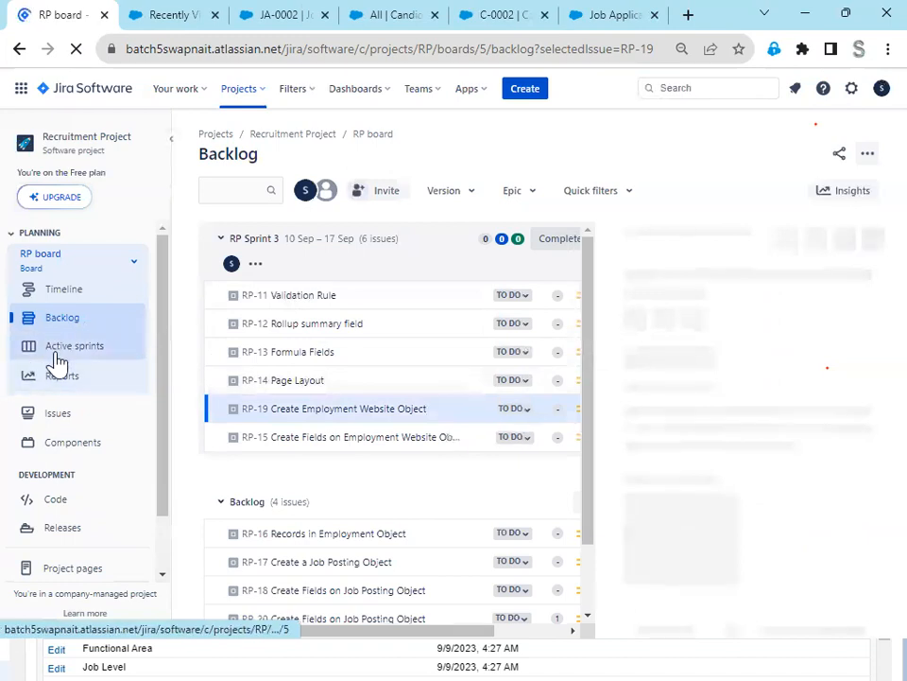
# Open the Validation Rule issue RP-11 from the RP board's active sprint and read its description.
pyautogui.click(59, 359)
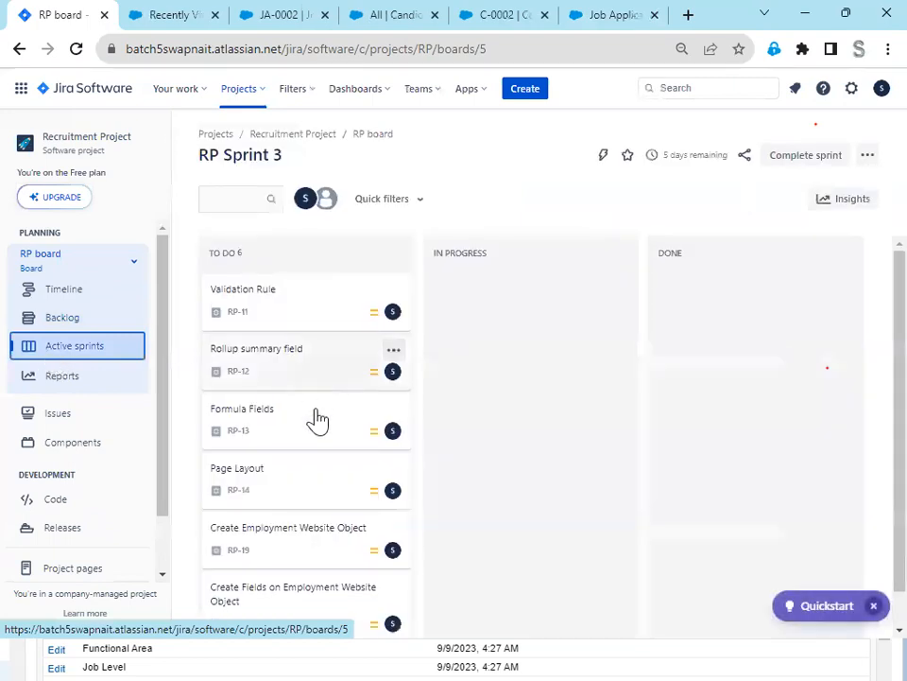
pyautogui.click(247, 308)
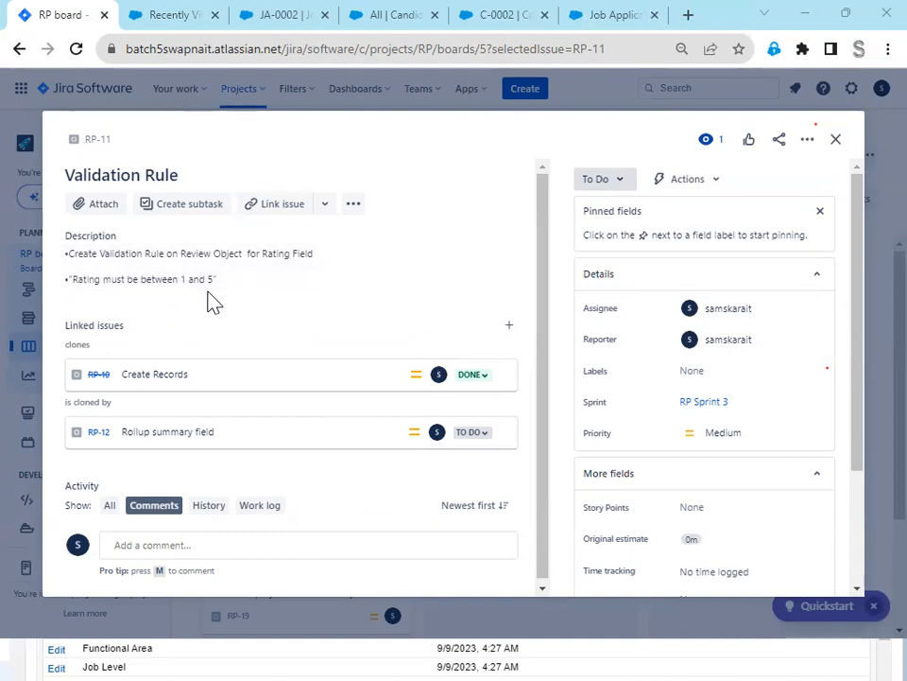
# Switch to Salesforce Setup, search the Object Manager for Review, and open the Review object.
pyautogui.click(592, 19)
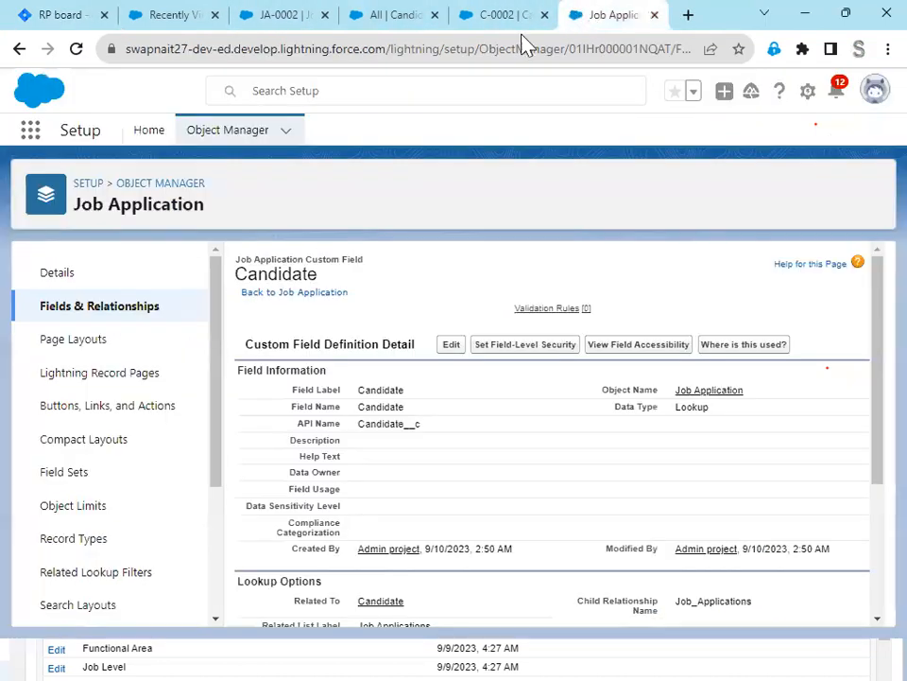
pyautogui.click(251, 136)
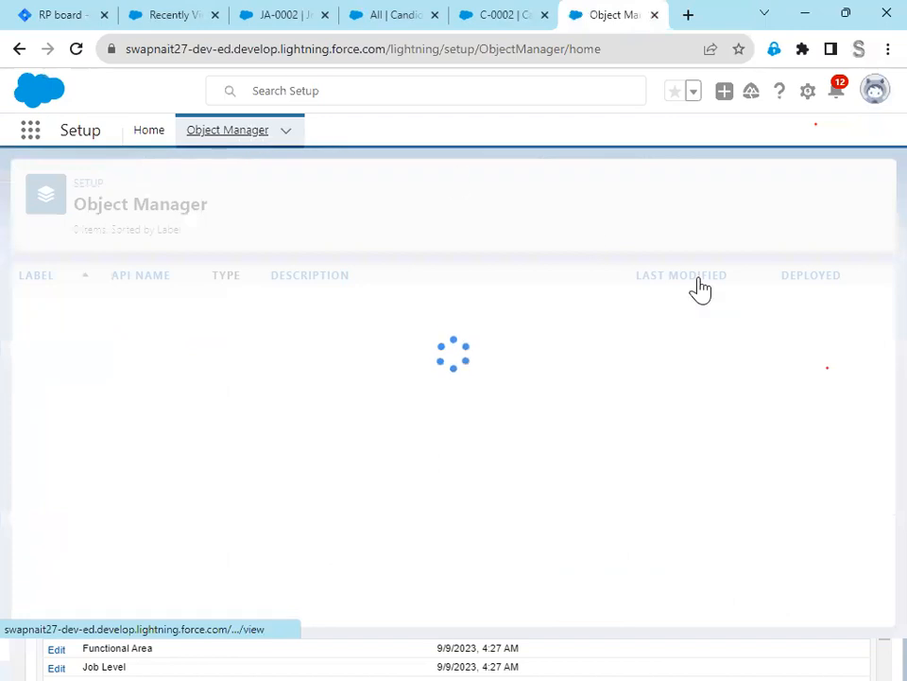
pyautogui.click(647, 192)
pyautogui.write('Review')
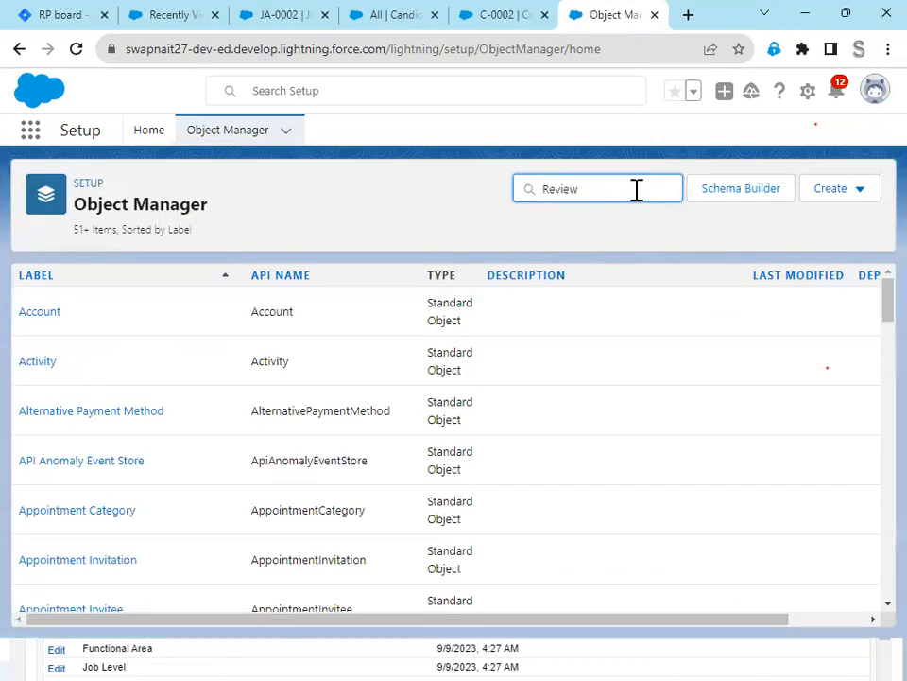
pyautogui.click(49, 315)
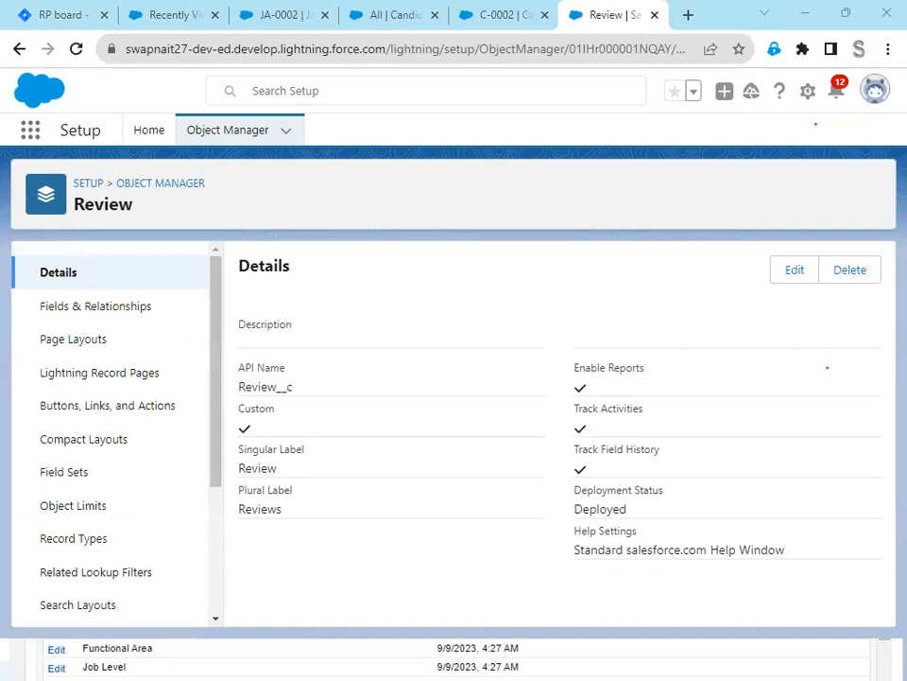
pyautogui.click(95, 307)
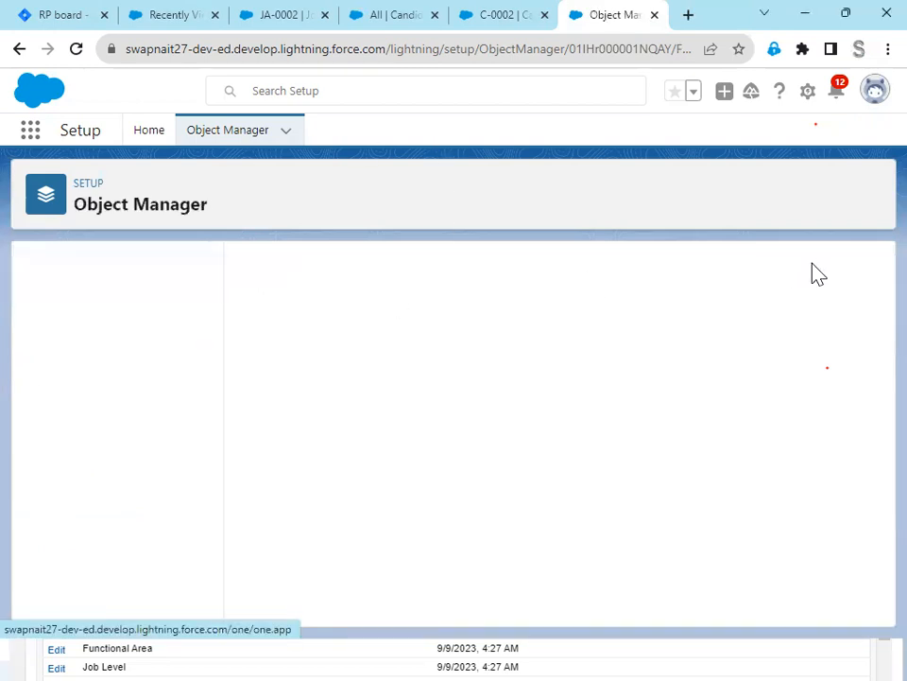
pyautogui.click(501, 277)
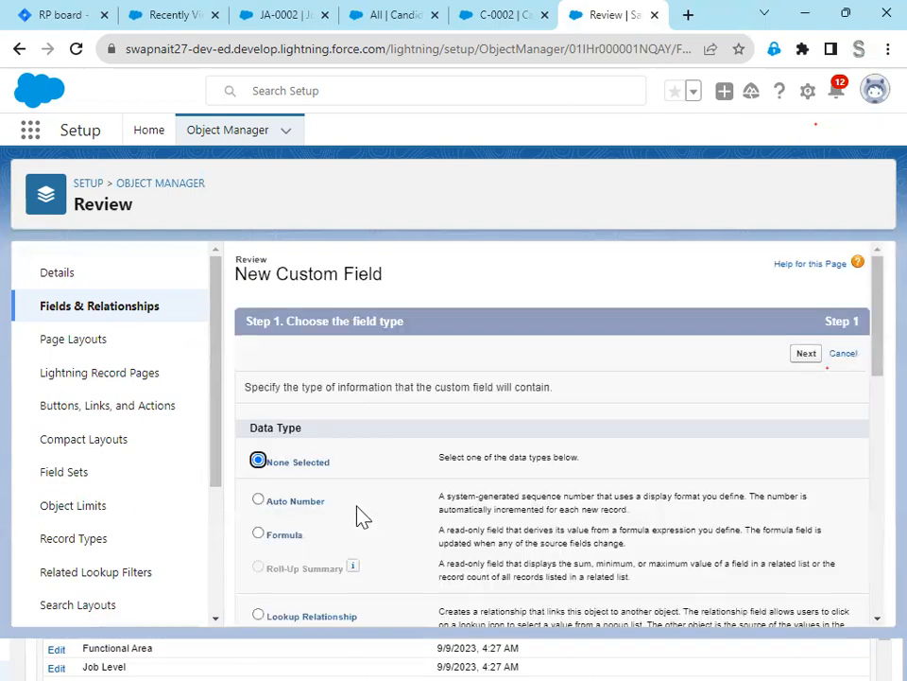
pyautogui.scroll(-1, 354, 511)
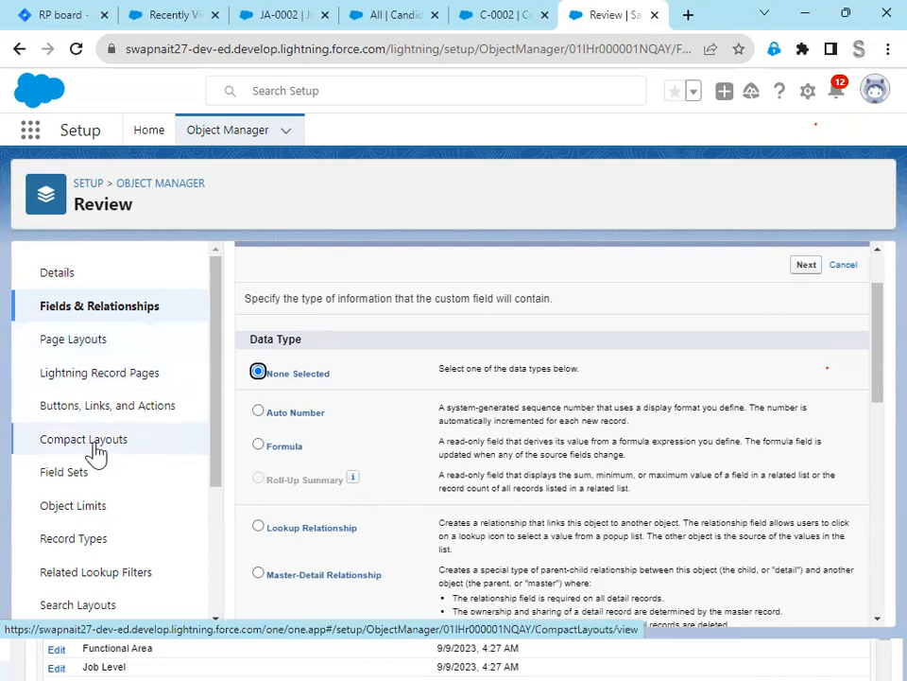
# Start a new validation rule on the Review object and name it "Validate Rating".
pyautogui.scroll(-2, 101, 515)
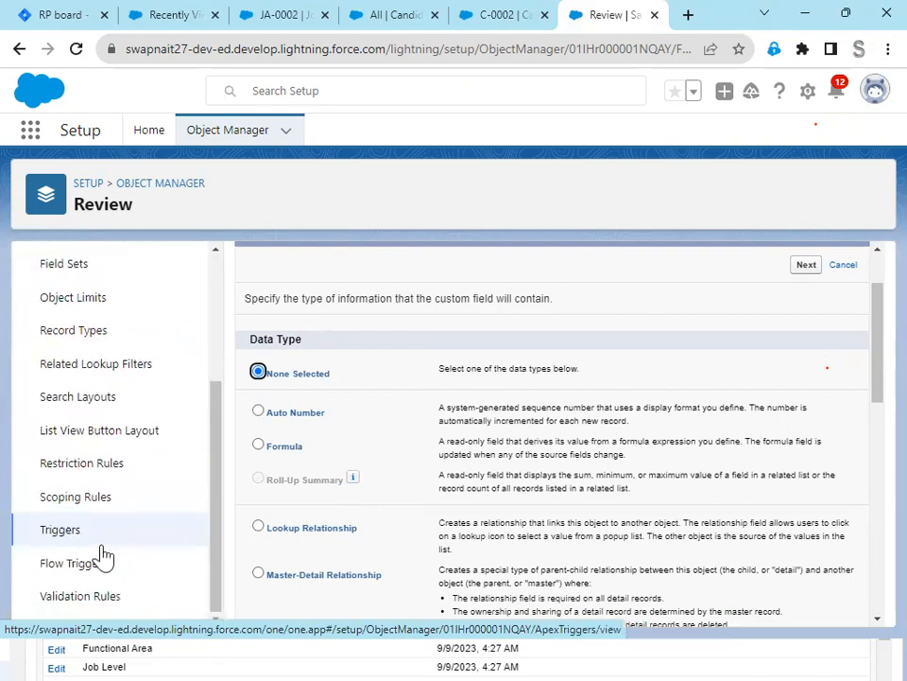
pyautogui.click(92, 613)
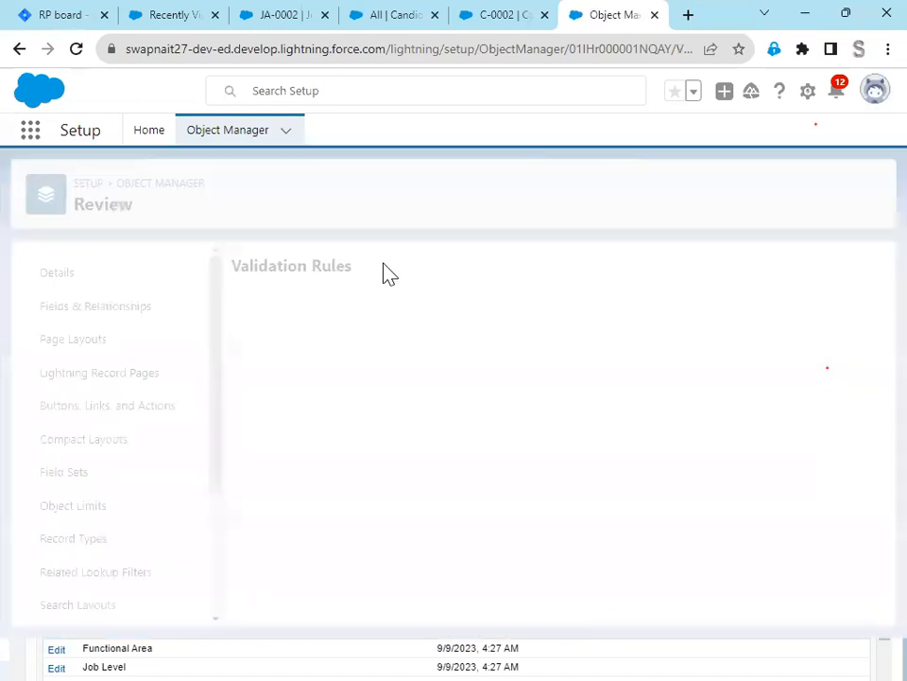
pyautogui.click(859, 272)
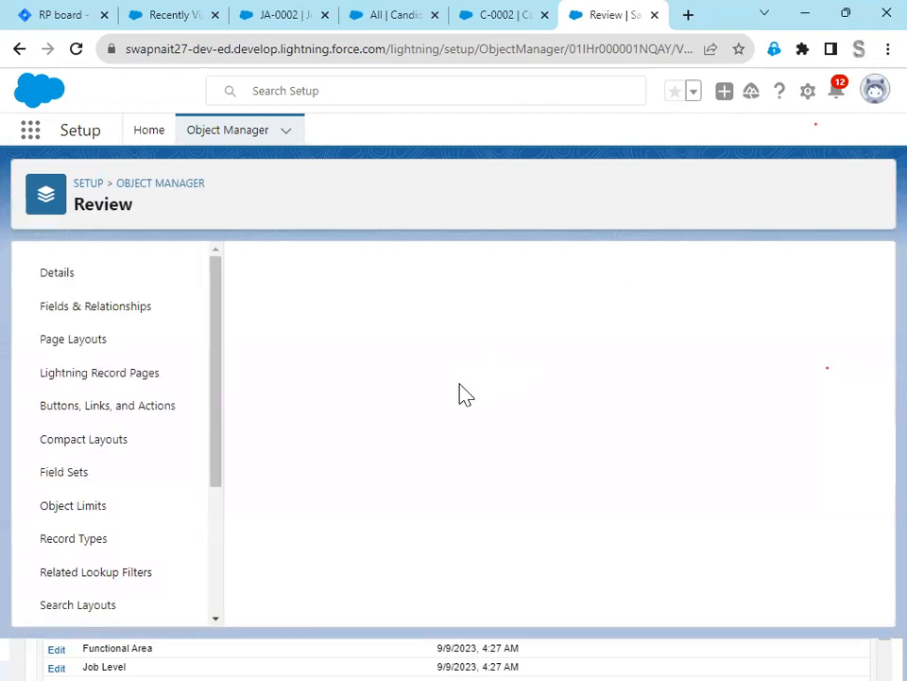
pyautogui.write('Validate')
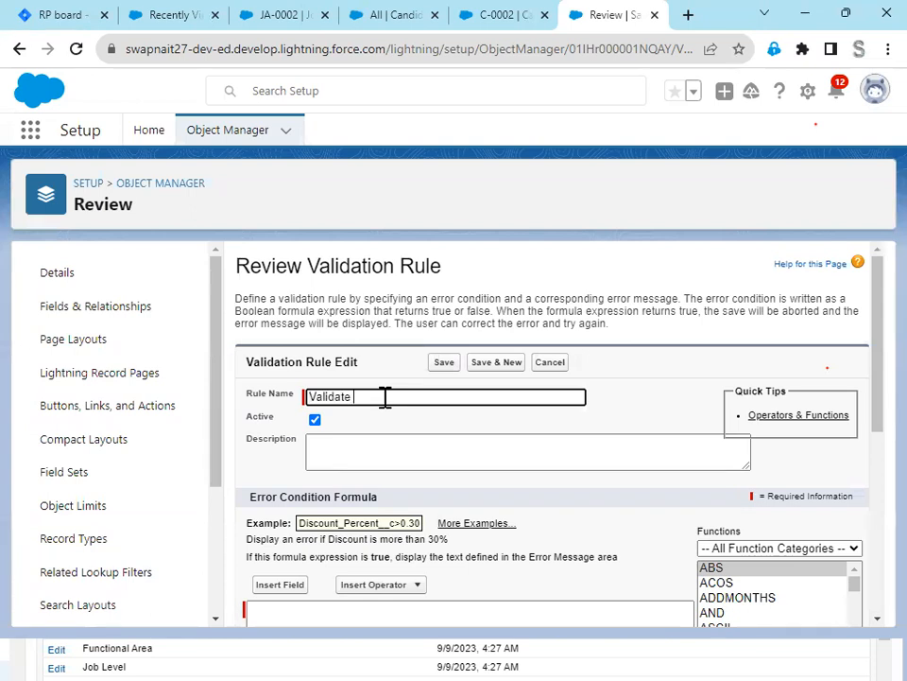
pyautogui.write(' Rating')
# Insert the Review object's Rating field into the error condition formula with the Greater Than operator and the value 5.
pyautogui.scroll(-2, 482, 495)
pyautogui.click(291, 438)
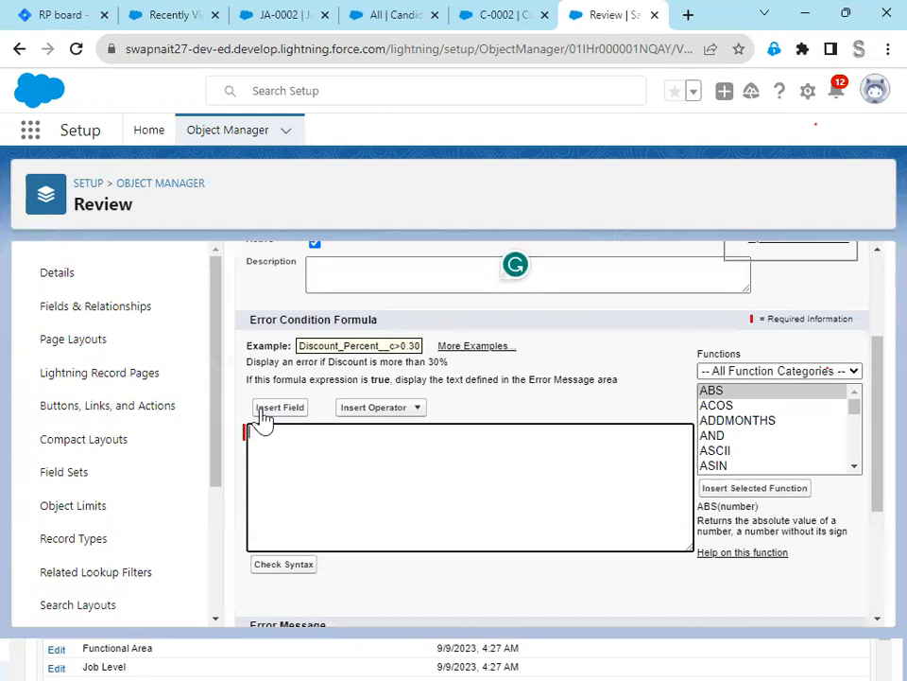
pyautogui.click(264, 407)
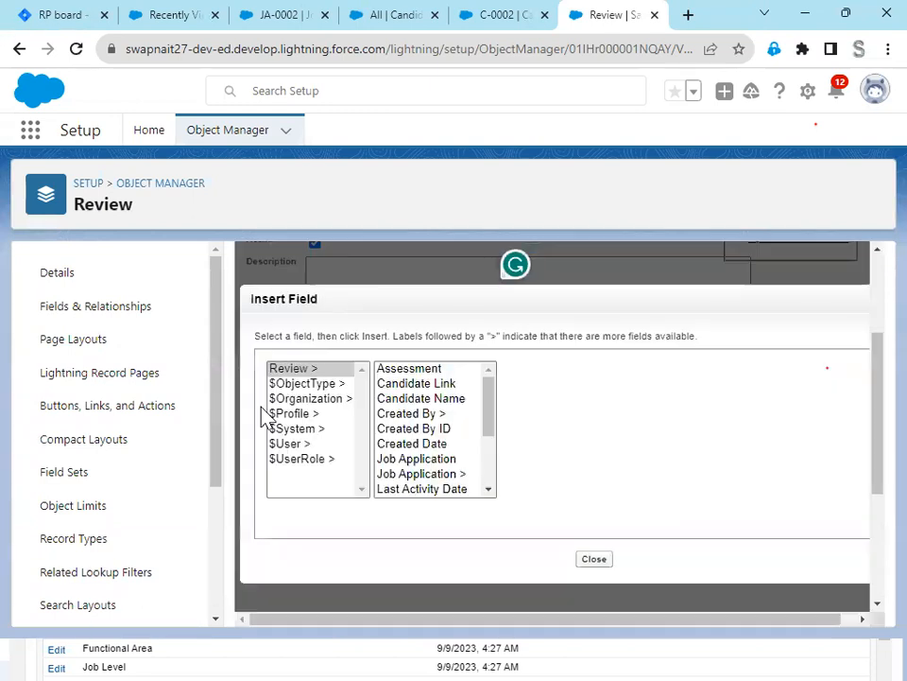
pyautogui.scroll(-3, 439, 473)
pyautogui.click(415, 475)
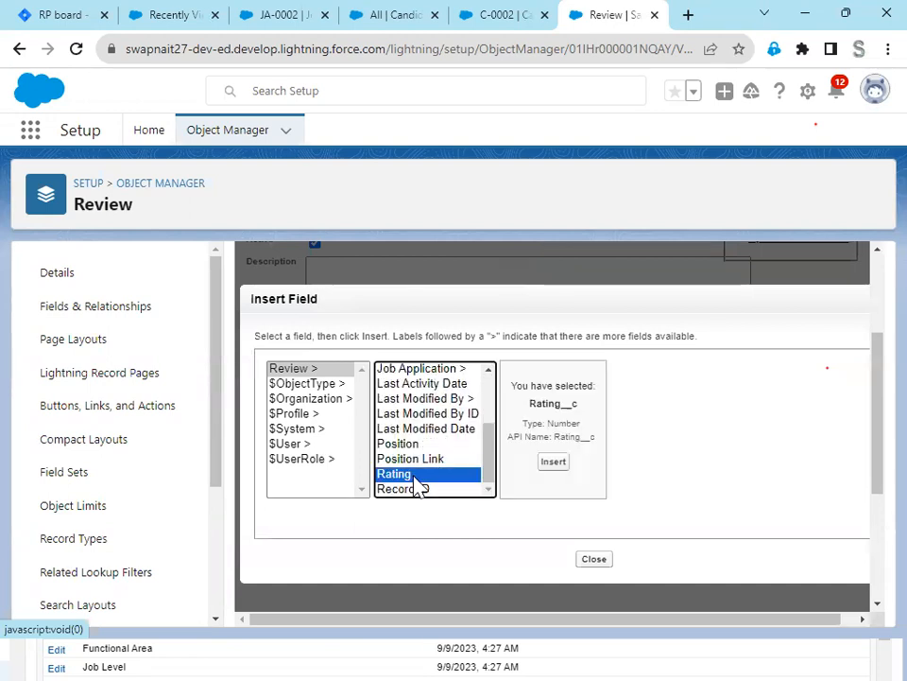
pyautogui.click(555, 462)
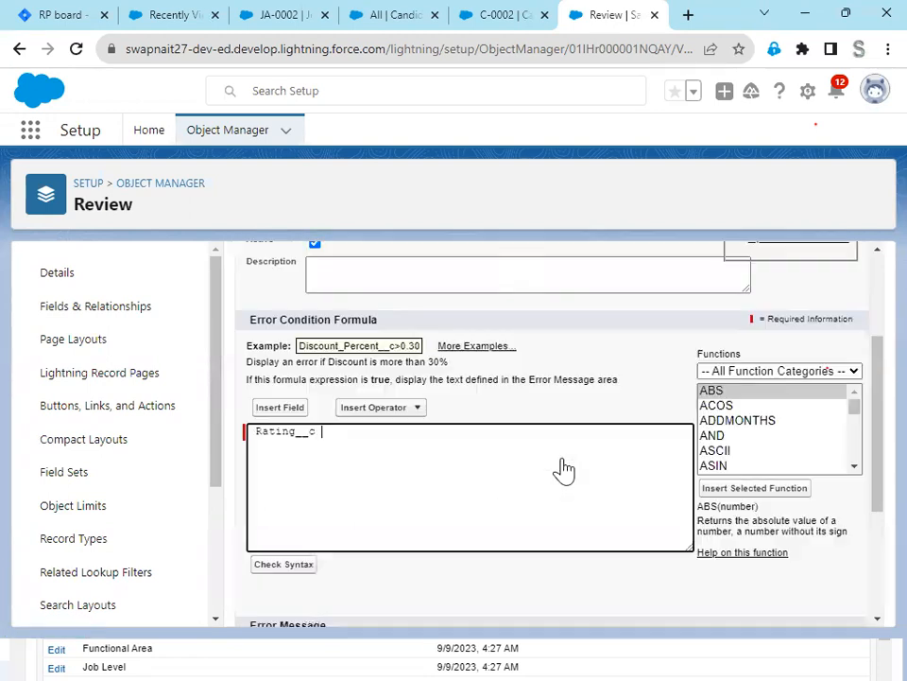
pyautogui.click(406, 409)
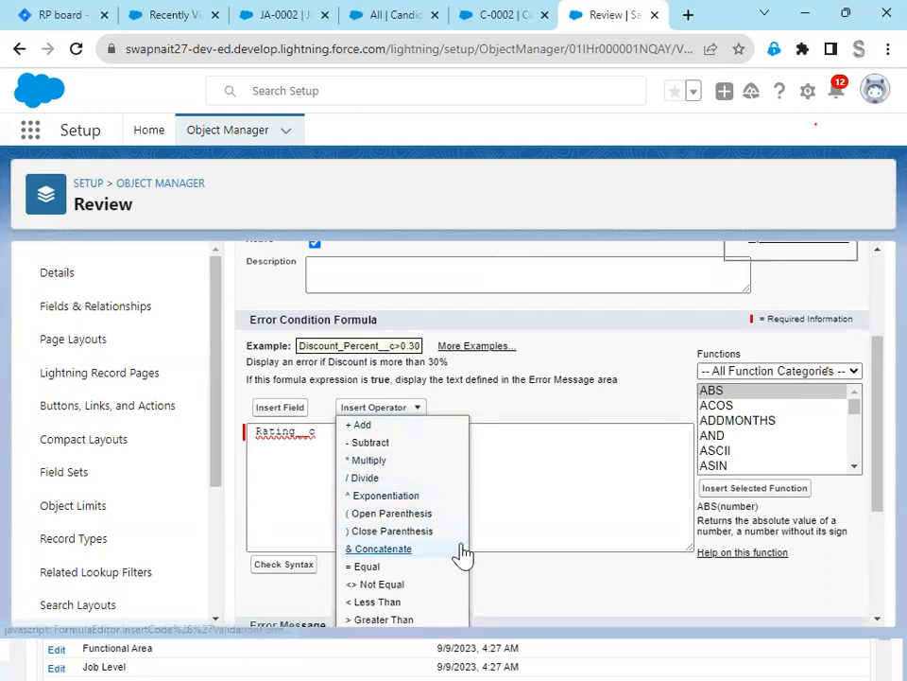
pyautogui.click(416, 620)
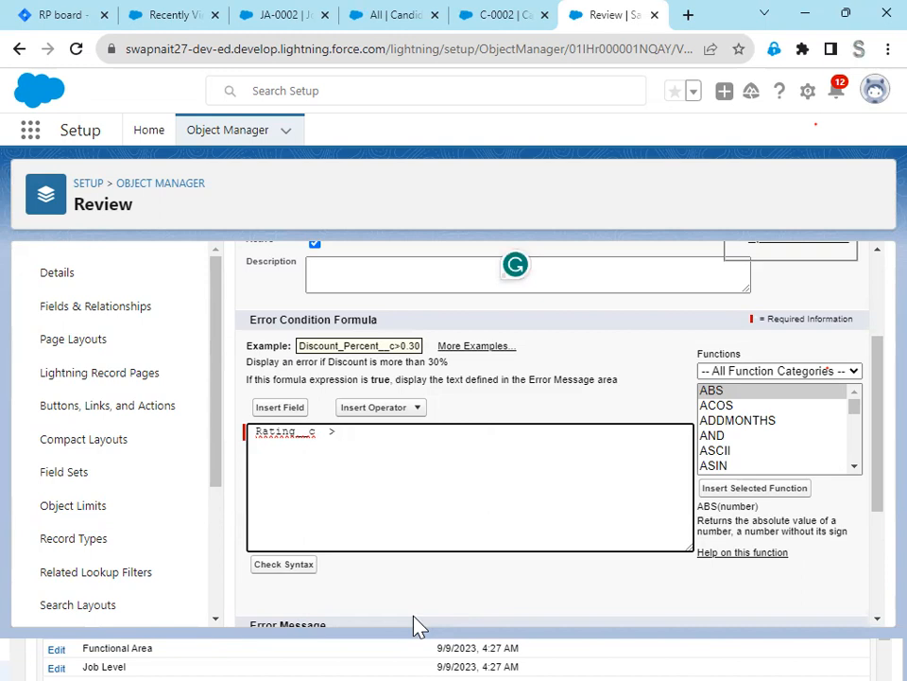
pyautogui.write('5')
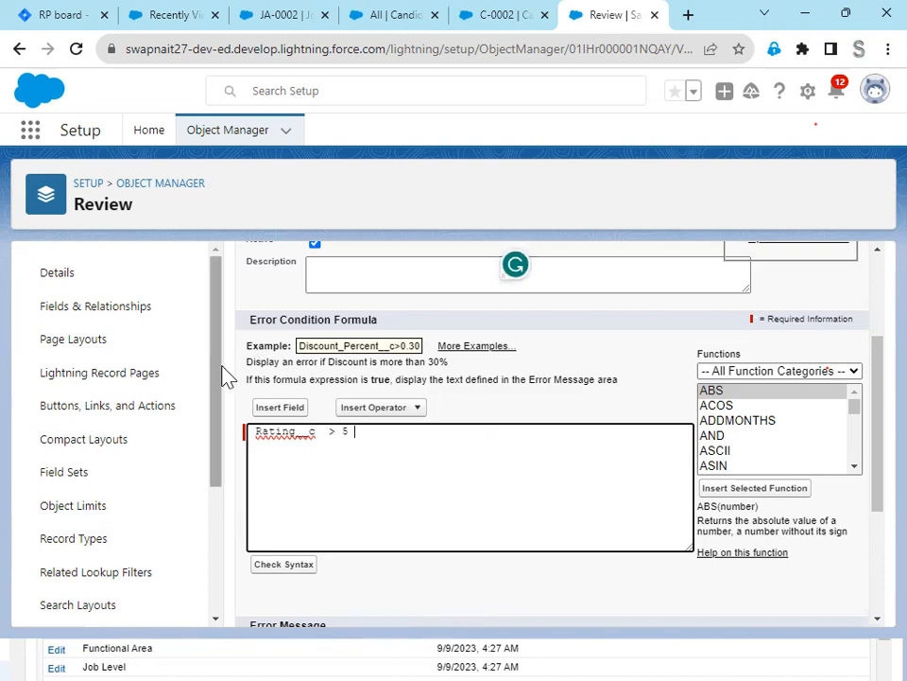
# Append a second condition to the formula using the Rating field, the Less Than operator and the value 1.
pyautogui.click(279, 411)
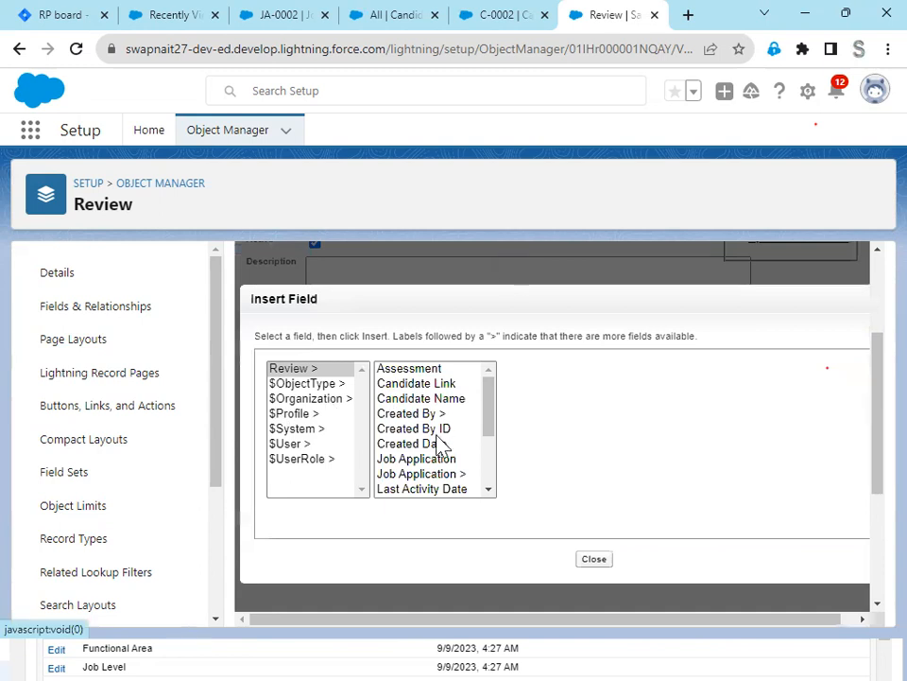
pyautogui.scroll(-2, 442, 475)
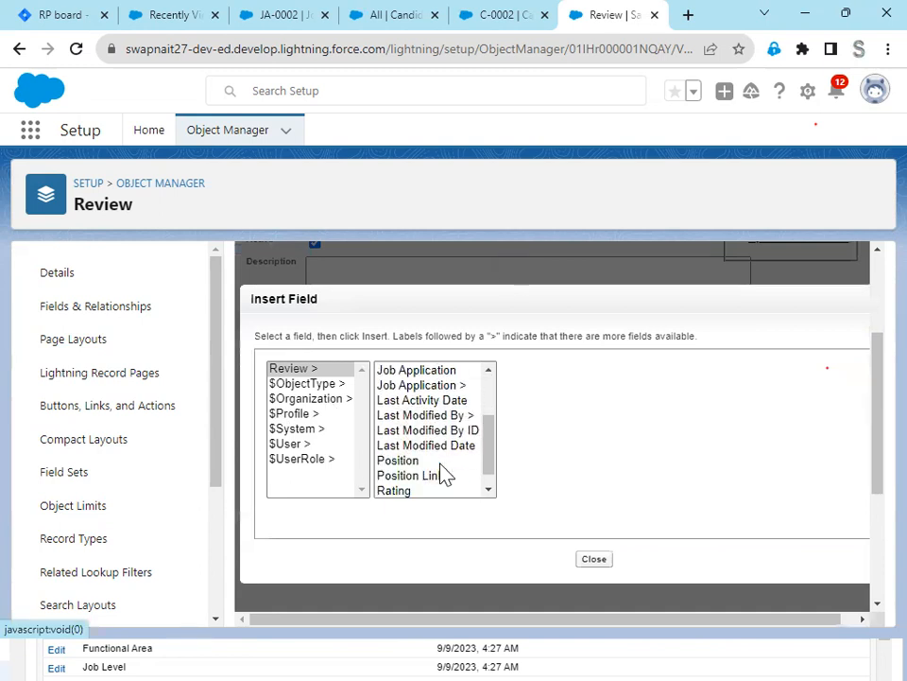
pyautogui.click(397, 491)
pyautogui.click(560, 474)
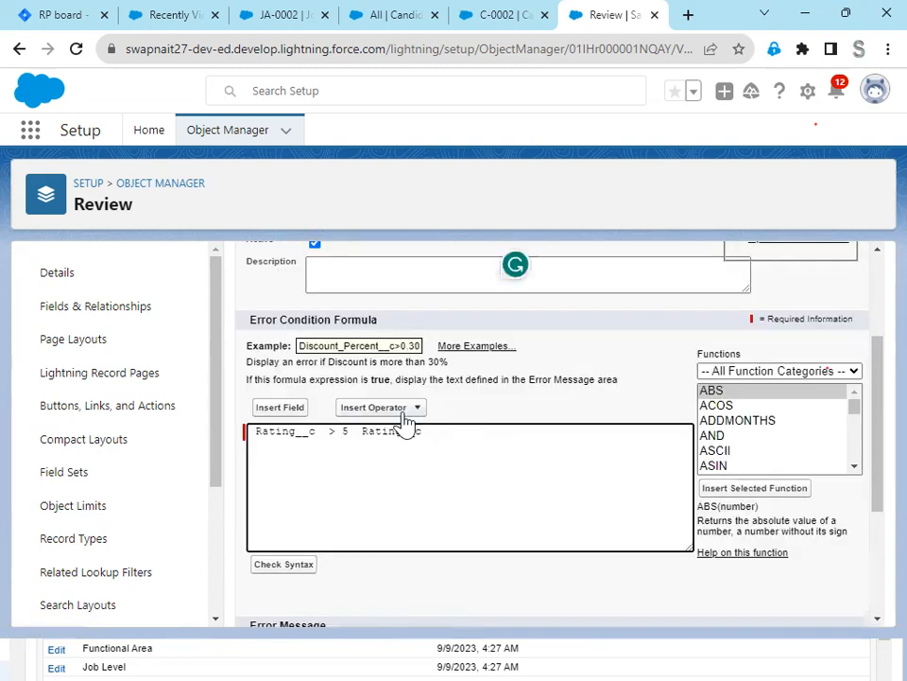
pyautogui.click(404, 423)
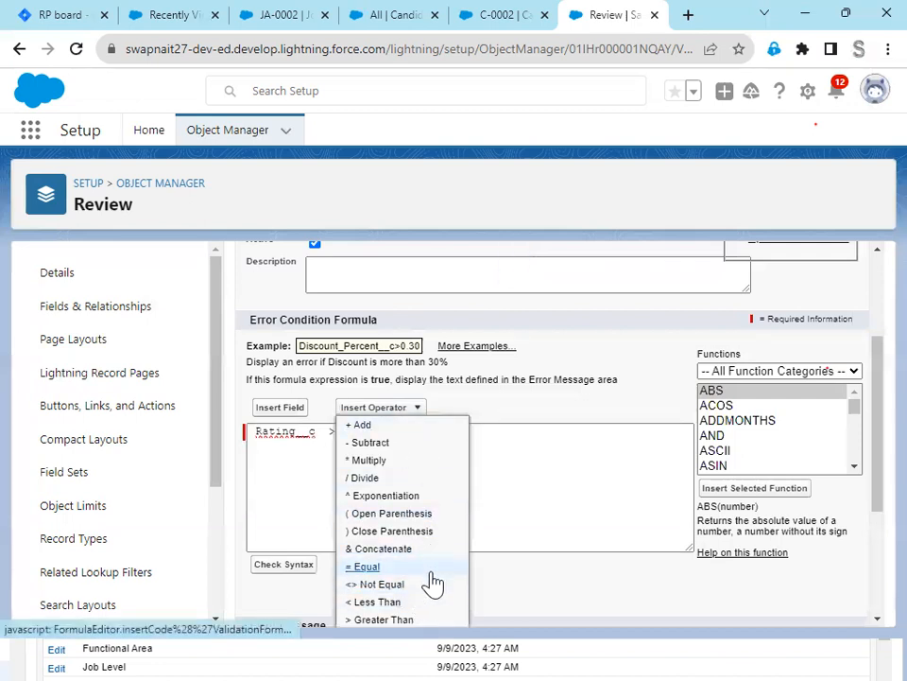
pyautogui.click(401, 603)
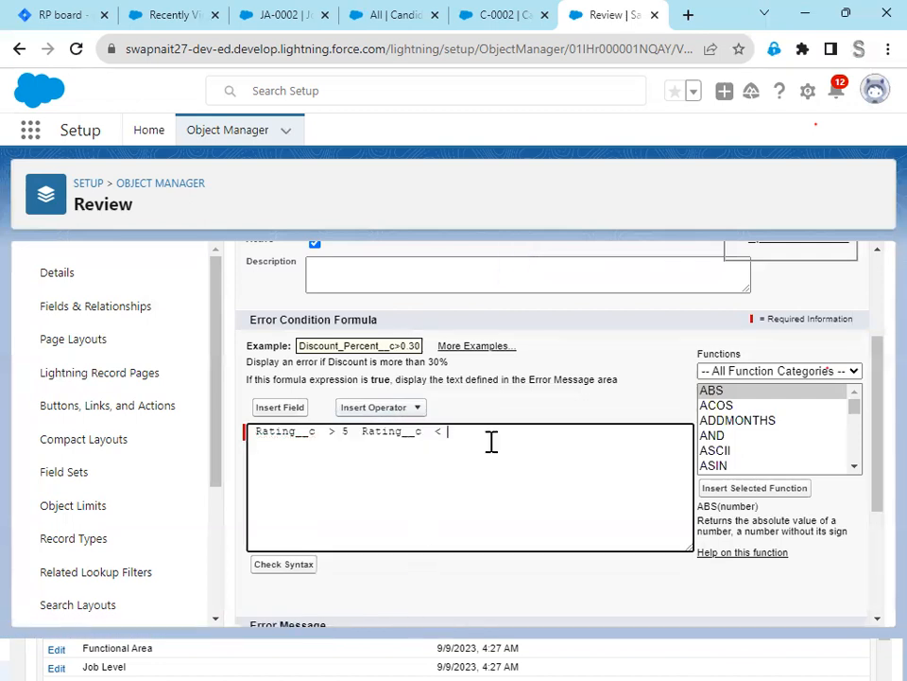
pyautogui.write('1')
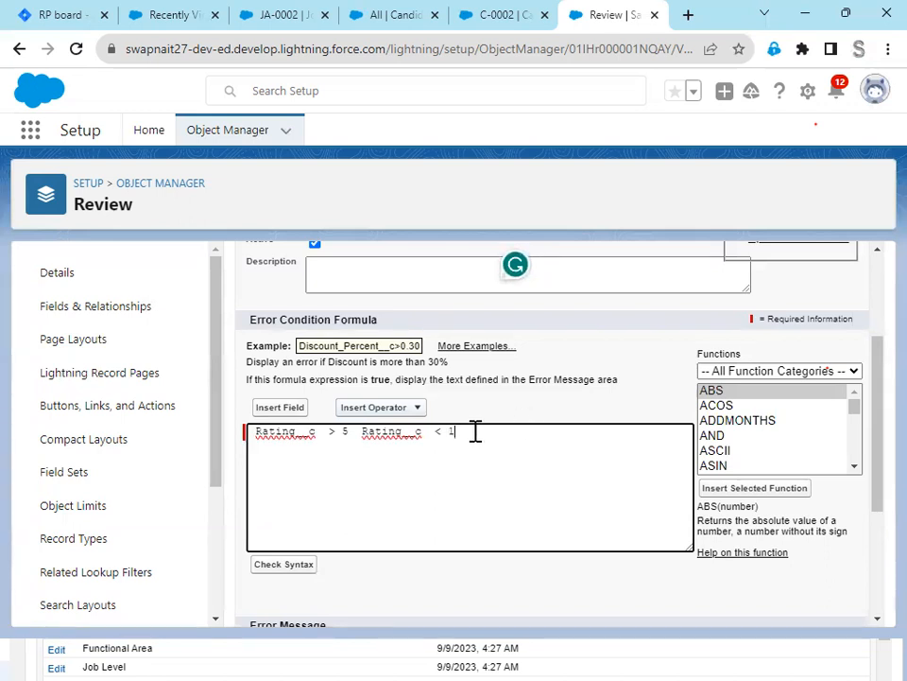
# Join the two Rating conditions with the Or operator so the formula reads Rating__c > 5 || Rating__c < 1.
pyautogui.moveTo(479, 431); pyautogui.dragTo(196, 436)
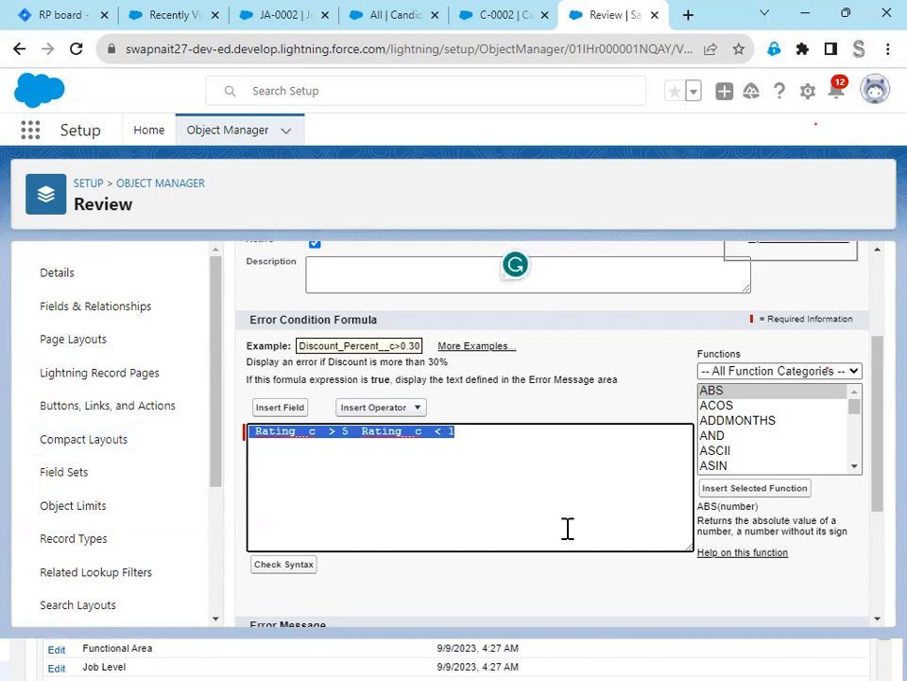
pyautogui.click(355, 431)
pyautogui.click(397, 410)
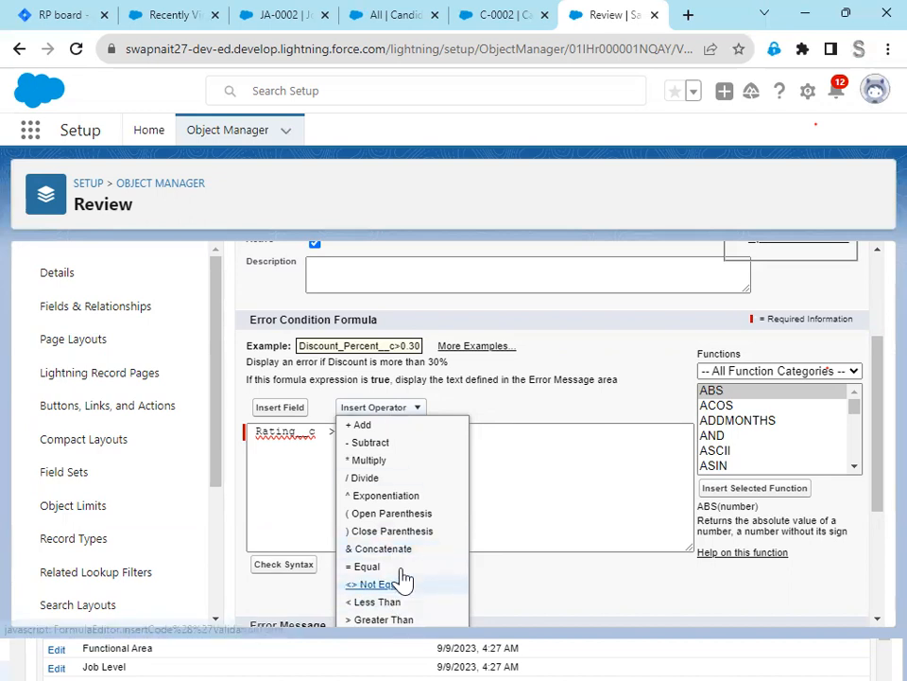
pyautogui.scroll(-1, 390, 553)
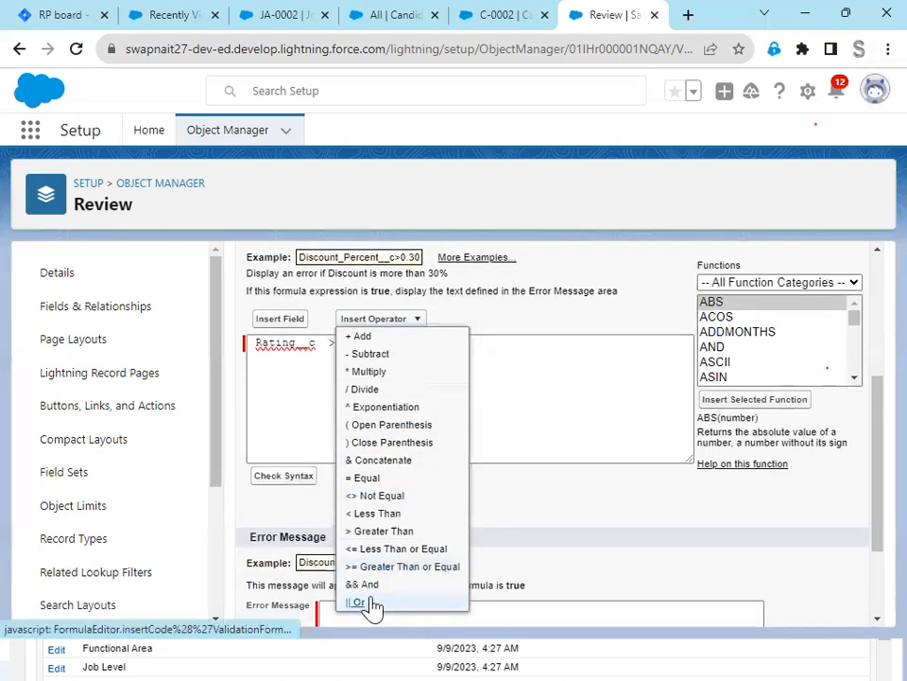
pyautogui.click(371, 602)
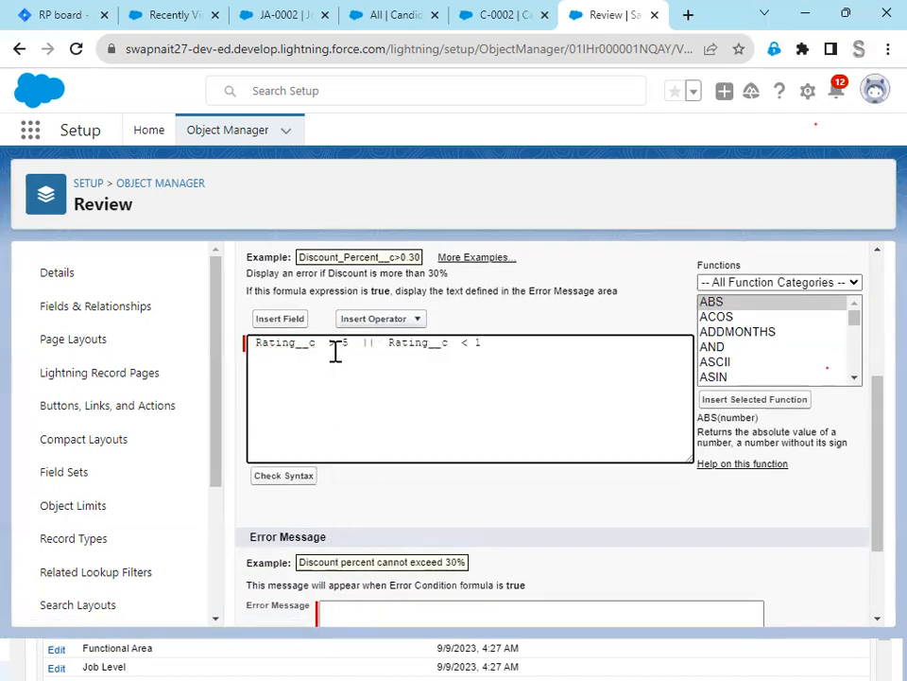
pyautogui.moveTo(356, 342); pyautogui.dragTo(251, 350)
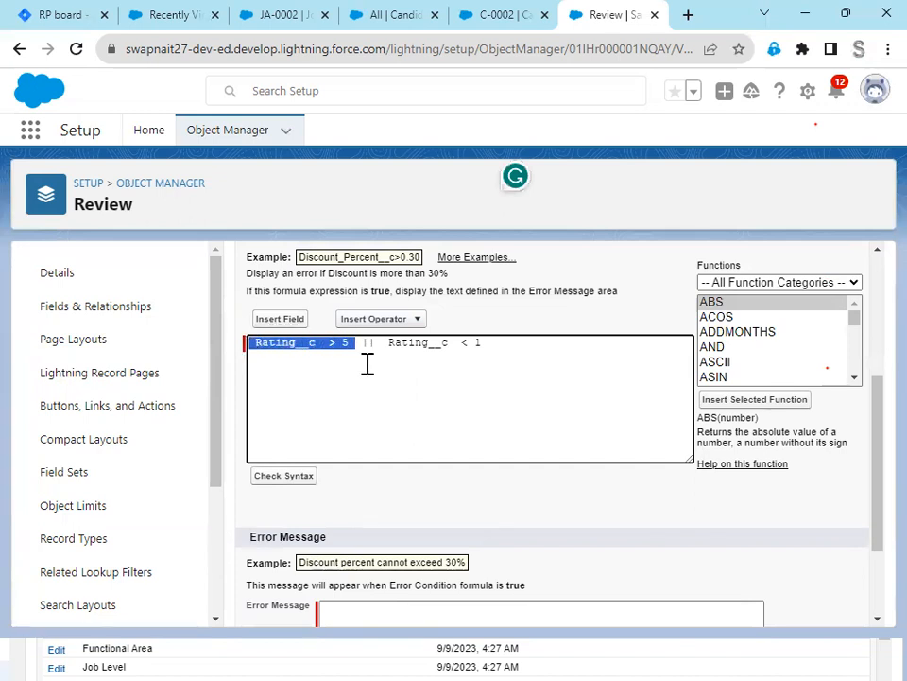
pyautogui.moveTo(492, 344); pyautogui.dragTo(369, 350)
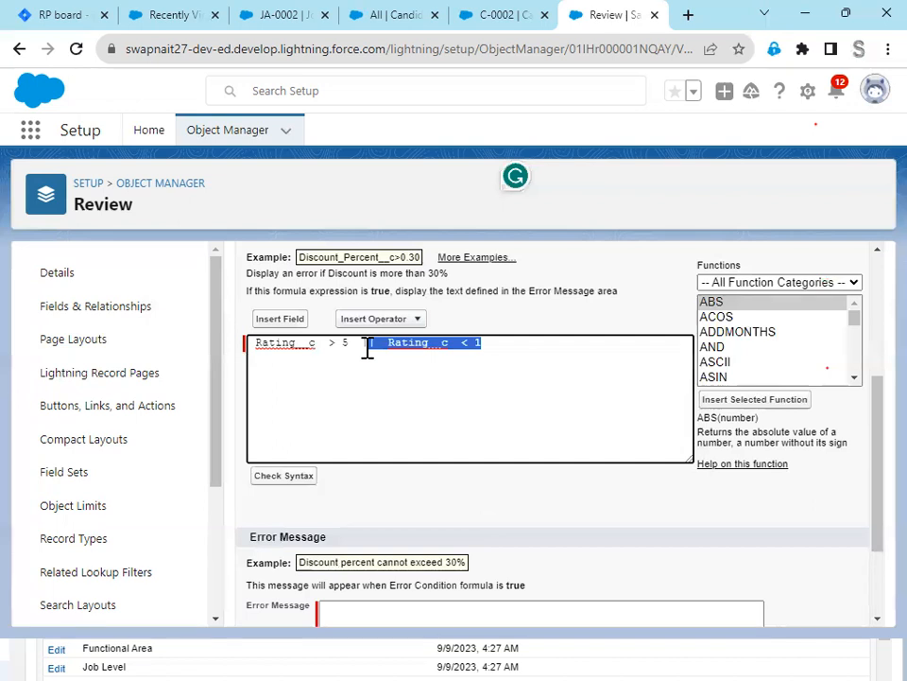
# Copy the text "Rating must be between 1 and 5" from the description of Jira issue RP-11 for the rule's error message.
pyautogui.scroll(-1, 423, 593)
pyautogui.click(374, 528)
pyautogui.write('En')
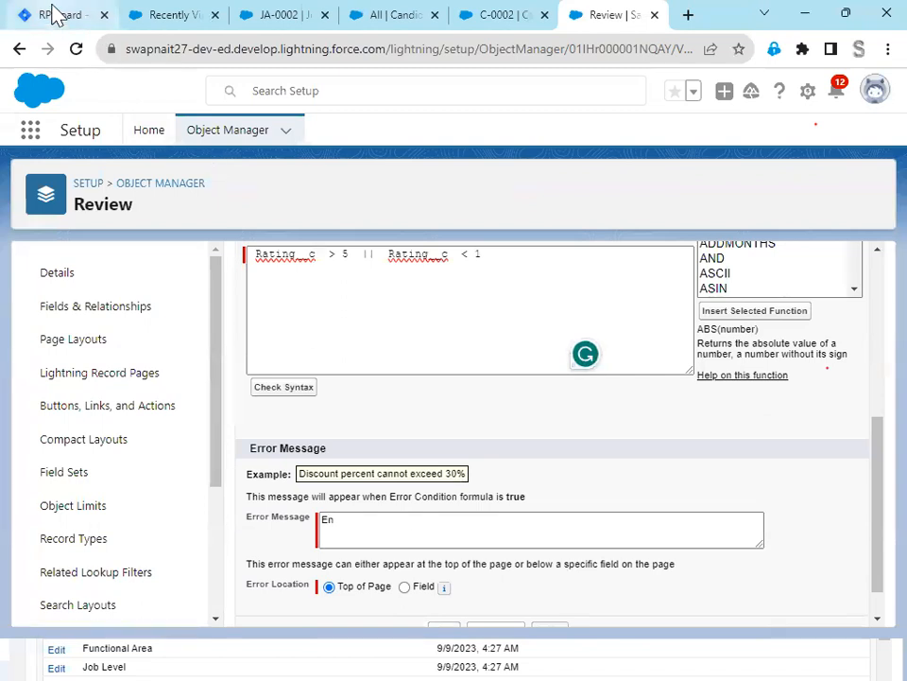
pyautogui.click(55, 14)
pyautogui.moveTo(233, 300); pyautogui.dragTo(71, 283)
pyautogui.hotkey('ctrl', 'c')
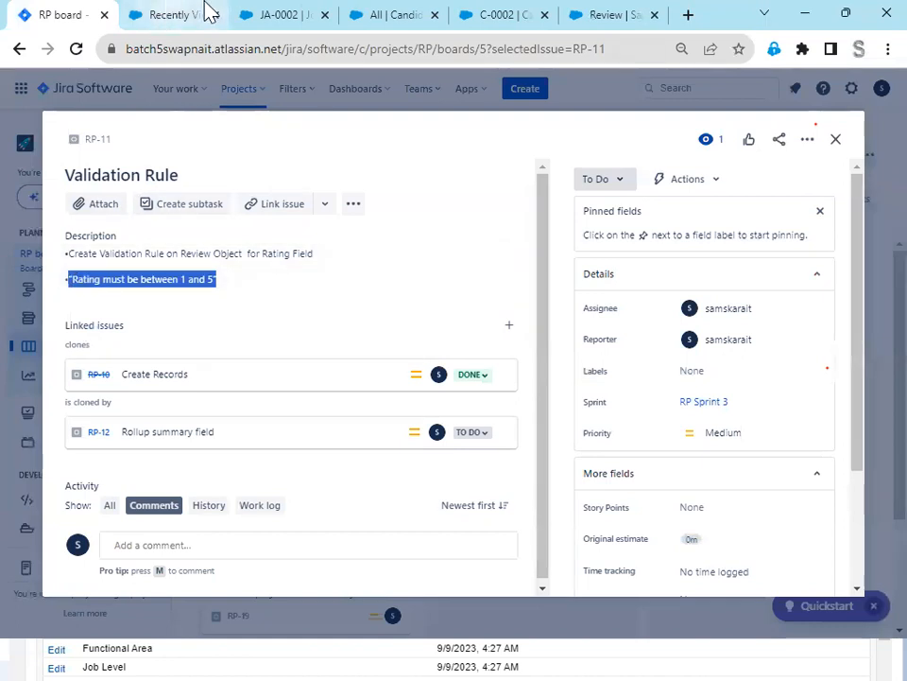
# Set the Salesforce validation rule's error message to the copied text, without quotation marks: Rating must be between 1 and 5.
pyautogui.click(599, 14)
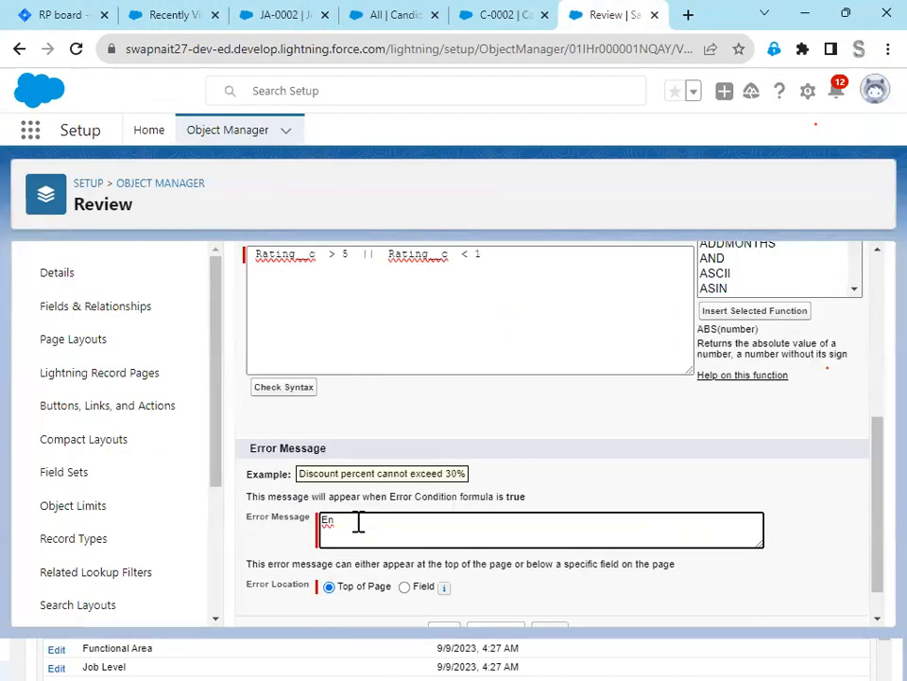
pyautogui.moveTo(336, 519); pyautogui.dragTo(282, 519)
pyautogui.hotkey('ctrl', 'v')
pyautogui.click(499, 532)
pyautogui.press('BackSpace')
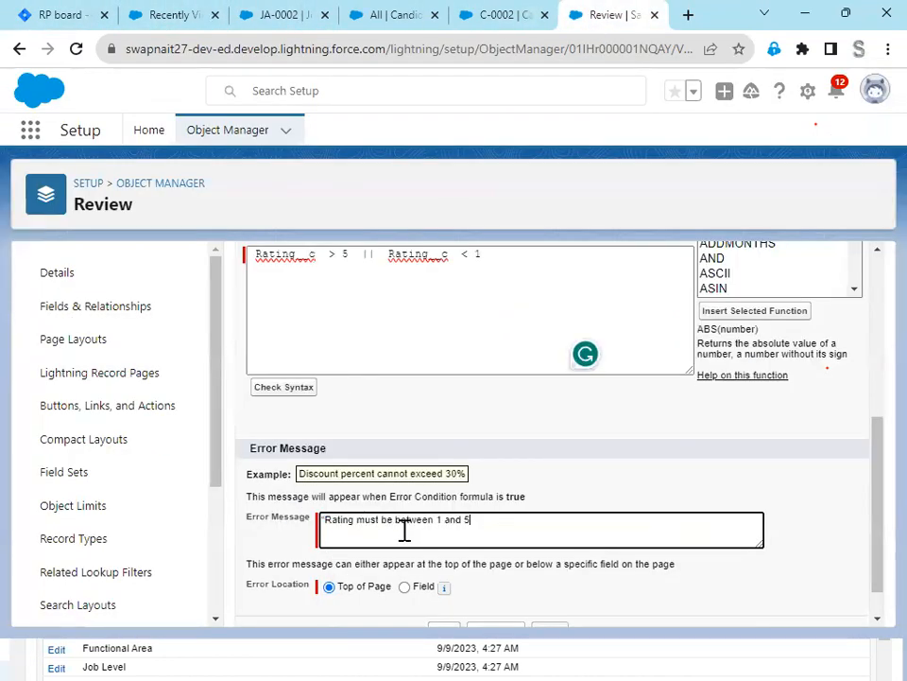
pyautogui.click(324, 519)
pyautogui.press('BackSpace')
# Insert the OR function on a new line below the existing error condition formula.
pyautogui.scroll(2, 785, 415)
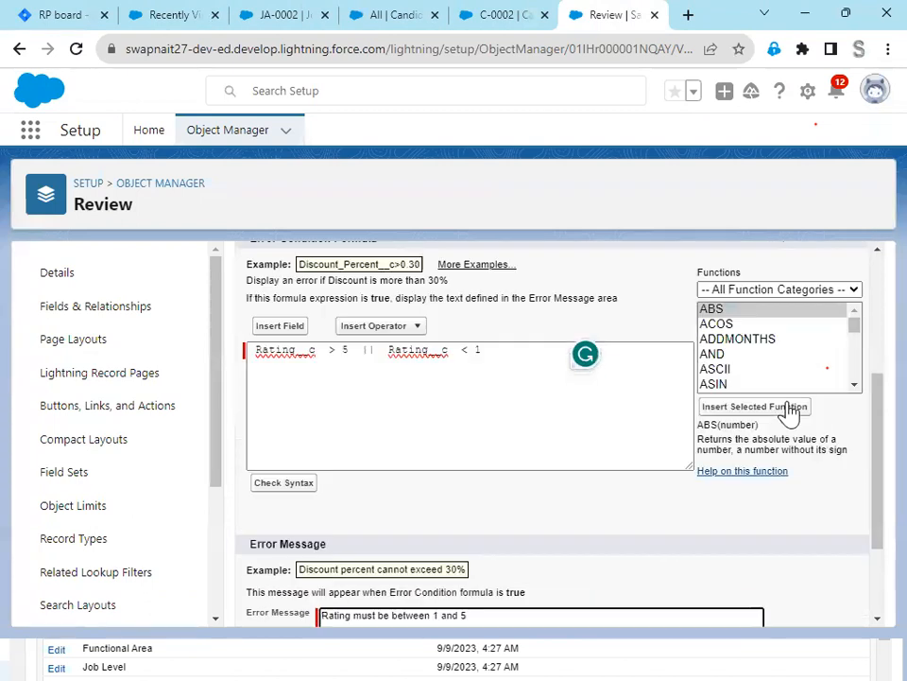
pyautogui.scroll(-2, 775, 431)
pyautogui.scroll(-2, 775, 448)
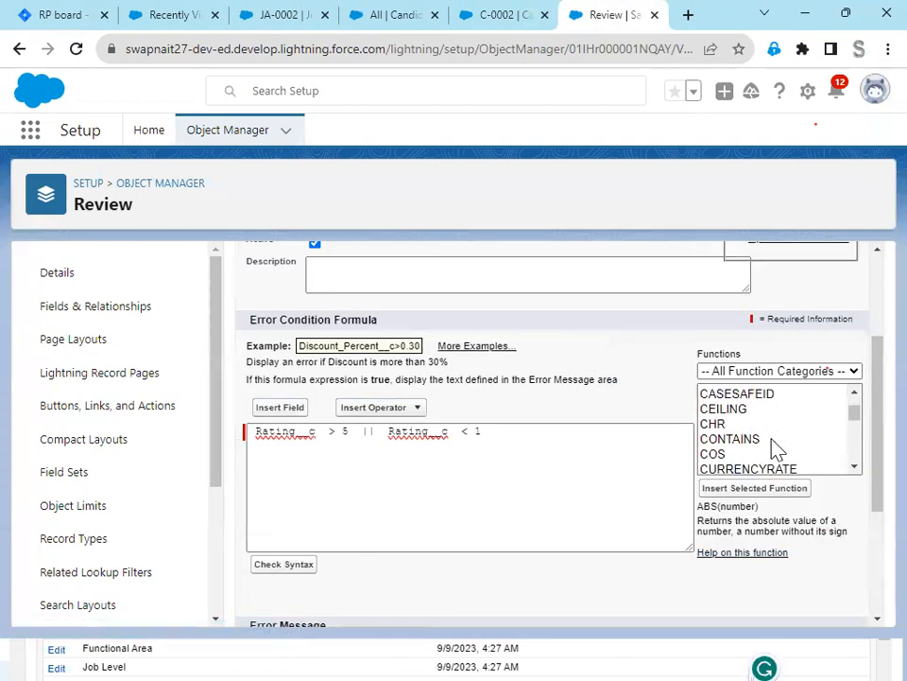
pyautogui.scroll(-6, 775, 448)
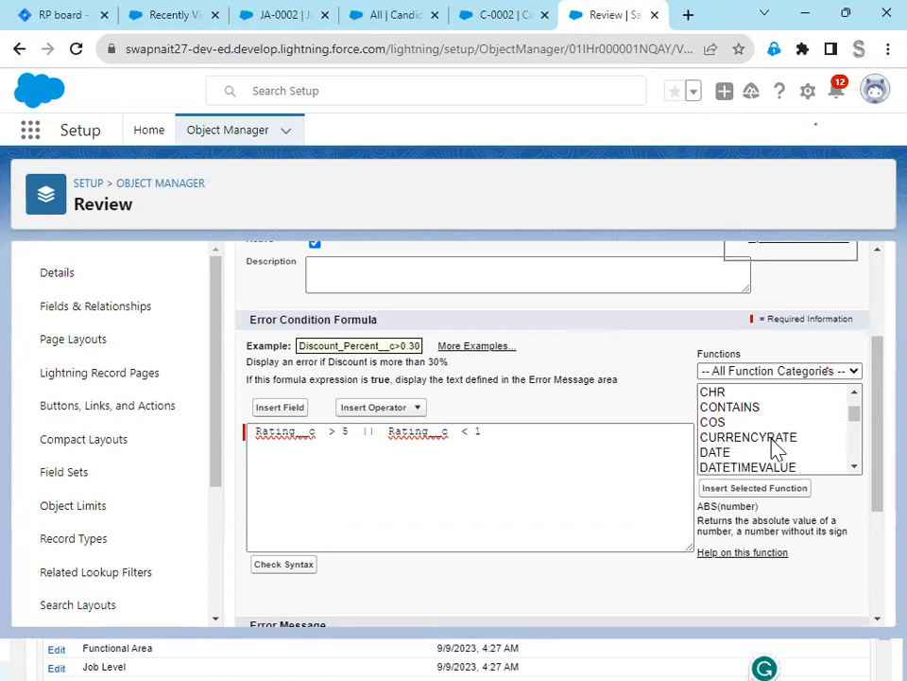
pyautogui.scroll(-8, 775, 448)
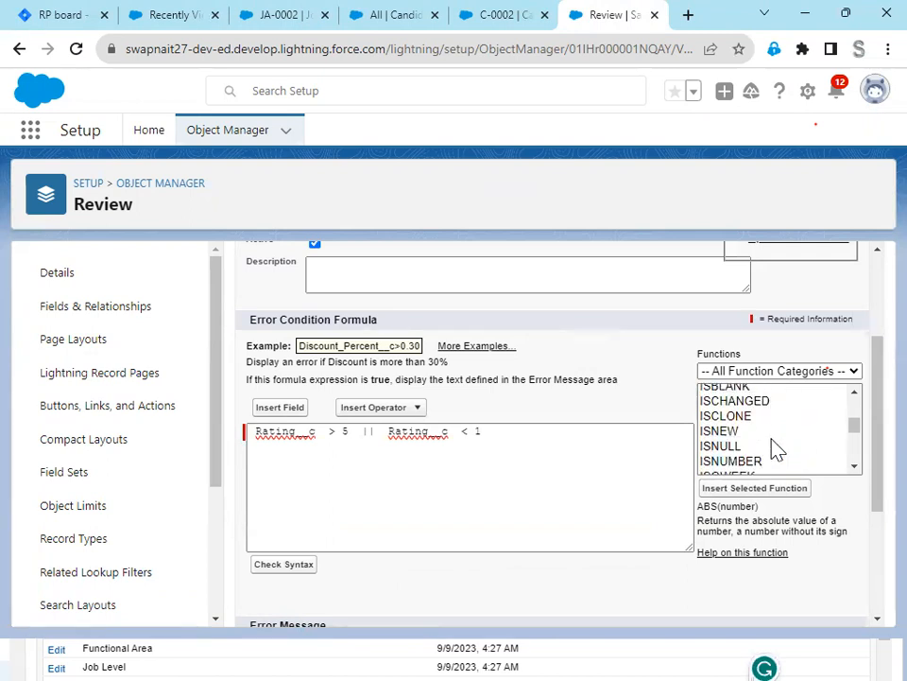
pyautogui.scroll(-1, 775, 448)
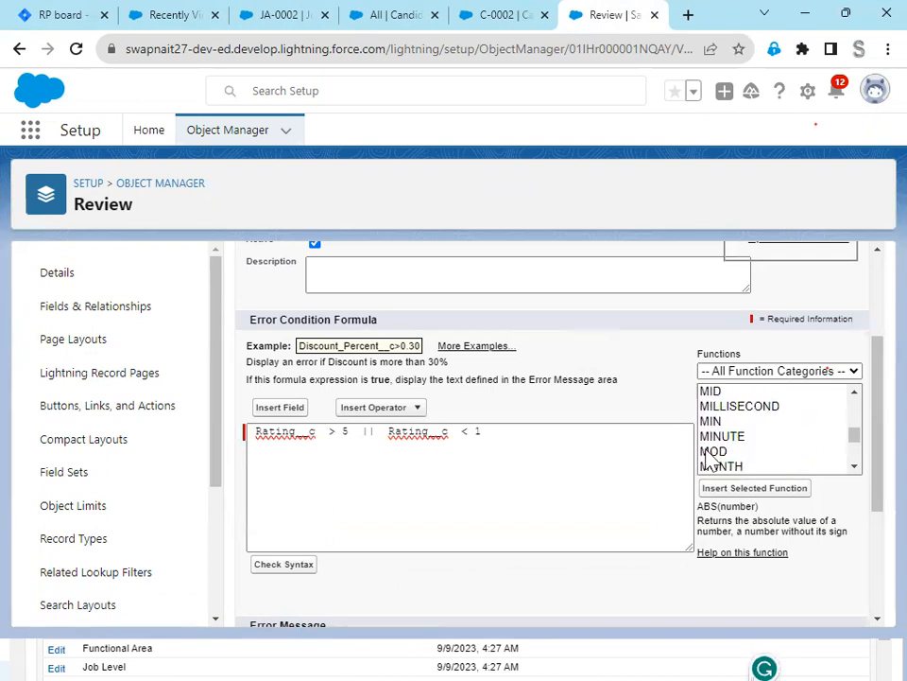
pyautogui.moveTo(464, 446); pyautogui.dragTo(219, 416)
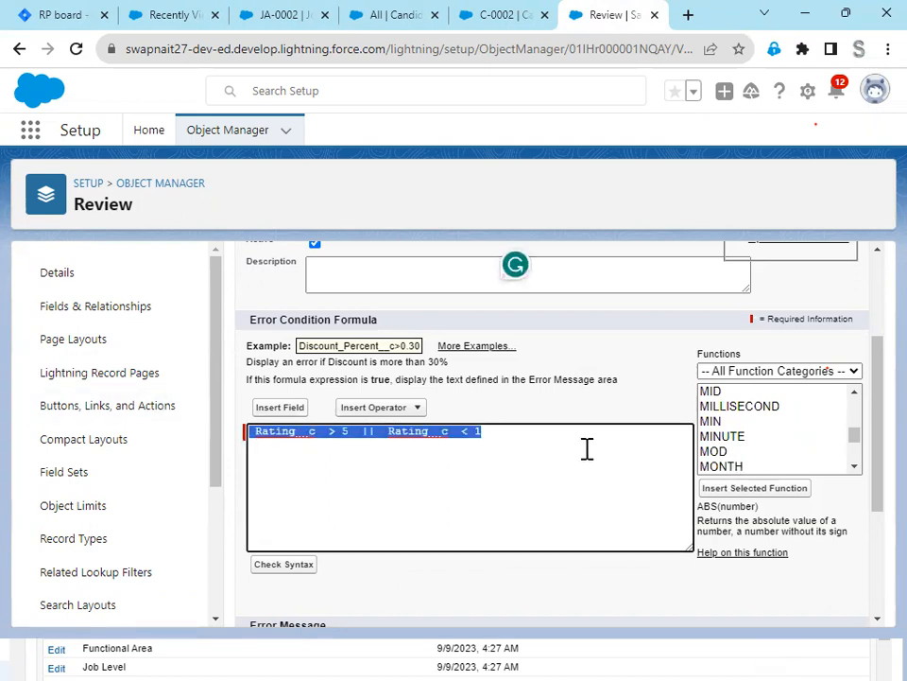
pyautogui.click(535, 442)
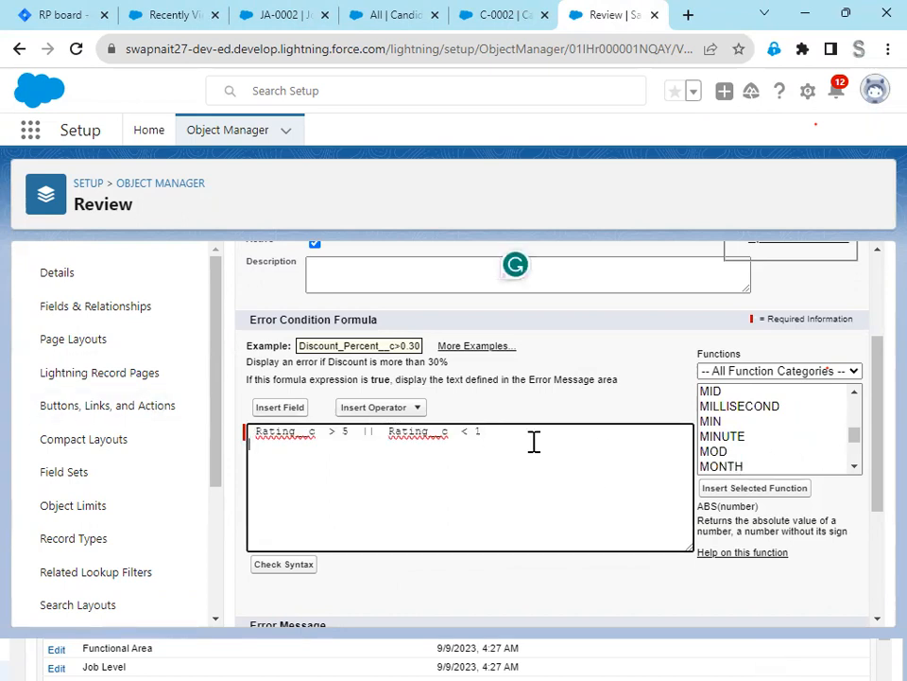
pyautogui.scroll(-4, 720, 434)
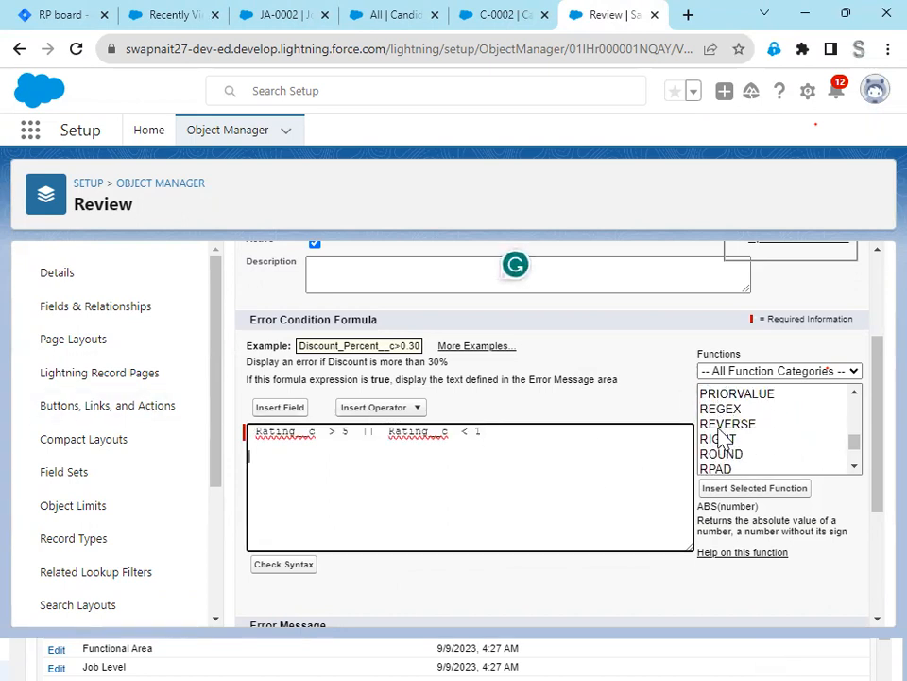
pyautogui.scroll(-3, 723, 441)
pyautogui.scroll(5, 724, 443)
pyautogui.scroll(2, 720, 436)
pyautogui.scroll(-2, 723, 442)
pyautogui.click(720, 439)
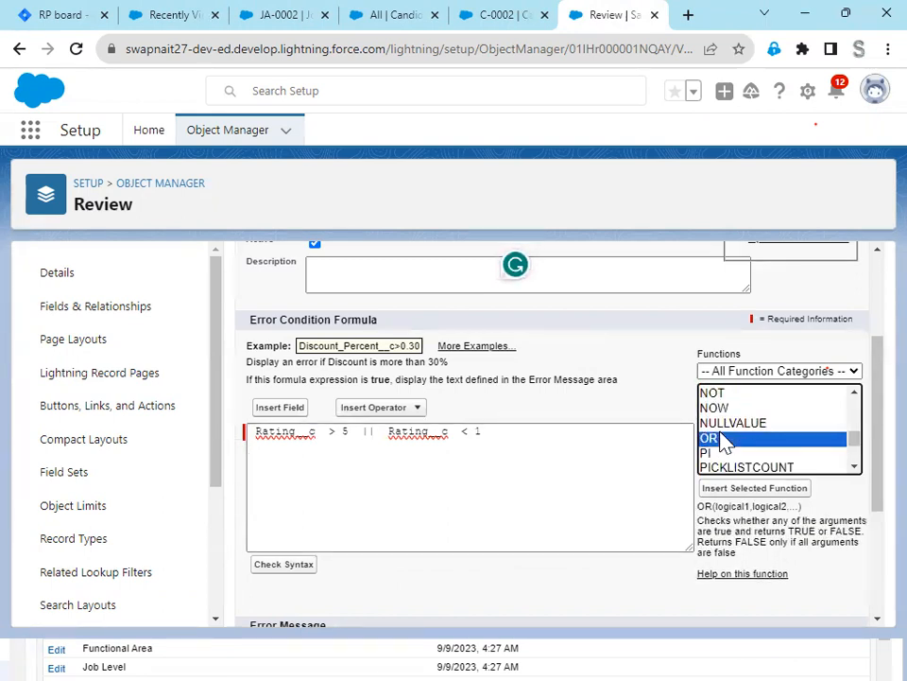
pyautogui.click(739, 494)
# Replace the OR function's placeholder arguments with the conditions Rating__c > 5 and Rating__c < 1.
pyautogui.moveTo(348, 431); pyautogui.dragTo(253, 432)
pyautogui.hotkey('ctrl', 'c')
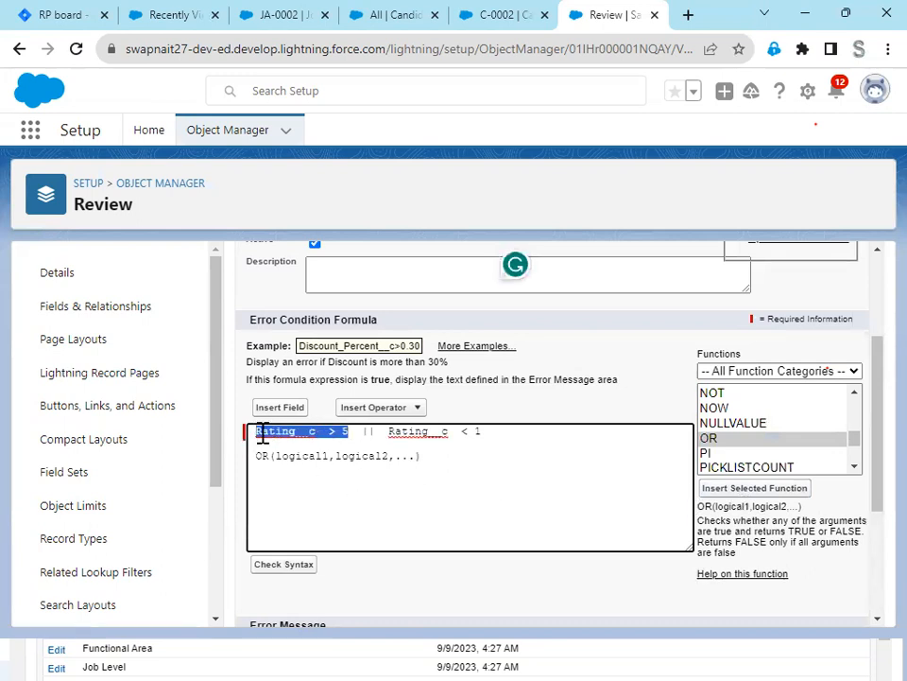
pyautogui.moveTo(331, 456); pyautogui.dragTo(277, 455)
pyautogui.hotkey('ctrl', 'v')
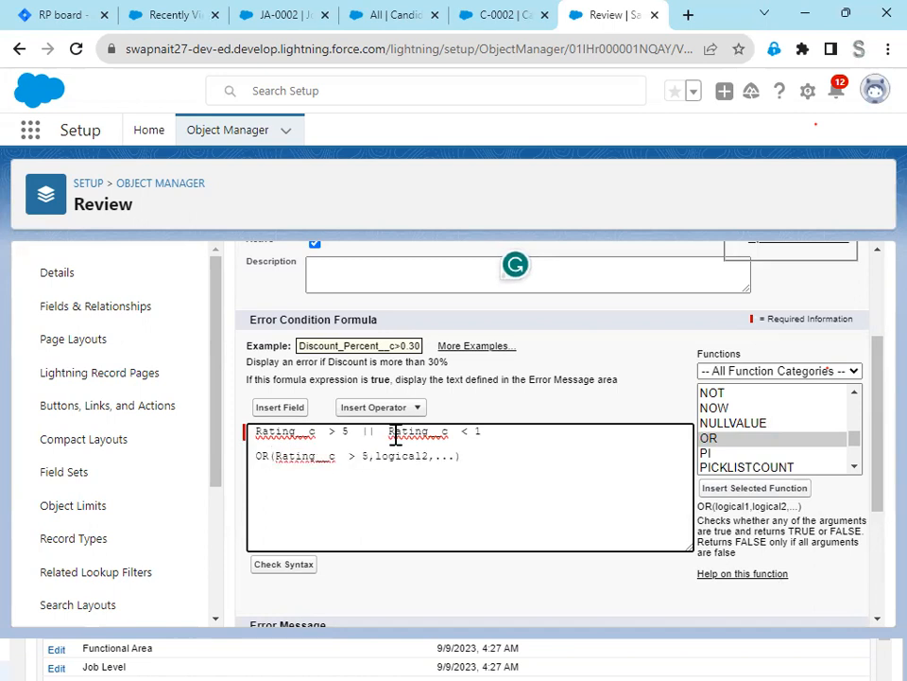
pyautogui.moveTo(389, 431); pyautogui.dragTo(501, 433)
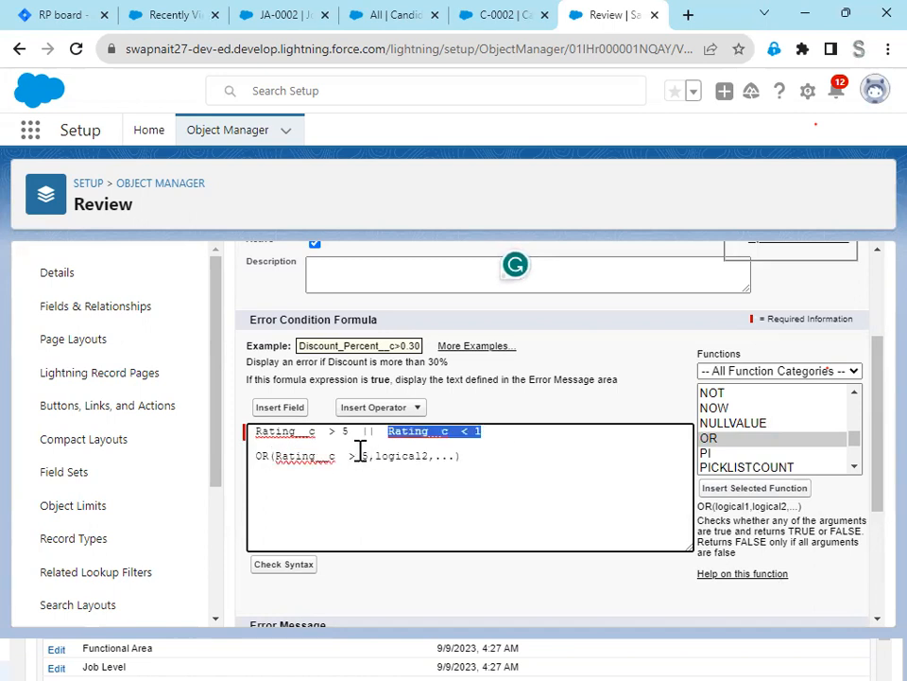
pyautogui.moveTo(375, 457); pyautogui.dragTo(459, 456)
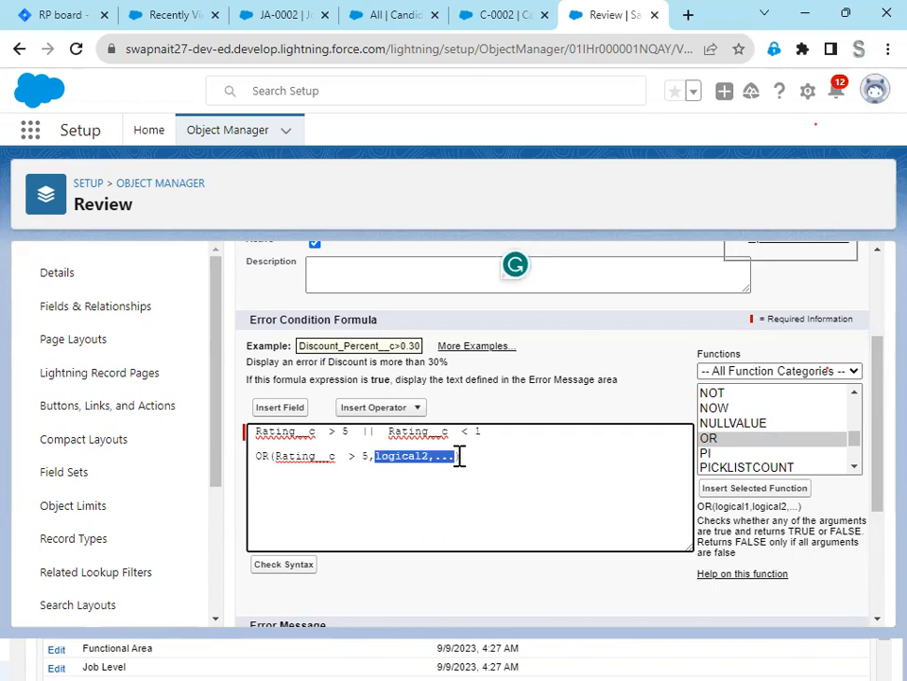
pyautogui.write('Rating__c < 1')
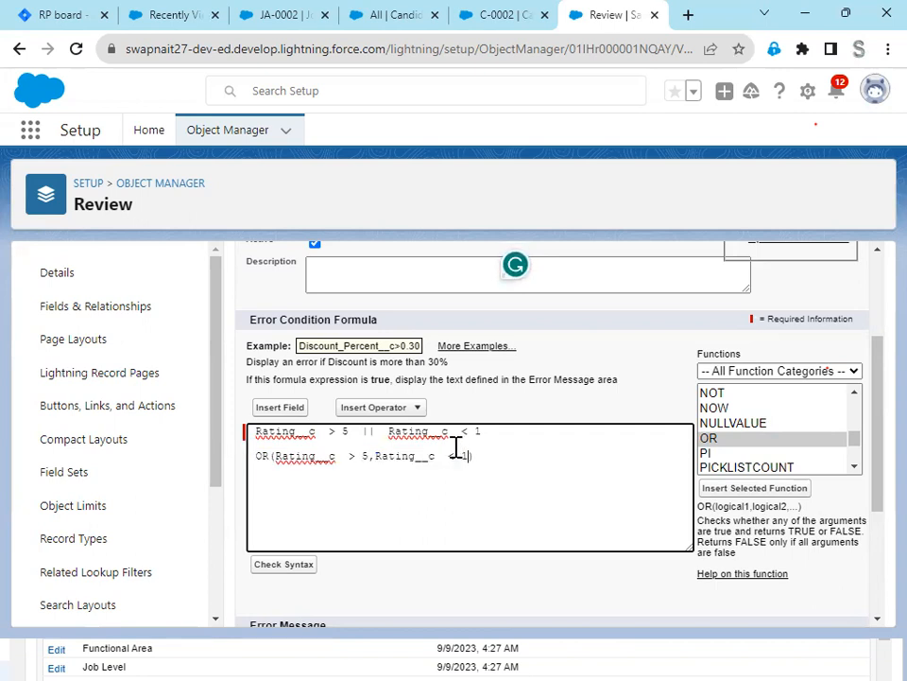
# Delete the OR function line, leaving only Rating__c > 5 || Rating__c < 1 in the error condition formula.
pyautogui.moveTo(516, 436); pyautogui.dragTo(248, 414)
pyautogui.moveTo(487, 461); pyautogui.dragTo(249, 470)
pyautogui.press('BackSpace')
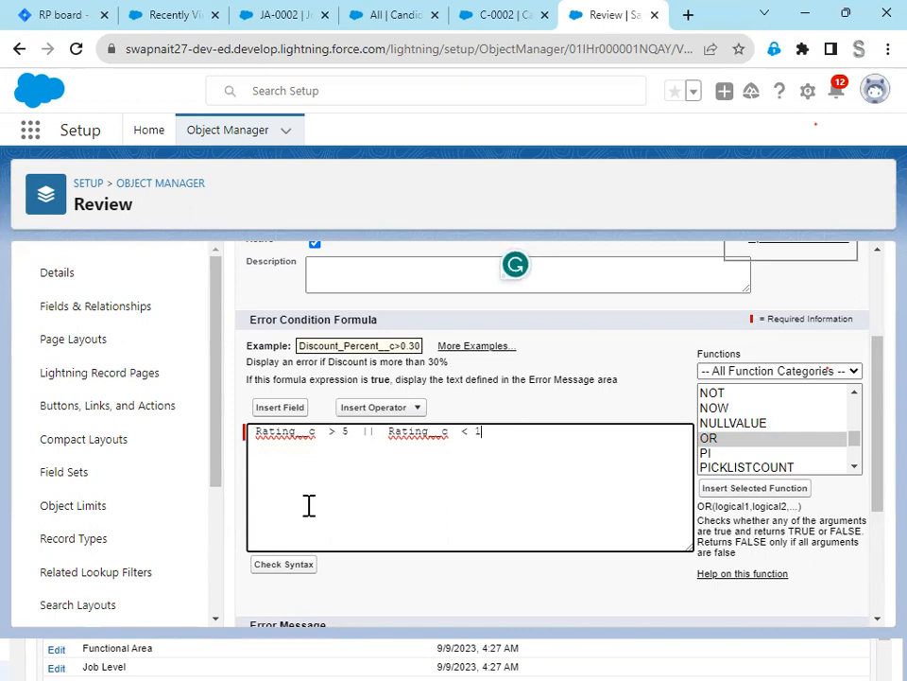
# Set the error location to the Rating field and save the validation rule.
pyautogui.scroll(-2, 411, 567)
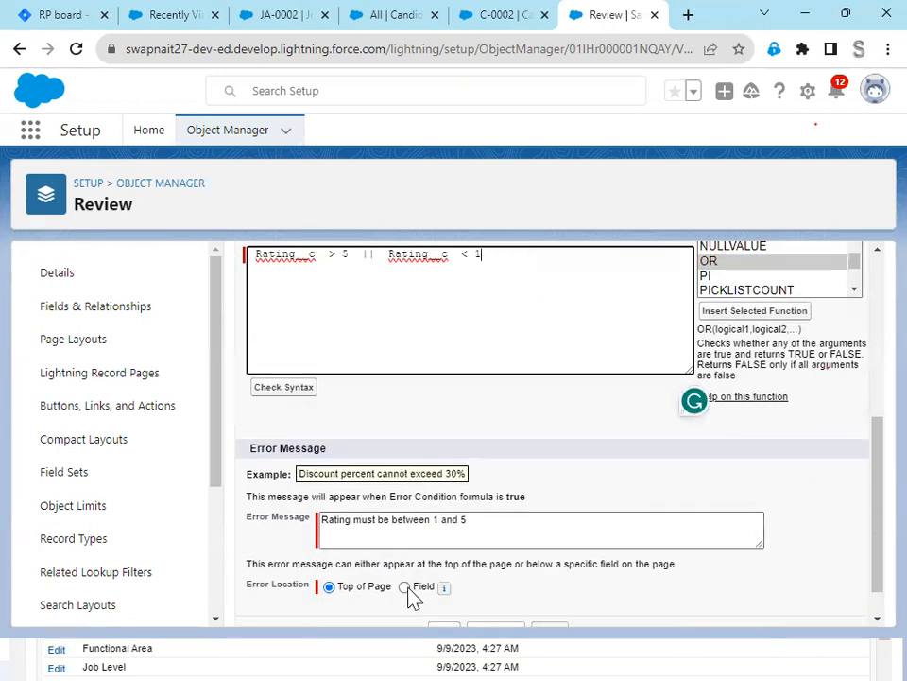
pyautogui.click(405, 588)
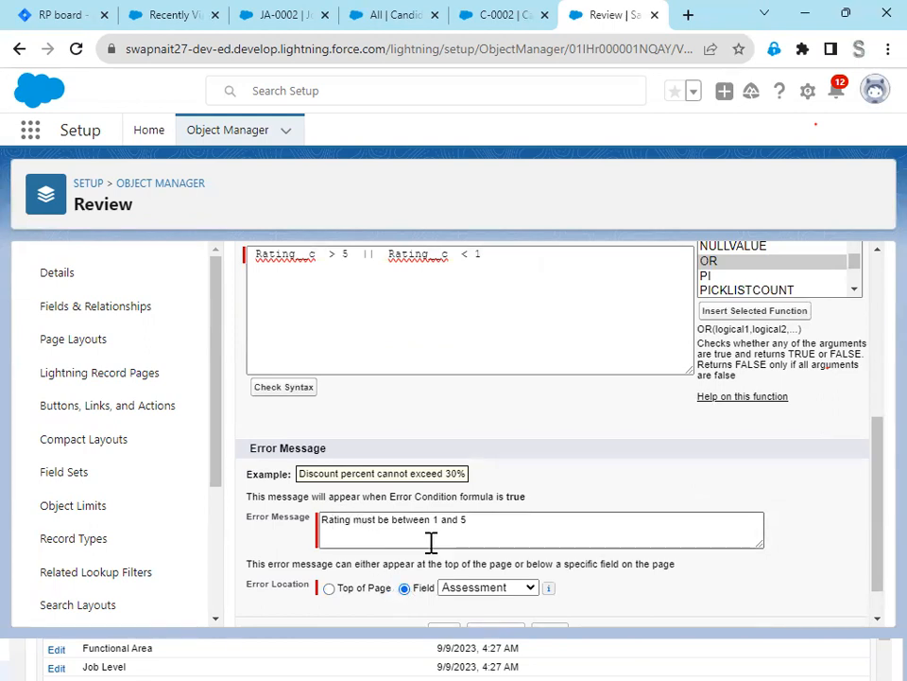
pyautogui.click(480, 592)
pyautogui.click(463, 569)
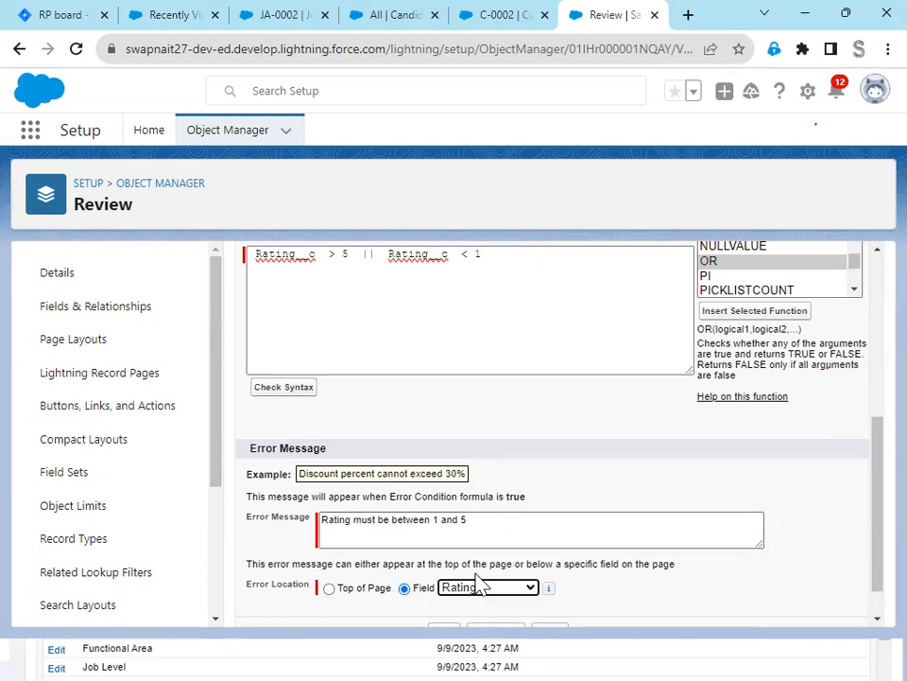
pyautogui.scroll(-1, 567, 586)
pyautogui.click(444, 590)
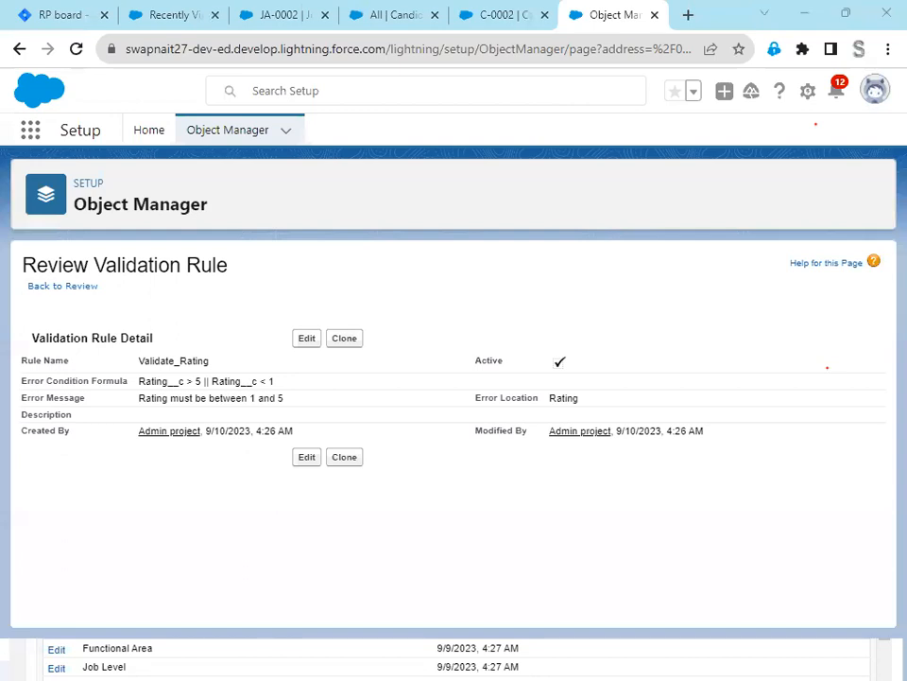
# Switch to Notepad++ and add a run of blank lines below the "DevOps ---" entry in the new 5 notes.
pyautogui.hotkey('alt', 'Tab')
pyautogui.scroll(-6, 391, 474)
pyautogui.click(360, 294)
pyautogui.press('Return')
pyautogui.press('Return')
pyautogui.press('Return')
pyautogui.press('Return')
pyautogui.press('BackSpace')
pyautogui.press('BackSpace')
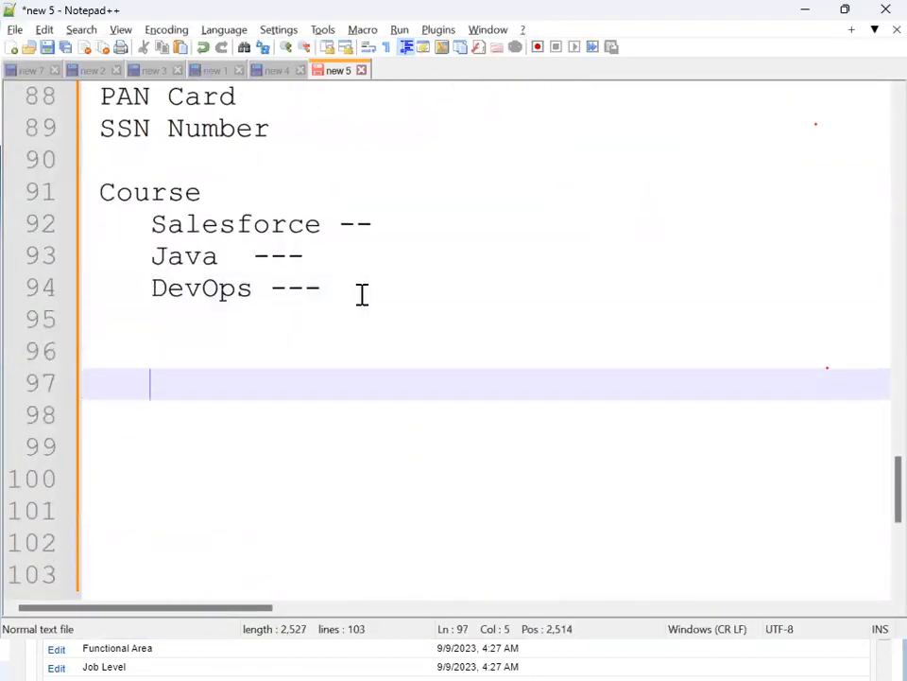
pyautogui.press('Return')
pyautogui.press('Return')
pyautogui.press('Return')
pyautogui.press('Return')
pyautogui.press('Return')
pyautogui.press('Return')
pyautogui.press('Return')
pyautogui.press('Return')
pyautogui.press('Return')
pyautogui.press('Return')
pyautogui.press('Return')
pyautogui.press('Return')
pyautogui.press('Return')
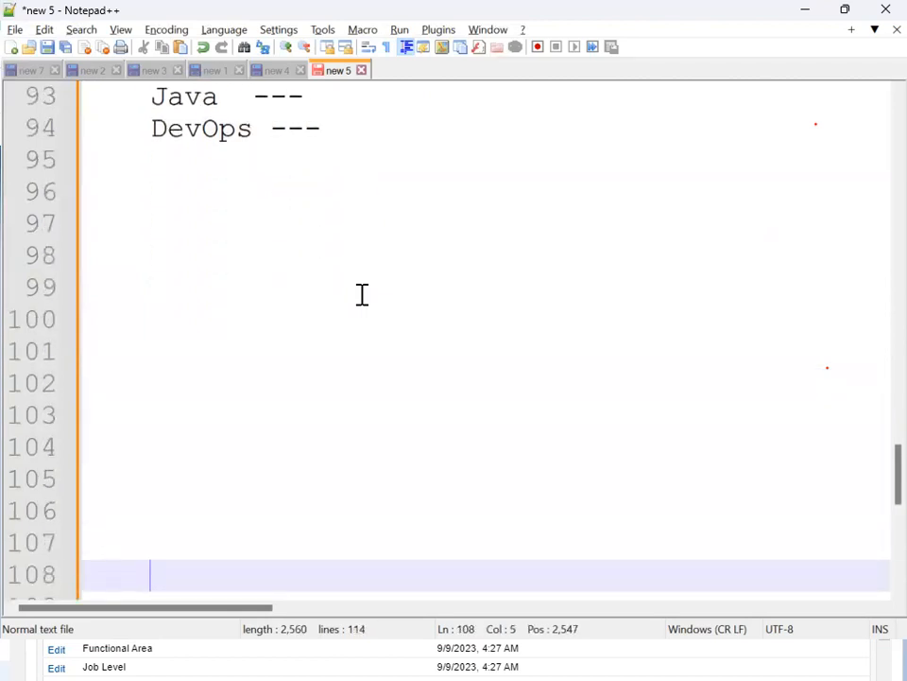
# Write the note "Field ---> 10" on line 98, a few blank lines below the course list.
pyautogui.press('Up')
pyautogui.press('Up')
pyautogui.press('Up')
pyautogui.press('Up')
pyautogui.press('Up')
pyautogui.press('Up')
pyautogui.press('Up')
pyautogui.press('Up')
pyautogui.press('Up')
pyautogui.press('Up')
pyautogui.press('Up')
pyautogui.press('Up')
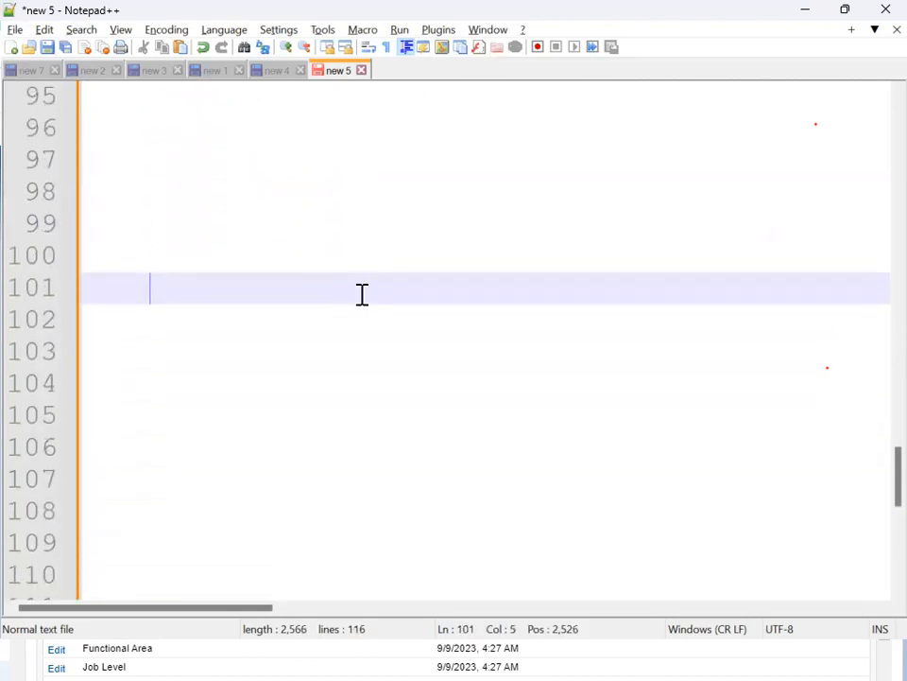
pyautogui.press('BackSpace')
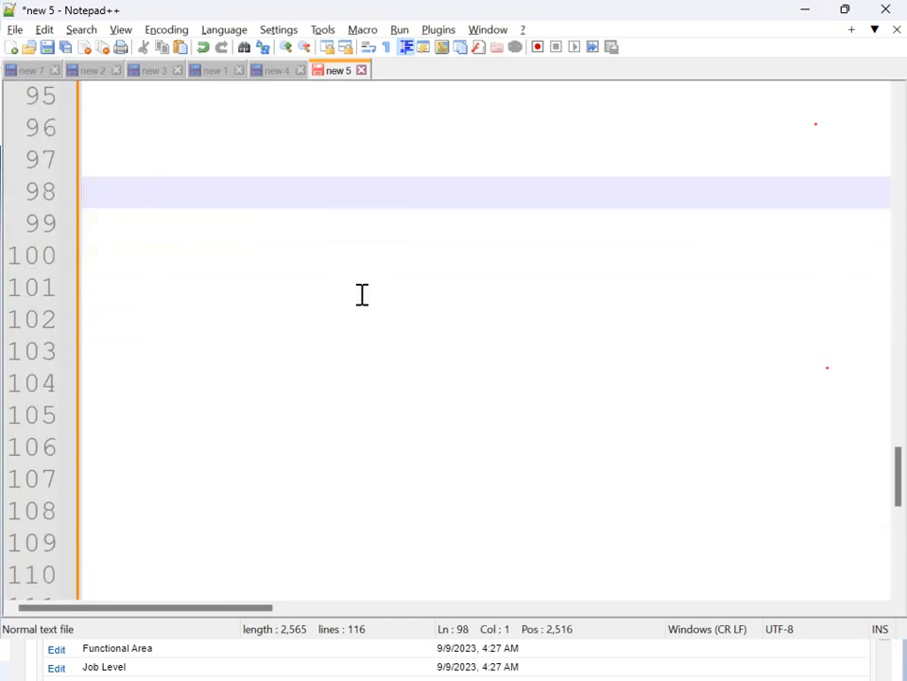
pyautogui.write('Field ---')
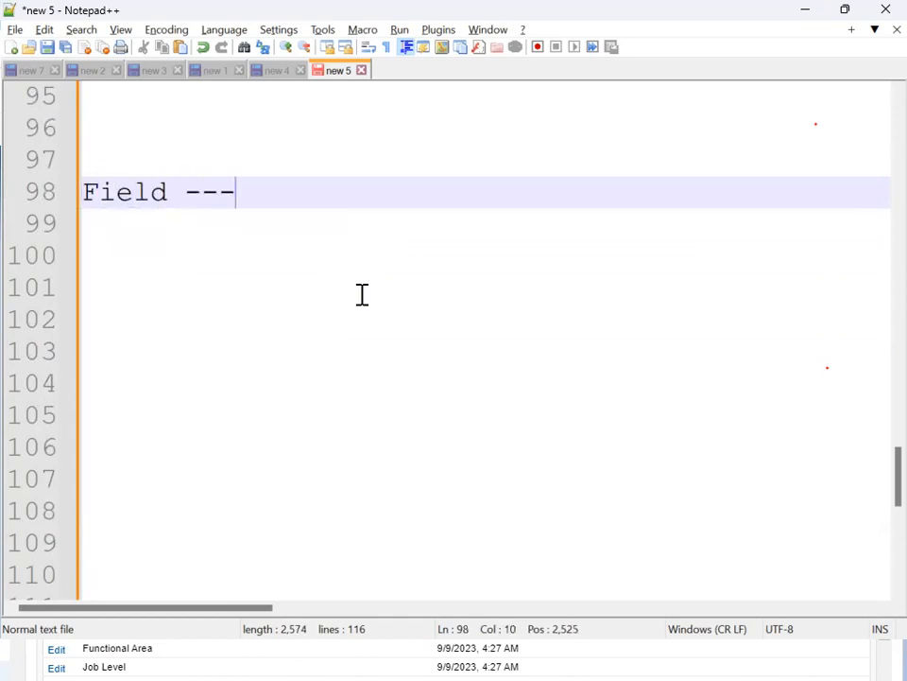
pyautogui.write('>')
pyautogui.write('10')
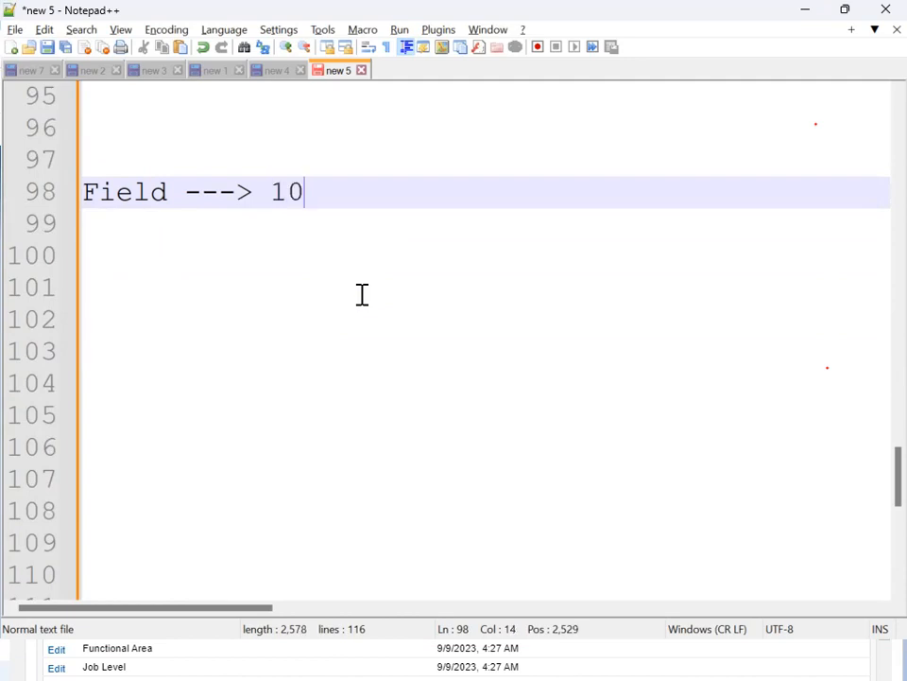
pyautogui.press('Return')
pyautogui.press('Return')
pyautogui.write('1')
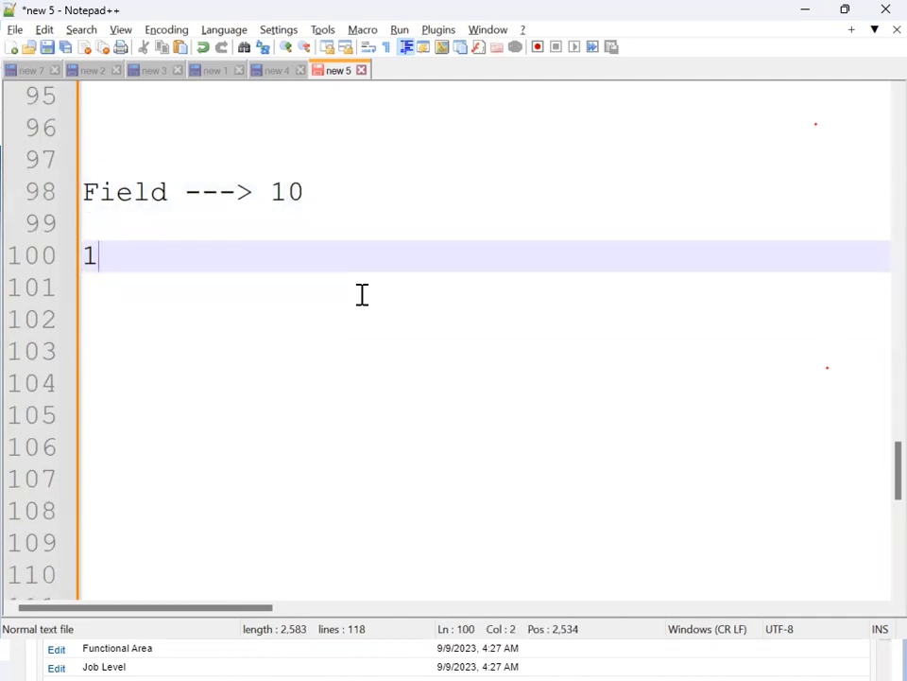
pyautogui.press('Return')
pyautogui.write('Form')
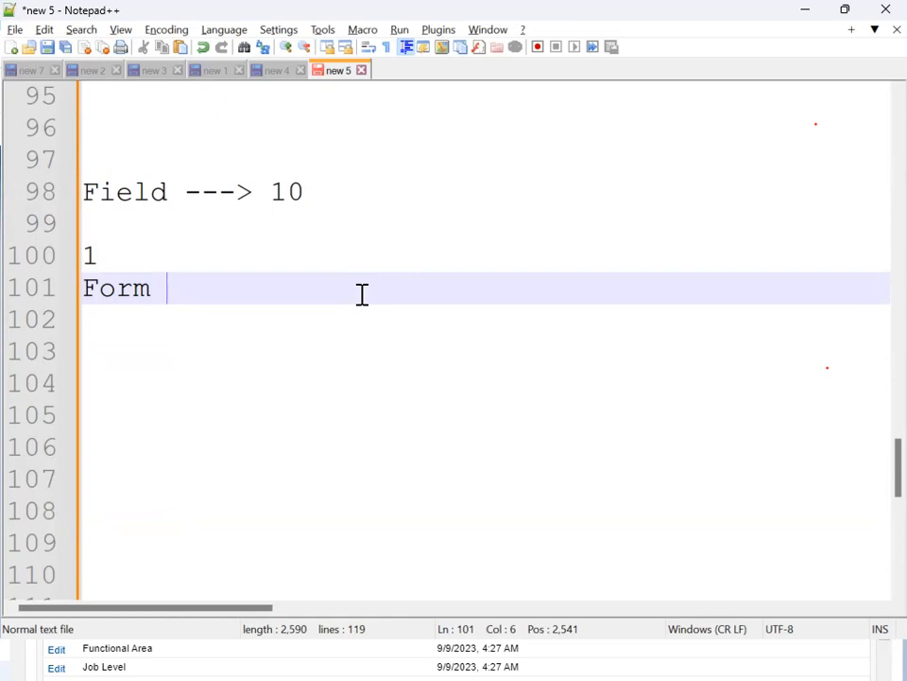
pyautogui.hotkey('shift', 'Up')
pyautogui.hotkey('shift', 'Up')
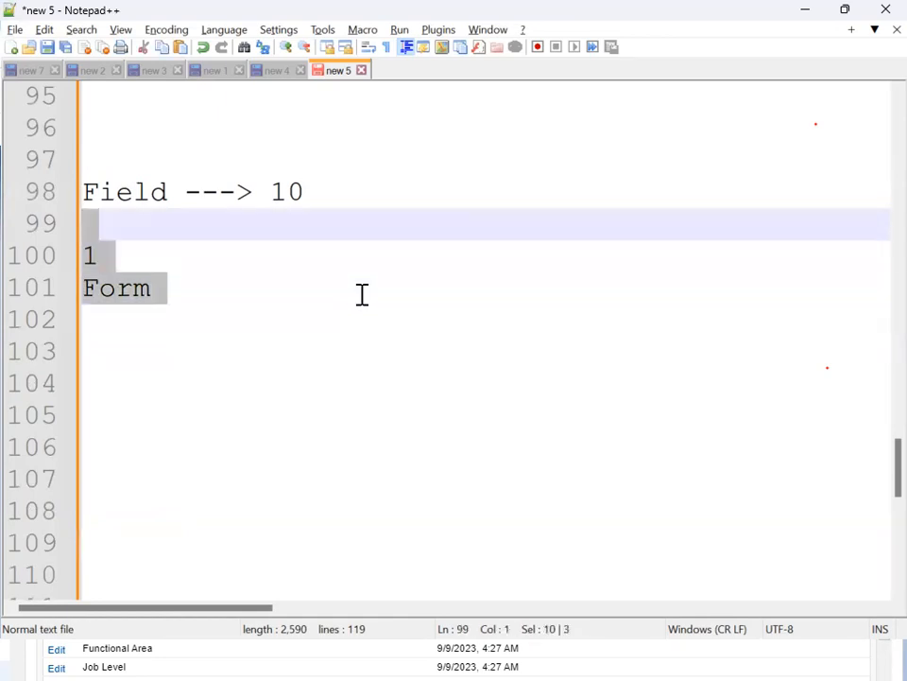
pyautogui.press('Delete')
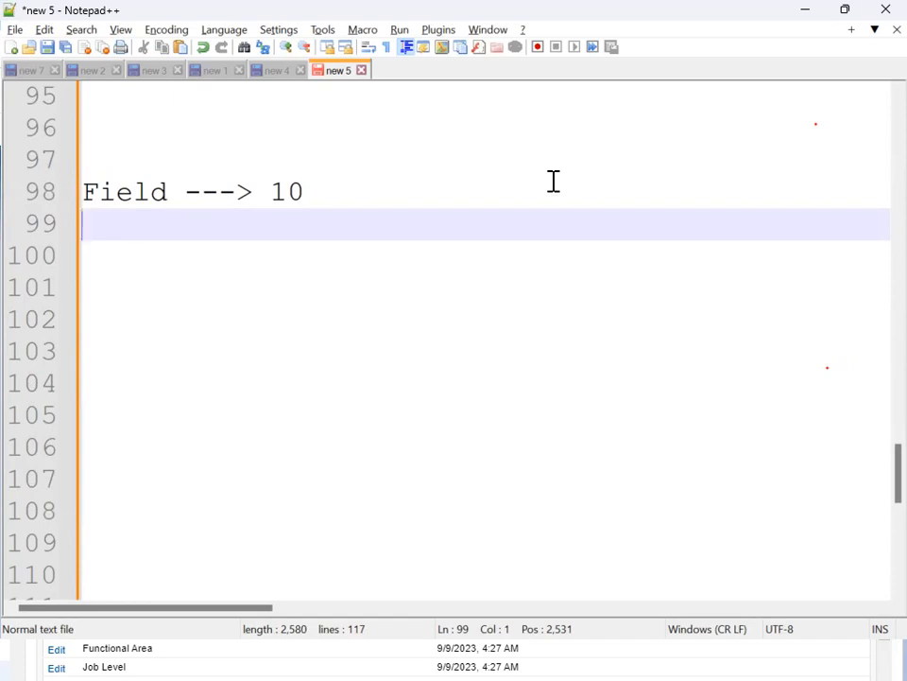
# Minimize the notes and return to Jira issue RP-11 in the browser.
pyautogui.click(804, 11)
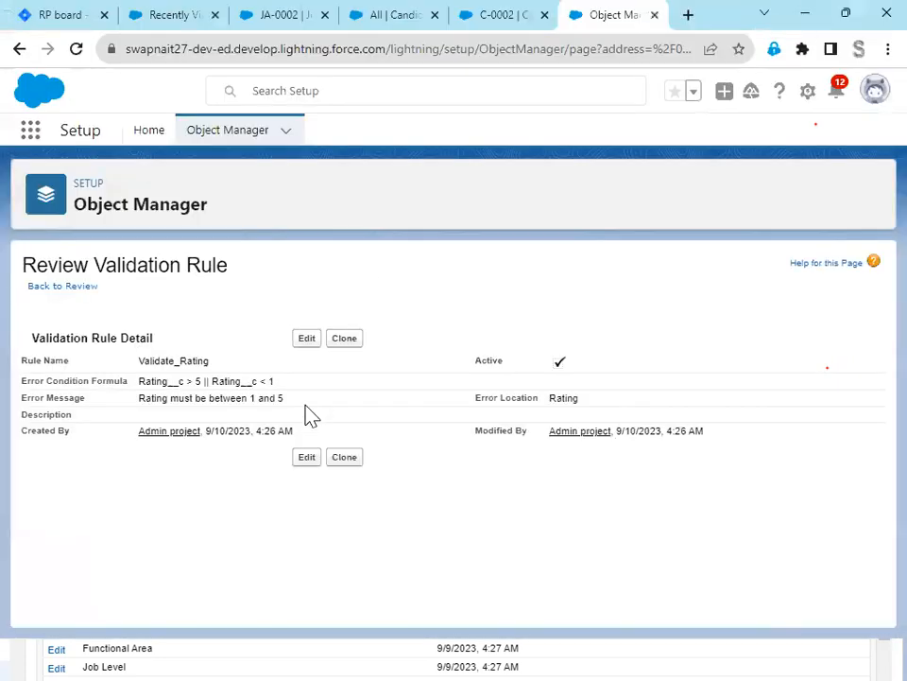
pyautogui.click(43, 17)
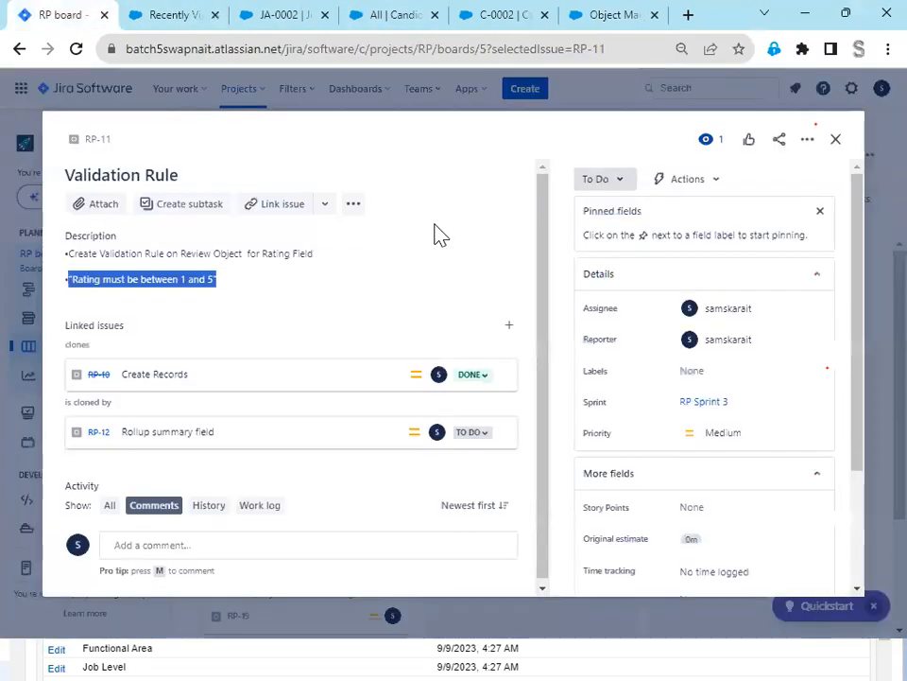
# Move issue RP-11 to In Progress and set its story points to 1.
pyautogui.click(619, 185)
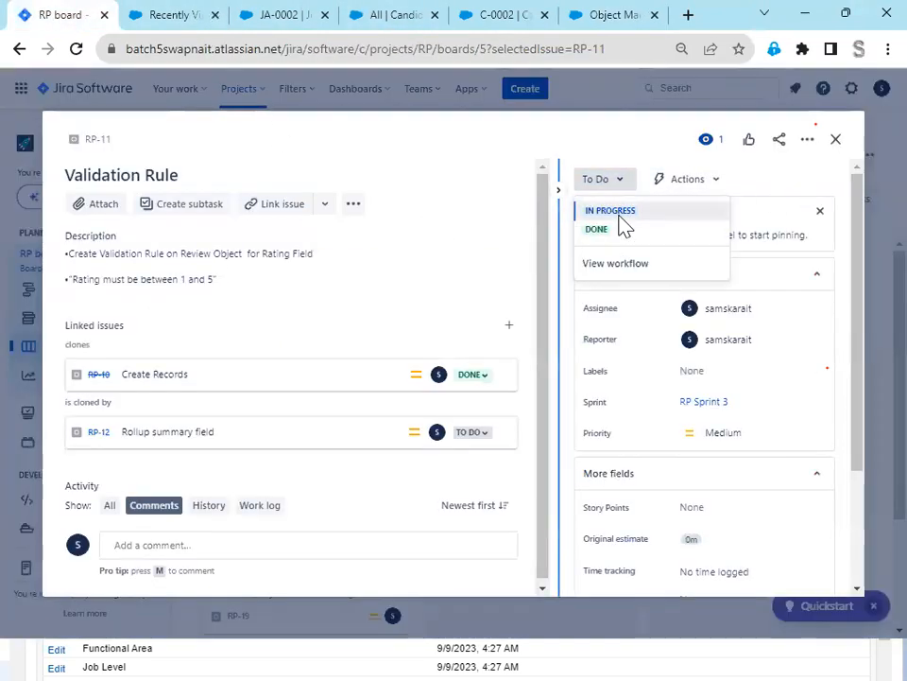
pyautogui.click(622, 211)
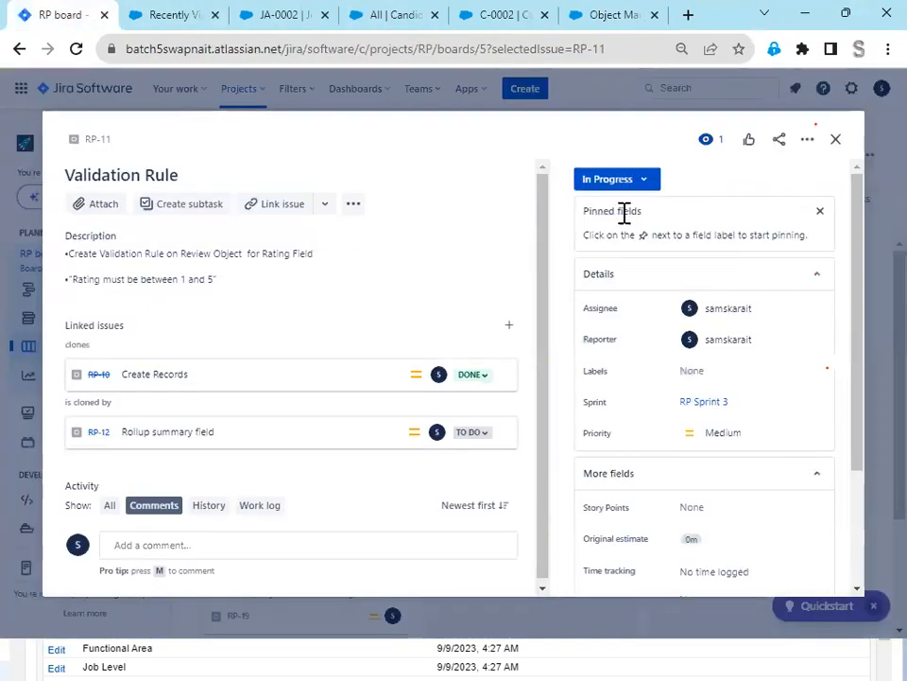
pyautogui.click(691, 509)
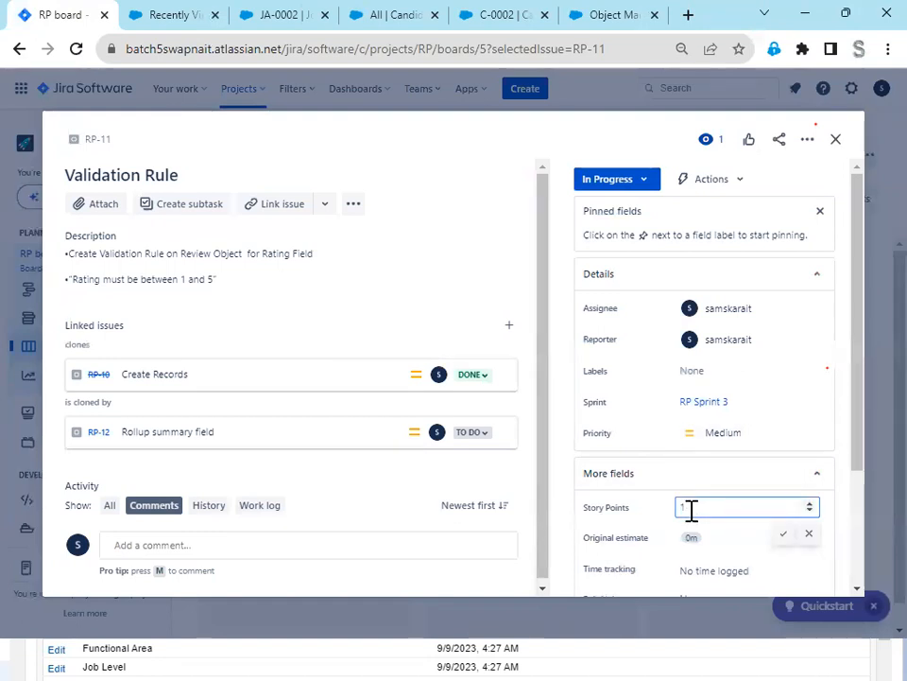
pyautogui.write('1')
pyautogui.click(788, 535)
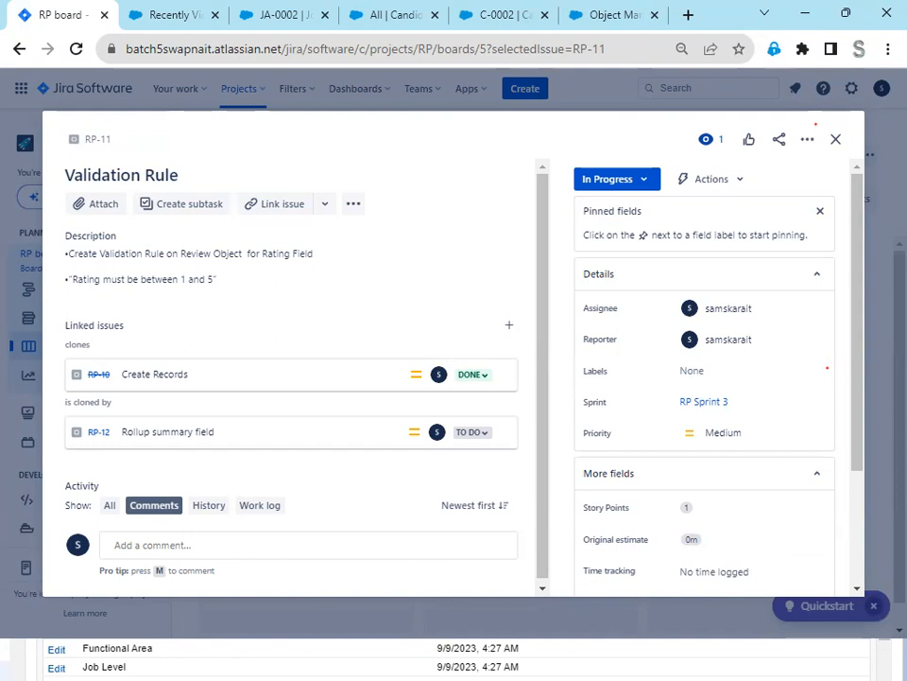
# Check the saved validation rule in Salesforce, set RP-11 to Done in Jira and close the issue.
pyautogui.click(602, 17)
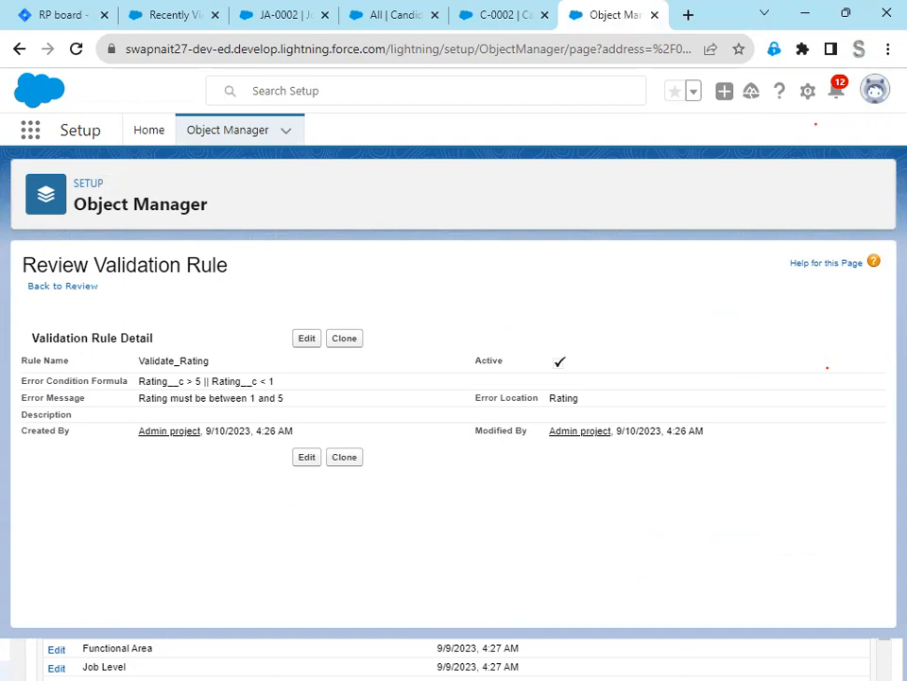
pyautogui.click(37, 14)
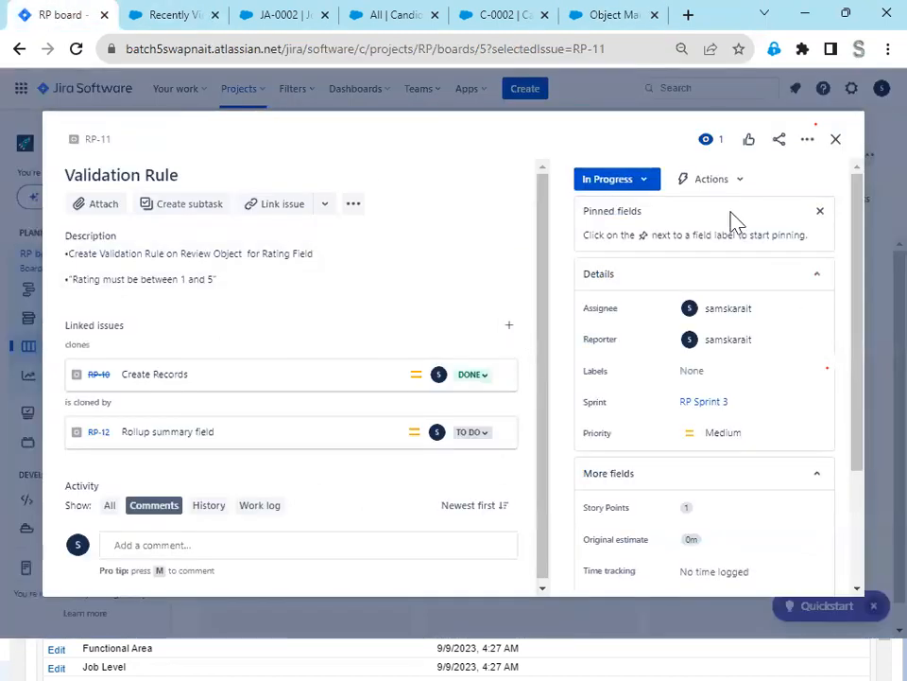
pyautogui.click(647, 178)
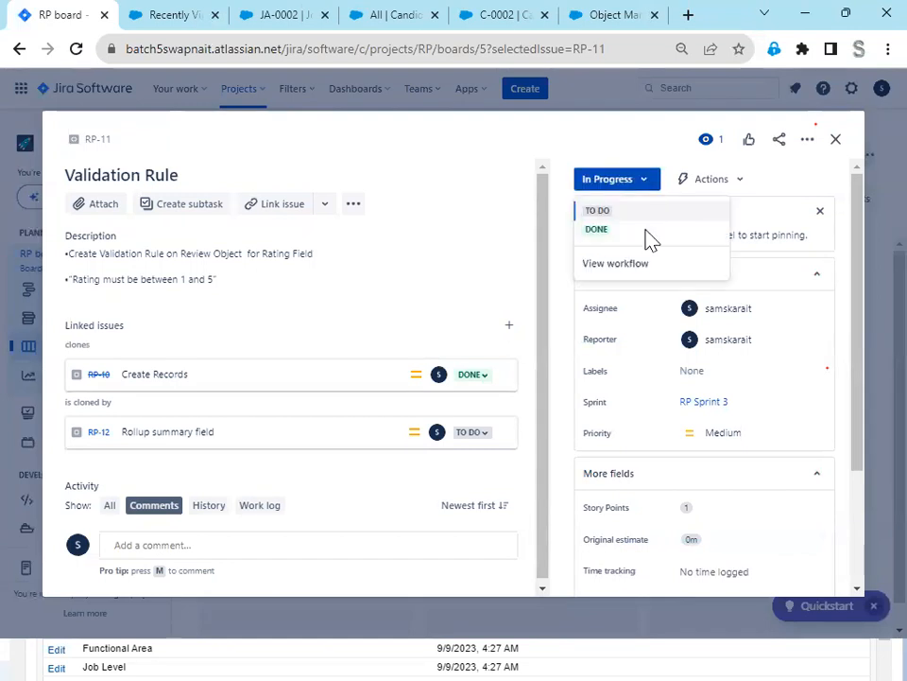
pyautogui.click(596, 229)
pyautogui.click(835, 142)
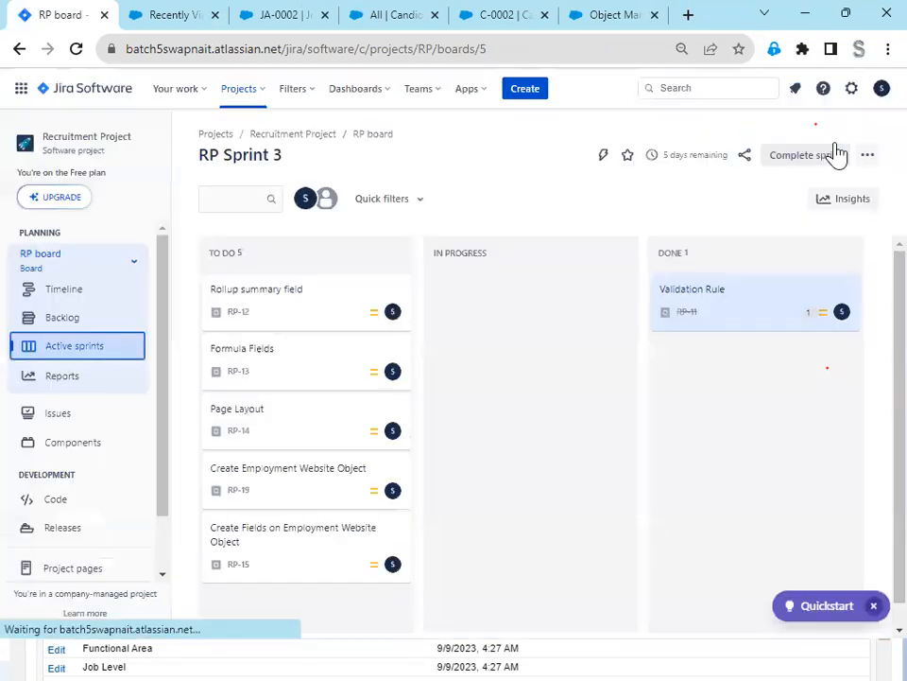
# Open issue RP-12, read its roll-up summary requirement, and look at job application JA-0002 in Salesforce.
pyautogui.click(284, 305)
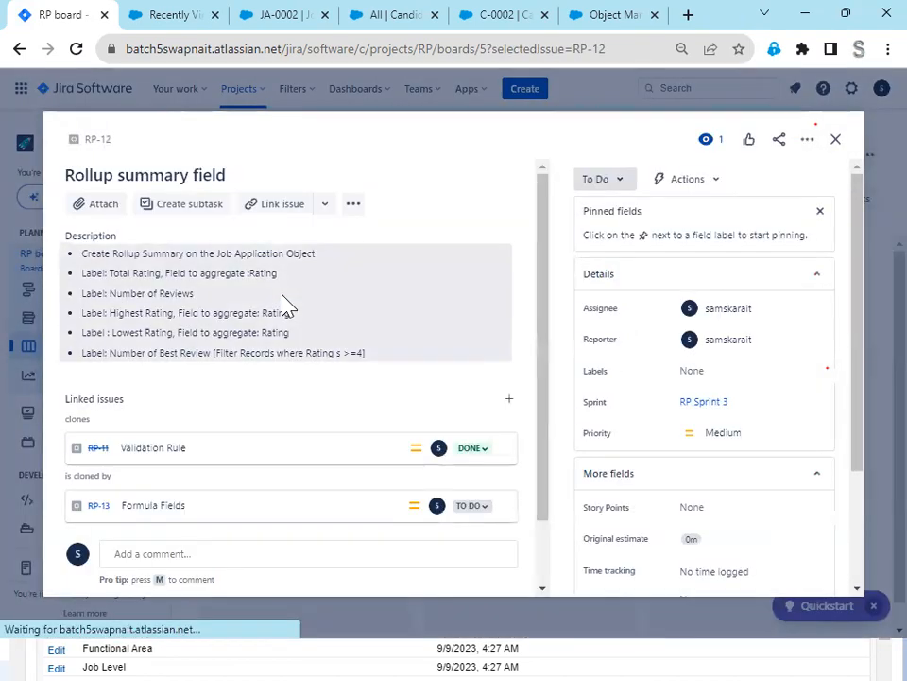
pyautogui.moveTo(315, 253); pyautogui.dragTo(80, 264)
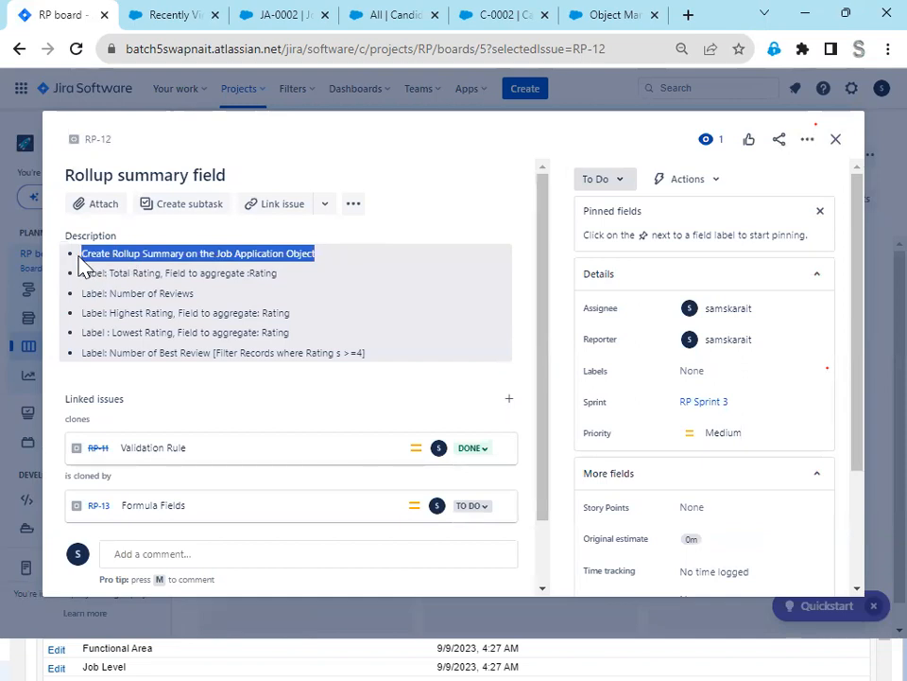
pyautogui.click(301, 21)
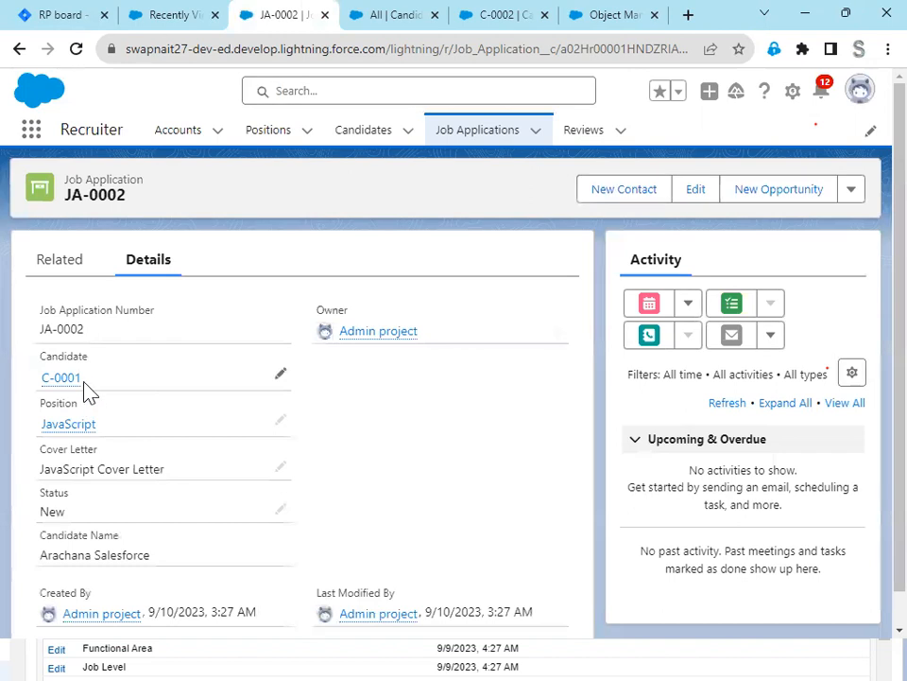
pyautogui.moveTo(80, 387)
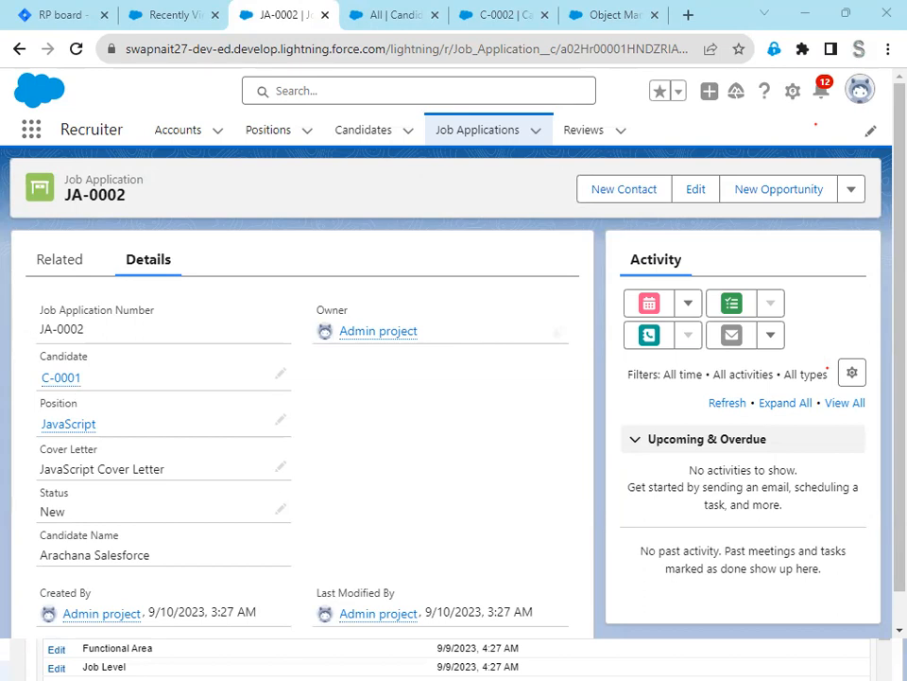
# Return to RP-12 and examine which object needs roll-up summaries and the label and field to aggregate for Total Rating.
pyautogui.click(70, 24)
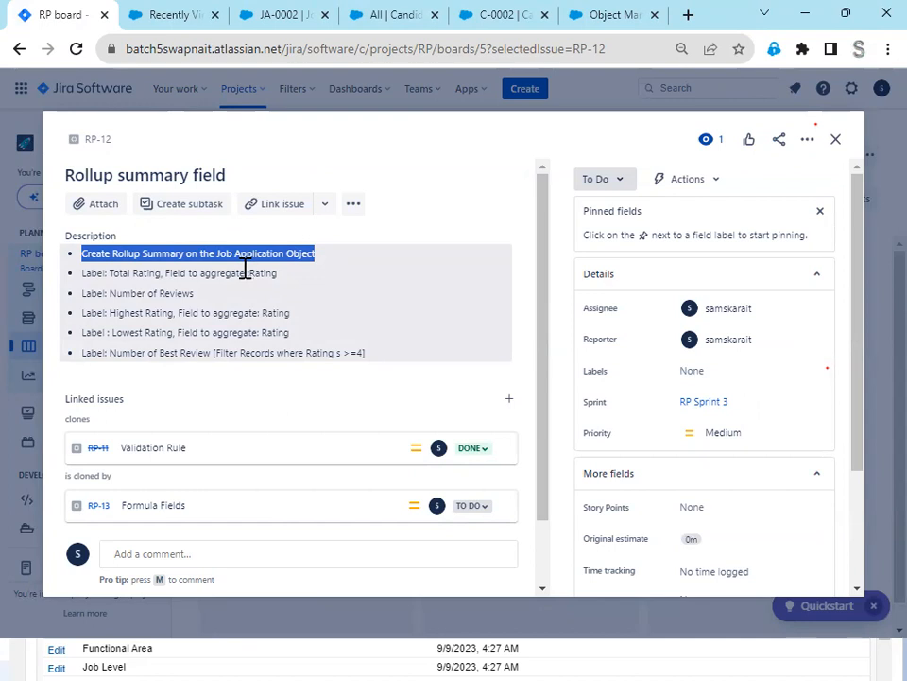
pyautogui.click(194, 274)
pyautogui.moveTo(322, 255); pyautogui.dragTo(220, 264)
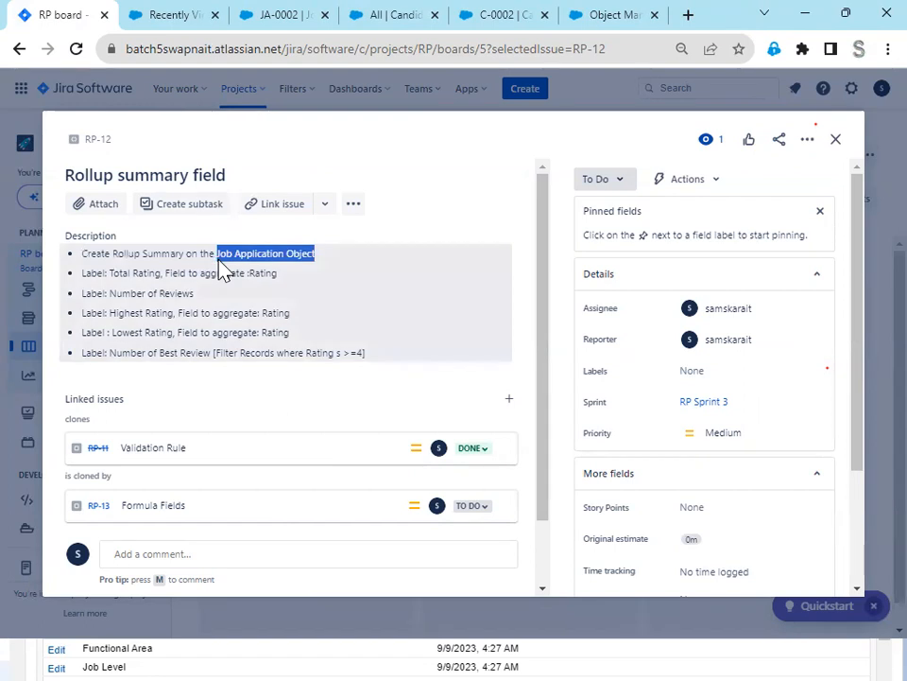
pyautogui.click(329, 258)
pyautogui.doubleClick(302, 261)
pyautogui.moveTo(301, 256); pyautogui.dragTo(201, 251)
pyautogui.moveTo(84, 274); pyautogui.dragTo(278, 277)
pyautogui.click(183, 272)
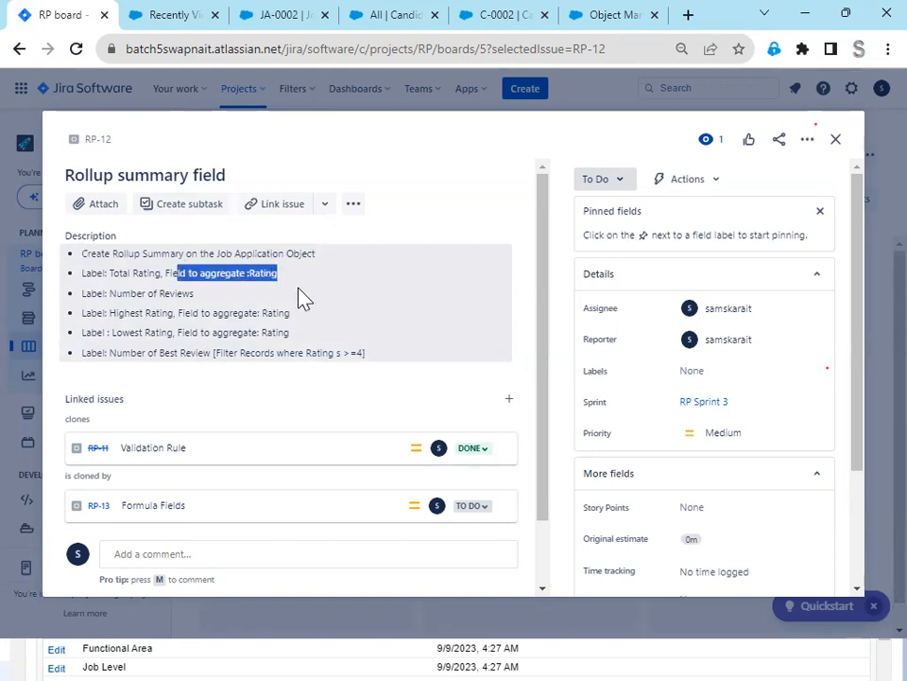
pyautogui.moveTo(288, 289); pyautogui.dragTo(111, 288)
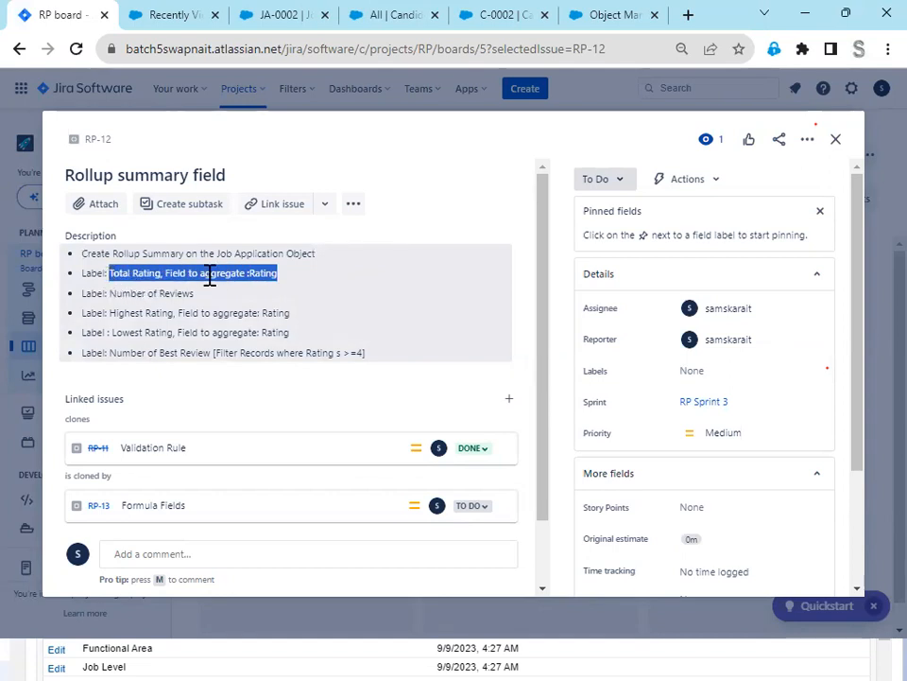
pyautogui.click(172, 272)
pyautogui.moveTo(167, 272); pyautogui.dragTo(279, 283)
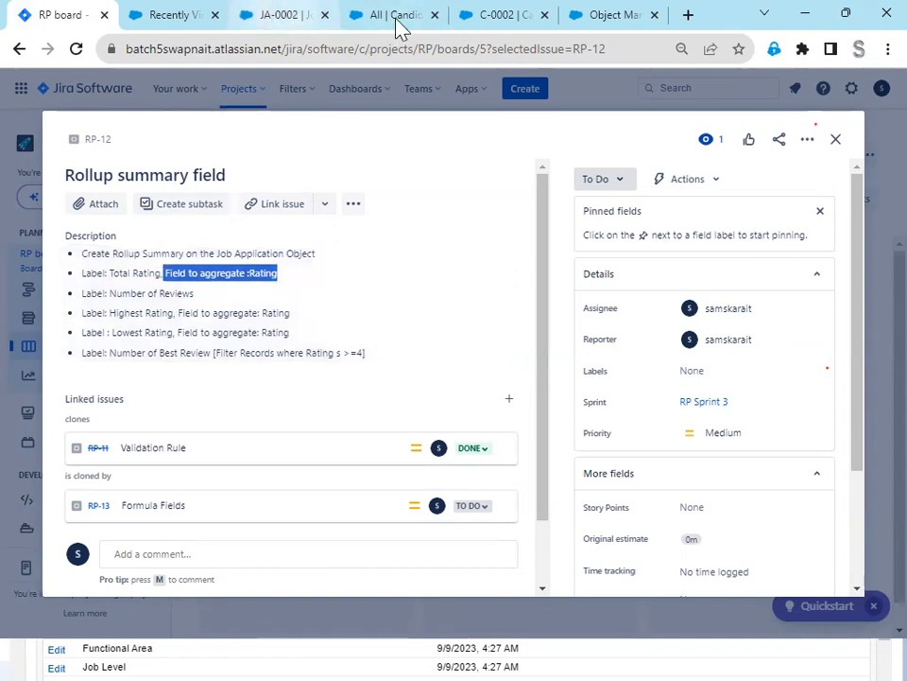
# Open review record R-0001 in Salesforce and examine its link to the parent job application.
pyautogui.click(615, 15)
pyautogui.click(506, 21)
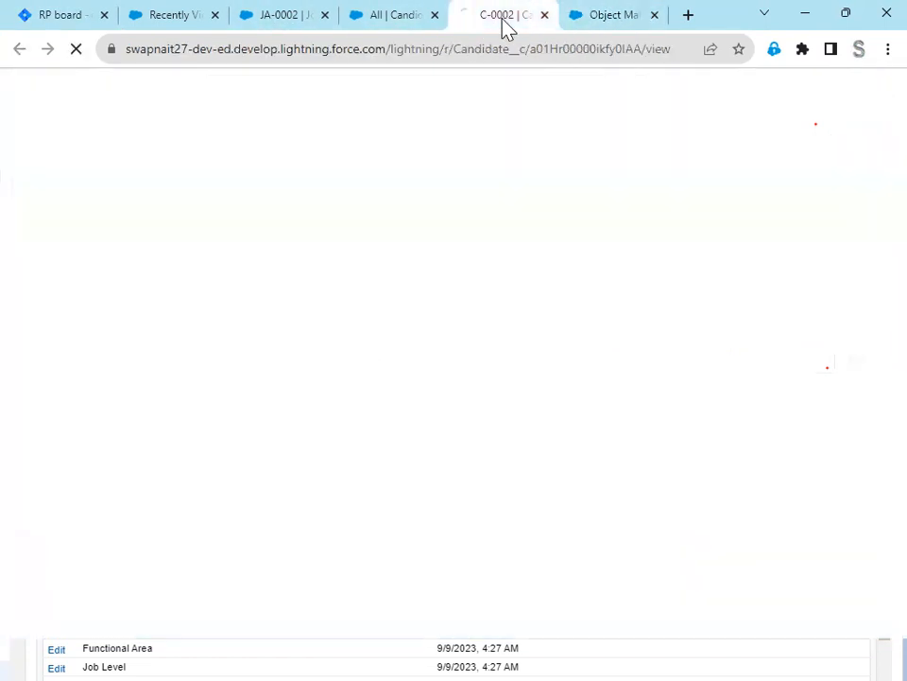
pyautogui.click(384, 25)
pyautogui.click(263, 21)
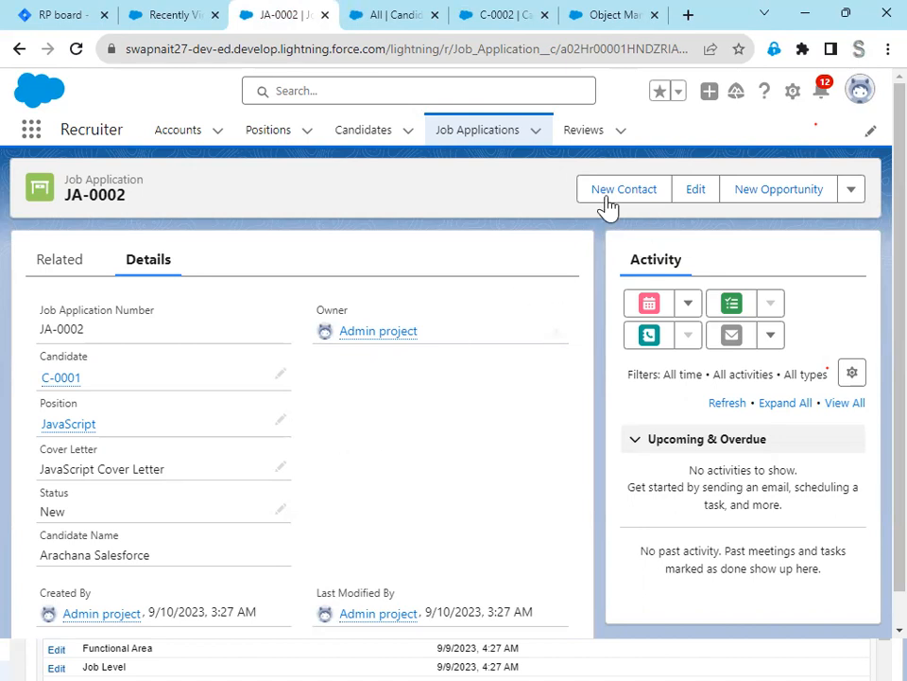
pyautogui.click(582, 129)
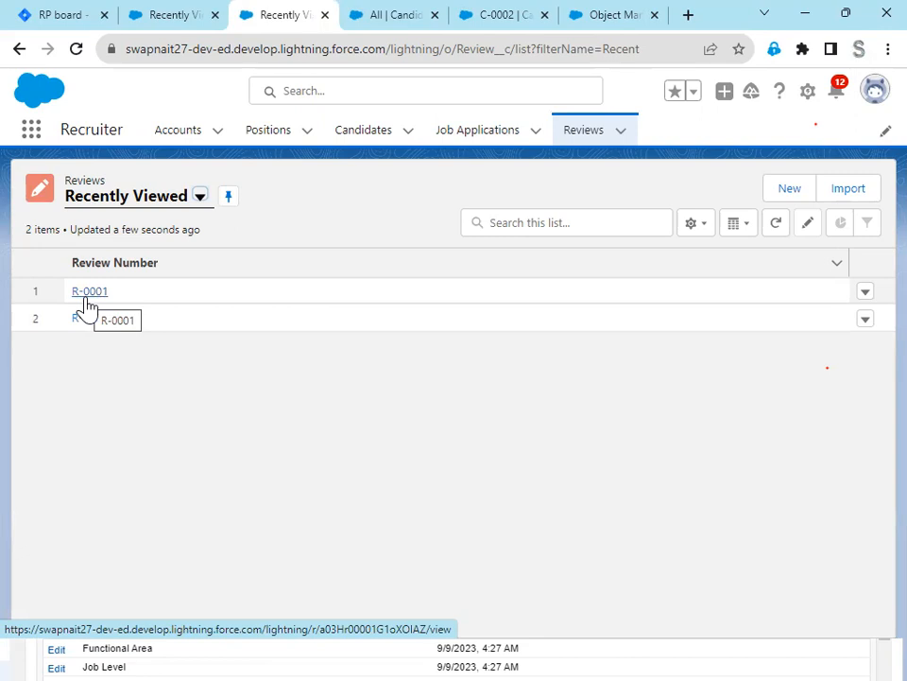
pyautogui.click(87, 304)
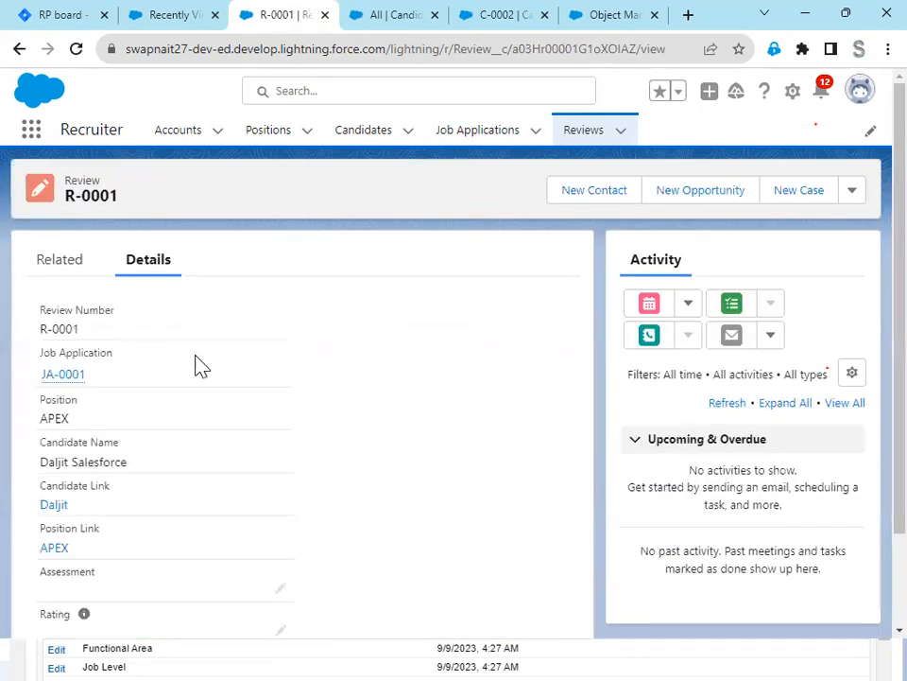
pyautogui.moveTo(74, 390)
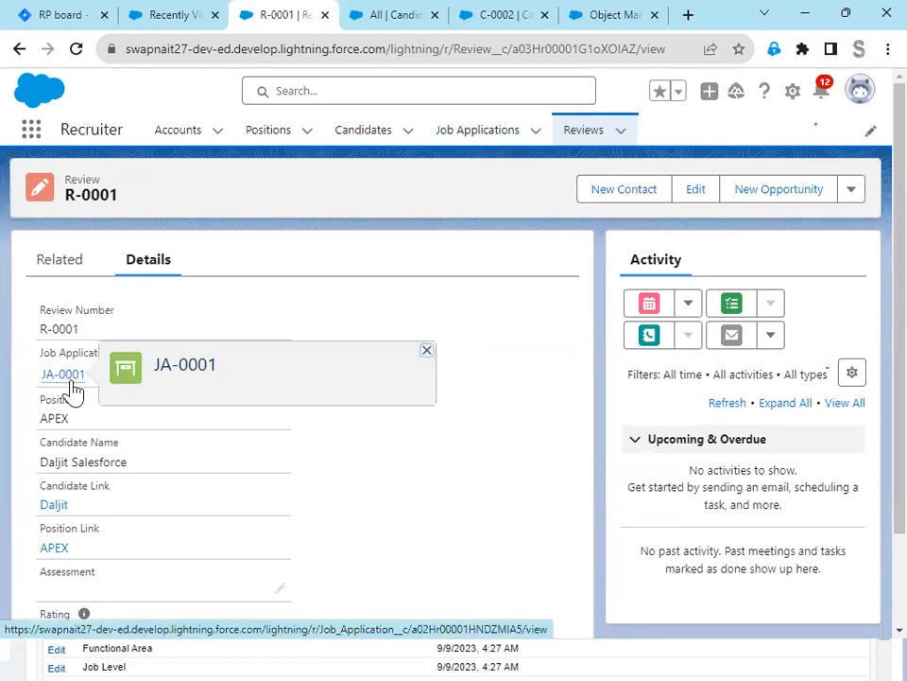
# Find the Job Application object in Object Manager by searching for "Job App" and open its fields and relationships.
pyautogui.click(616, 20)
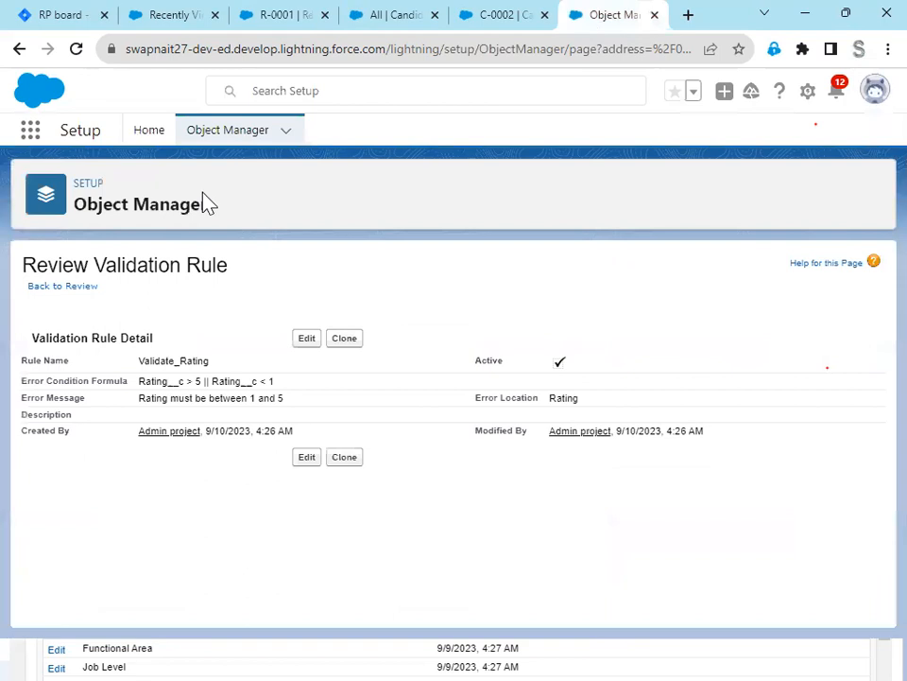
pyautogui.click(242, 140)
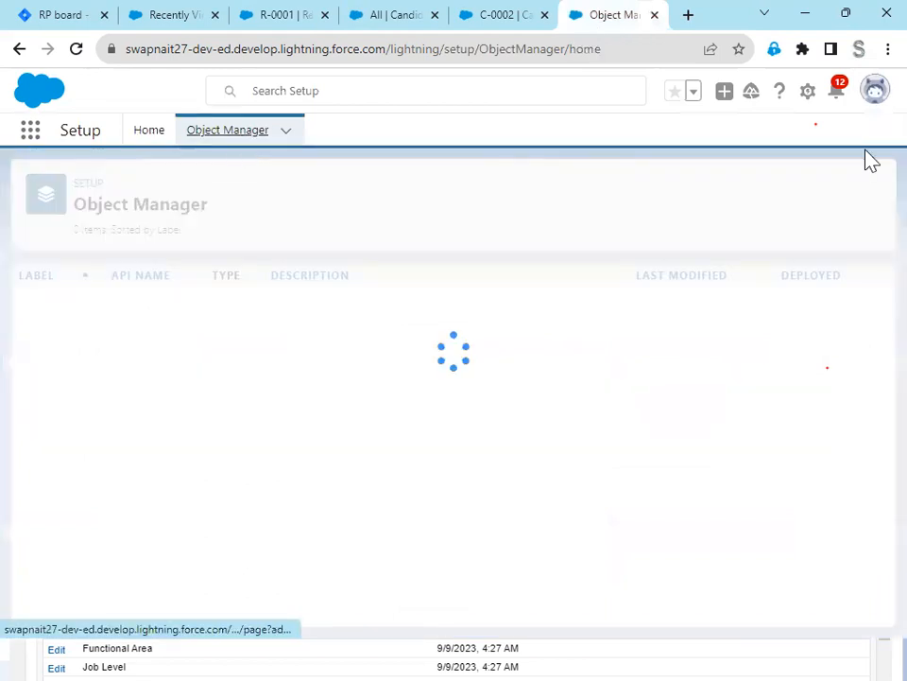
pyautogui.click(637, 188)
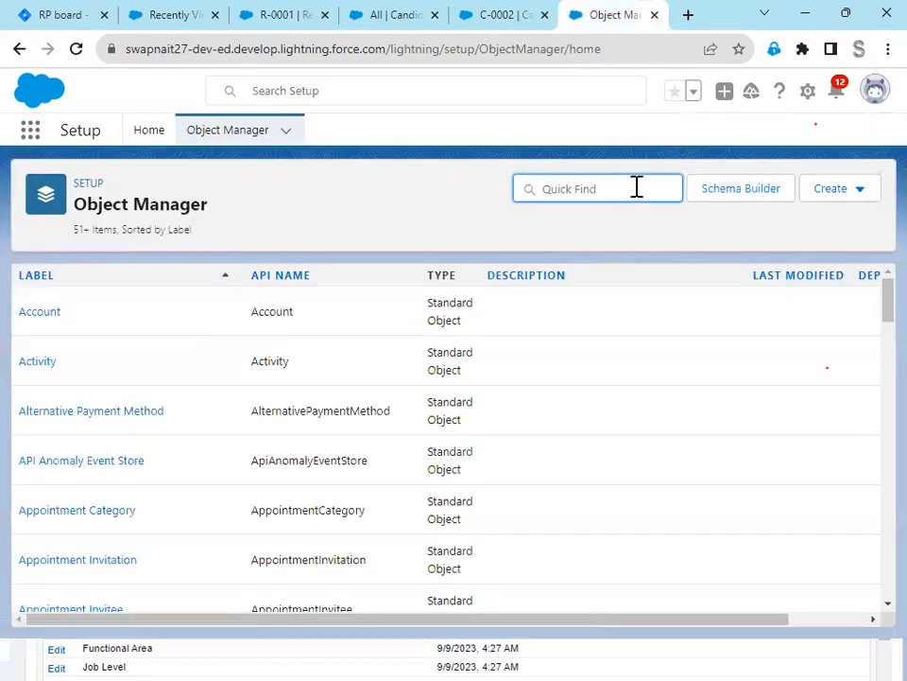
pyautogui.write('Job App')
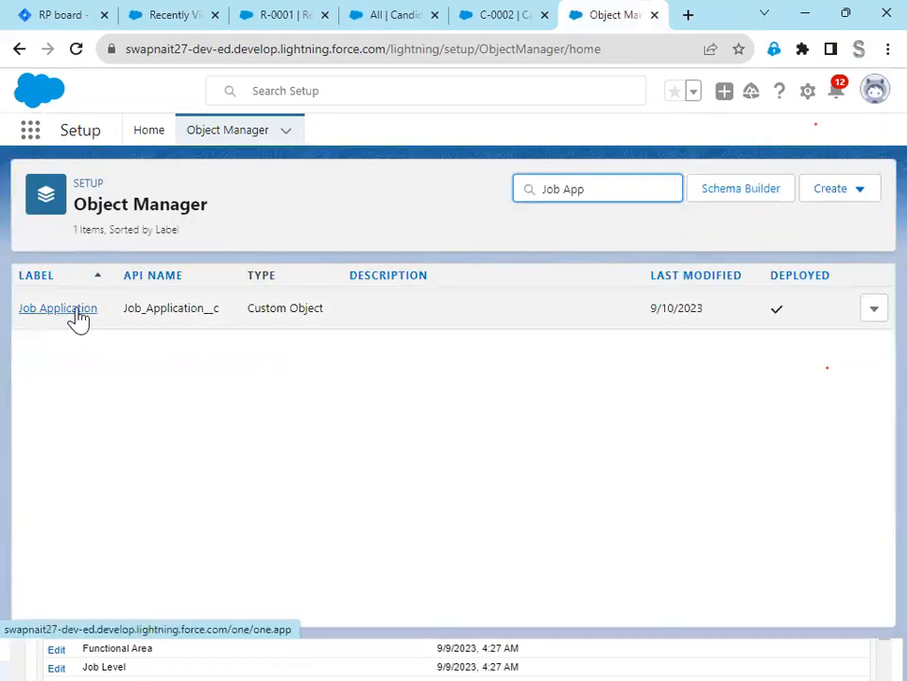
pyautogui.click(78, 317)
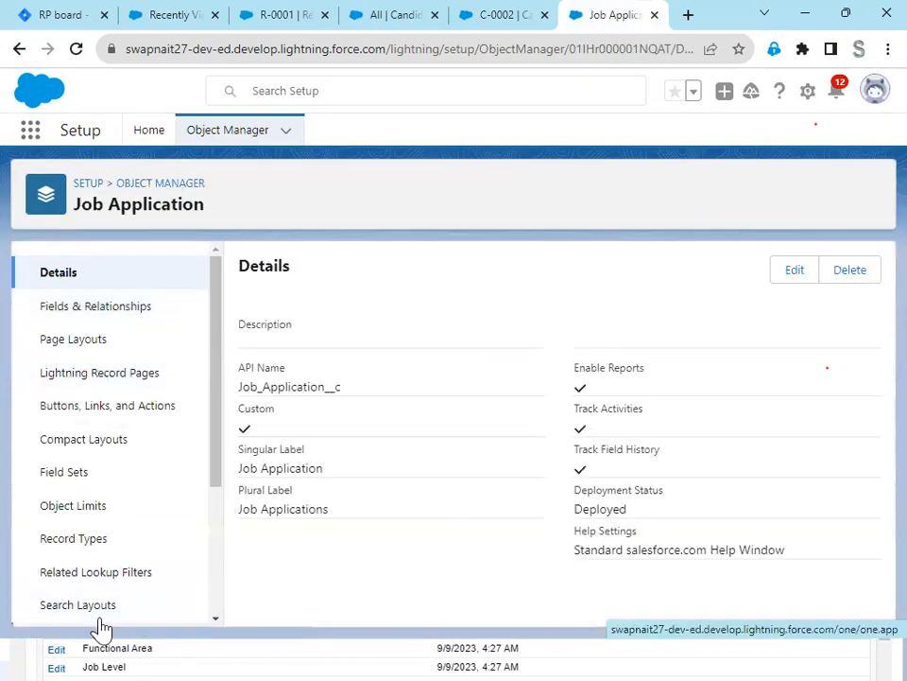
pyautogui.click(118, 322)
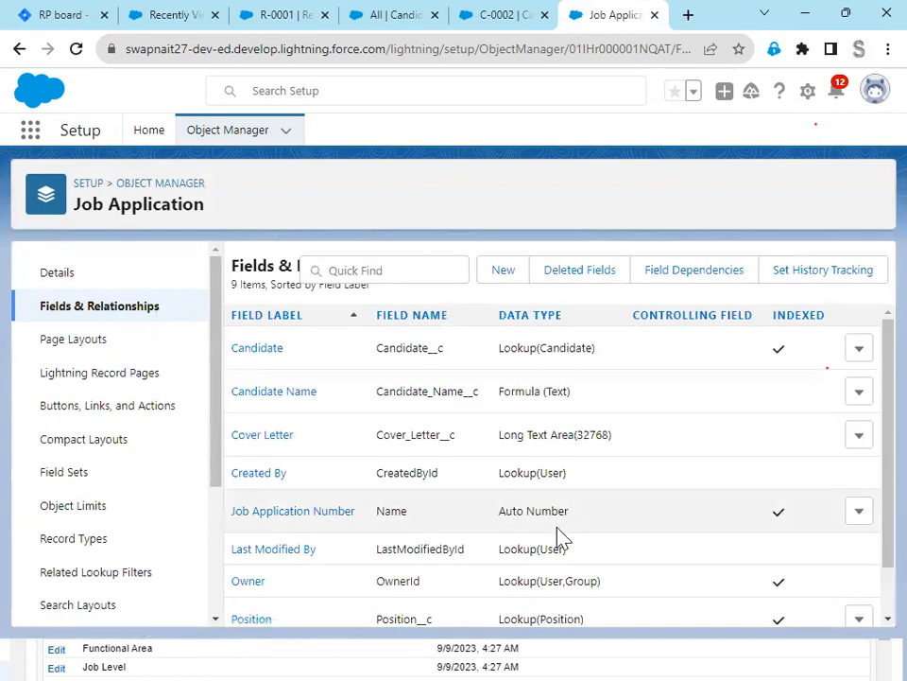
pyautogui.scroll(-1, 560, 535)
pyautogui.scroll(1, 560, 536)
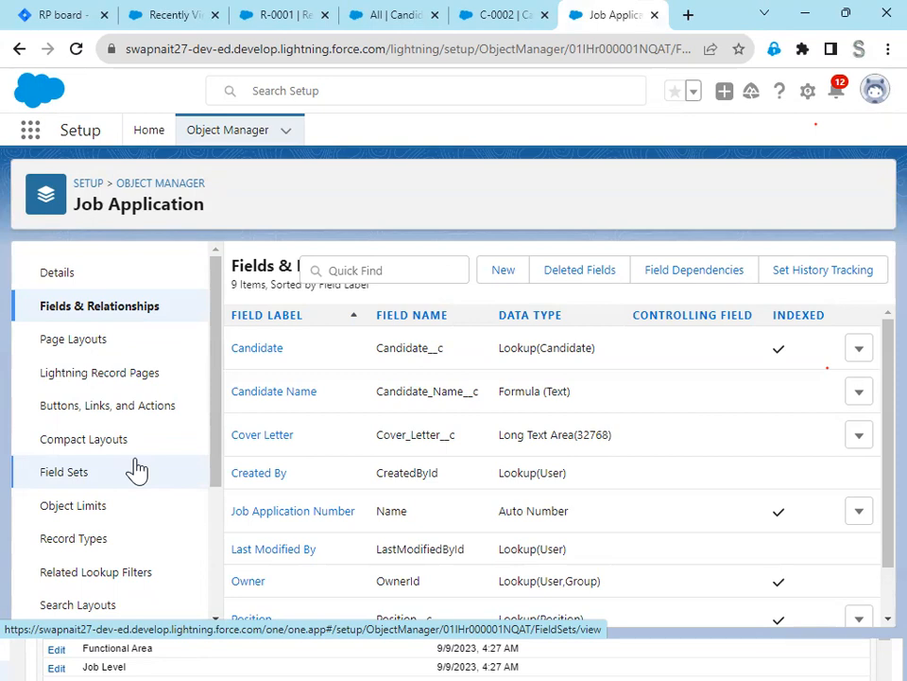
# Start a new custom field on Job Application with the Roll-Up Summary data type and continue to its details.
pyautogui.click(508, 277)
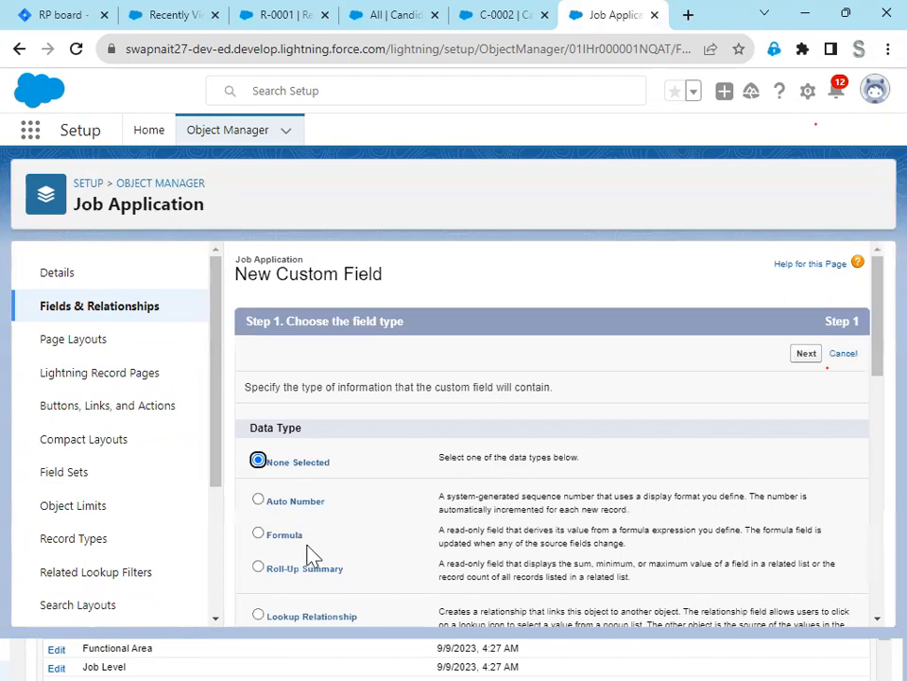
pyautogui.click(312, 570)
pyautogui.click(811, 367)
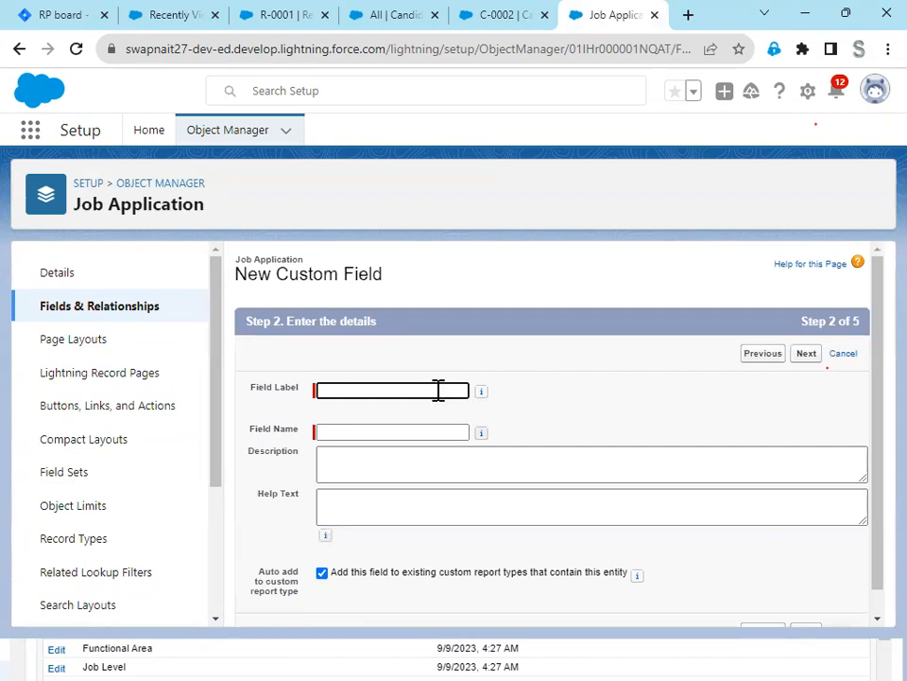
# Check the label in RP-12, then name the field Total Rating with field name Total_Rating and continue to the summary calculation.
pyautogui.click(55, 18)
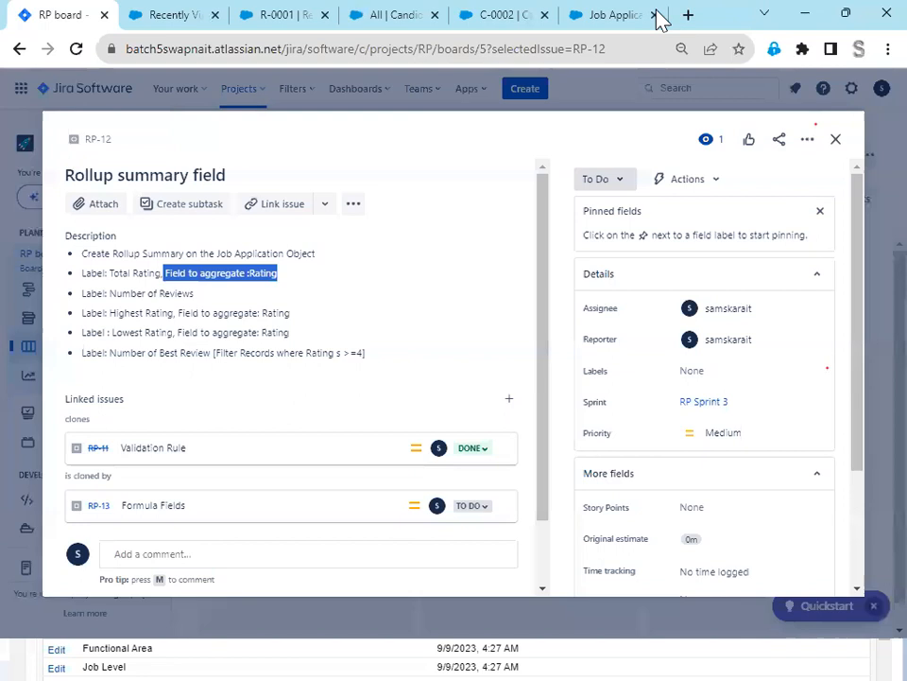
pyautogui.click(609, 19)
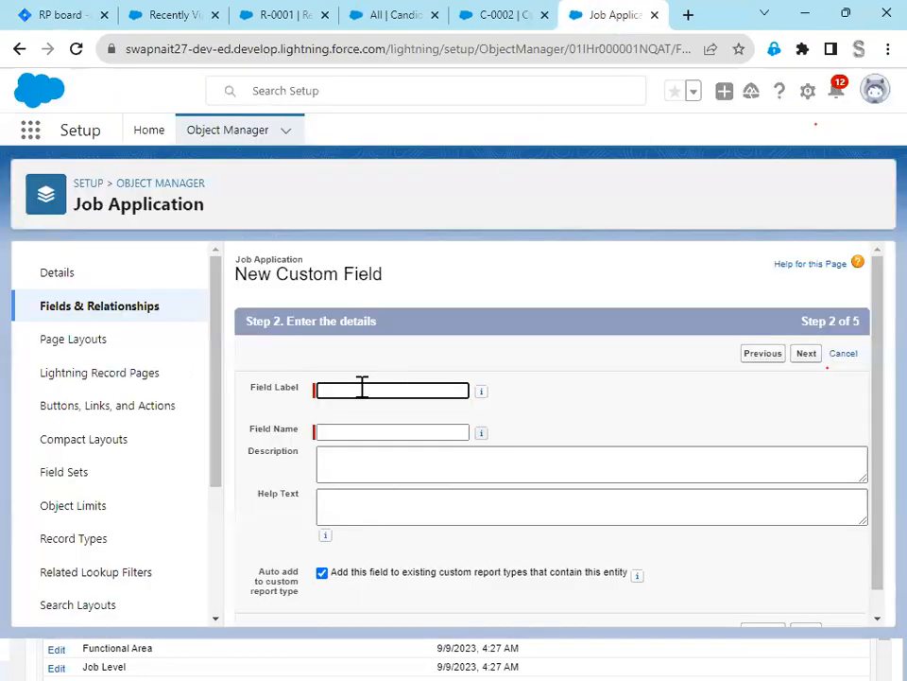
pyautogui.write('a')
pyautogui.press('Tab')
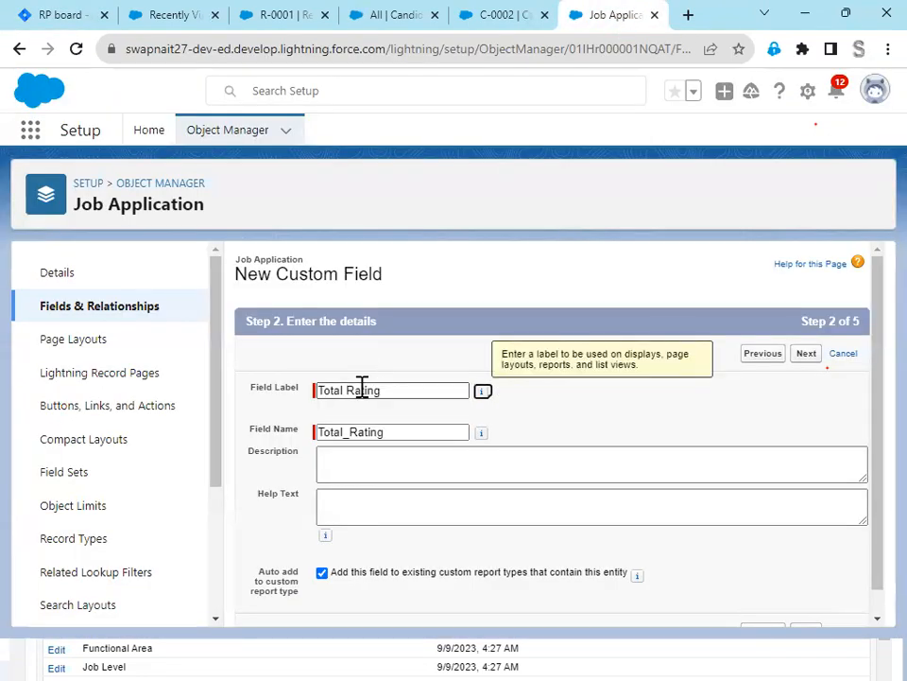
pyautogui.click(805, 355)
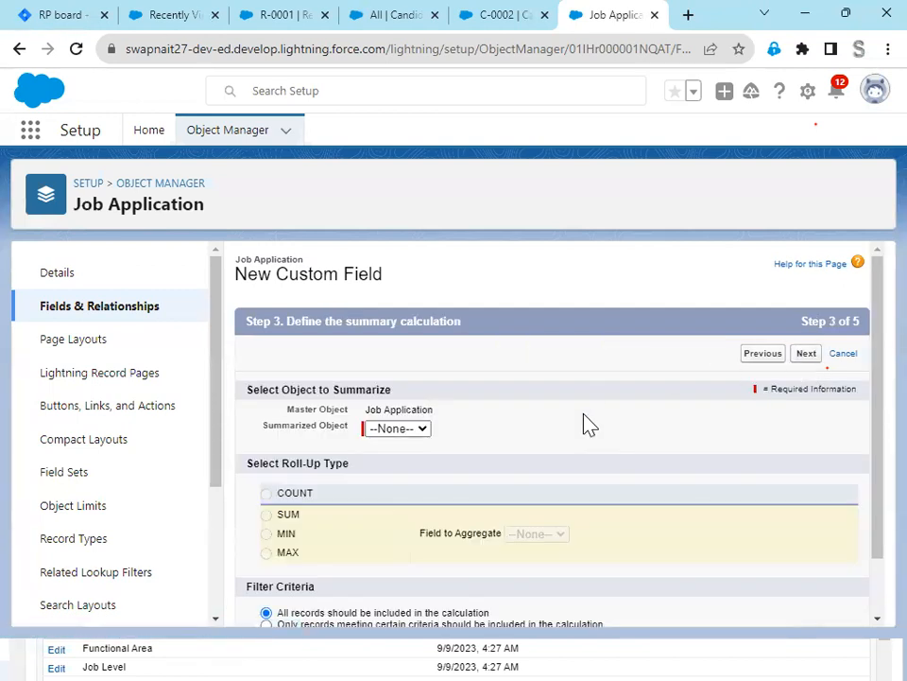
# Set the rating of review R-0001 to 1 and save the record.
pyautogui.click(499, 19)
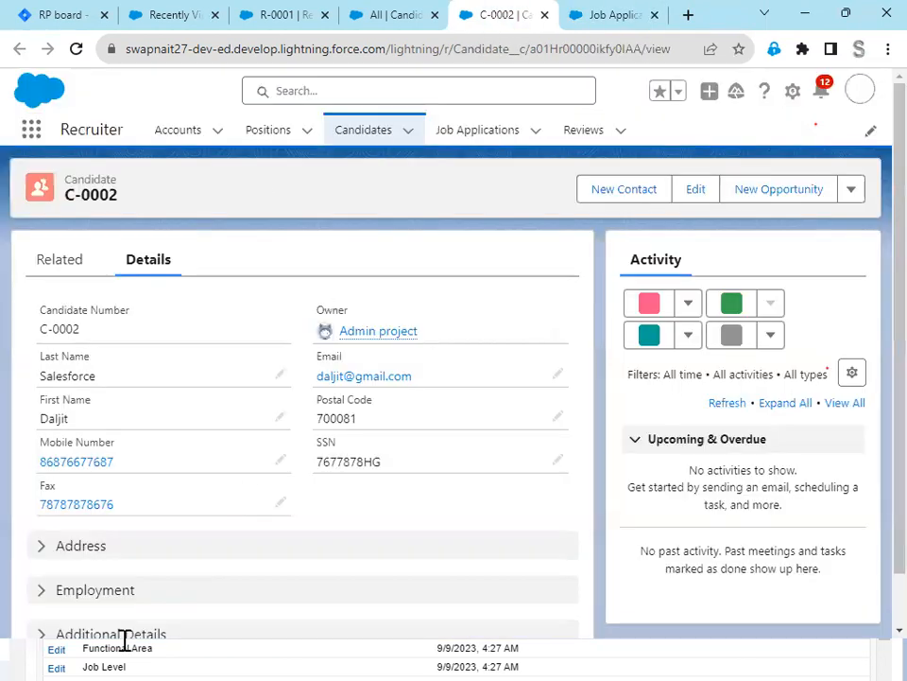
pyautogui.click(271, 15)
pyautogui.scroll(-2, 200, 523)
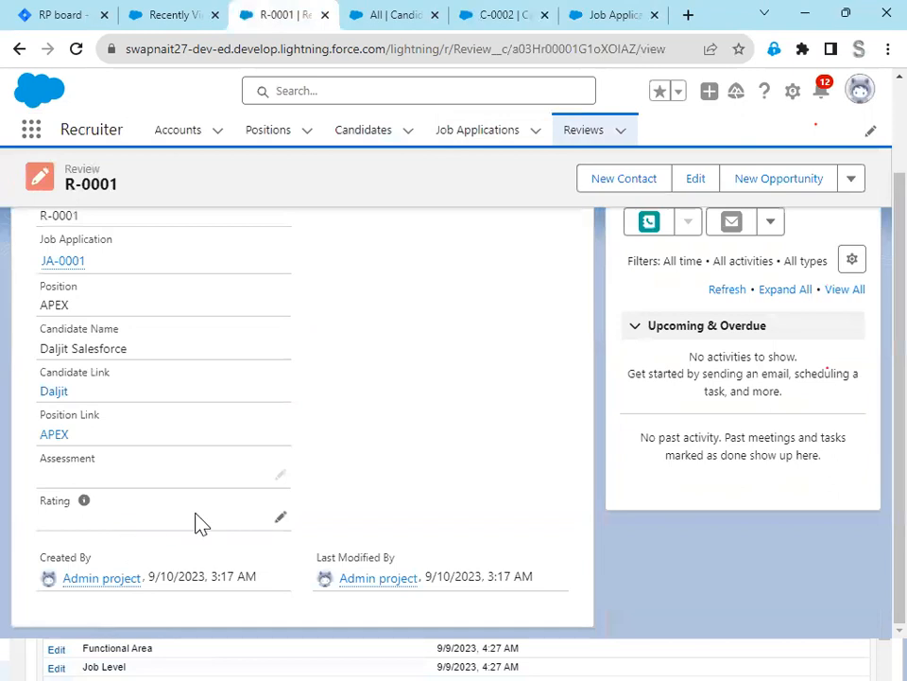
pyautogui.click(280, 518)
pyautogui.write('1')
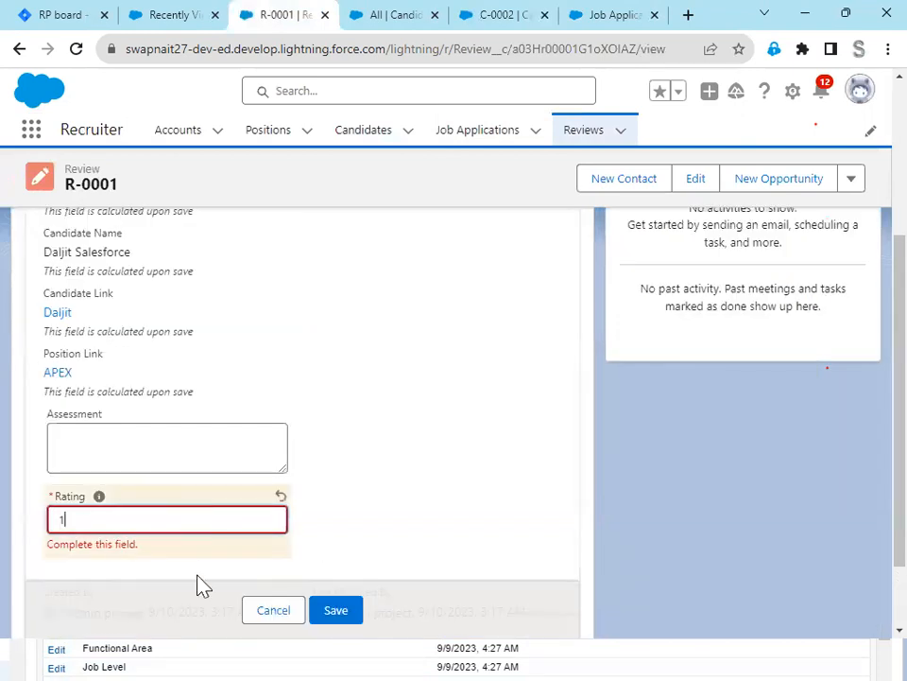
pyautogui.click(331, 617)
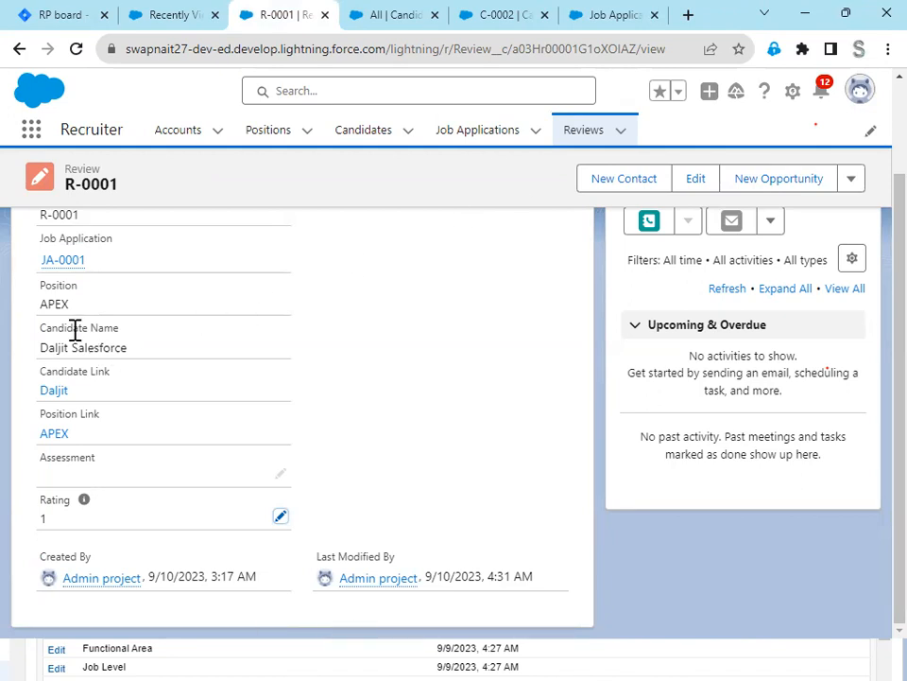
# Open the parent job application JA-0001 and open its related review R-0001 in a separate browser tab.
pyautogui.click(64, 261)
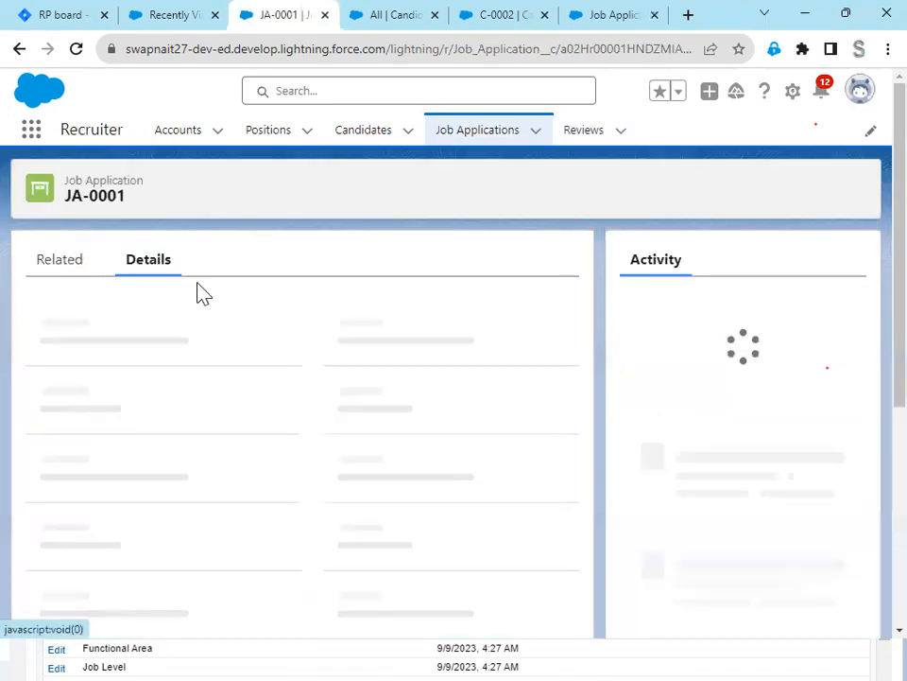
pyautogui.click(62, 262)
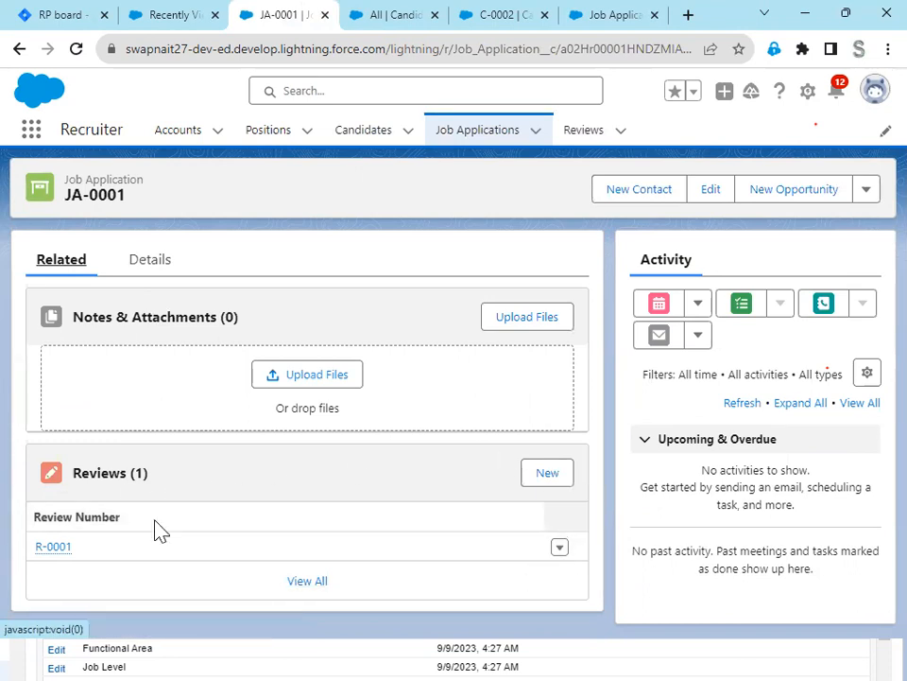
pyautogui.rightClick(38, 548)
pyautogui.click(88, 377)
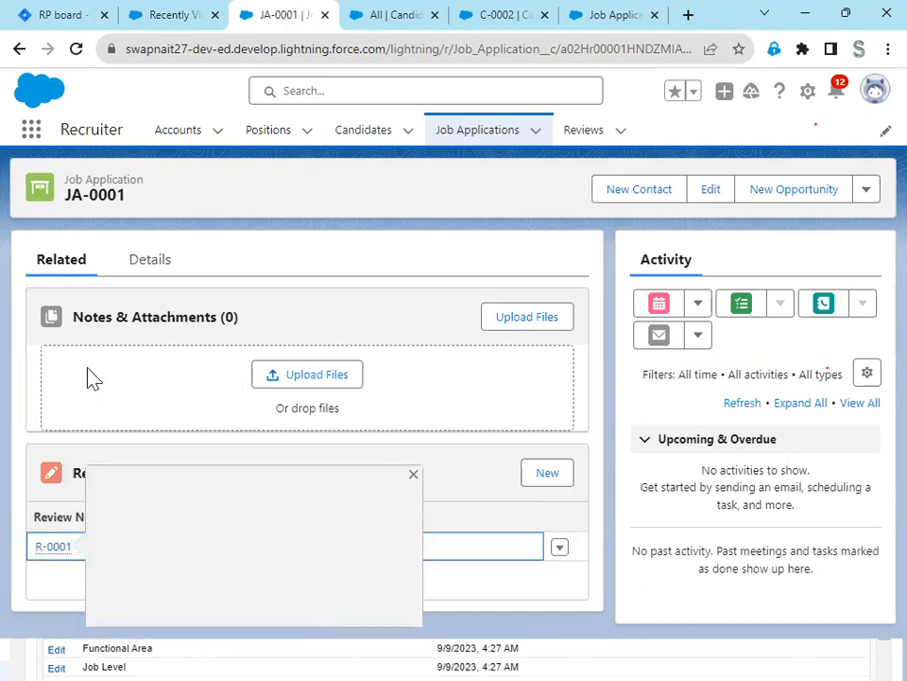
pyautogui.click(335, 18)
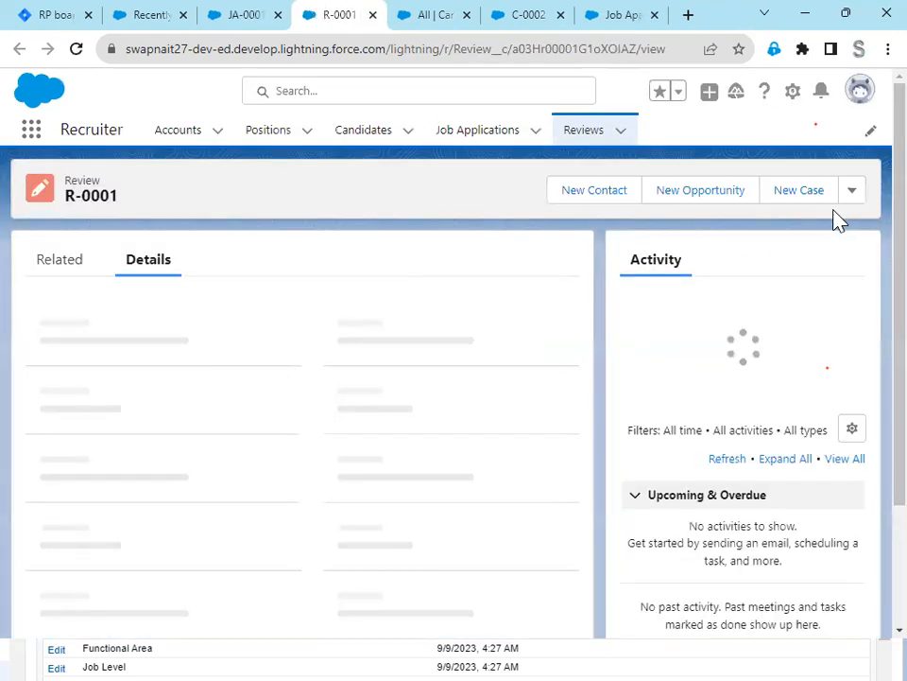
# Clone review R-0001 under job application JA-0001 with assessment APEX and rating 5, and save the new review.
pyautogui.click(852, 194)
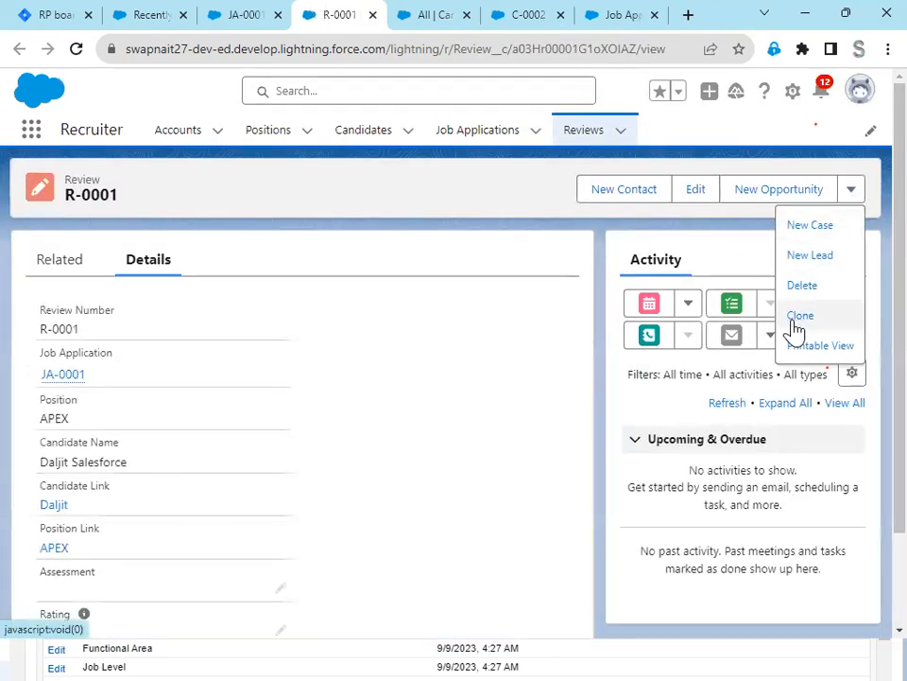
pyautogui.click(795, 321)
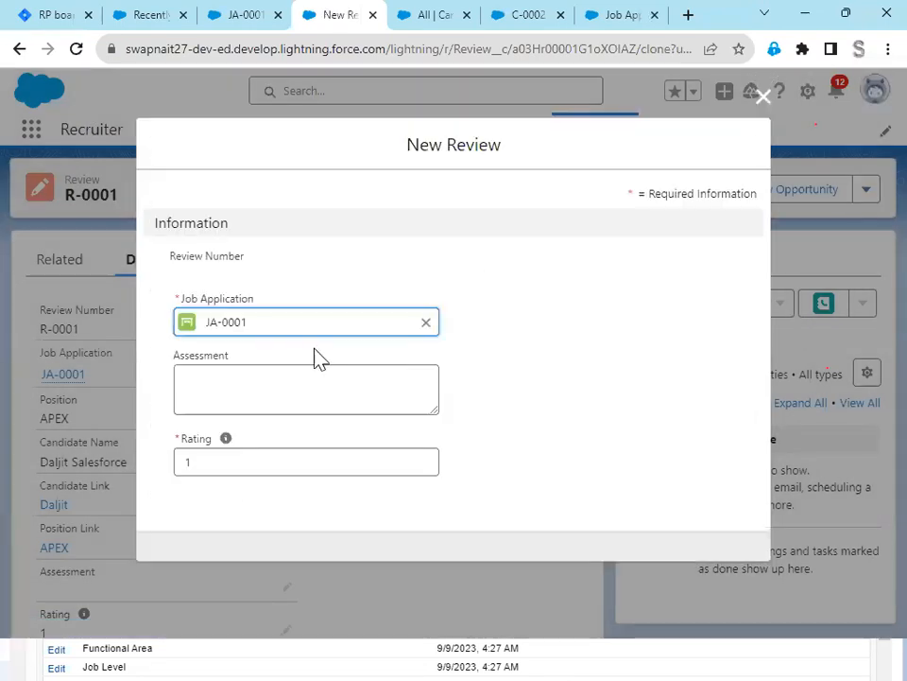
pyautogui.click(228, 381)
pyautogui.doubleClick(204, 462)
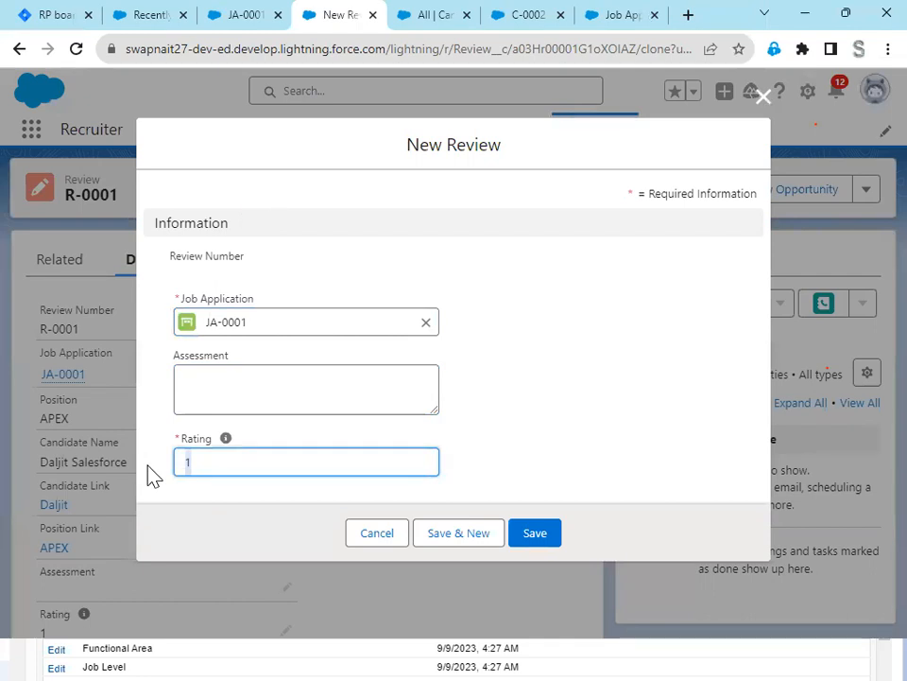
pyautogui.write('5')
pyautogui.click(202, 378)
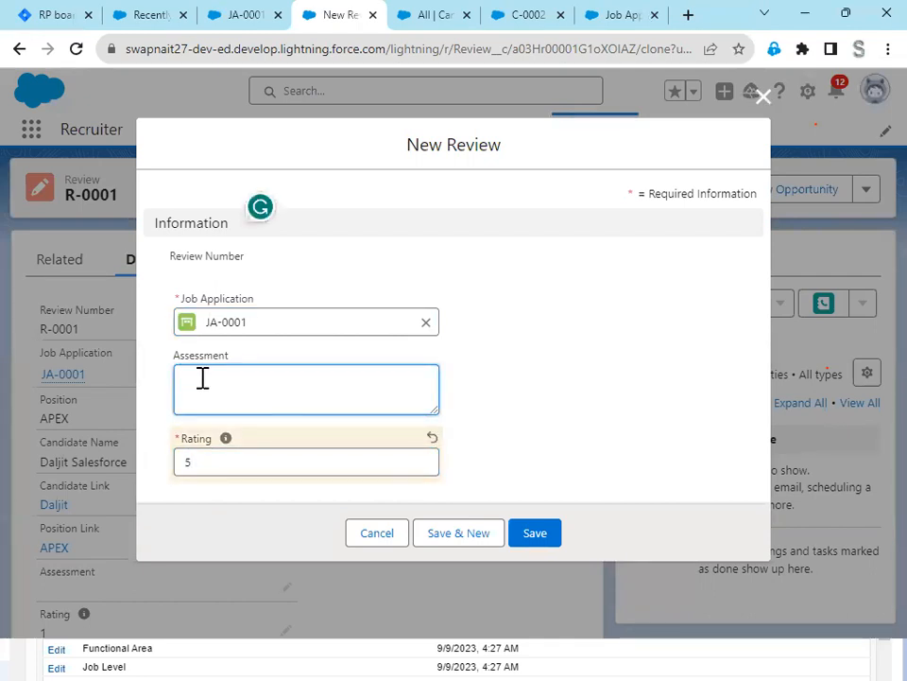
pyautogui.write('APEX')
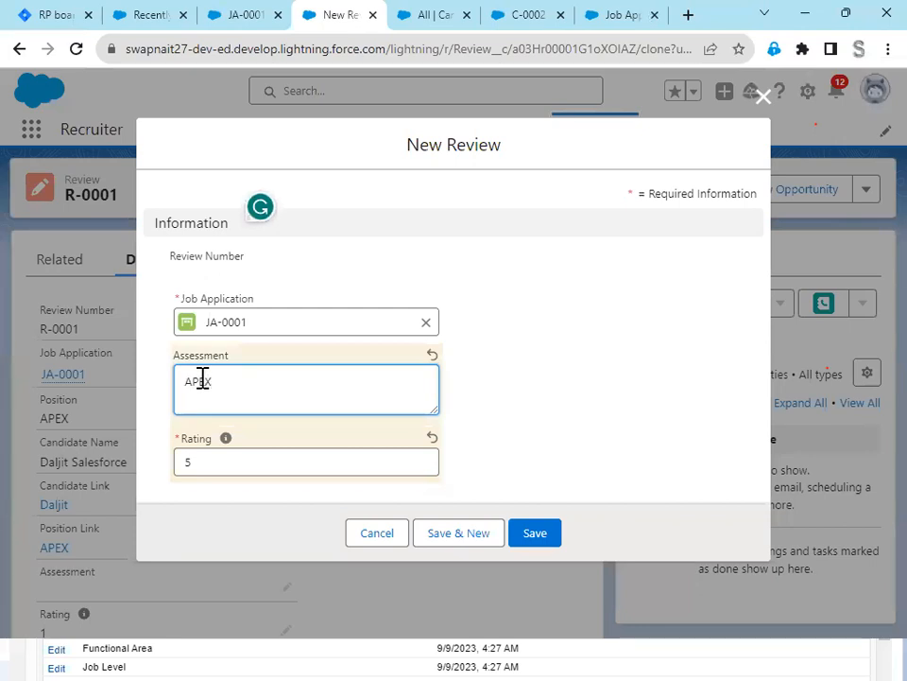
pyautogui.click(536, 541)
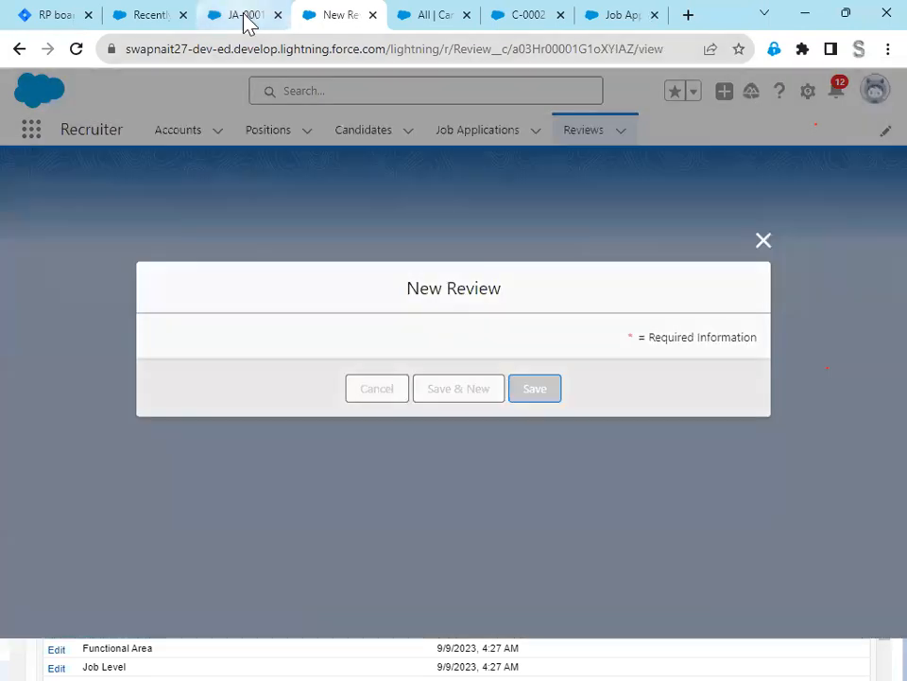
# Reload job application JA-0001 and check its related reviews and its details.
pyautogui.click(245, 18)
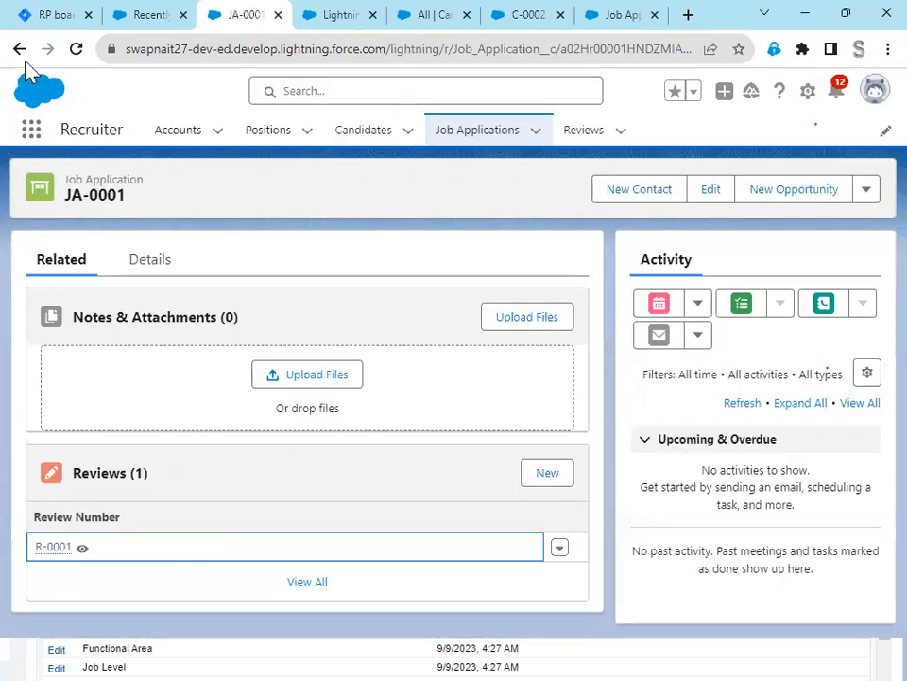
pyautogui.click(75, 49)
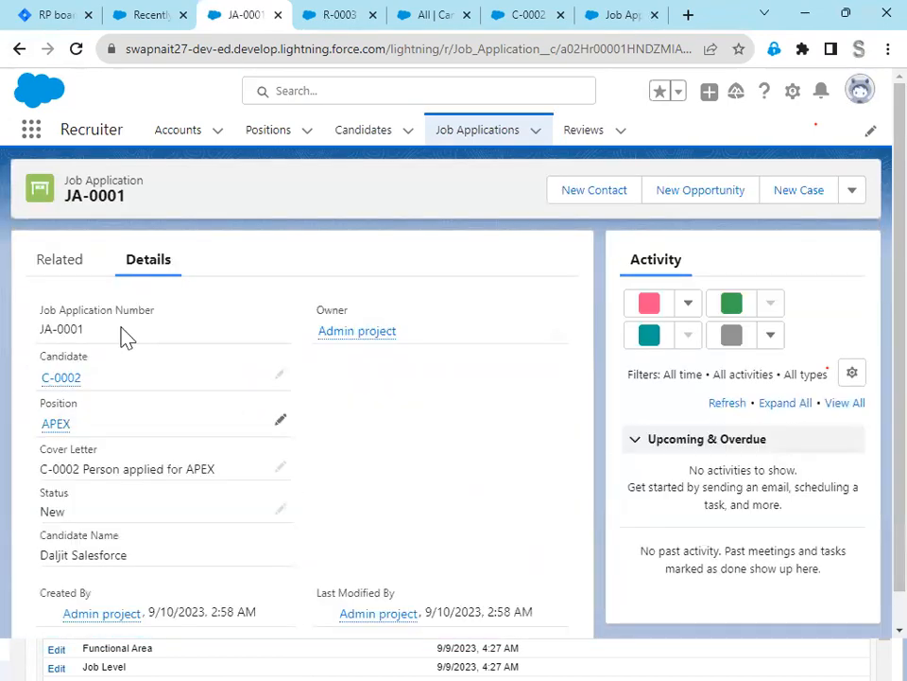
pyautogui.click(64, 265)
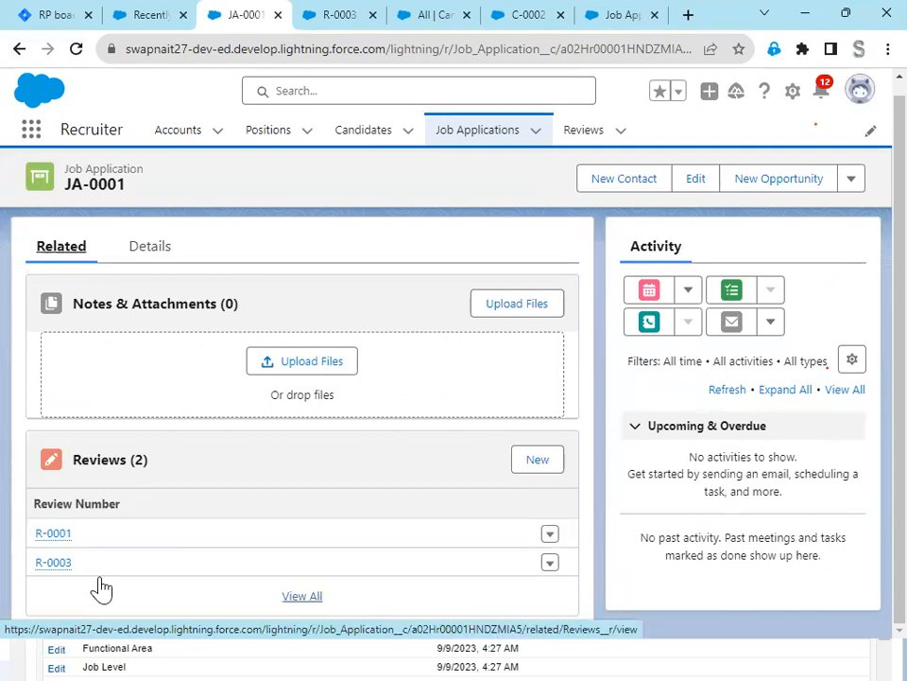
pyautogui.click(149, 248)
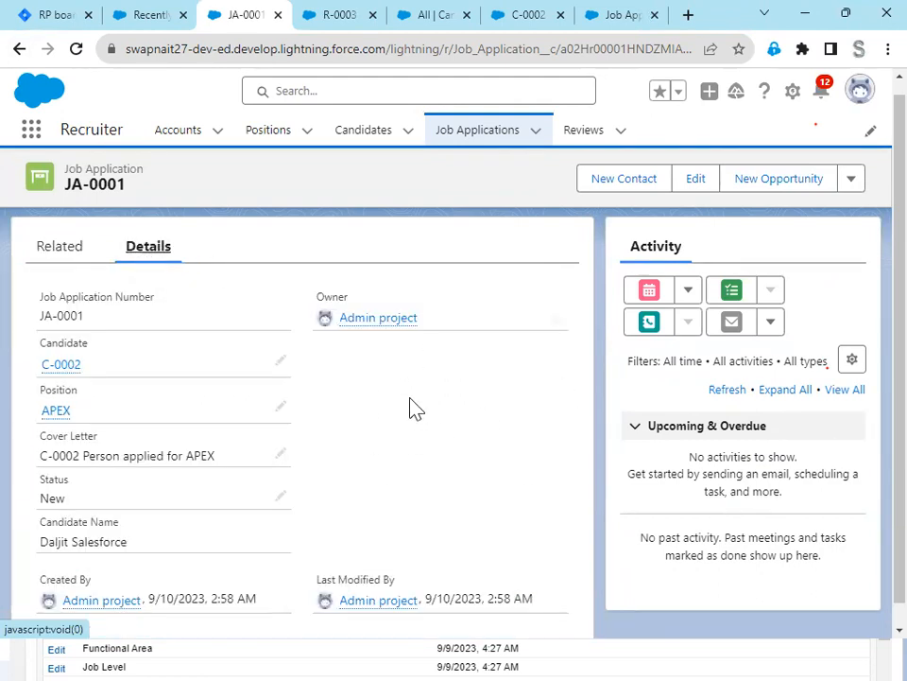
# In the Total Rating summary calculation, choose Reviews as the summarized object and SUM as the roll-up type.
pyautogui.click(626, 16)
pyautogui.scroll(-1, 587, 342)
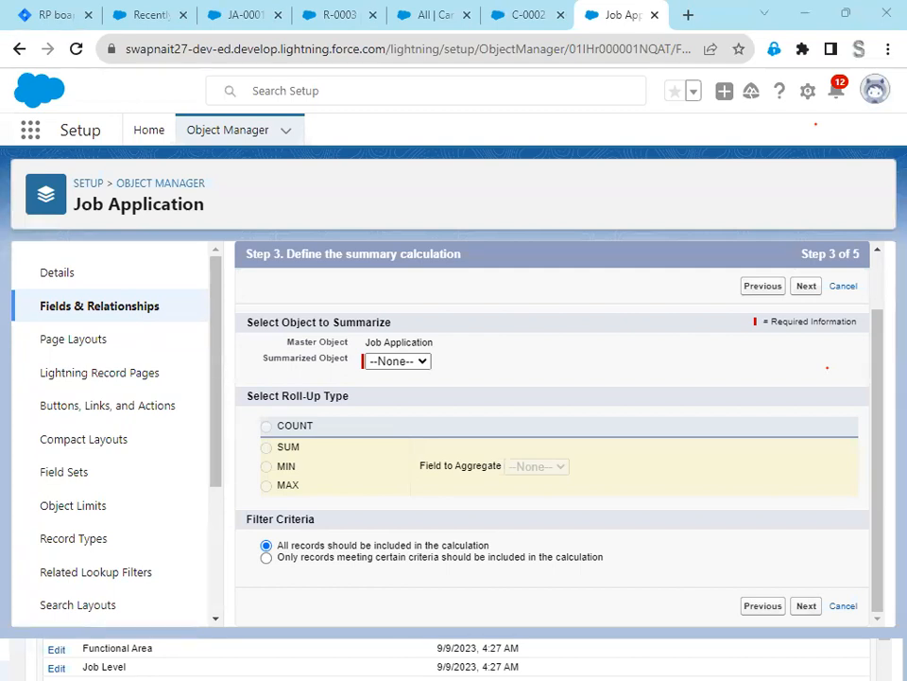
pyautogui.click(416, 364)
pyautogui.click(406, 395)
pyautogui.click(304, 431)
pyautogui.click(289, 455)
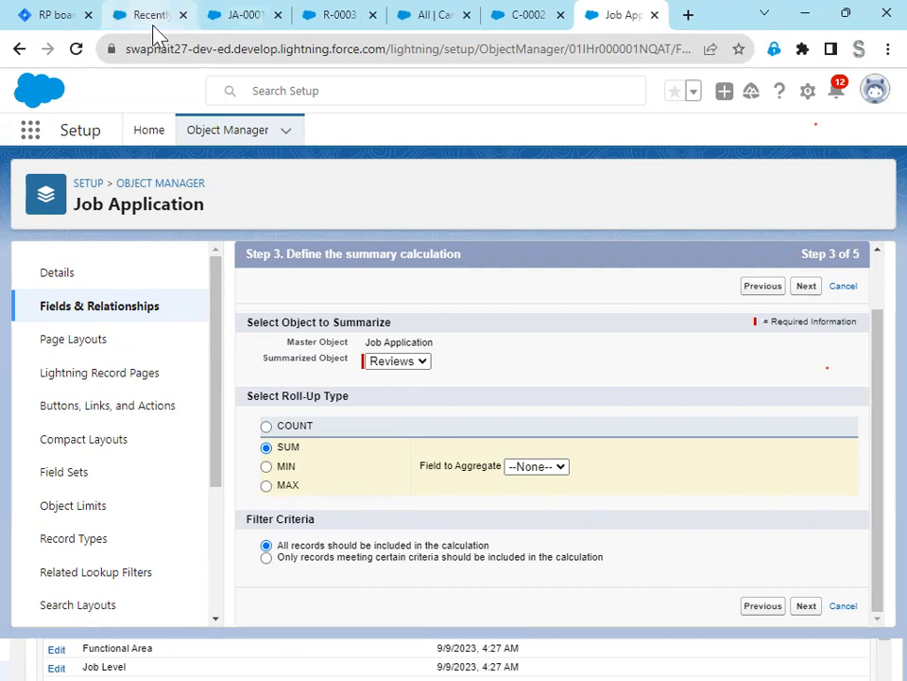
# Check the related reviews of JA-0001 and choose Rating as the field to aggregate in the roll-up summary.
pyautogui.click(251, 24)
pyautogui.click(62, 251)
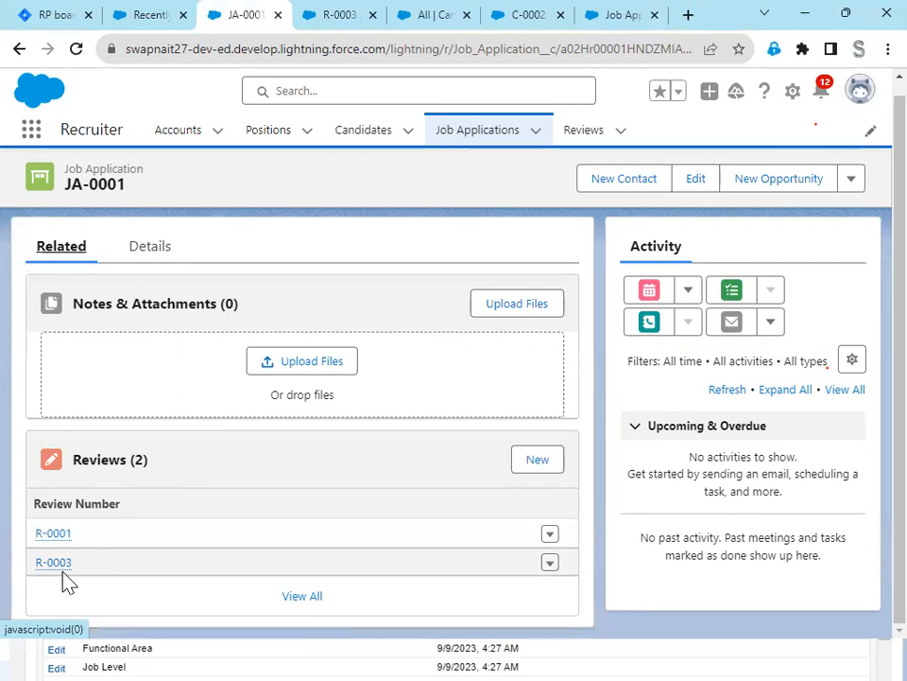
pyautogui.click(626, 15)
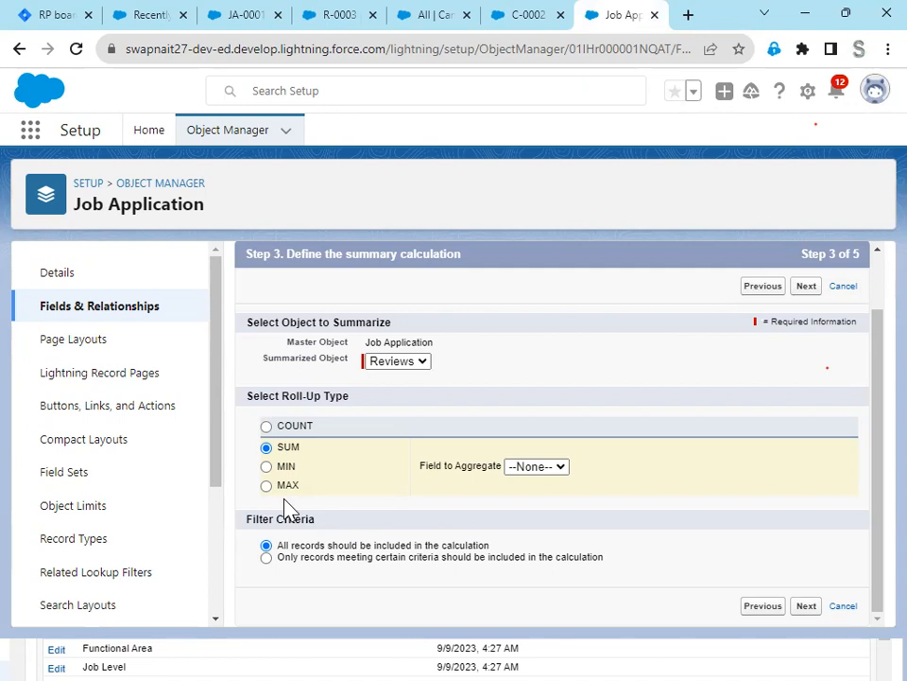
pyautogui.click(501, 465)
pyautogui.click(547, 498)
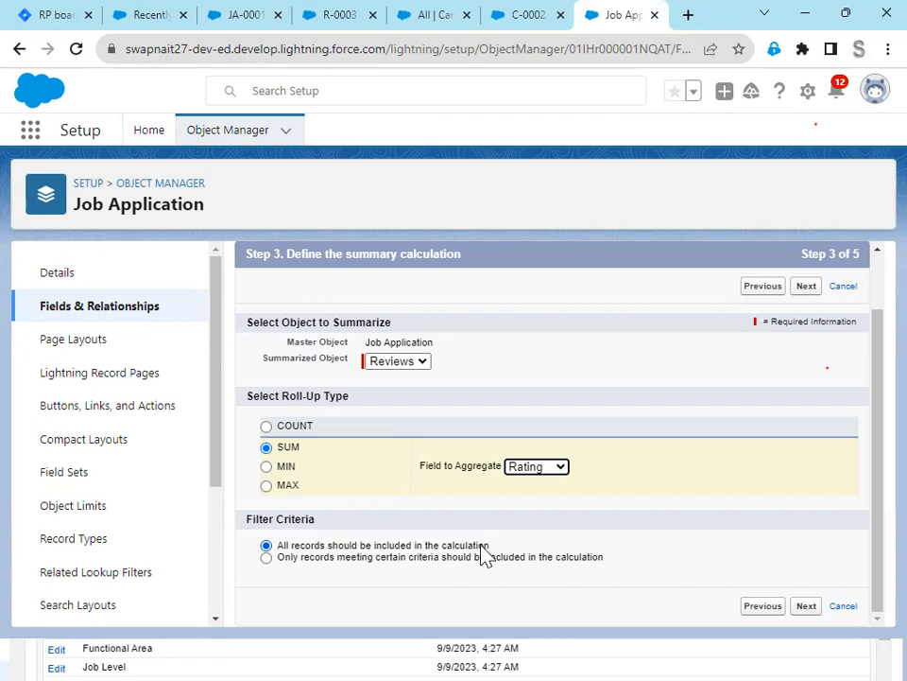
# Include all records in the calculation, accept the remaining defaults with the field on the Job Application Layout, and save the Total Rating field.
pyautogui.click(400, 566)
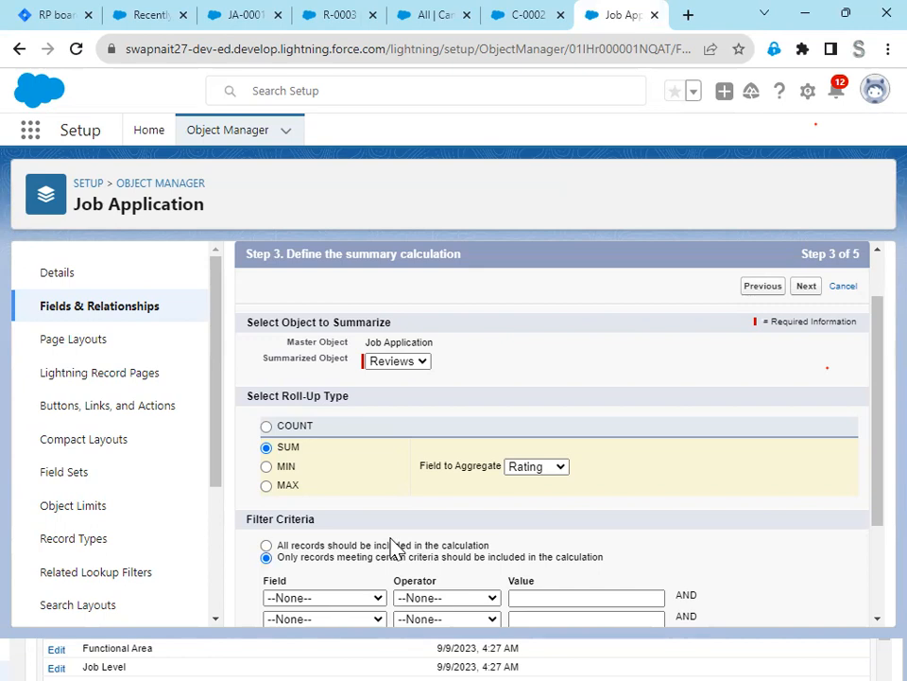
pyautogui.click(391, 545)
pyautogui.click(806, 606)
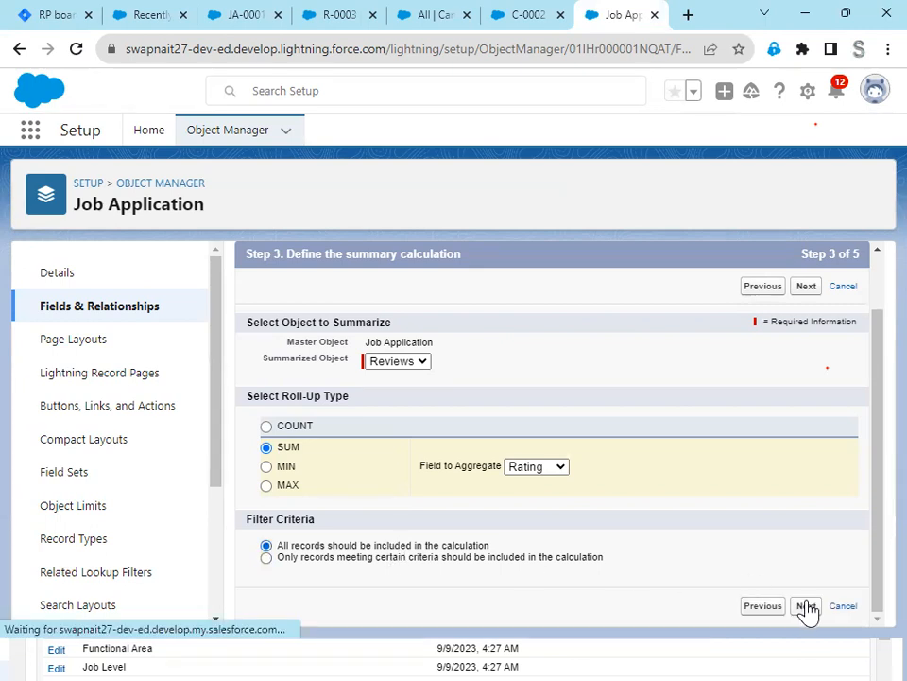
pyautogui.click(811, 357)
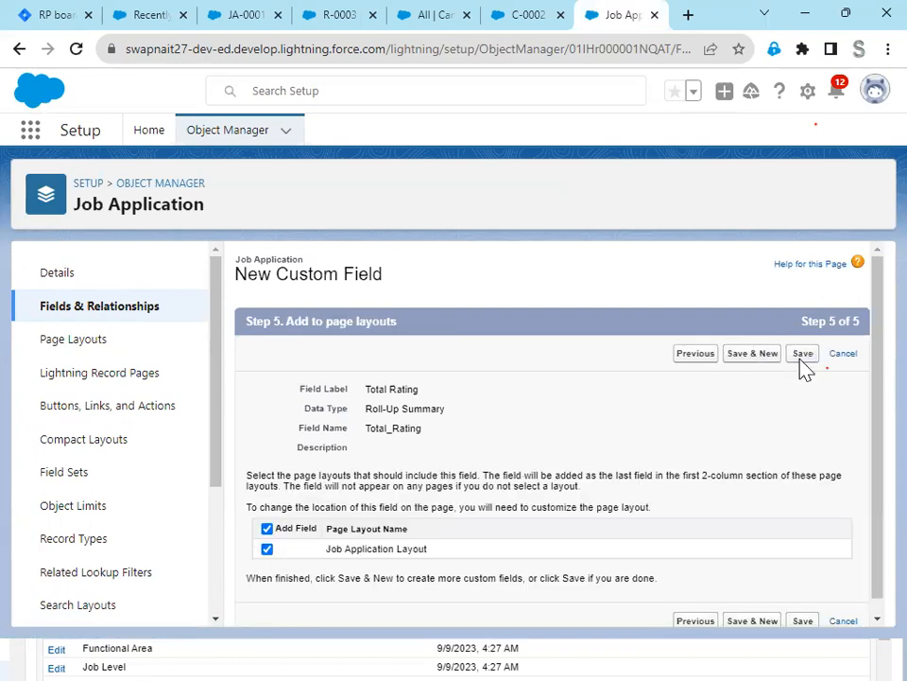
pyautogui.click(802, 356)
# Reload job application JA-0001 and check its details for the new Total Rating field.
pyautogui.click(321, 11)
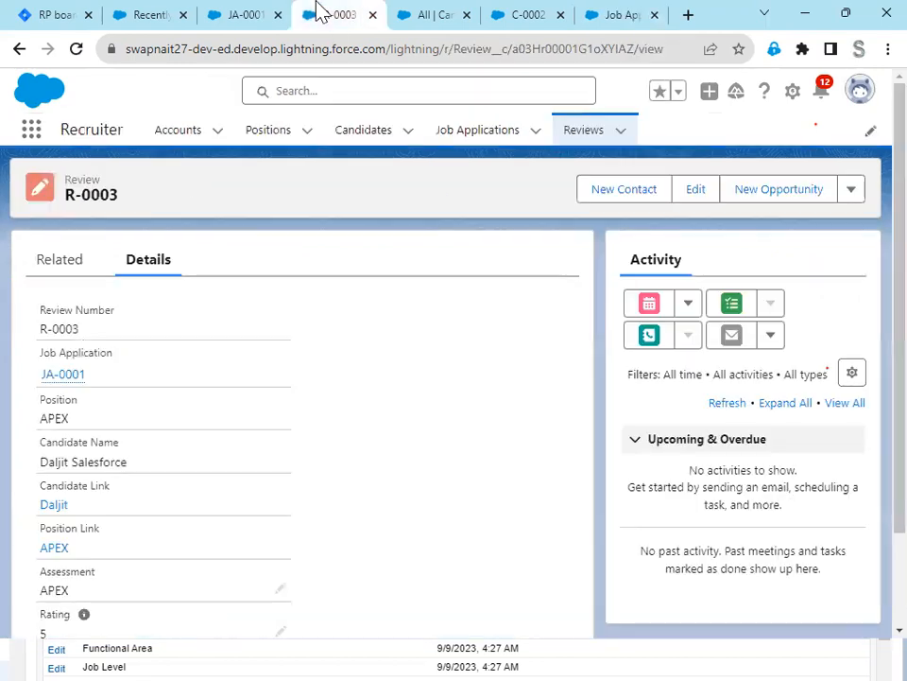
pyautogui.click(219, 20)
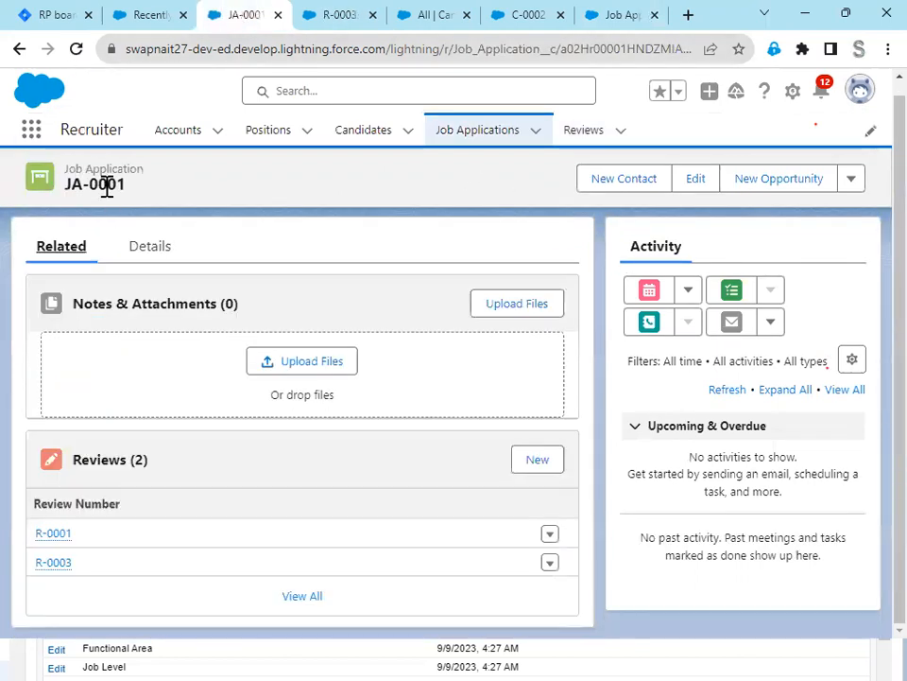
pyautogui.click(144, 248)
pyautogui.click(75, 48)
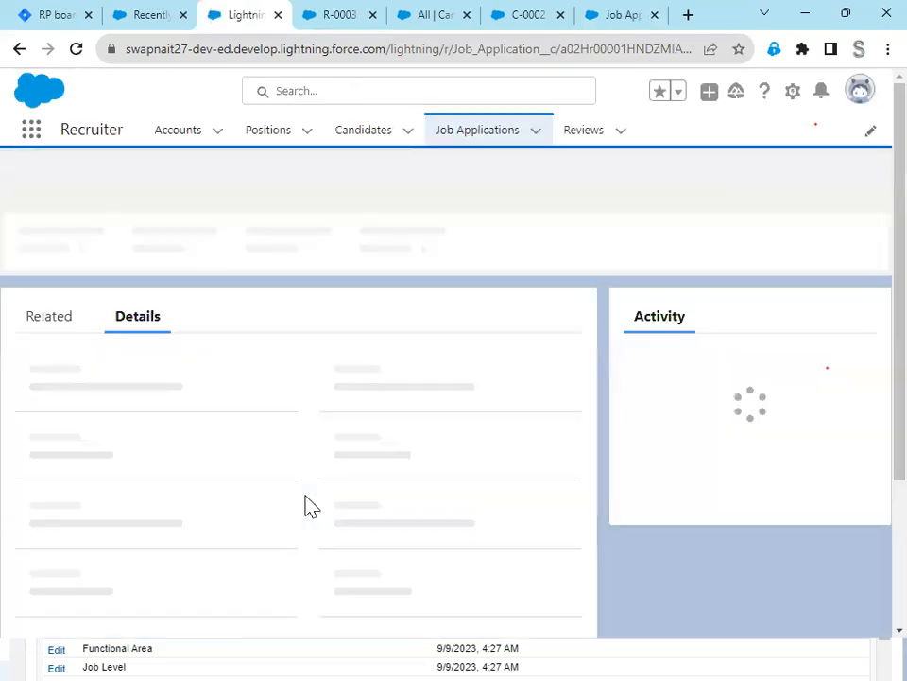
pyautogui.scroll(-1, 303, 506)
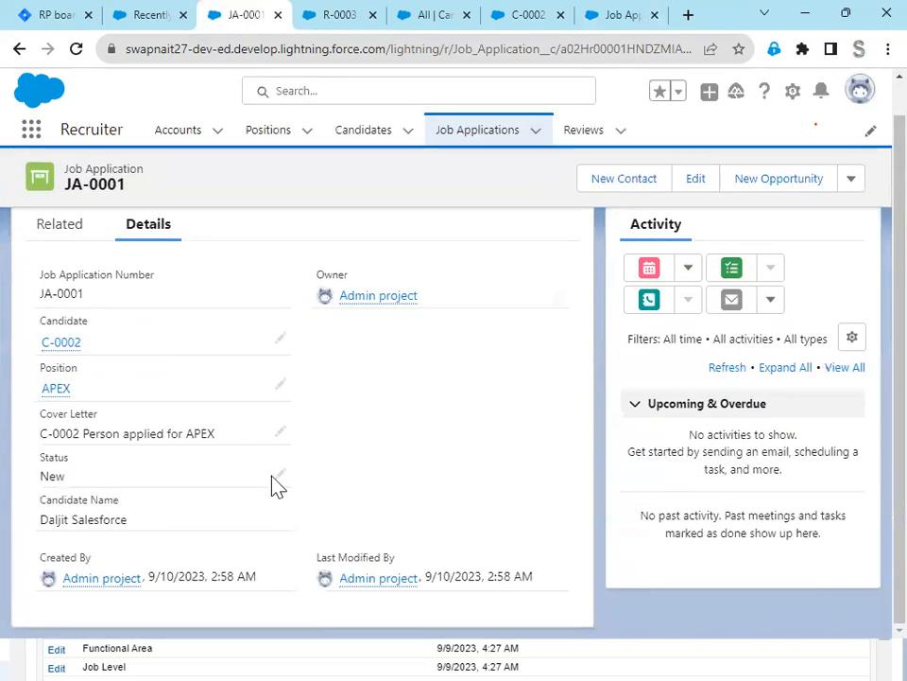
# Inspect JA-0001 with the browser developer tools, reload the page, and review its details and related reviews.
pyautogui.rightClick(461, 393)
pyautogui.click(403, 337)
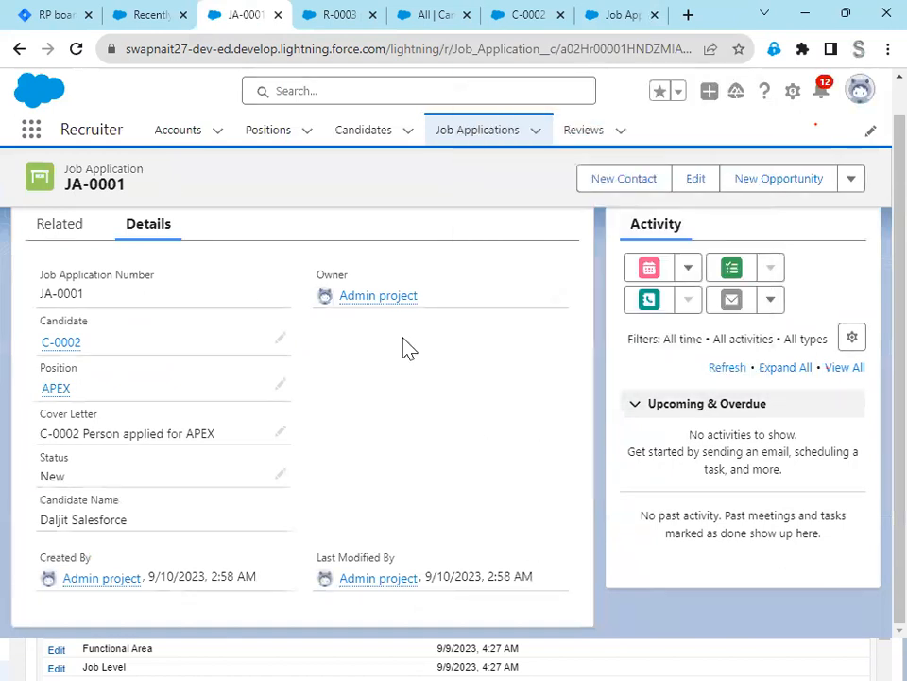
pyautogui.click(76, 48)
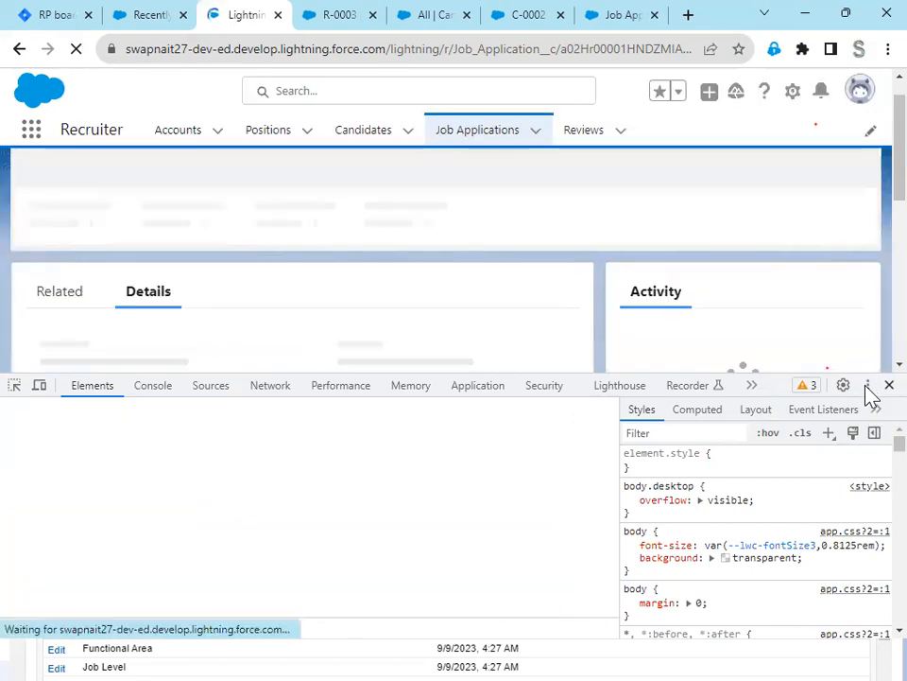
pyautogui.click(870, 386)
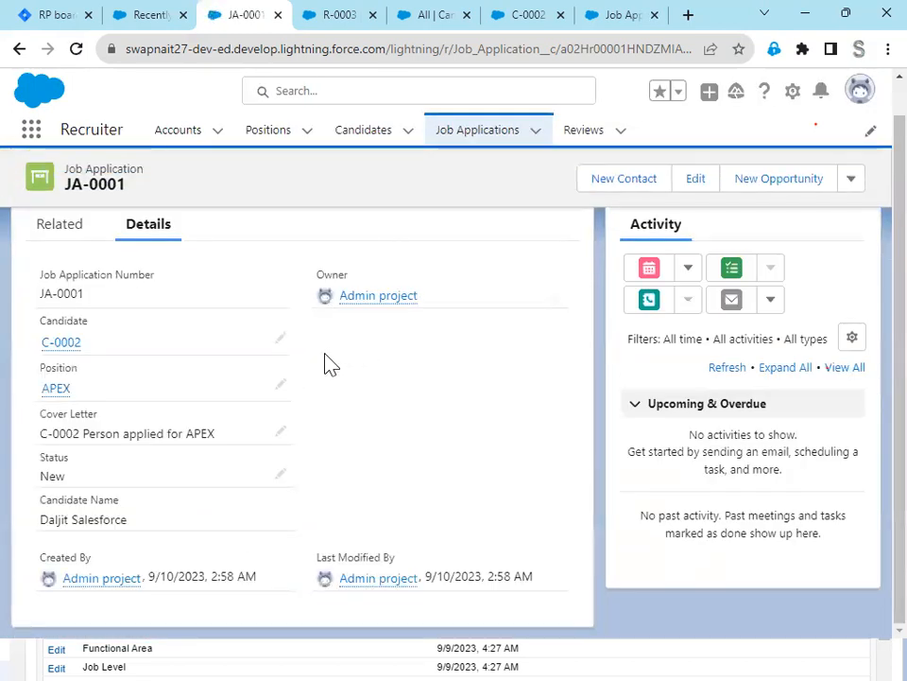
pyautogui.click(53, 231)
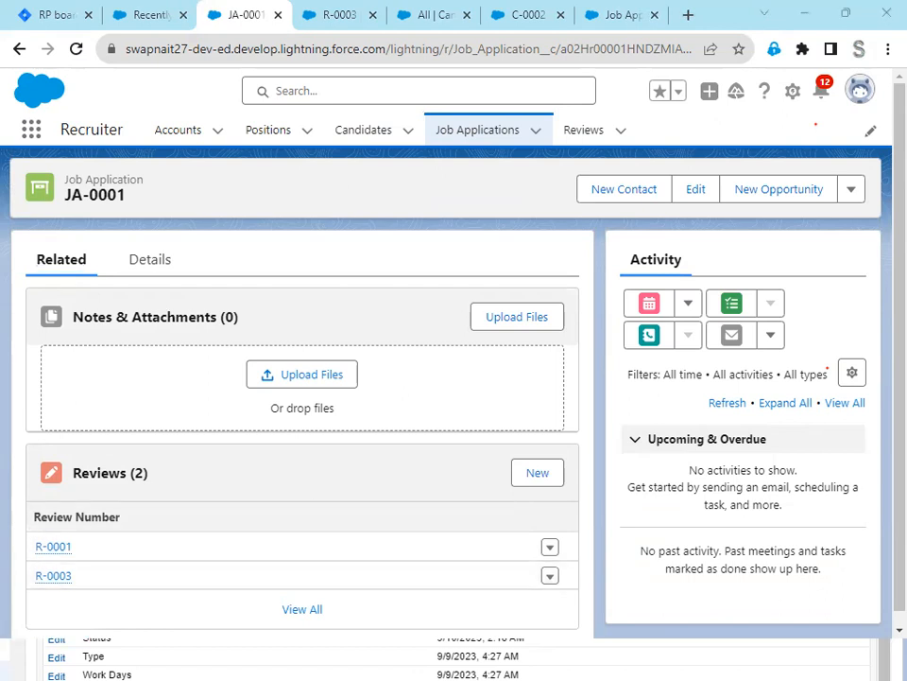
pyautogui.moveTo(248, 500)
pyautogui.mouseDown()
pyautogui.moveTo(401, 611)
pyautogui.moveTo(419, 588)
pyautogui.mouseUp()
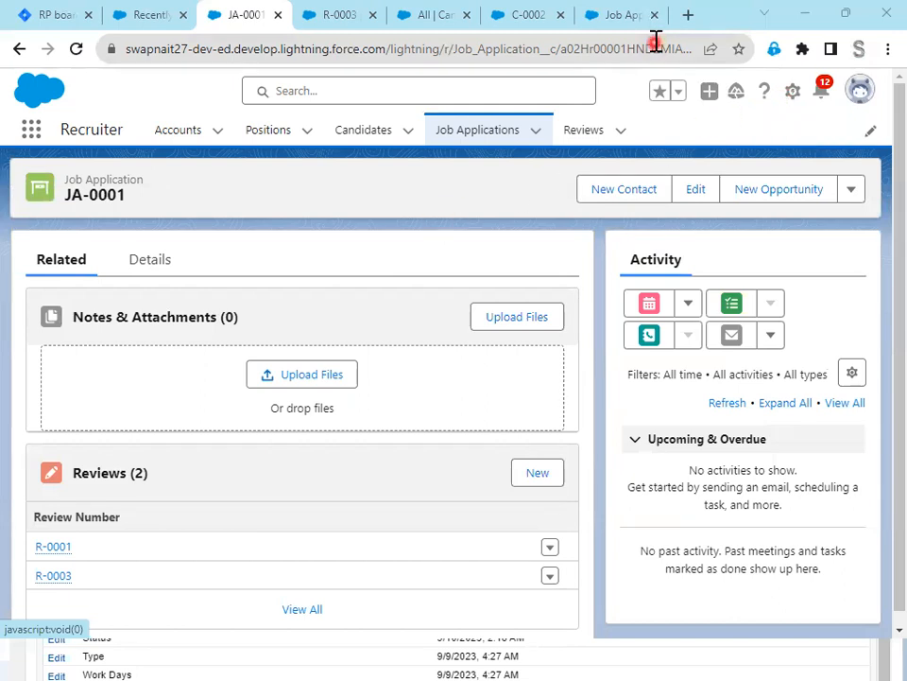
# Open the Job Application Layout for editing and open the properties of its Reviews related list.
pyautogui.click(613, 21)
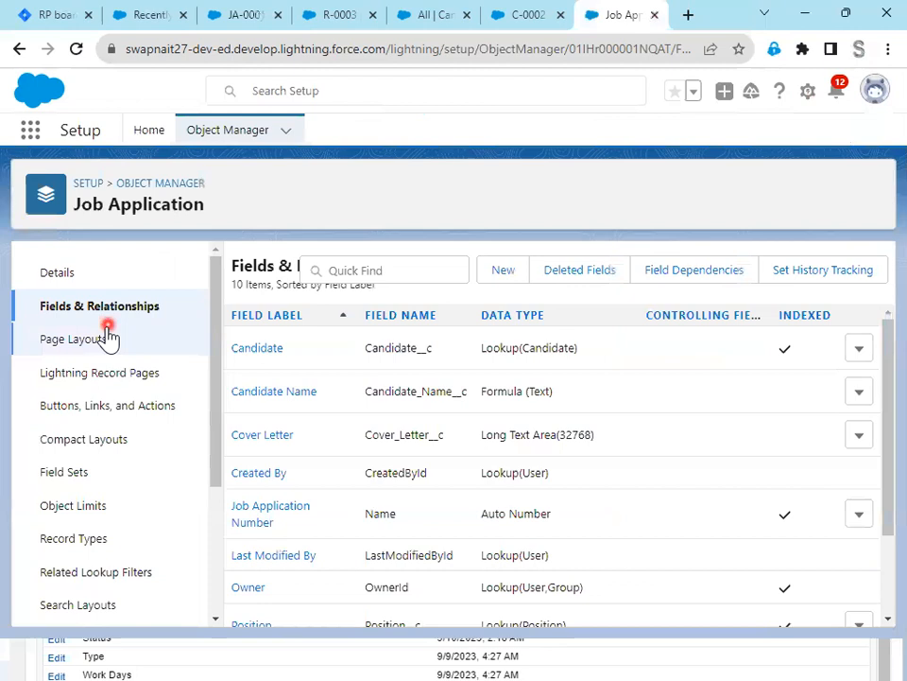
pyautogui.click(103, 342)
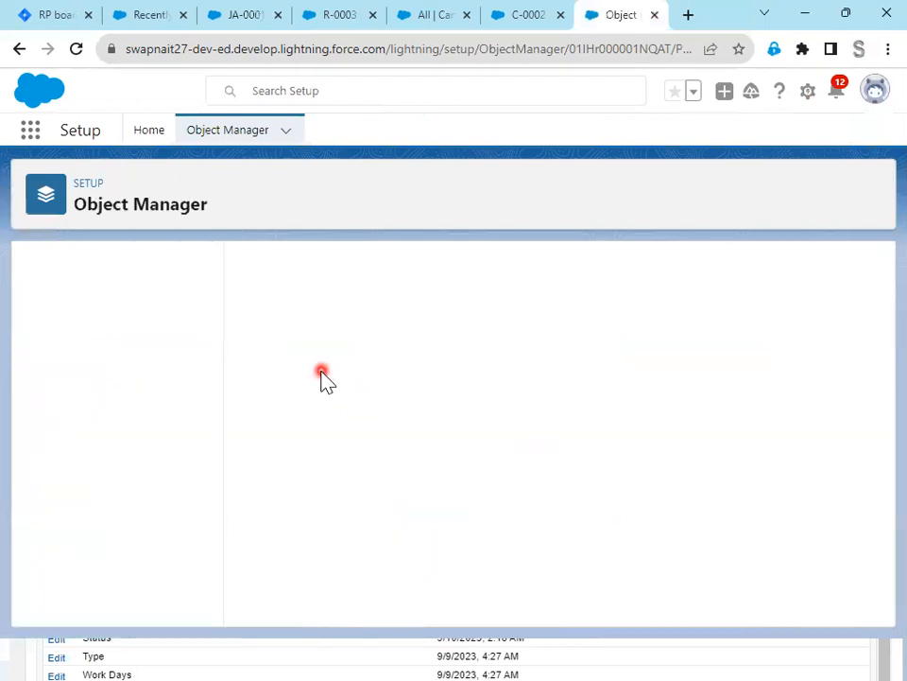
pyautogui.click(294, 352)
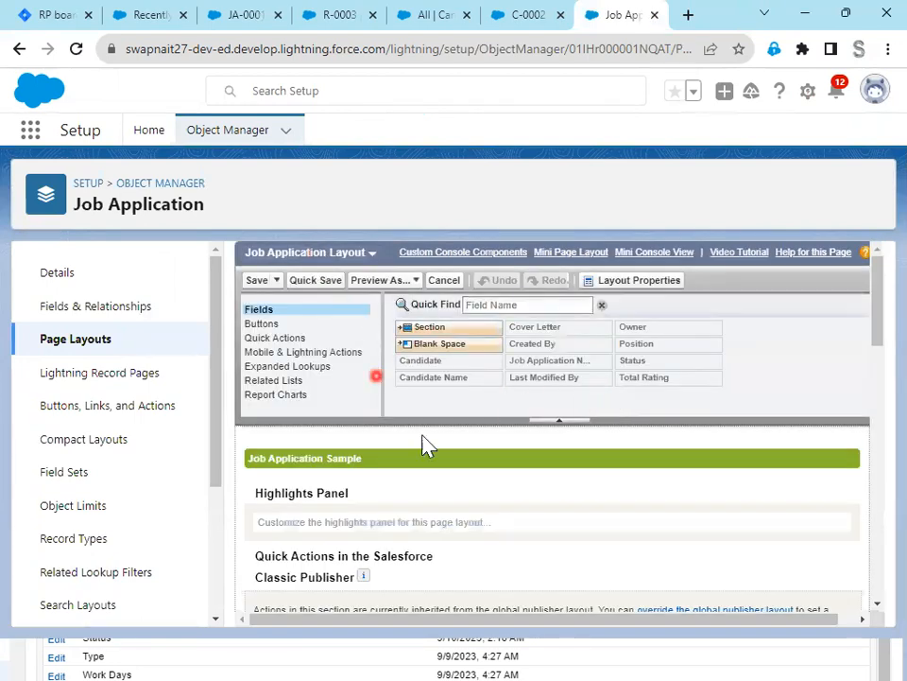
pyautogui.scroll(-5, 472, 536)
pyautogui.scroll(-5, 473, 544)
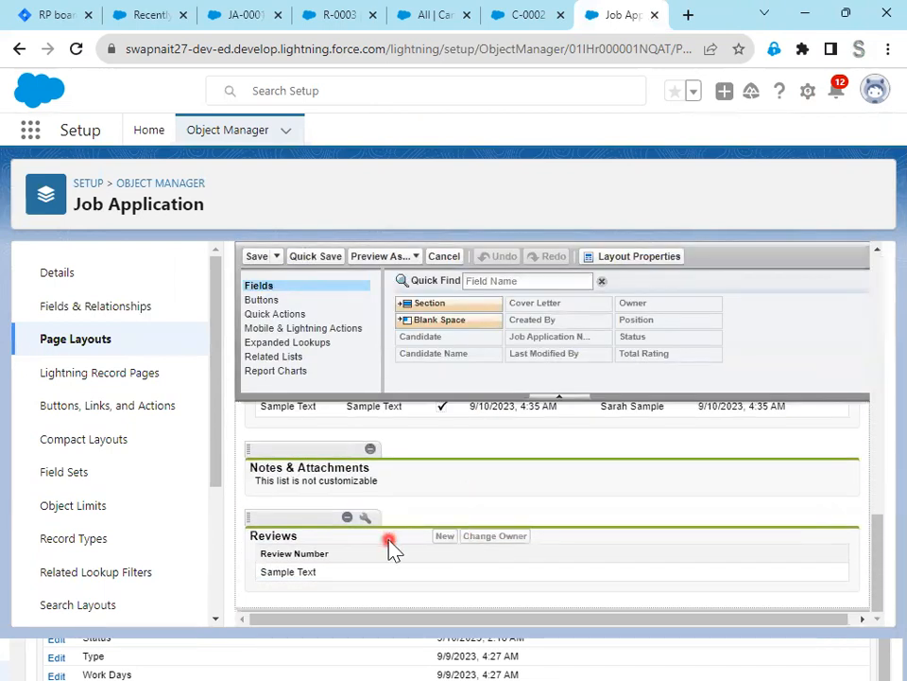
pyautogui.click(367, 519)
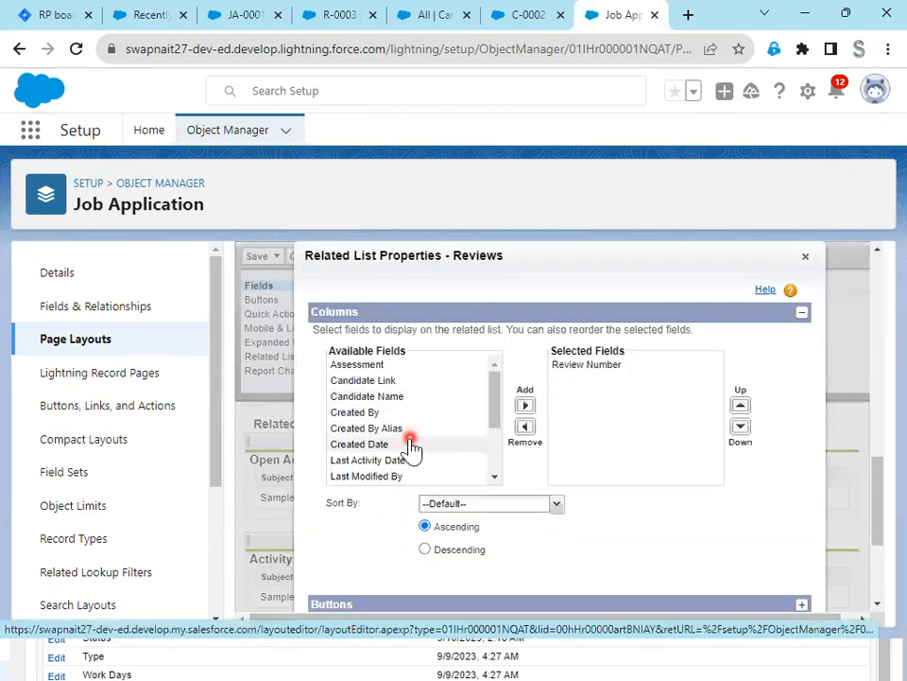
# Add Rating to the selected columns of the Reviews related list, confirm the properties, and save the page layout.
pyautogui.scroll(-3, 411, 446)
pyautogui.click(386, 468)
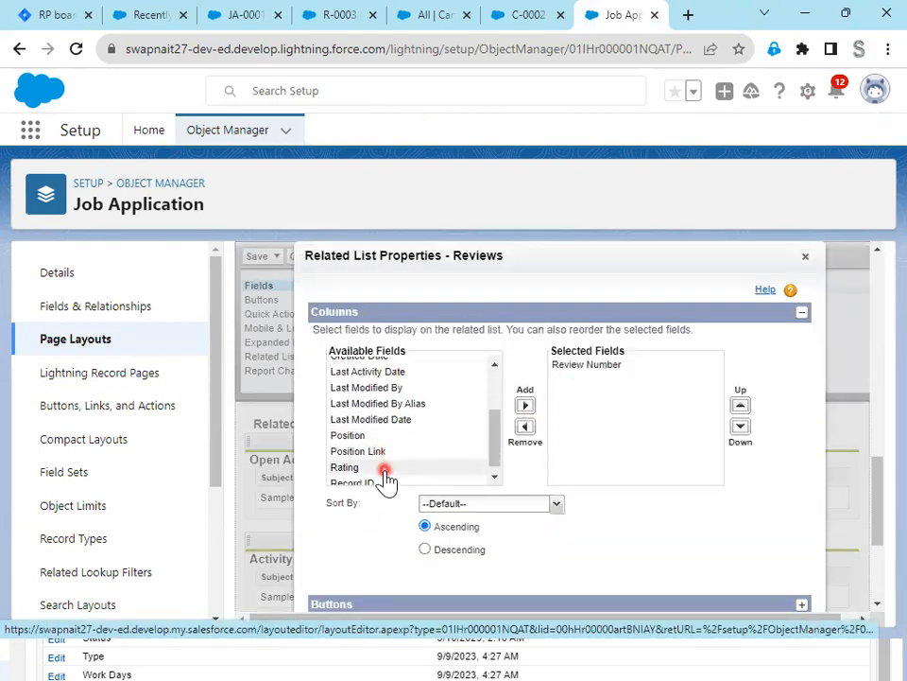
pyautogui.click(525, 405)
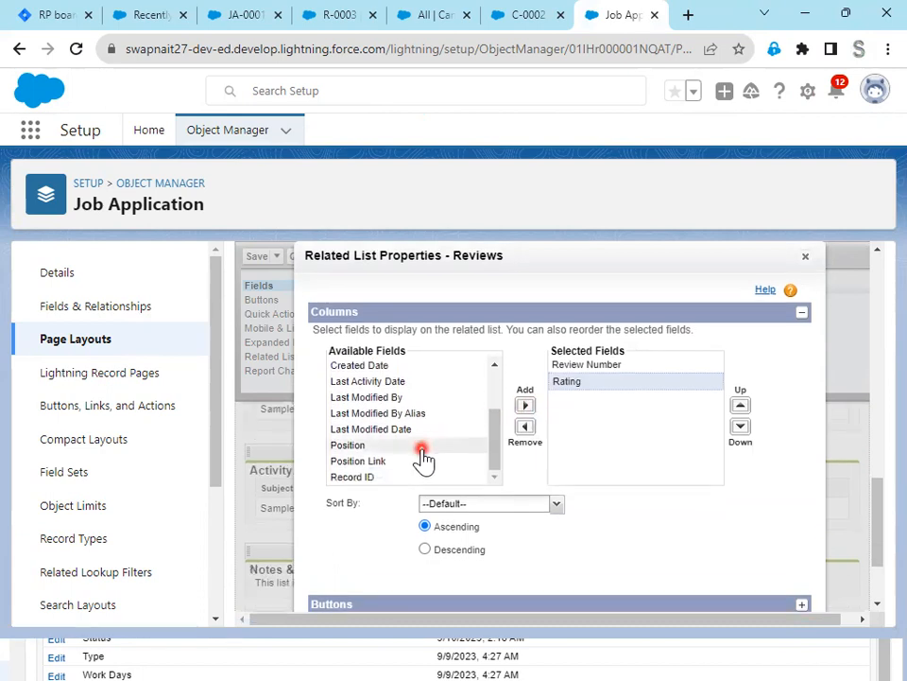
pyautogui.scroll(3, 423, 458)
pyautogui.scroll(-2, 421, 457)
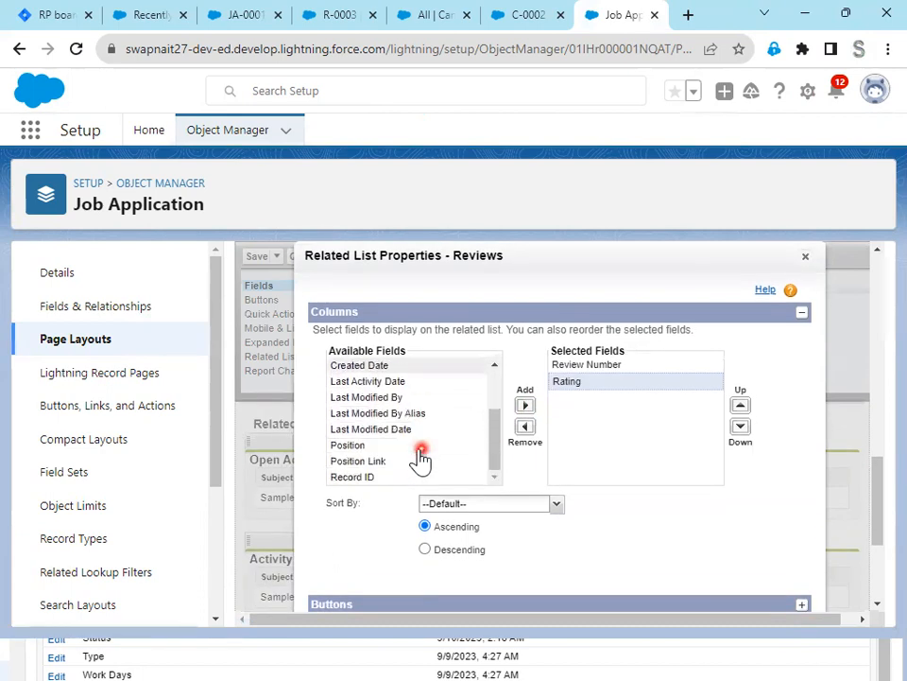
pyautogui.scroll(-1, 567, 577)
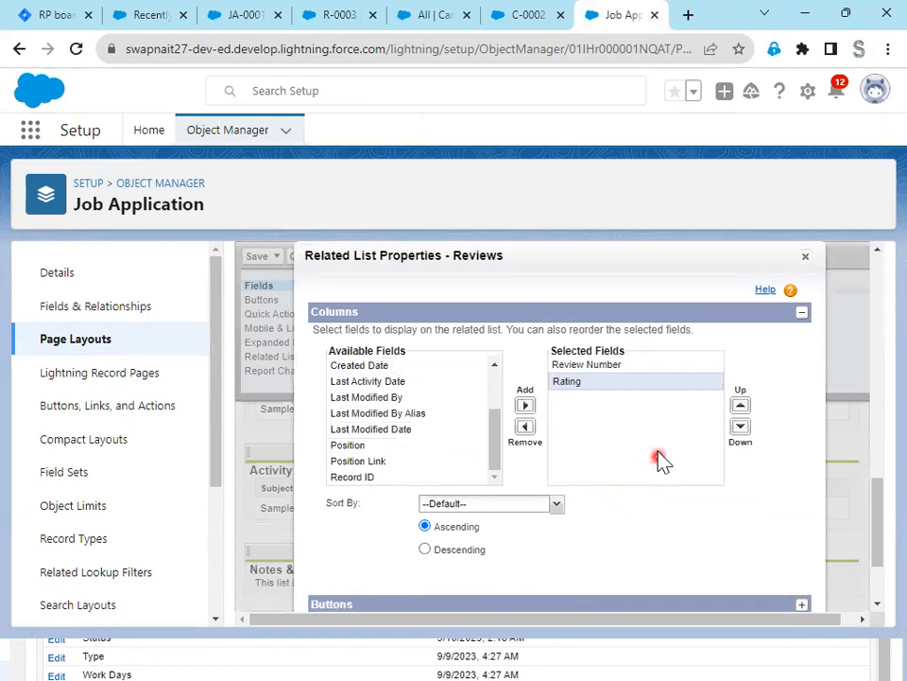
pyautogui.scroll(-2, 721, 547)
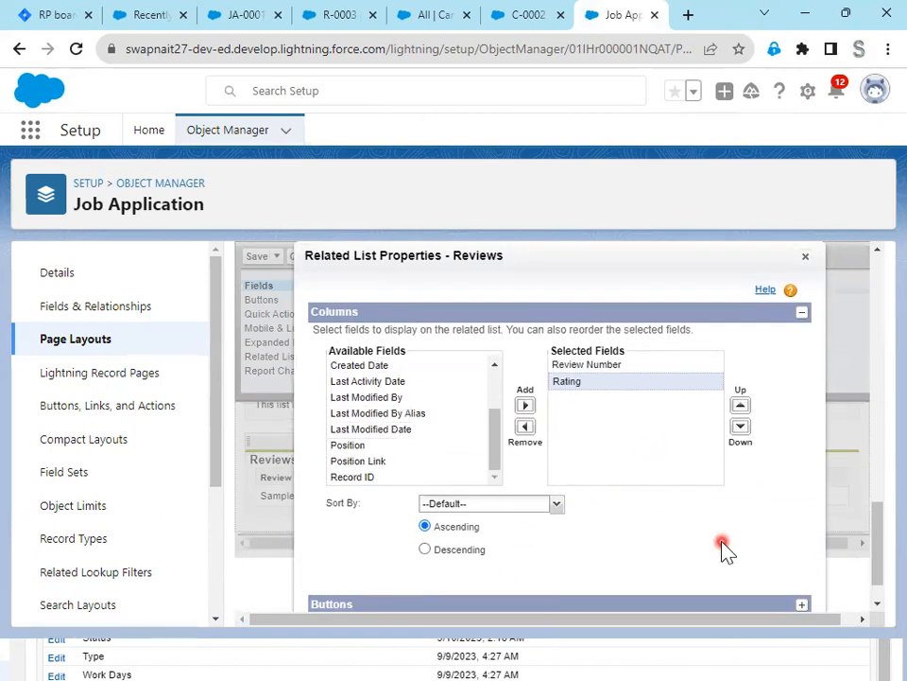
pyautogui.hotkey('ctrl', '-')
pyautogui.hotkey('ctrl', '-')
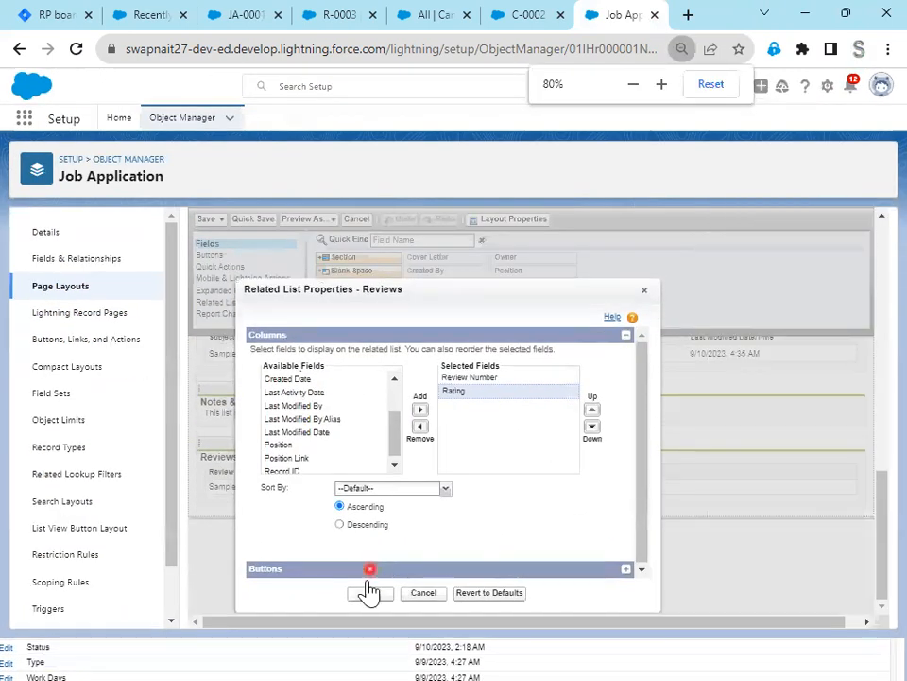
pyautogui.click(369, 593)
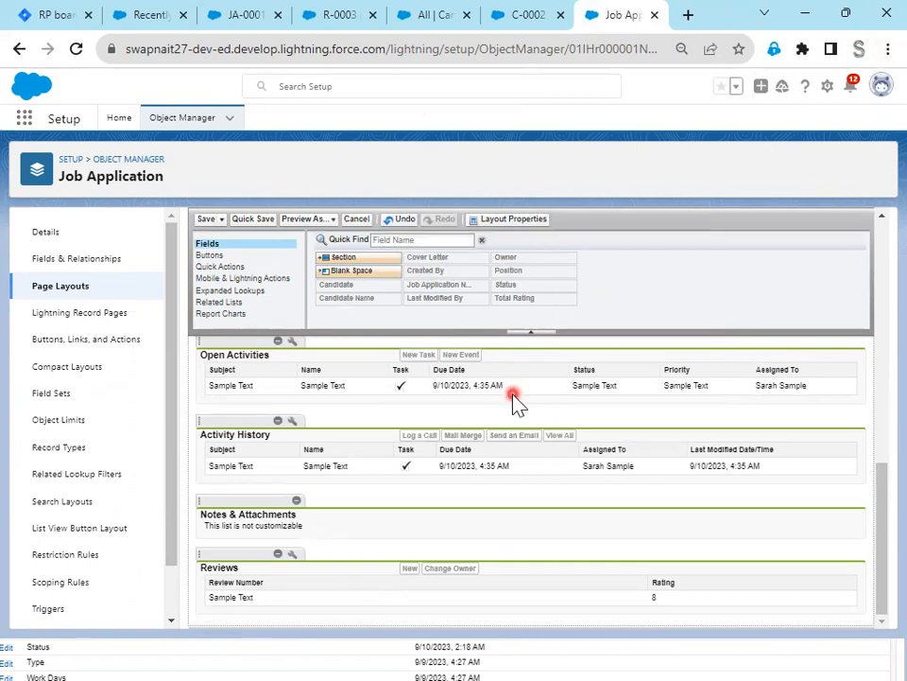
pyautogui.hotkey('ctrl', '+')
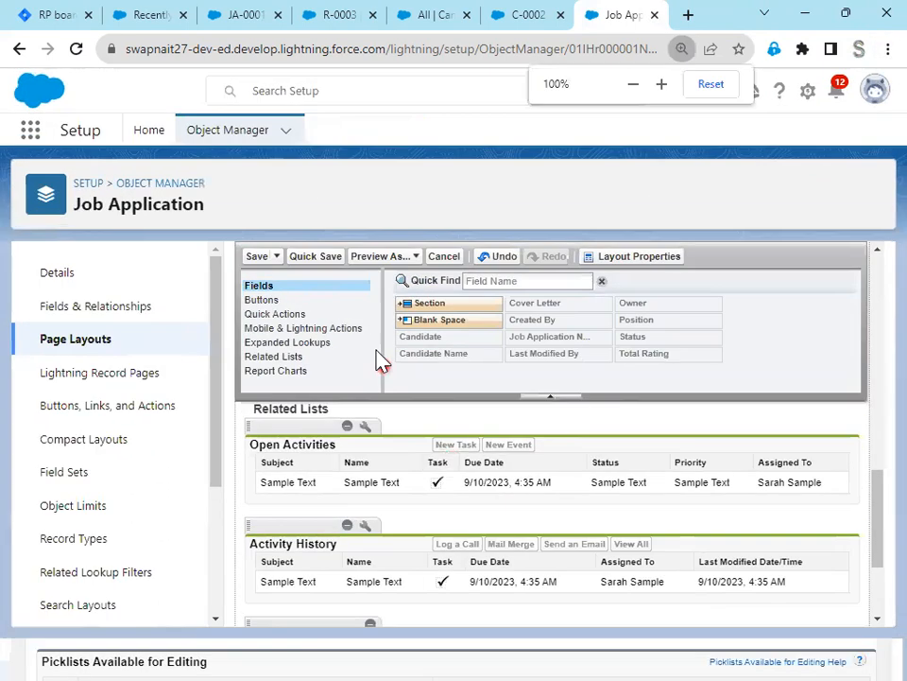
pyautogui.click(258, 256)
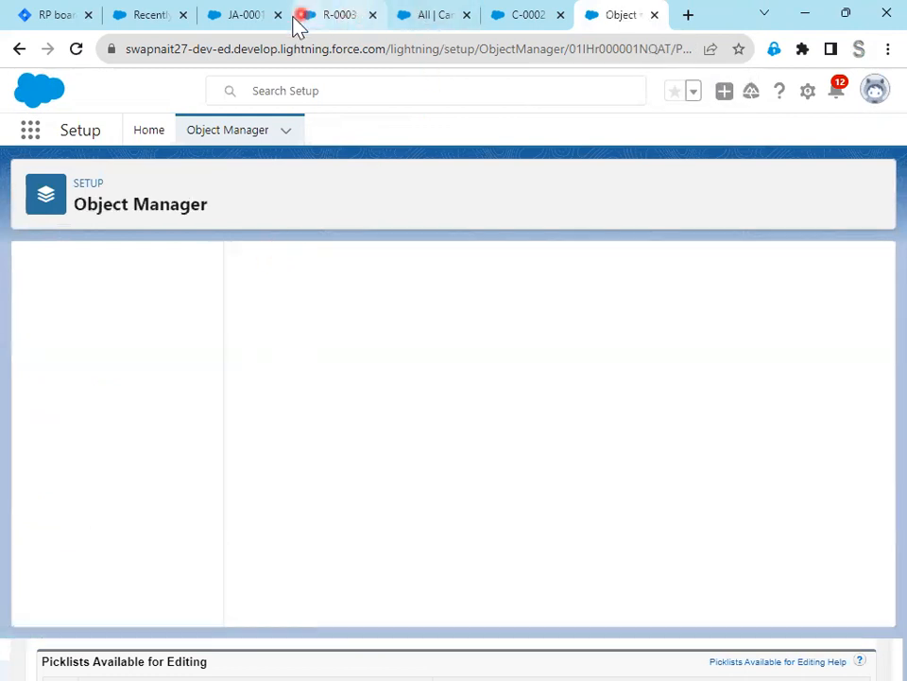
# Reload job application JA-0001 and check its related reviews for the Rating column and its details for Total Rating.
pyautogui.click(245, 21)
pyautogui.click(75, 49)
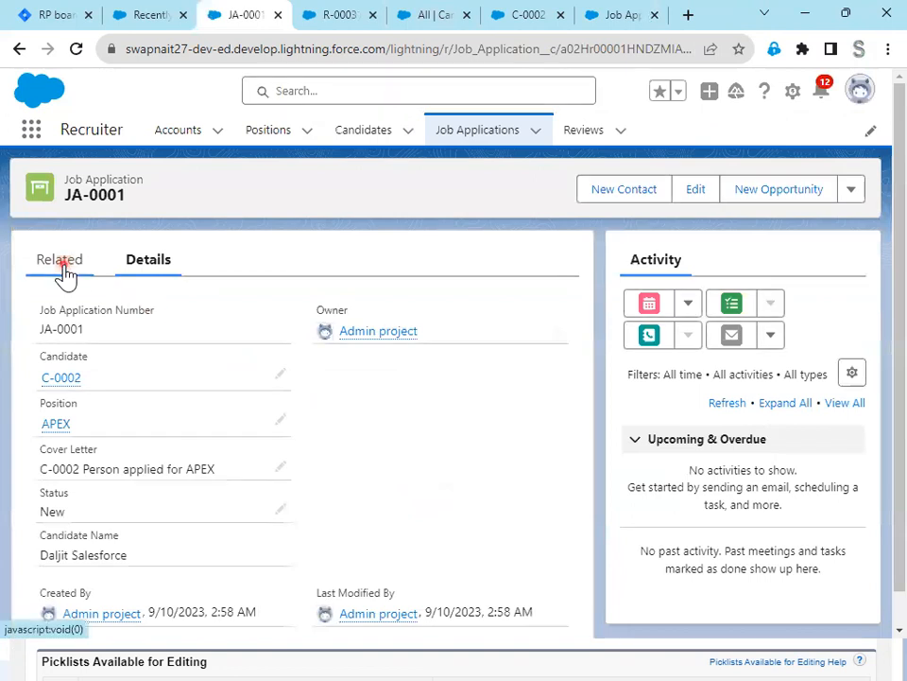
pyautogui.click(63, 271)
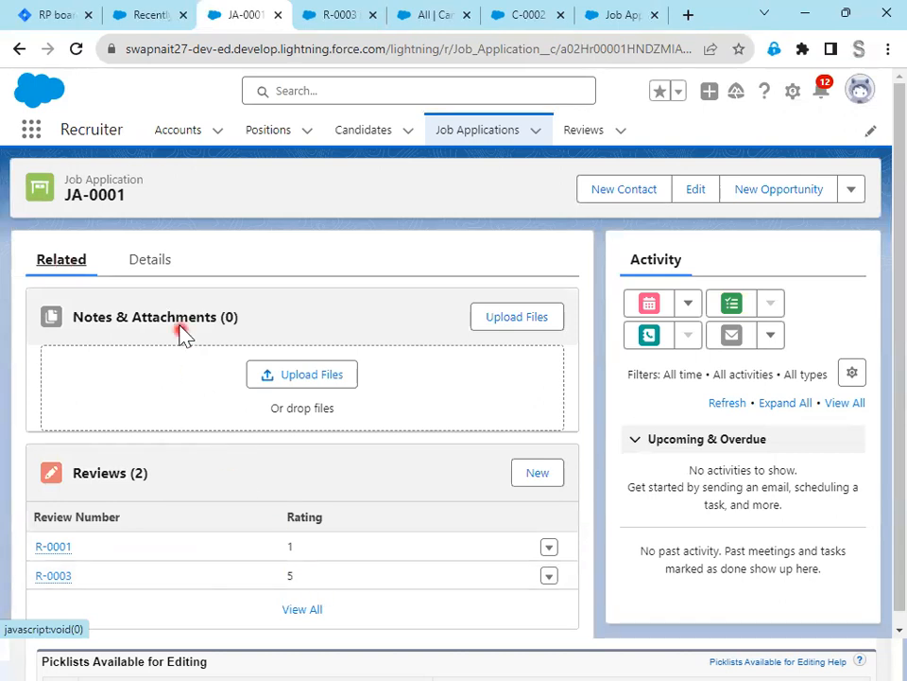
pyautogui.click(161, 270)
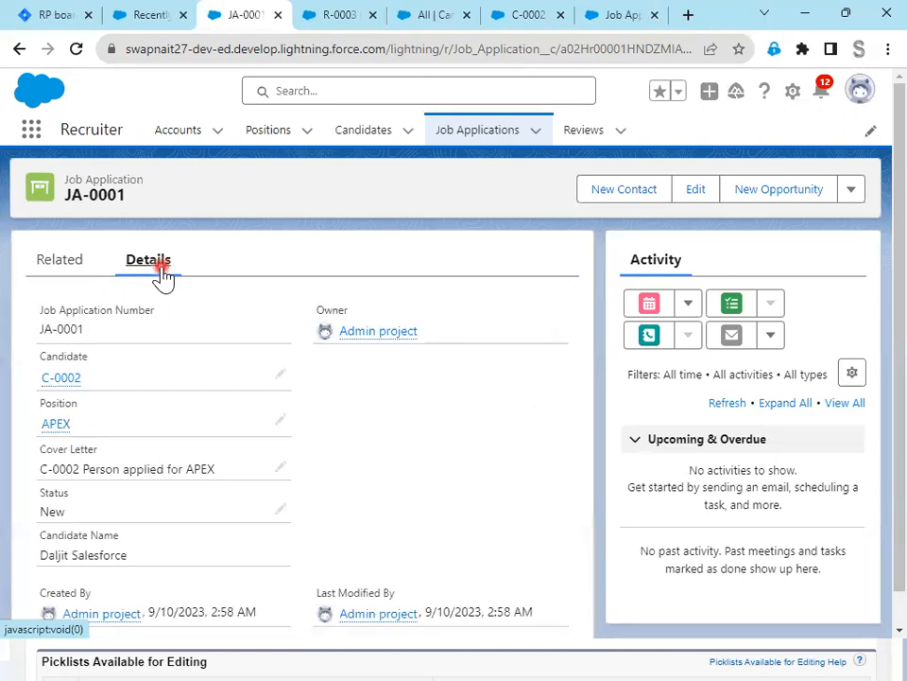
# Inspect the JA-0001 details page with the browser developer tools and reload it.
pyautogui.rightClick(407, 473)
pyautogui.click(491, 455)
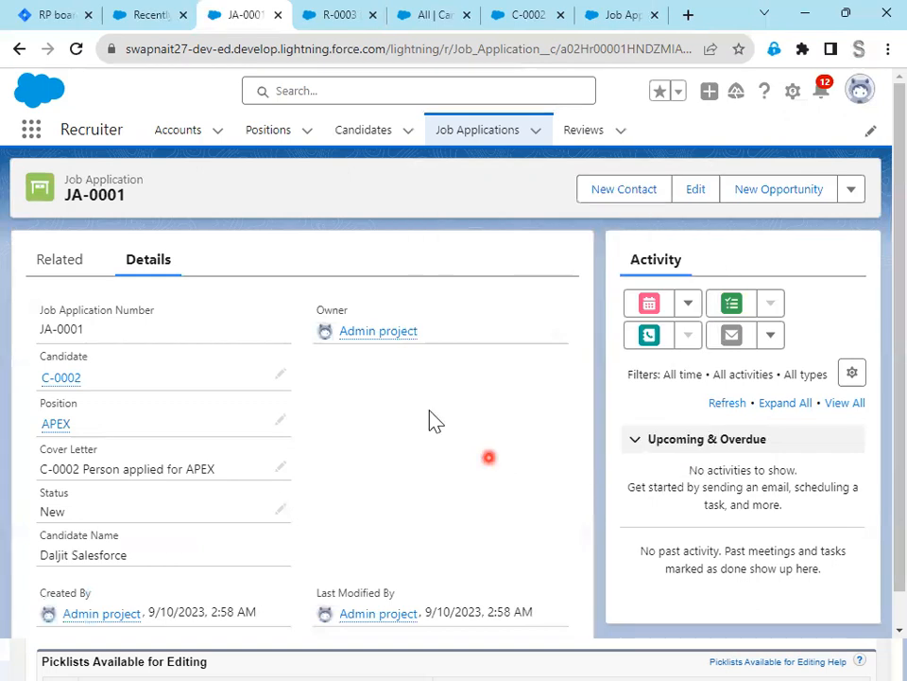
pyautogui.click(75, 52)
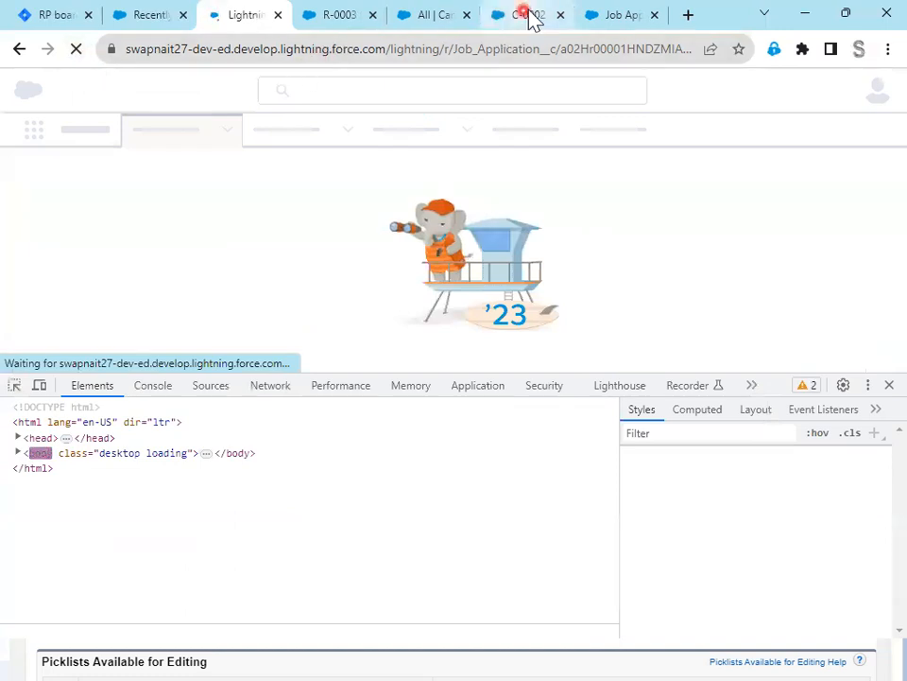
# Check the Job Application field list for Total Rating, return to JA-0001, and close the developer tools to view its details.
pyautogui.click(621, 17)
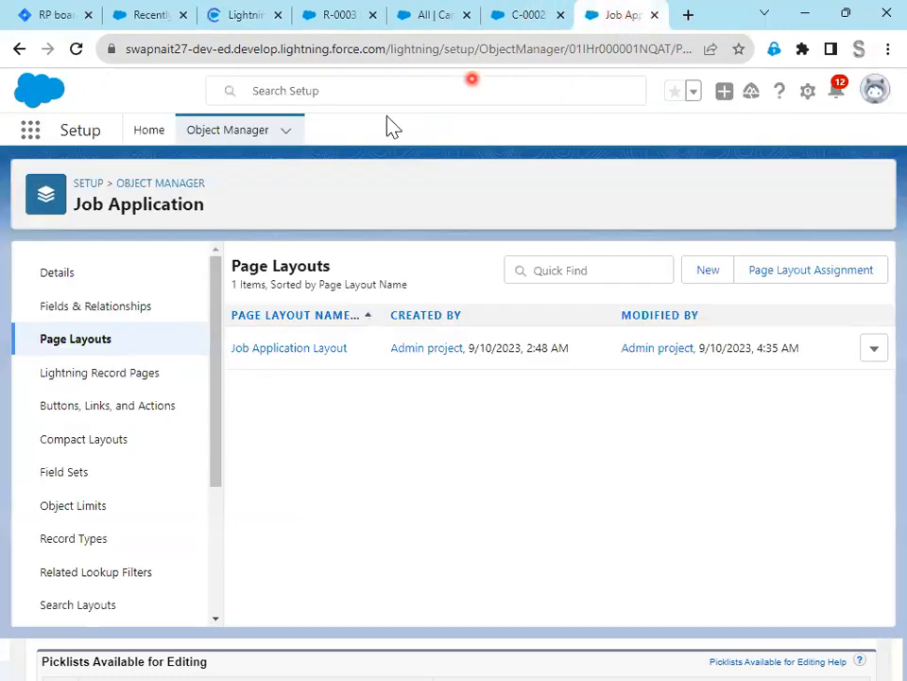
pyautogui.click(126, 310)
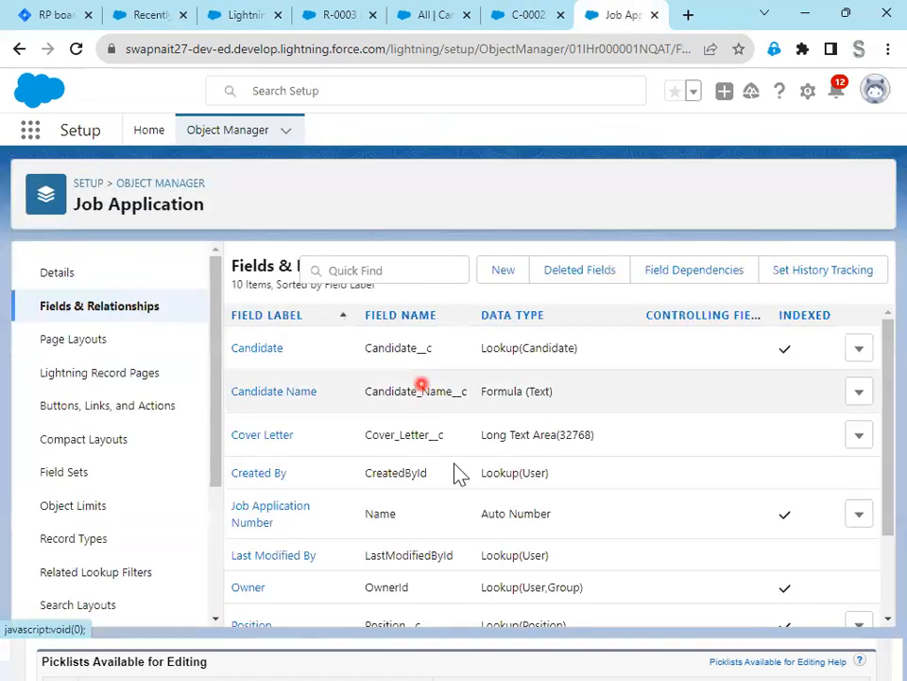
pyautogui.scroll(-3, 472, 529)
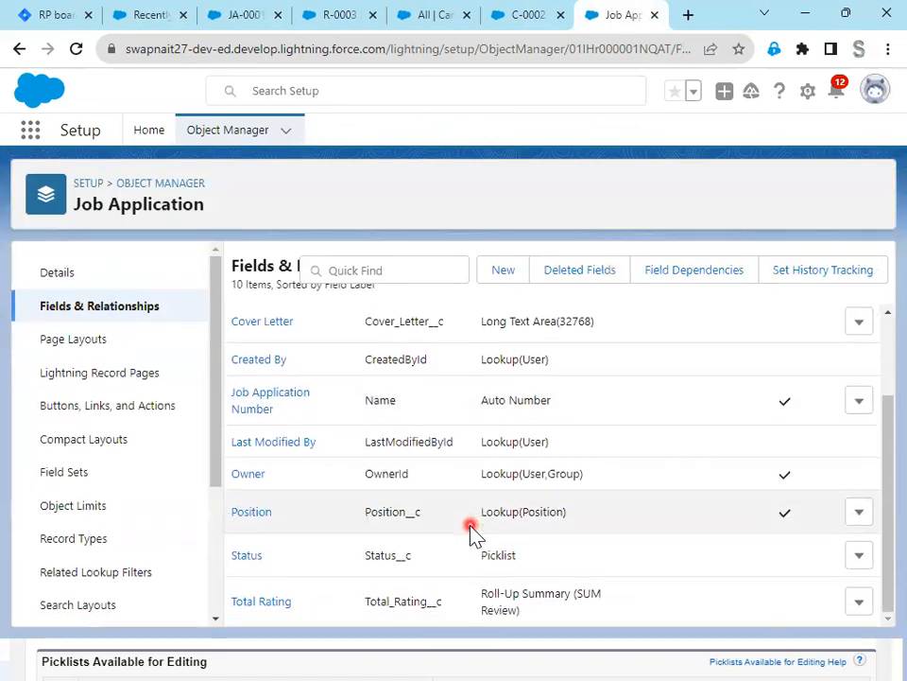
pyautogui.click(237, 15)
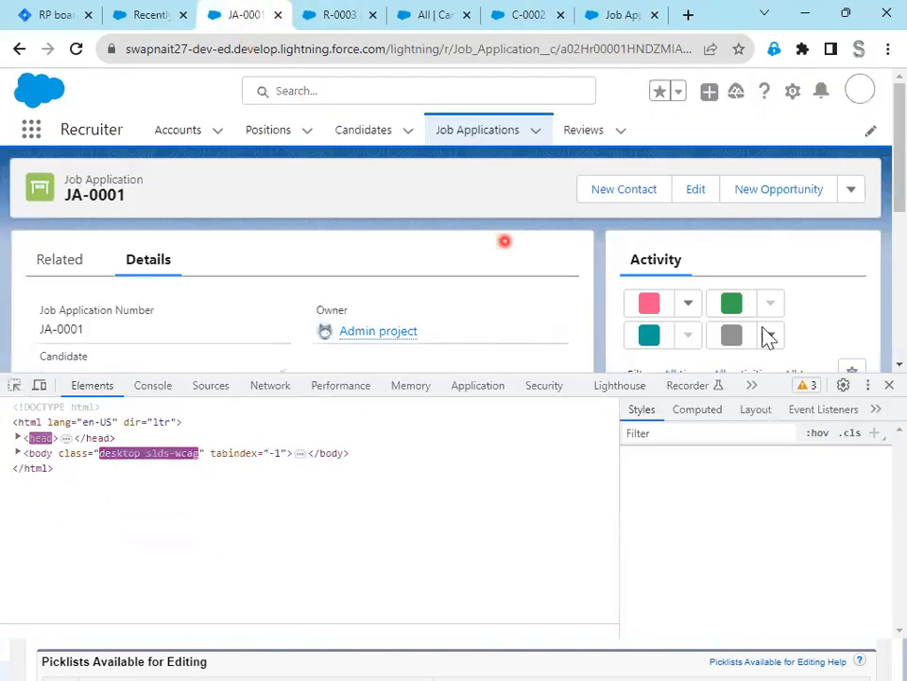
pyautogui.click(889, 385)
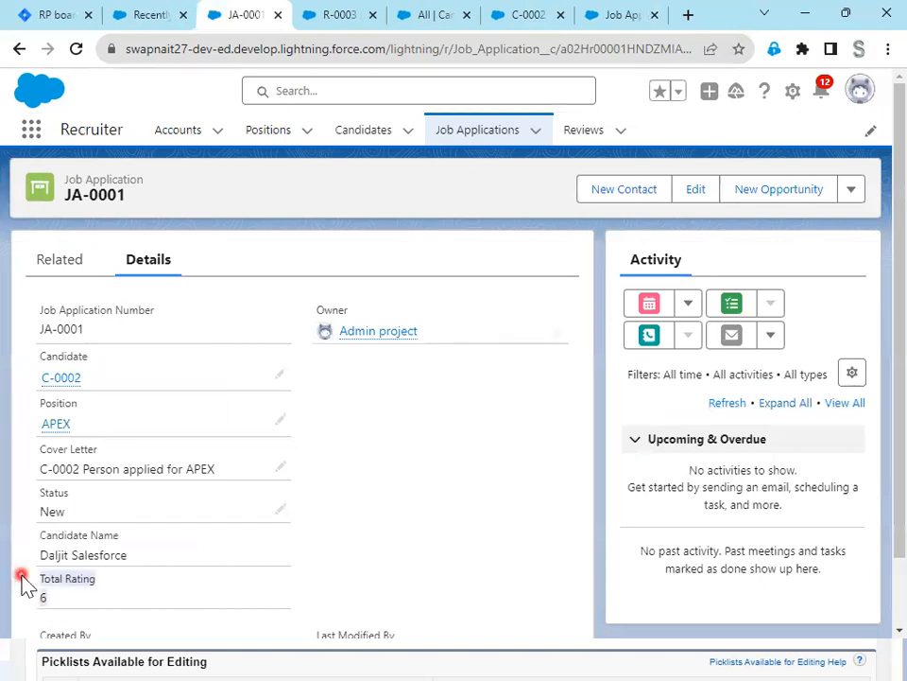
# Highlight the Number of Reviews requirement in the description of Jira issue RP-12.
pyautogui.click(66, 13)
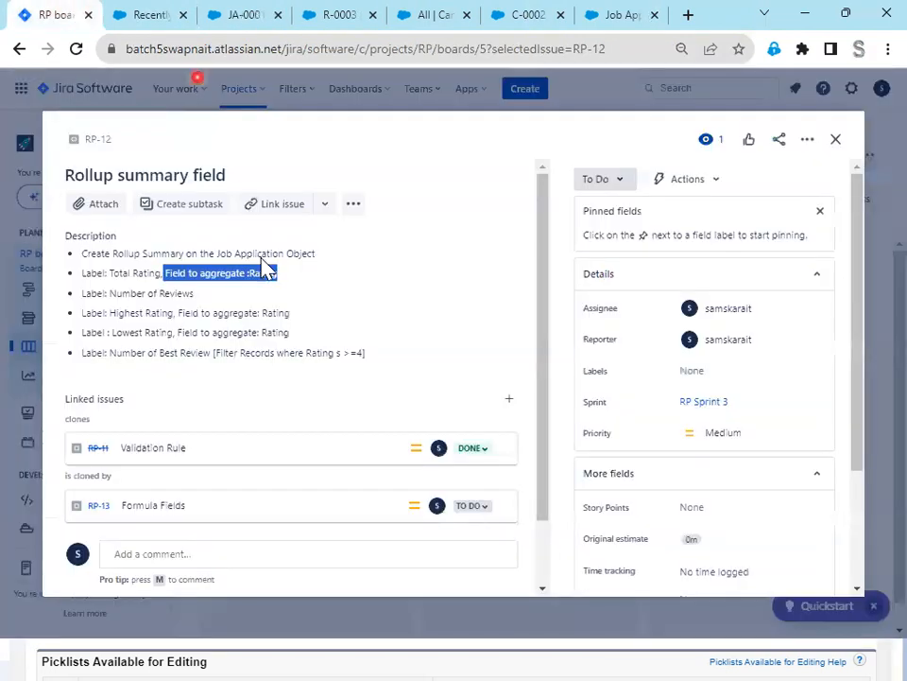
pyautogui.click(204, 294)
pyautogui.moveTo(203, 293); pyautogui.dragTo(87, 300)
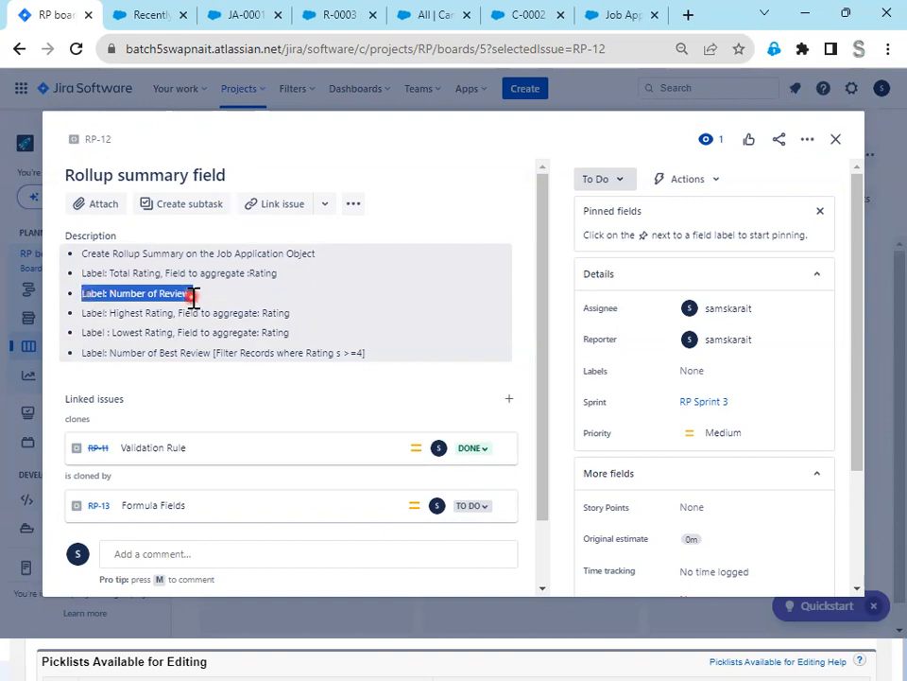
# Start a new Roll-Up Summary field on Job Application labelled Number of Review and continue to the summary calculation.
pyautogui.click(620, 15)
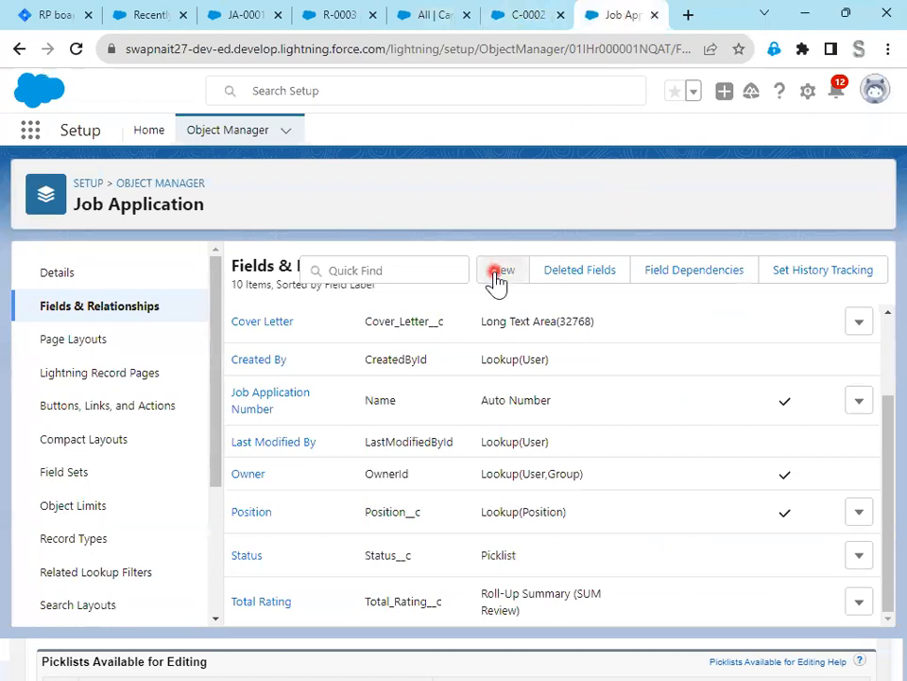
pyautogui.click(496, 275)
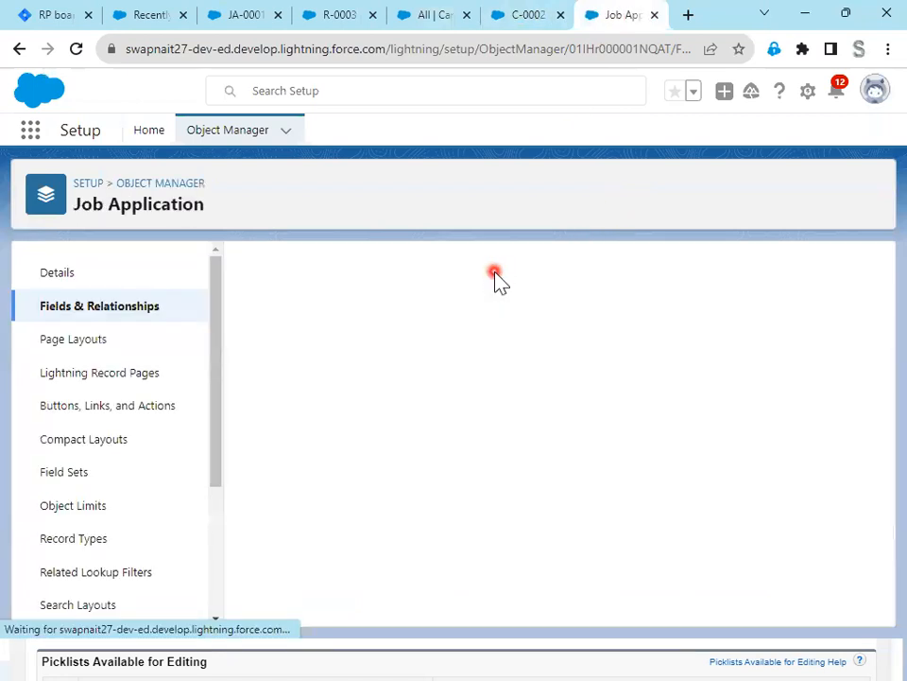
pyautogui.click(316, 570)
pyautogui.click(804, 356)
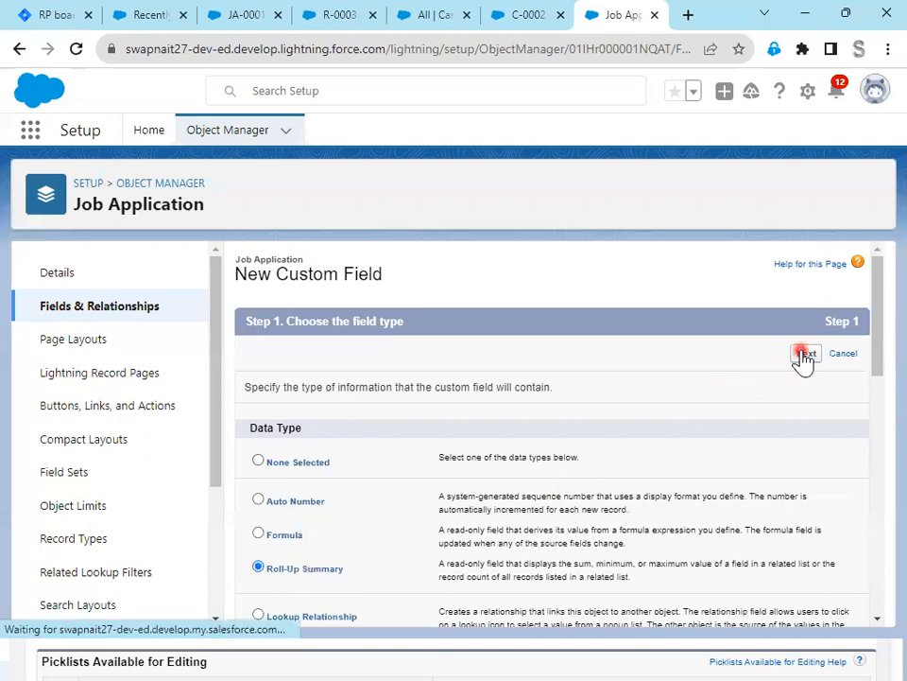
pyautogui.click(417, 389)
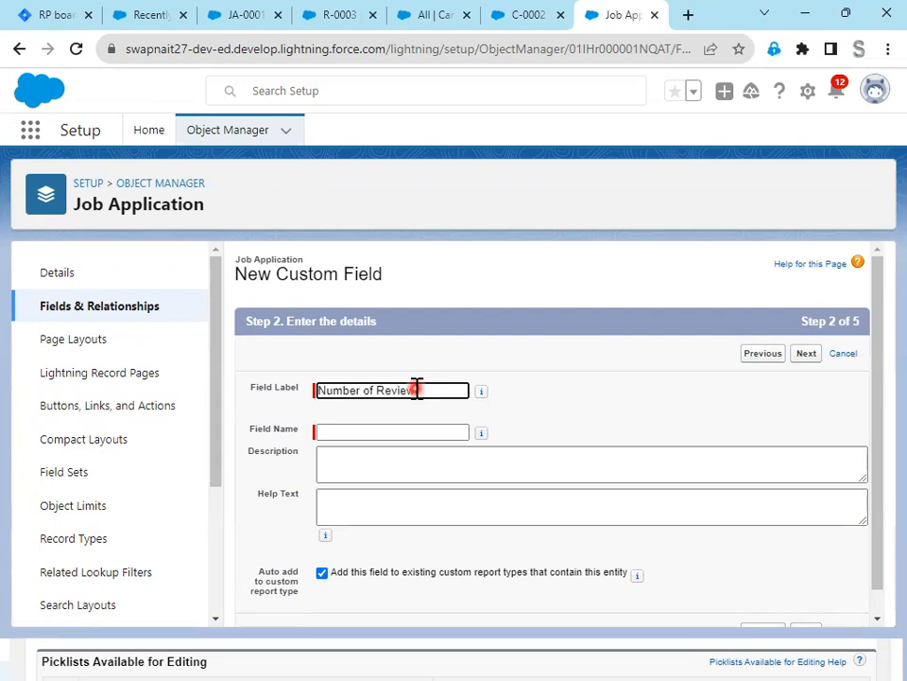
pyautogui.press('Tab')
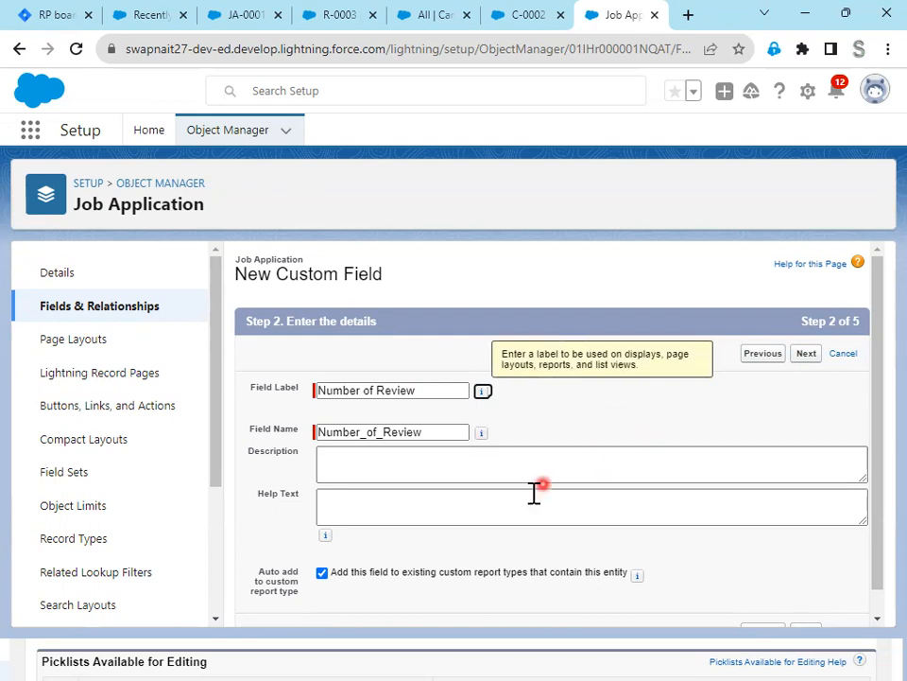
pyautogui.click(806, 355)
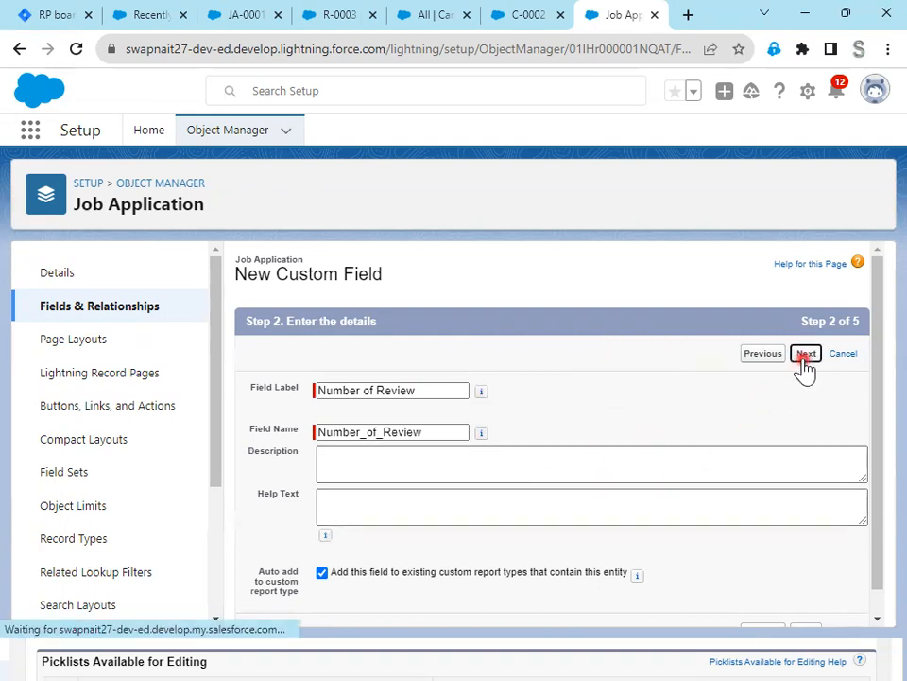
# Set Reviews as the summarized object and COUNT as the roll-up type for the new field.
pyautogui.click(398, 429)
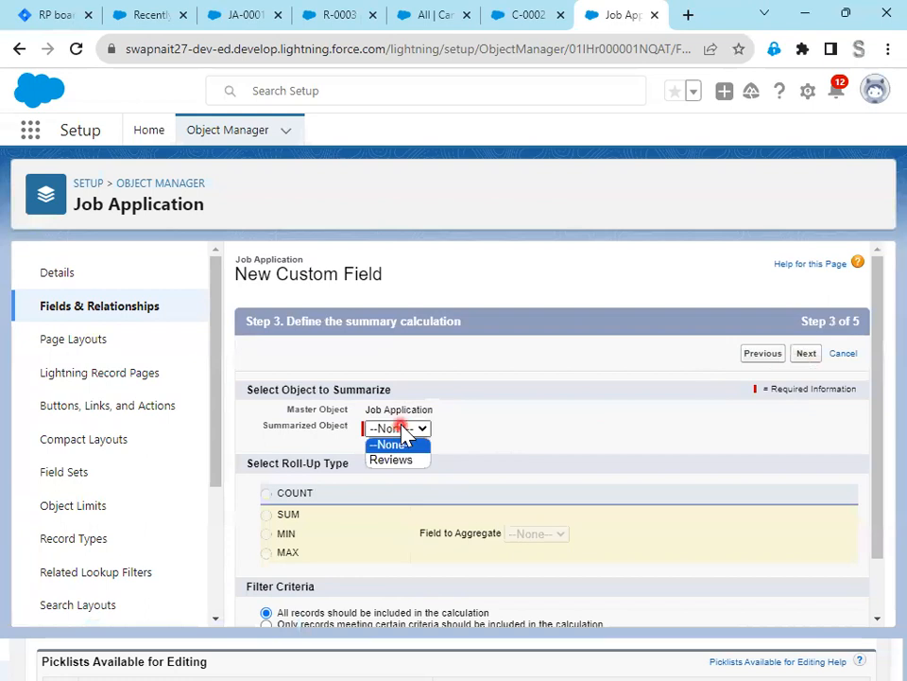
pyautogui.click(420, 460)
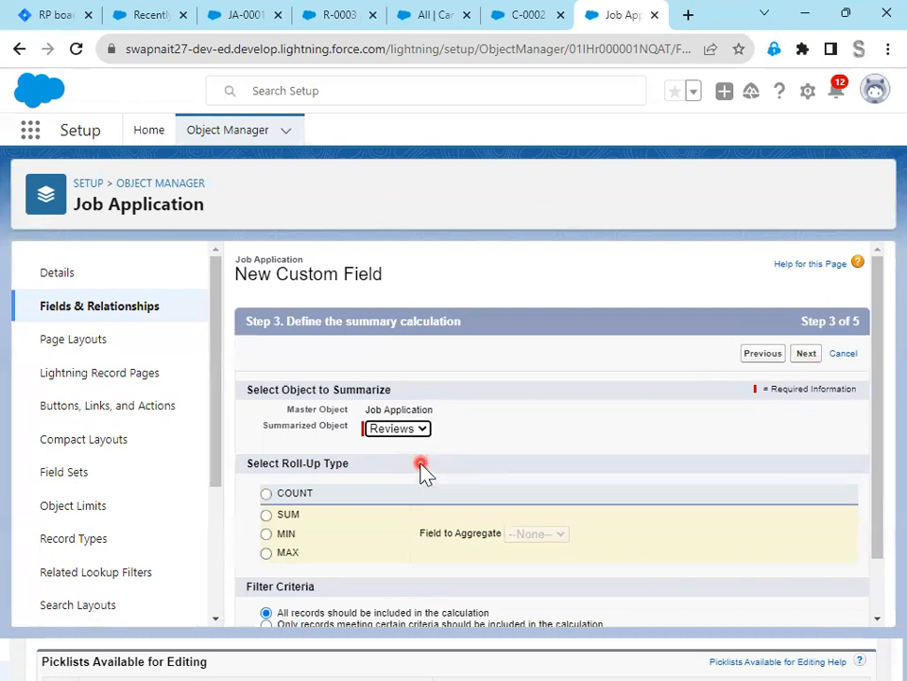
pyautogui.click(295, 494)
pyautogui.scroll(-2, 567, 505)
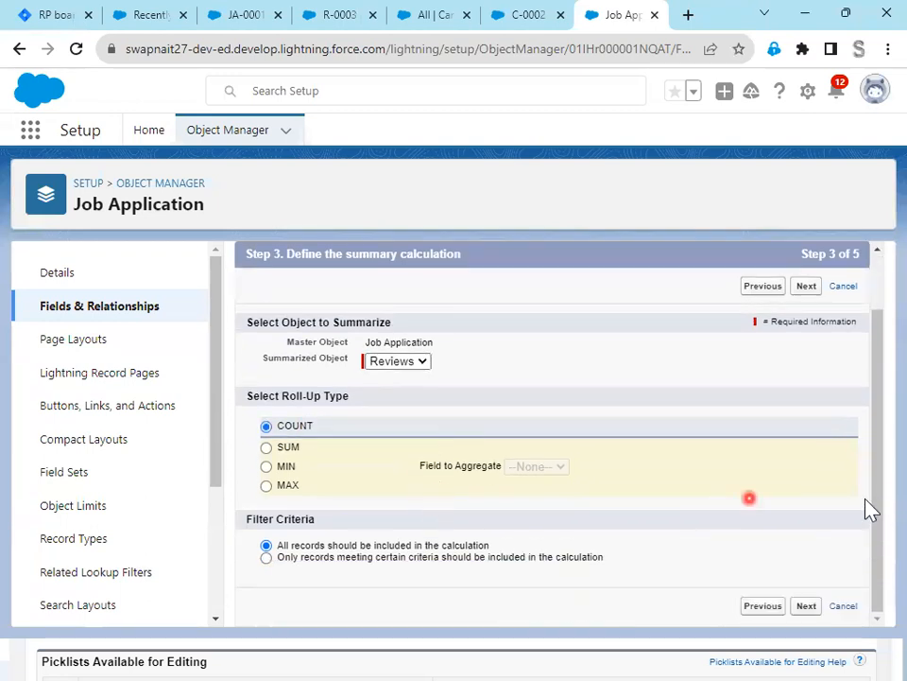
# Accept the default field-level security and Job Application Layout placement for Number of Review and save the field.
pyautogui.click(809, 608)
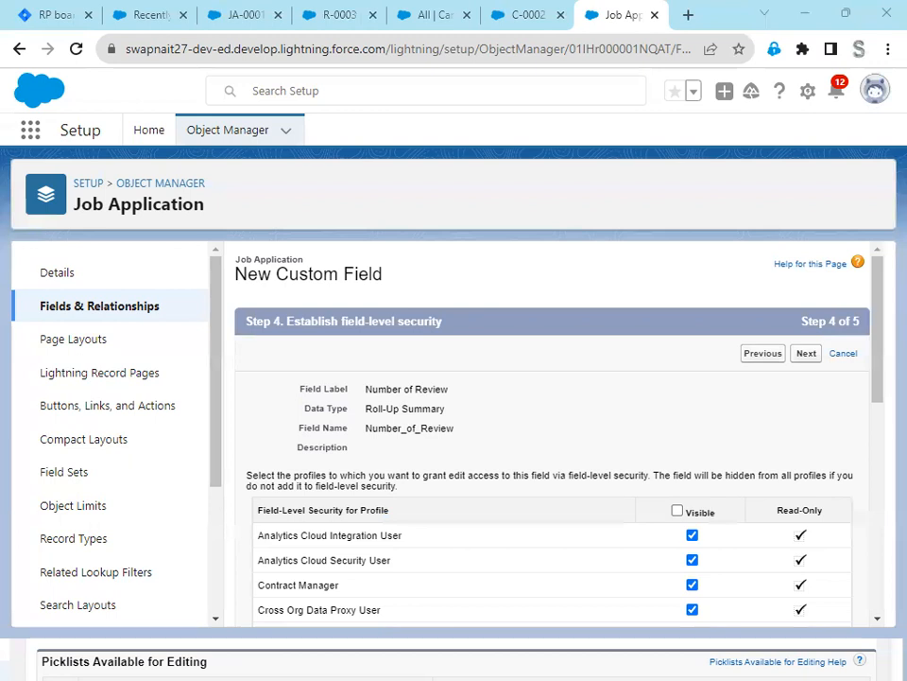
pyautogui.click(806, 353)
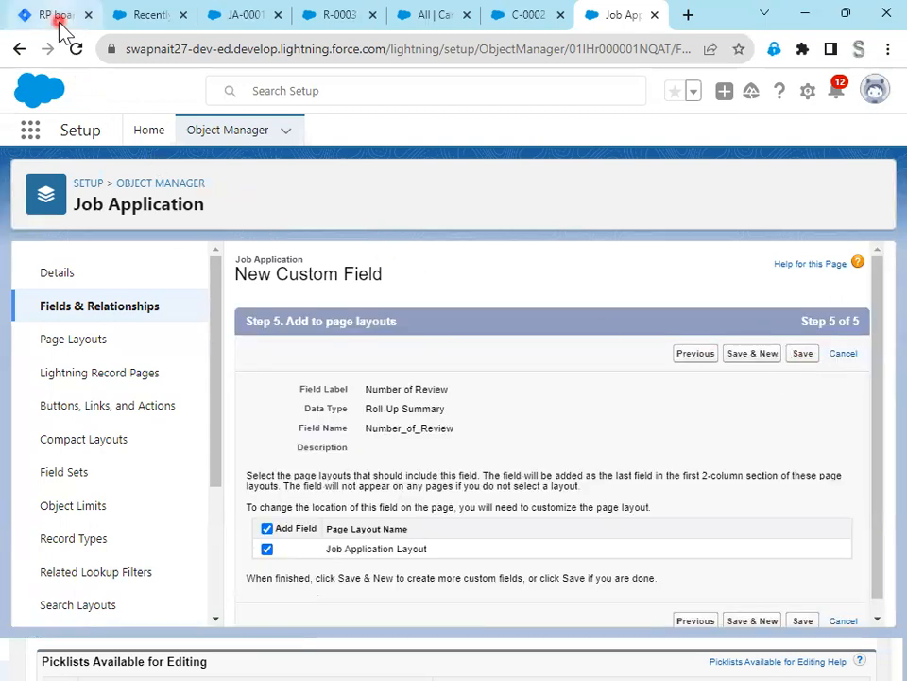
pyautogui.click(801, 356)
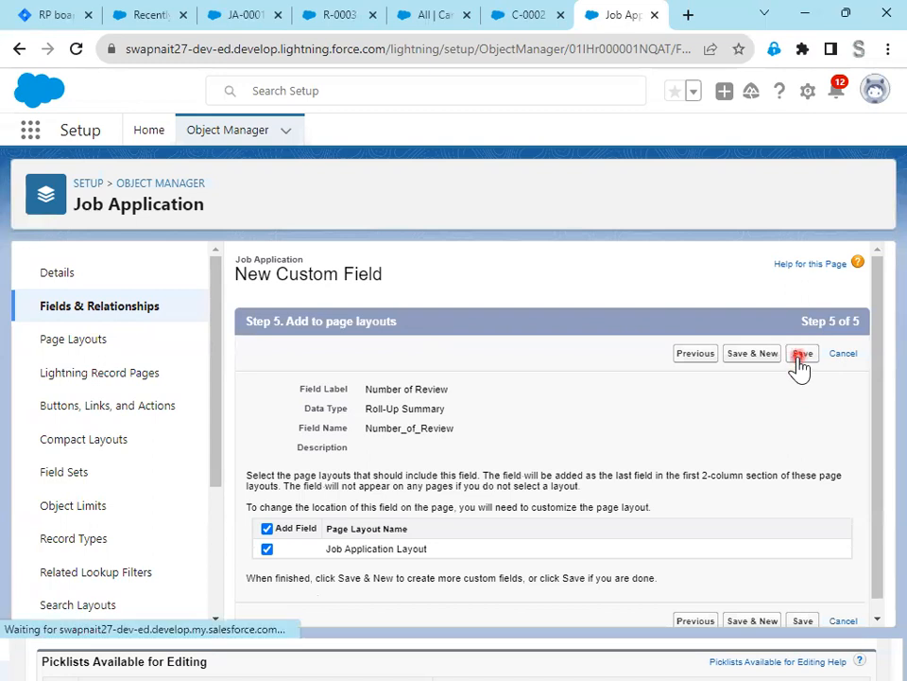
# Highlight the Highest Rating requirement in Jira issue RP-12 and check the ratings of the reviews related to JA-0001.
pyautogui.click(34, 20)
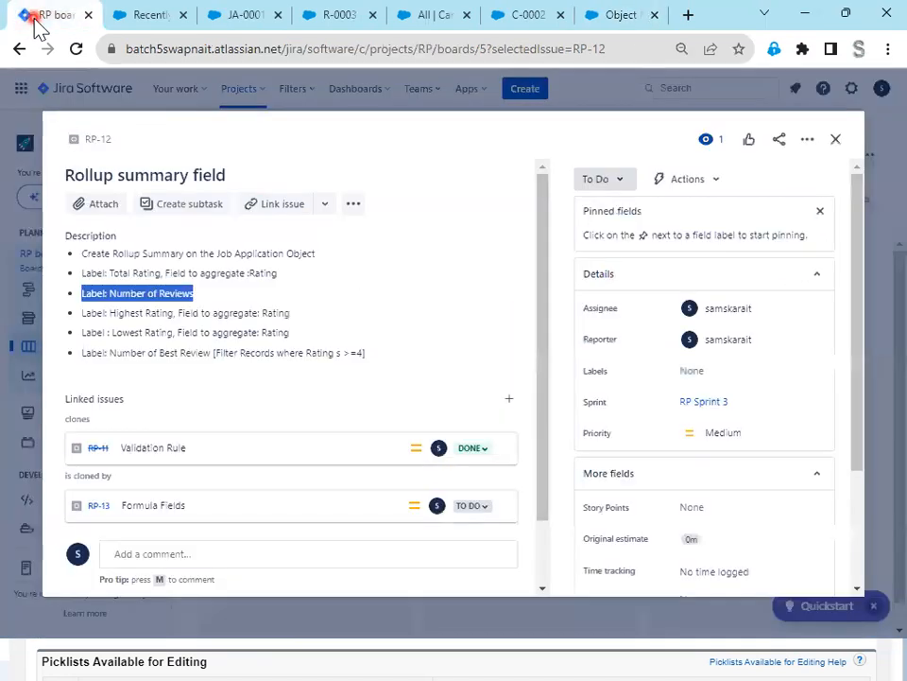
pyautogui.moveTo(328, 318); pyautogui.dragTo(168, 313)
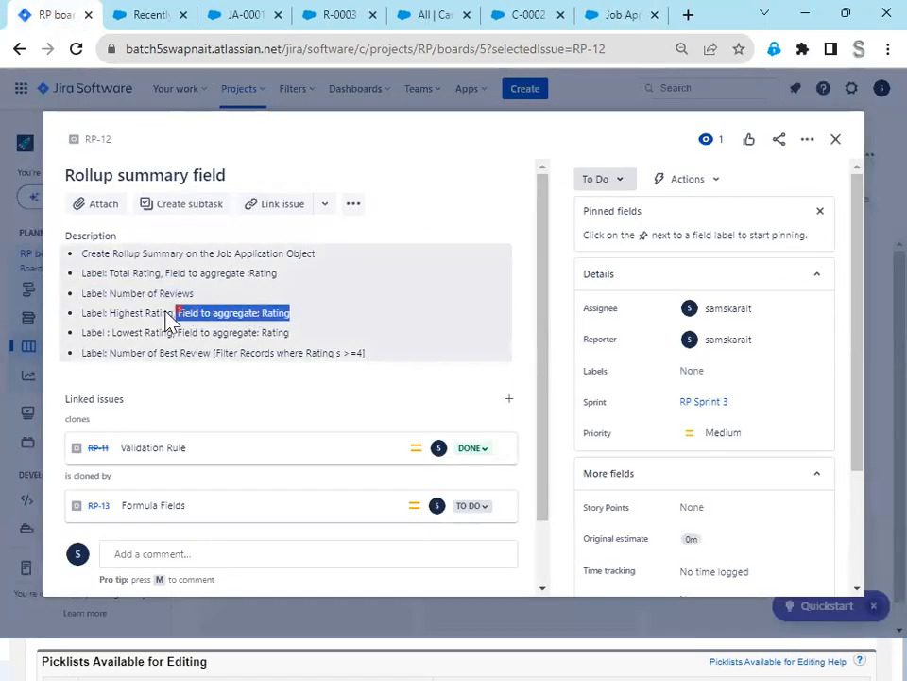
pyautogui.moveTo(109, 321); pyautogui.dragTo(108, 315)
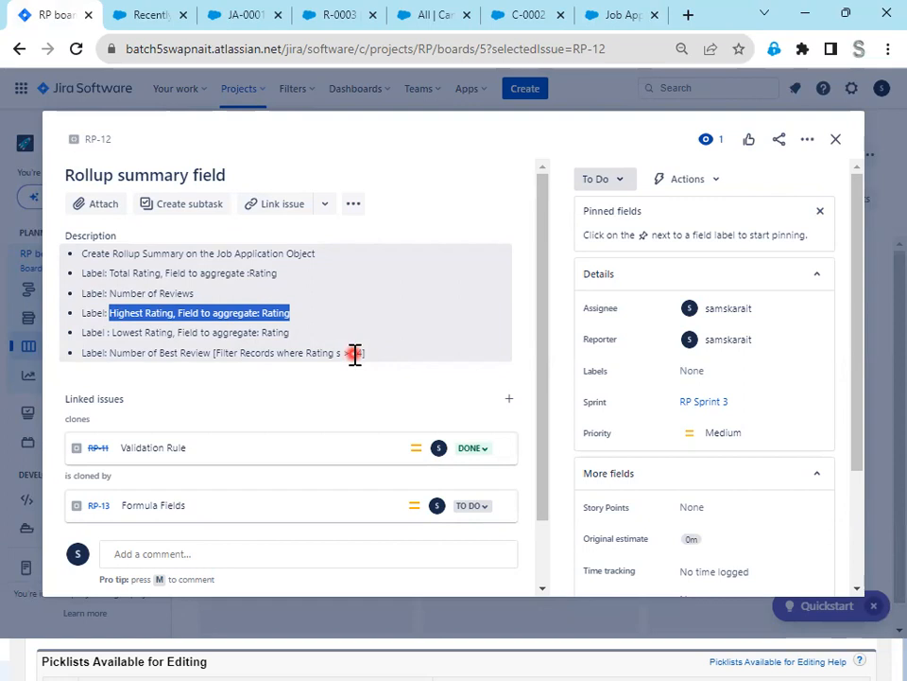
pyautogui.click(317, 308)
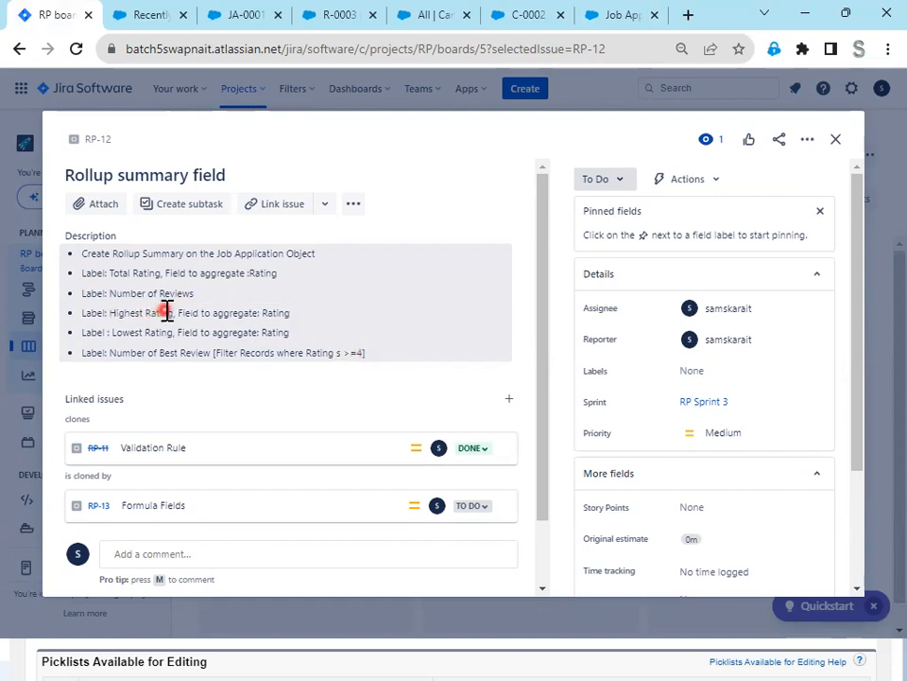
pyautogui.moveTo(167, 312); pyautogui.dragTo(118, 308)
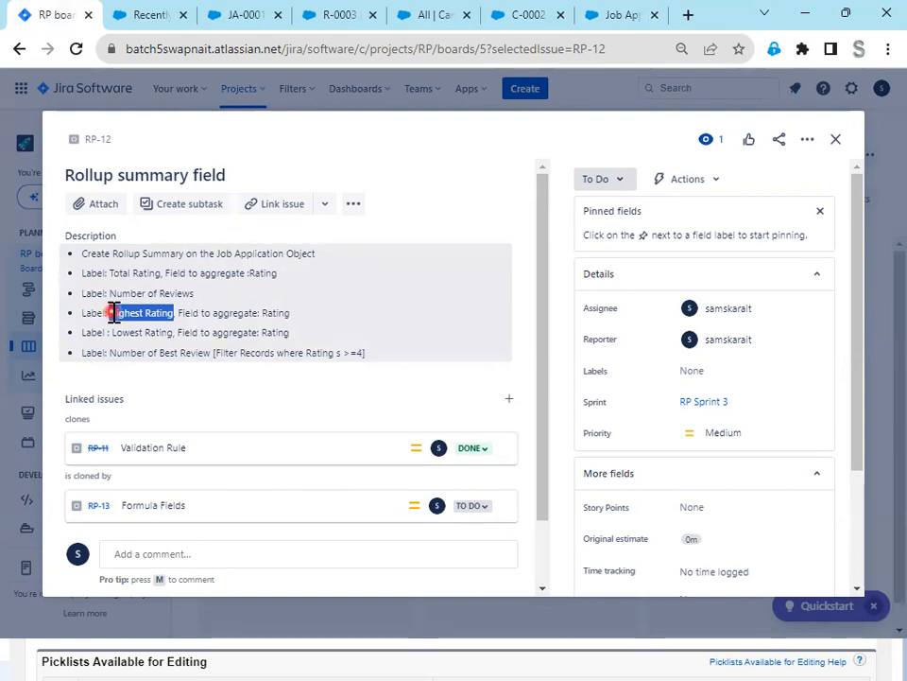
pyautogui.click(244, 19)
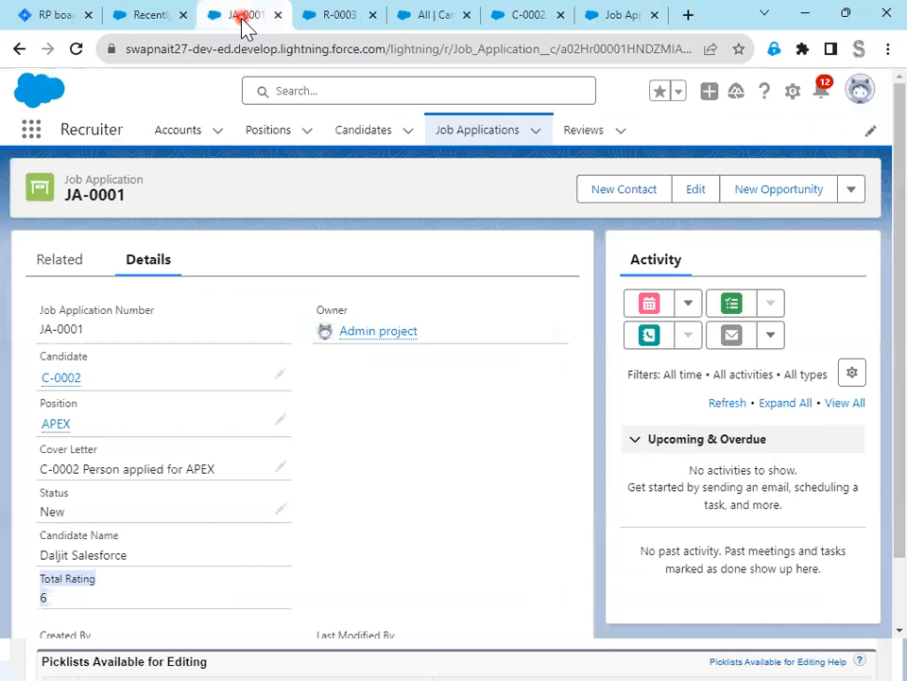
pyautogui.click(57, 269)
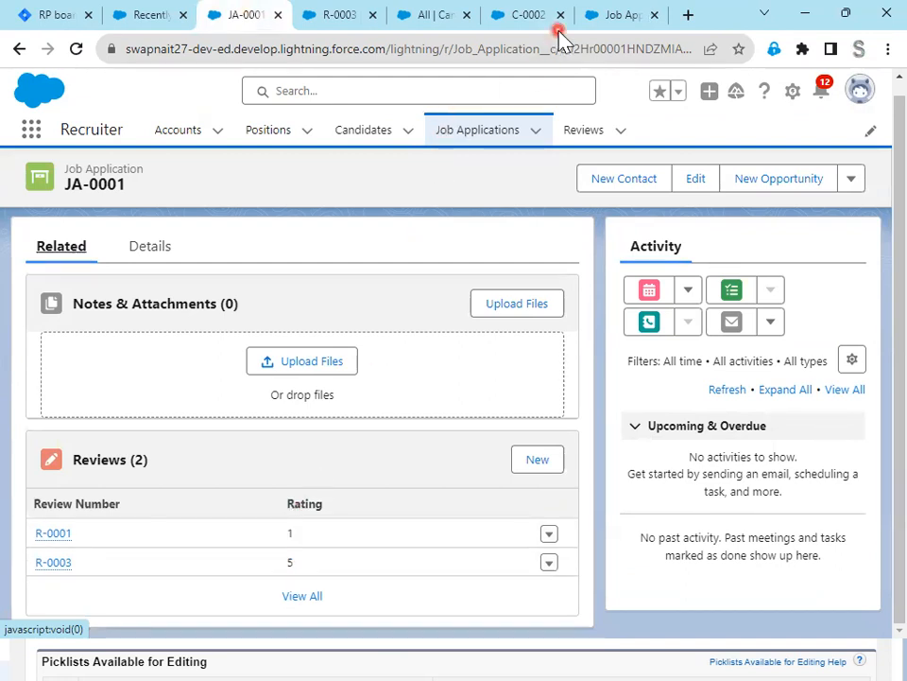
# Start a new Roll-Up Summary field on Job Application labelled Highest Rating and continue to the summary calculation.
pyautogui.click(626, 27)
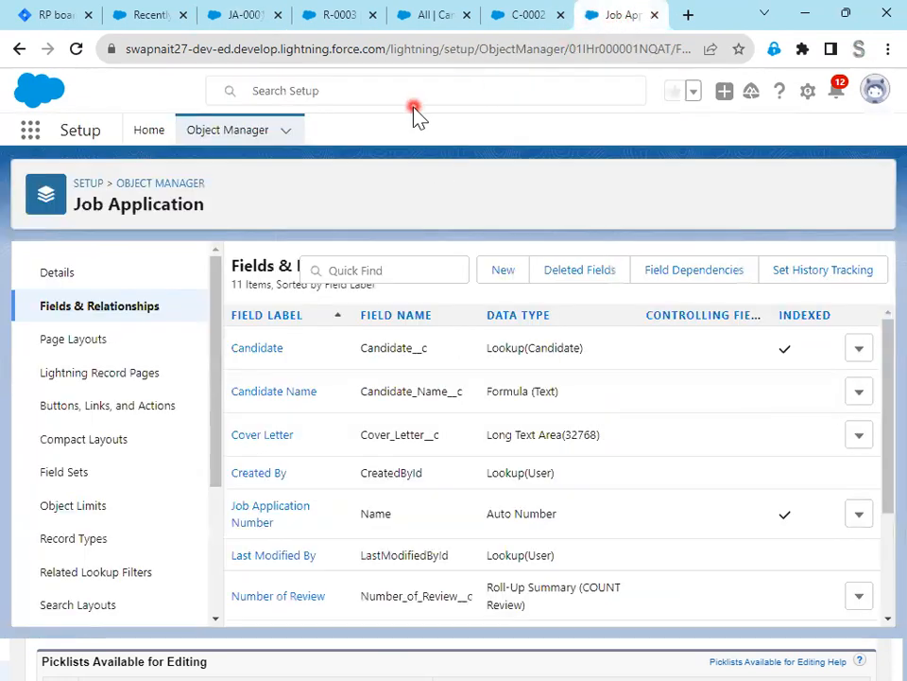
pyautogui.click(506, 276)
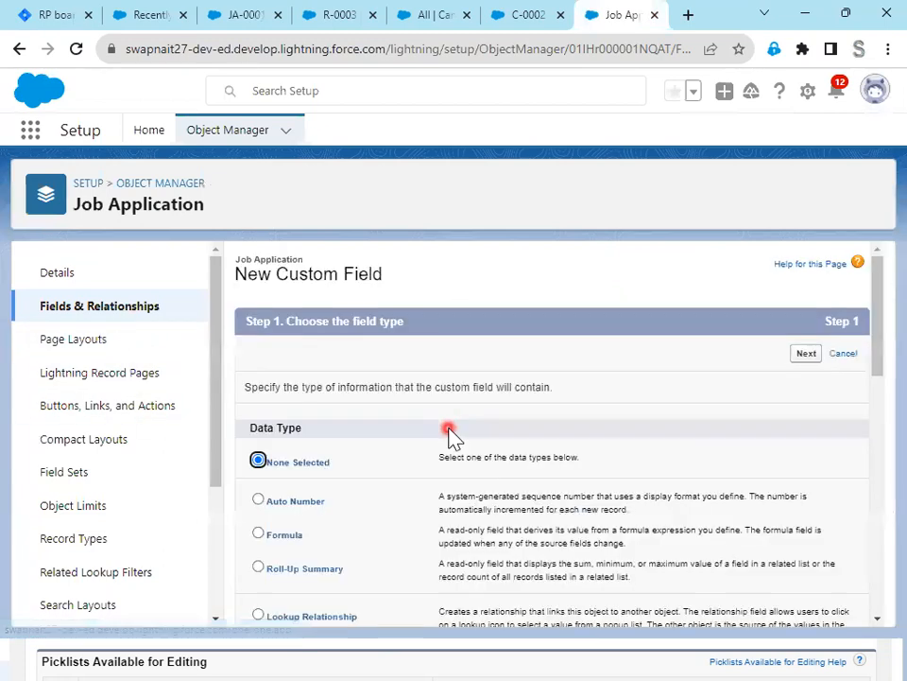
pyautogui.click(297, 569)
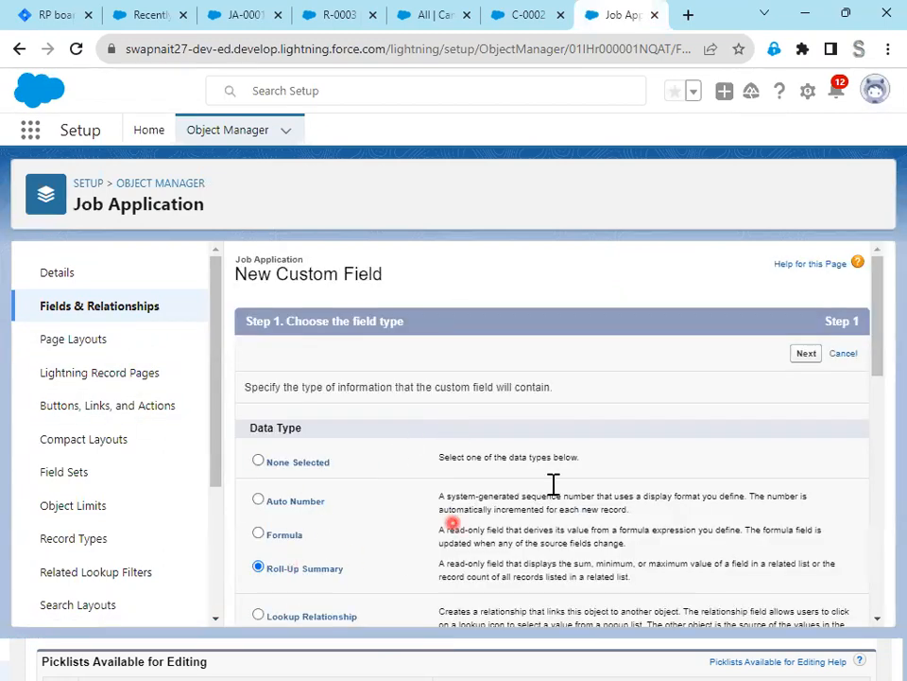
pyautogui.click(807, 355)
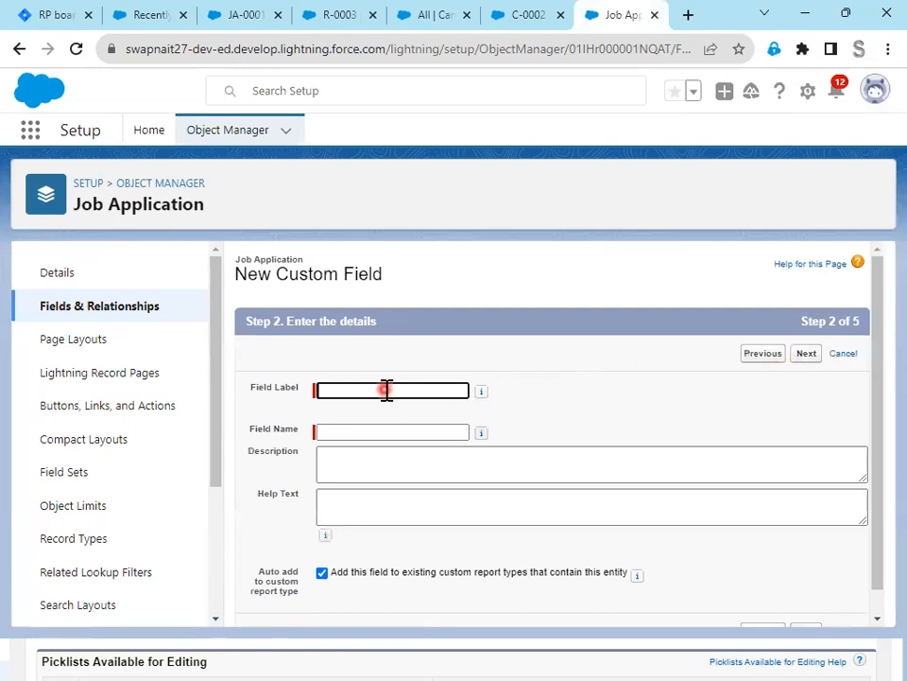
pyautogui.write('Highest Rating')
pyautogui.press('Tab')
pyautogui.scroll(-1, 719, 519)
pyautogui.click(805, 606)
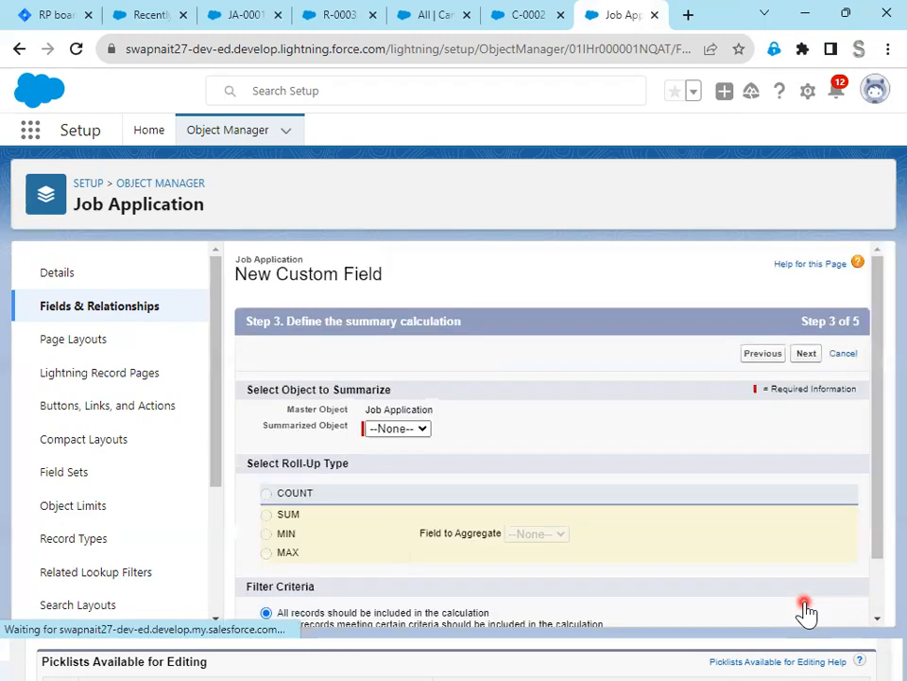
# Summarize Reviews with roll-up type MAX on the Rating field, then finish and save the Highest Rating field.
pyautogui.click(423, 429)
pyautogui.click(399, 462)
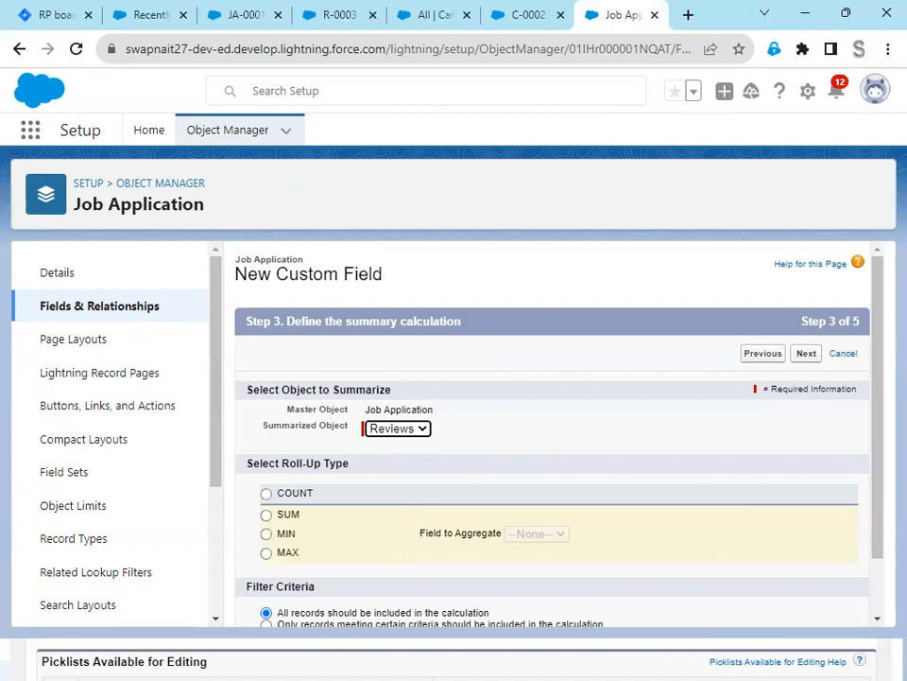
pyautogui.click(281, 558)
pyautogui.click(579, 535)
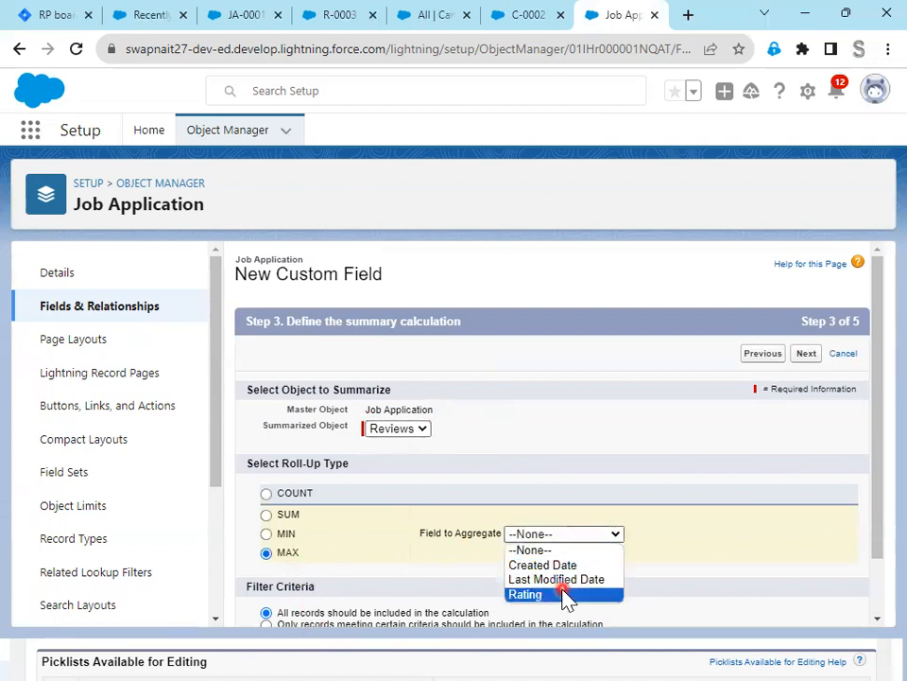
pyautogui.click(563, 593)
pyautogui.scroll(-2, 572, 594)
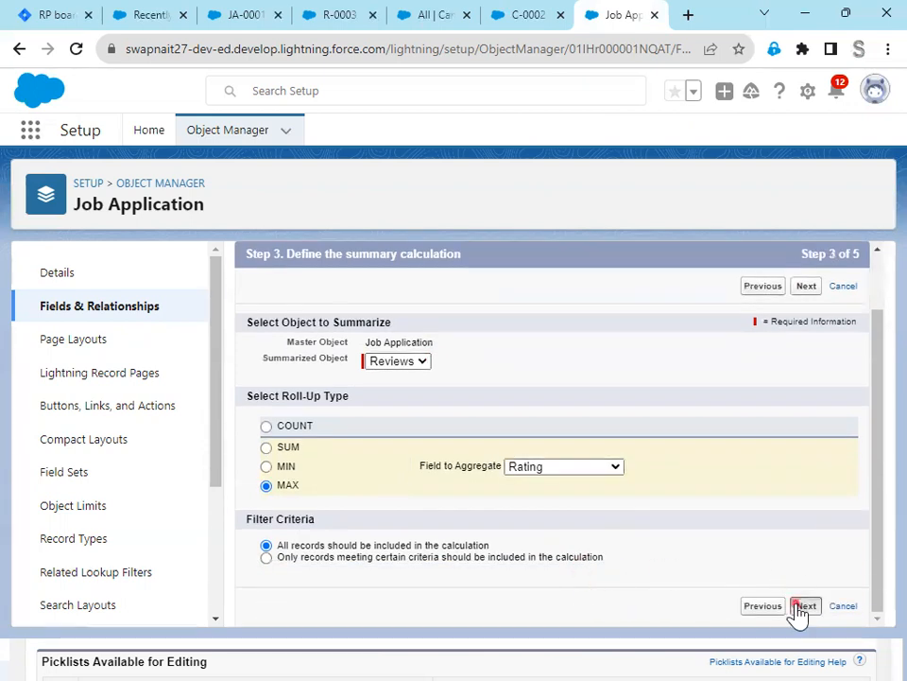
pyautogui.click(803, 605)
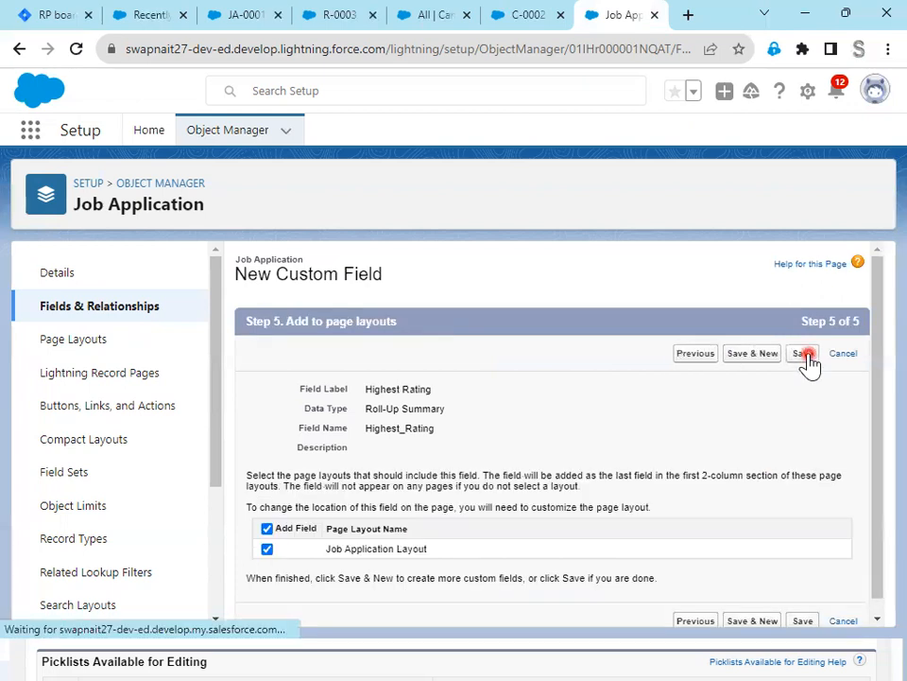
# Check the Lowest Rating requirement in RP-12 and start a Job Application Roll-Up Summary field labelled Lowest Rating, continuing to its summary calculation.
pyautogui.click(38, 15)
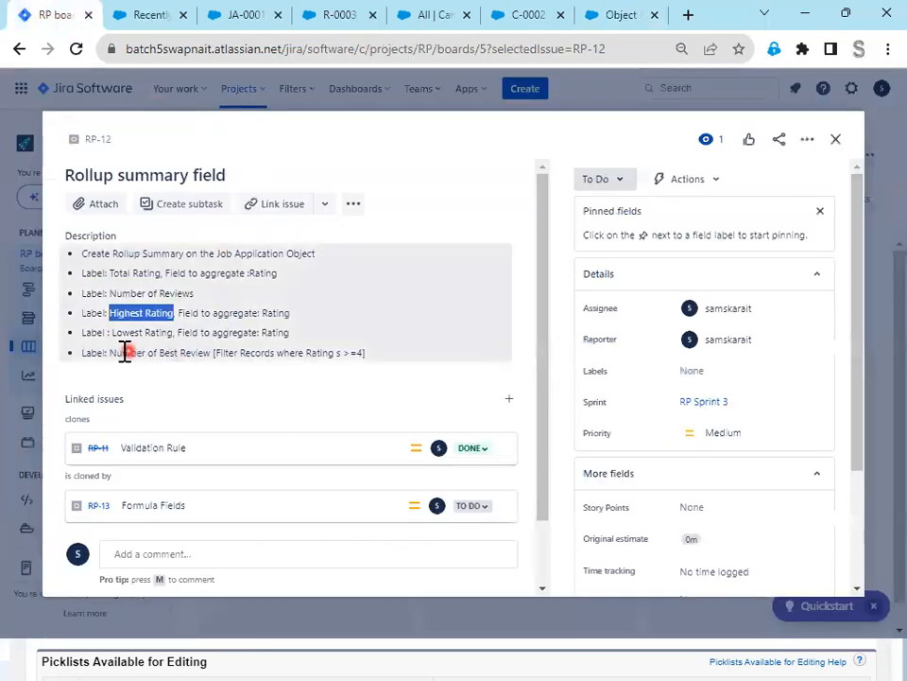
pyautogui.moveTo(111, 332); pyautogui.dragTo(176, 331)
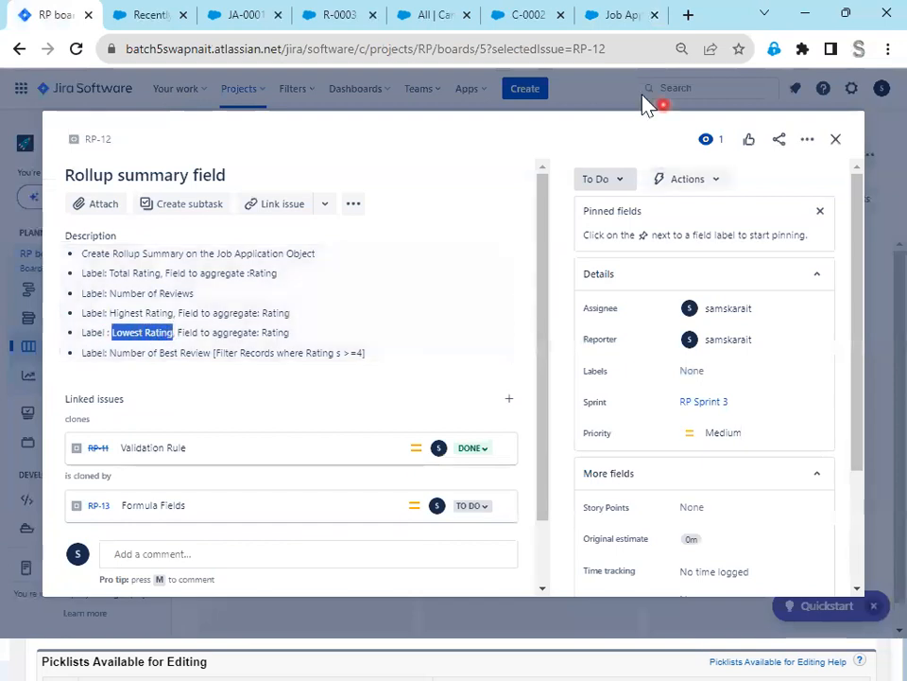
pyautogui.click(615, 14)
pyautogui.click(495, 272)
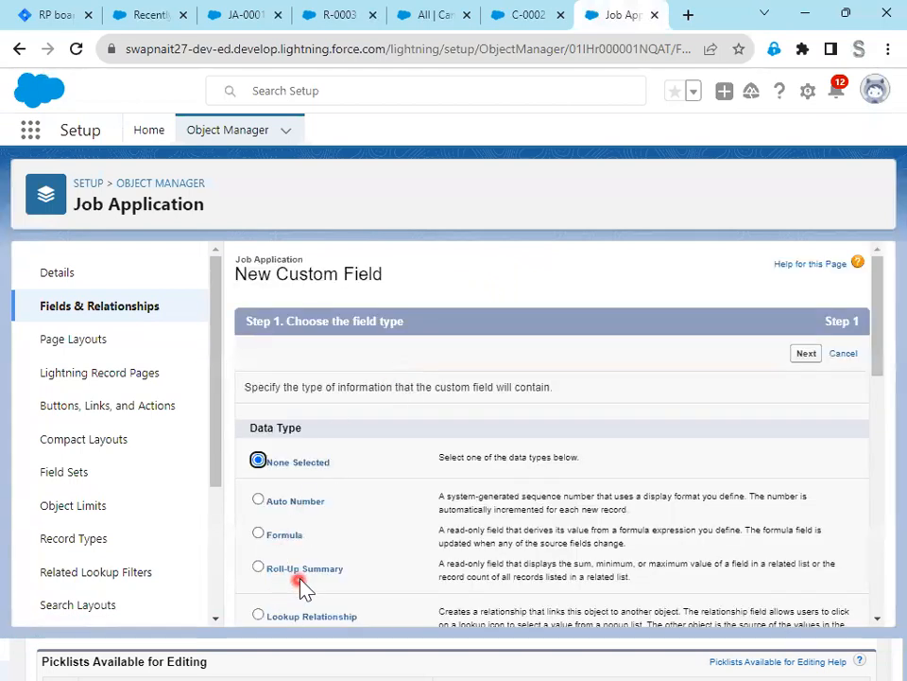
pyautogui.click(333, 570)
pyautogui.click(804, 355)
pyautogui.click(425, 391)
pyautogui.write('Lowest Rating')
pyautogui.press('Tab')
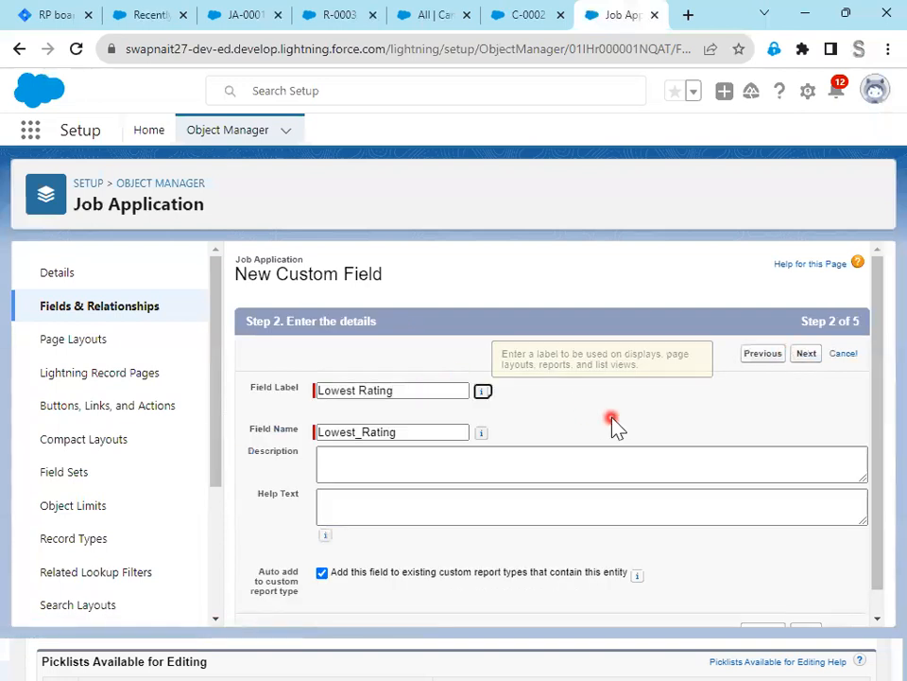
pyautogui.click(807, 353)
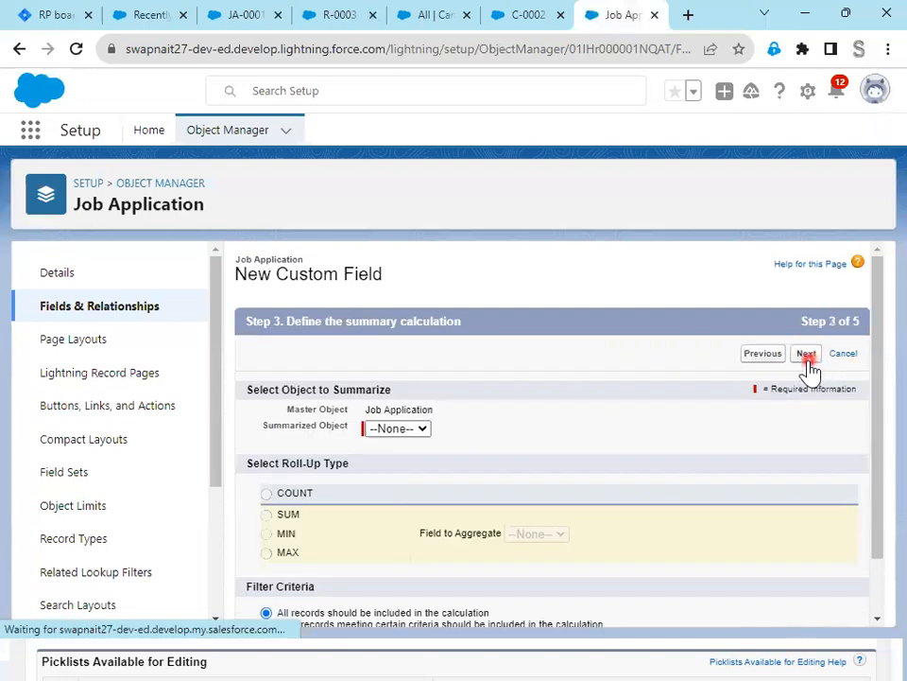
# Summarize Reviews with roll-up type MIN on the Rating field, then save Lowest Rating with default security and page layout.
pyautogui.click(395, 428)
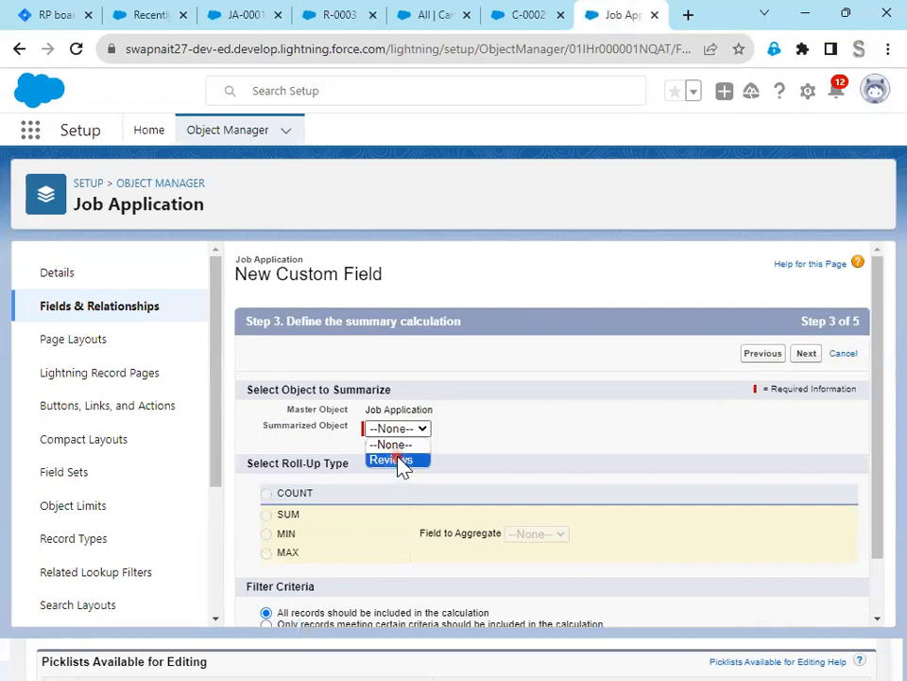
pyautogui.click(397, 460)
pyautogui.click(266, 533)
pyautogui.scroll(-1, 776, 588)
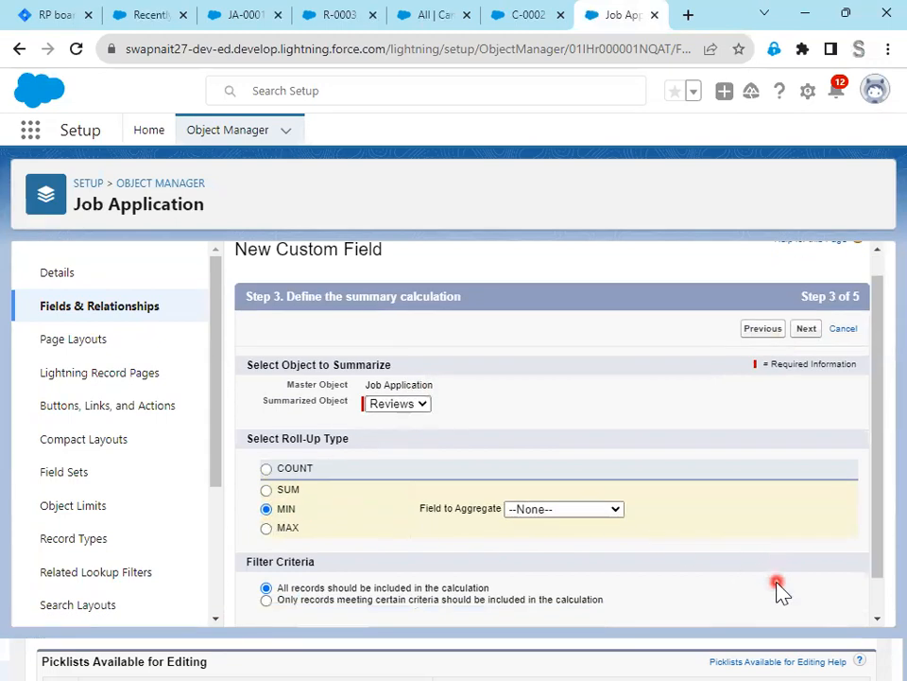
pyautogui.click(572, 473)
pyautogui.click(579, 527)
pyautogui.click(805, 606)
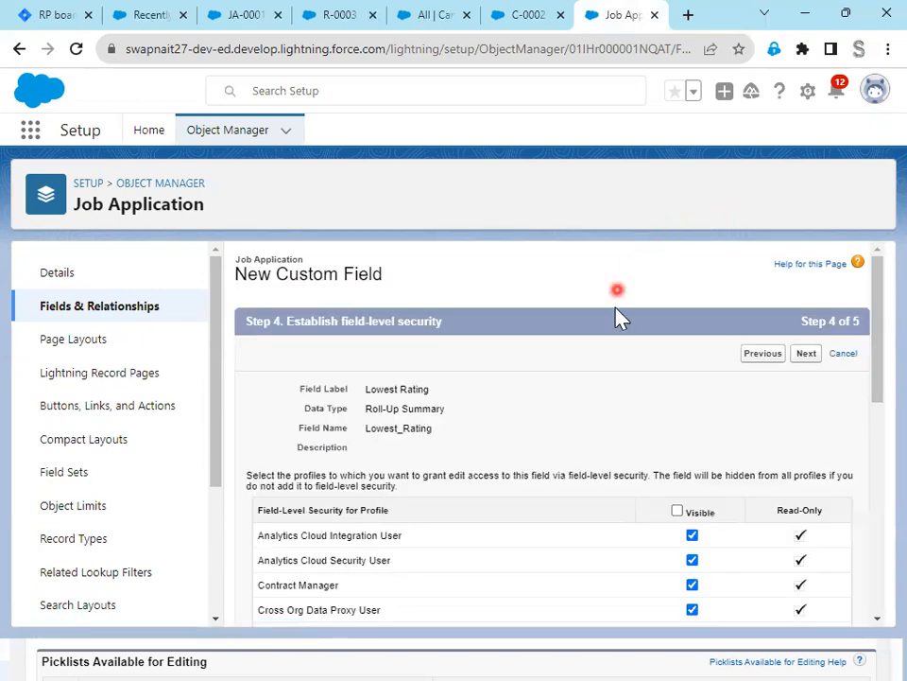
pyautogui.click(806, 354)
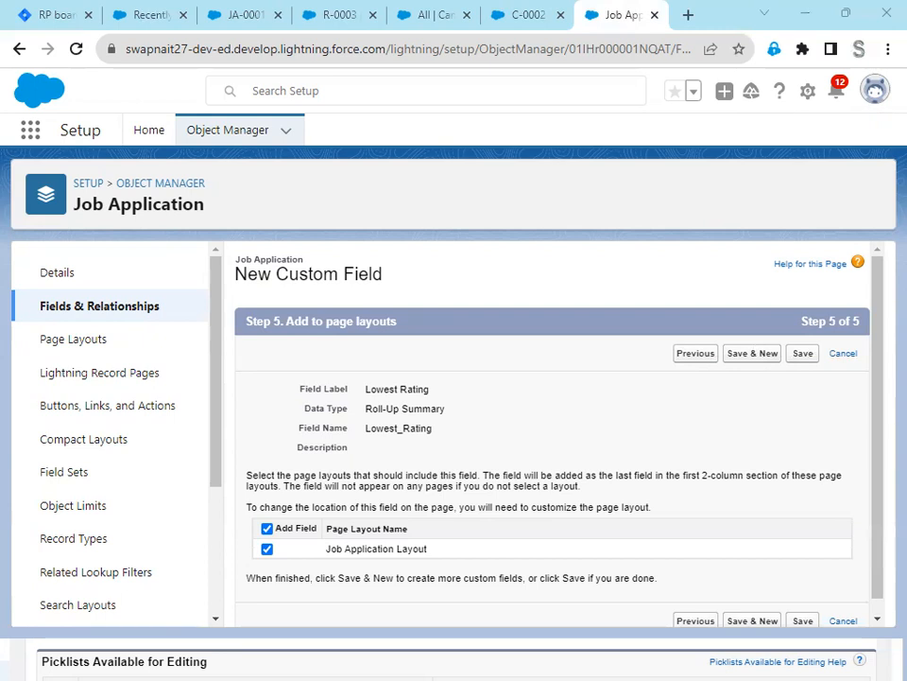
pyautogui.click(803, 356)
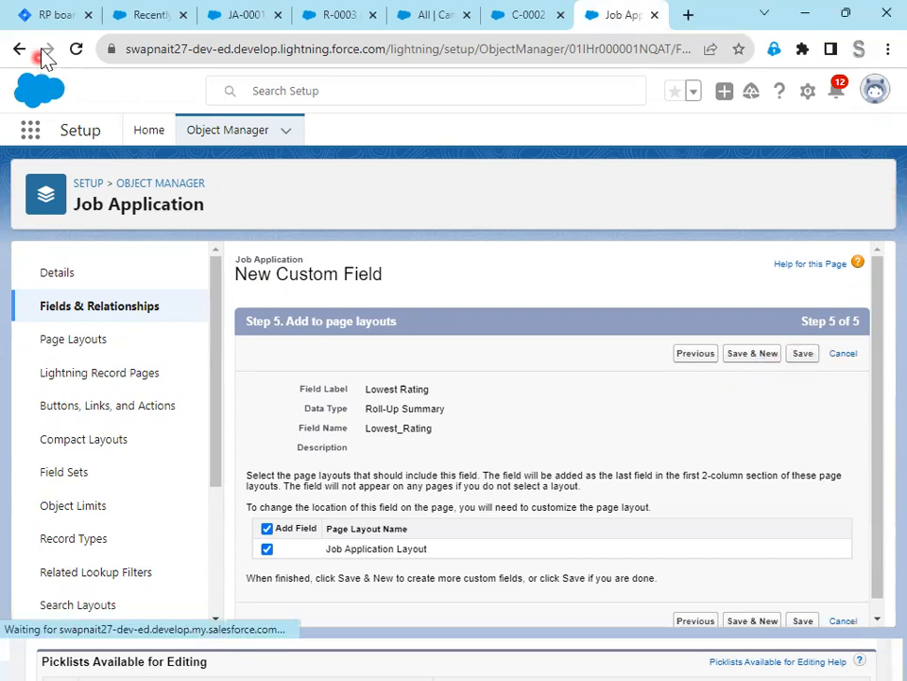
# Highlight the Number of Best Review label in the description of Jira issue RP-12.
pyautogui.click(53, 16)
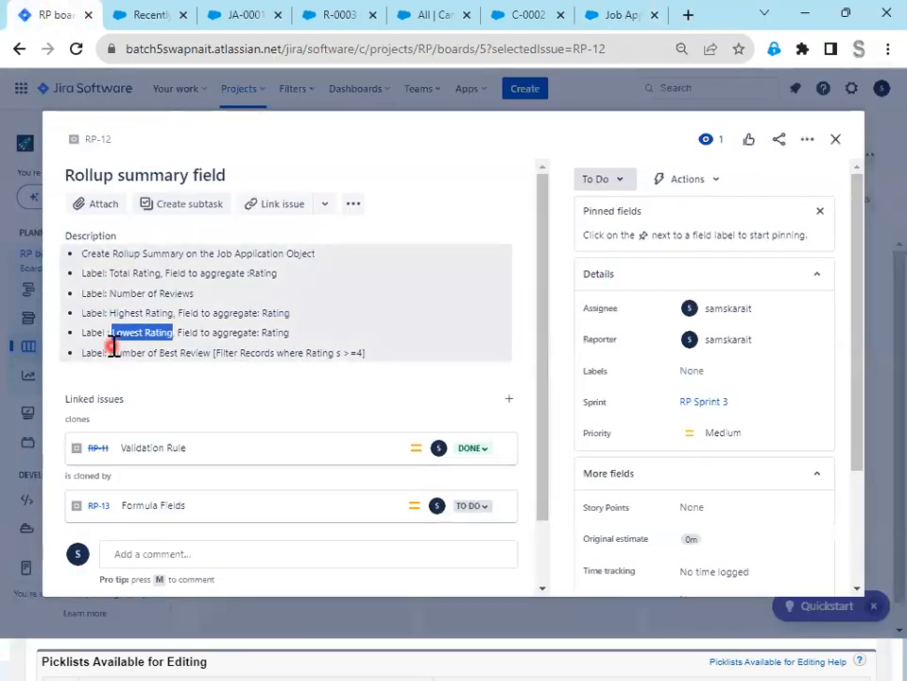
pyautogui.moveTo(106, 351); pyautogui.dragTo(206, 343)
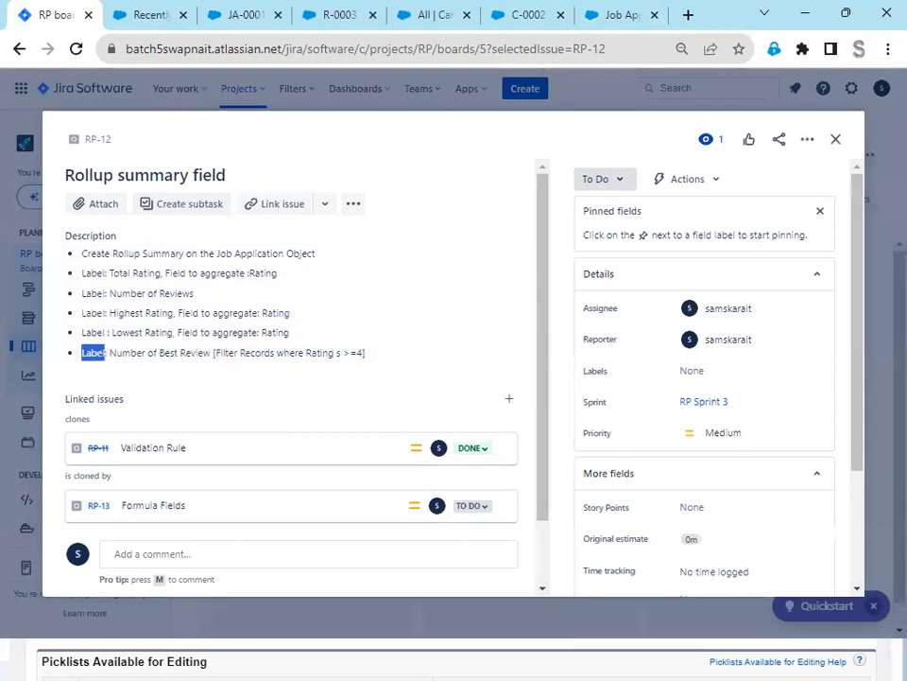
pyautogui.hotkey('alt', 'Tab')
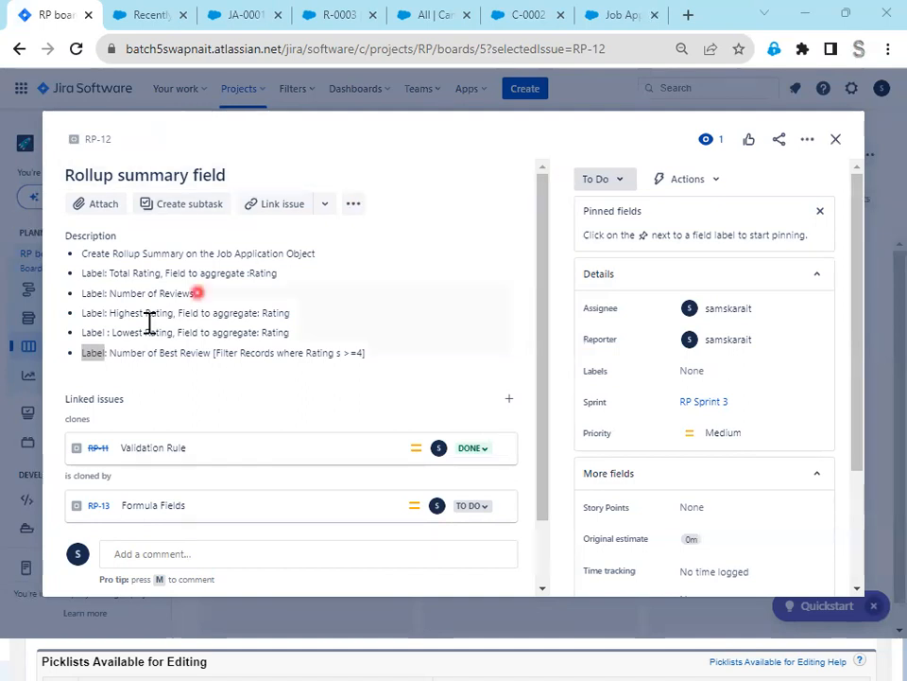
pyautogui.moveTo(113, 352); pyautogui.dragTo(212, 354)
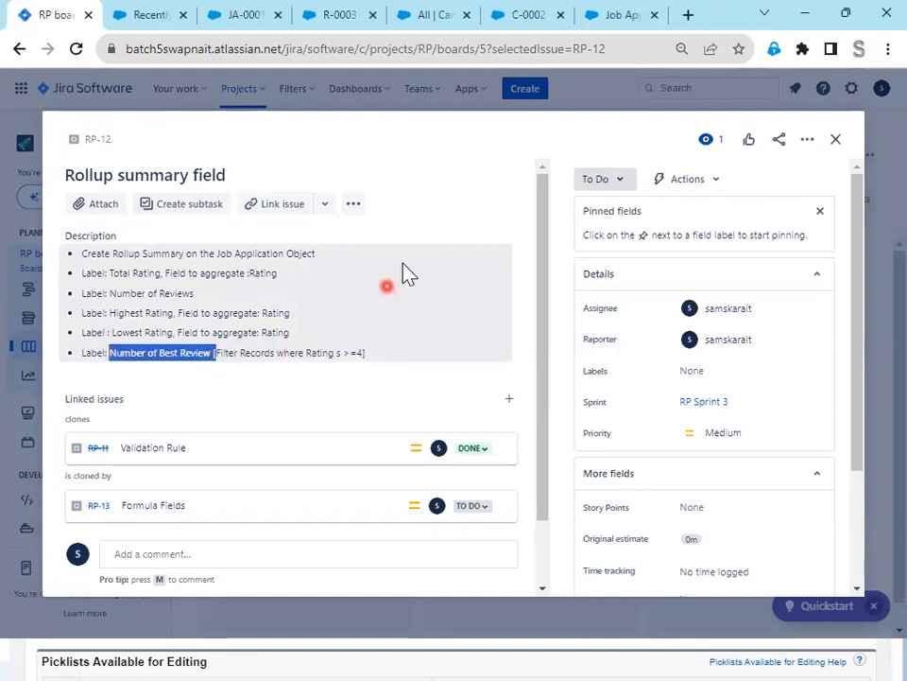
# Switch to the Job Application object in Salesforce setup and start a new custom field of type Roll-Up Summary.
pyautogui.click(624, 16)
pyautogui.click(502, 271)
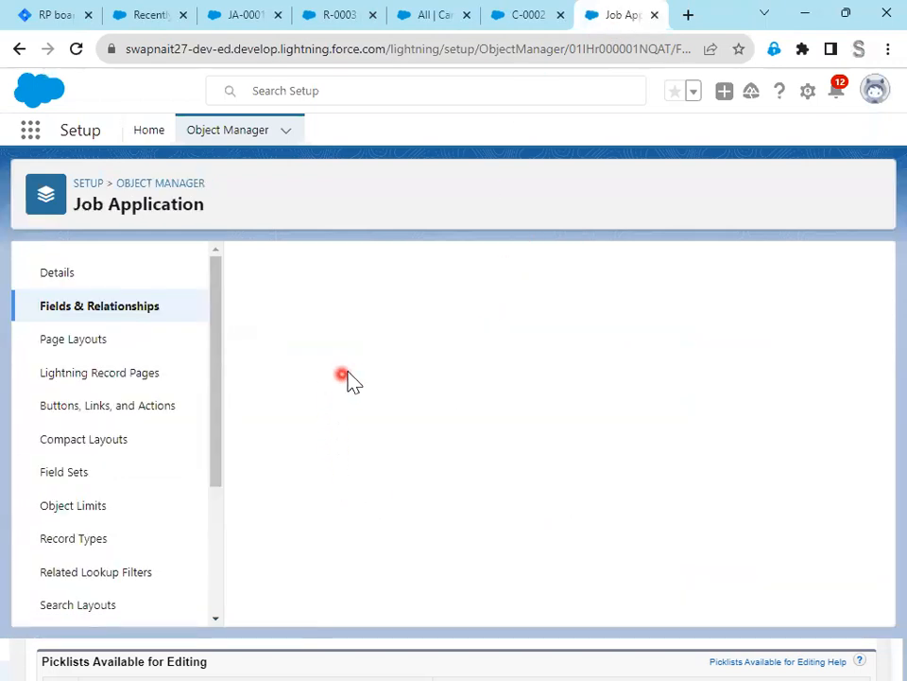
pyautogui.scroll(-1, 335, 545)
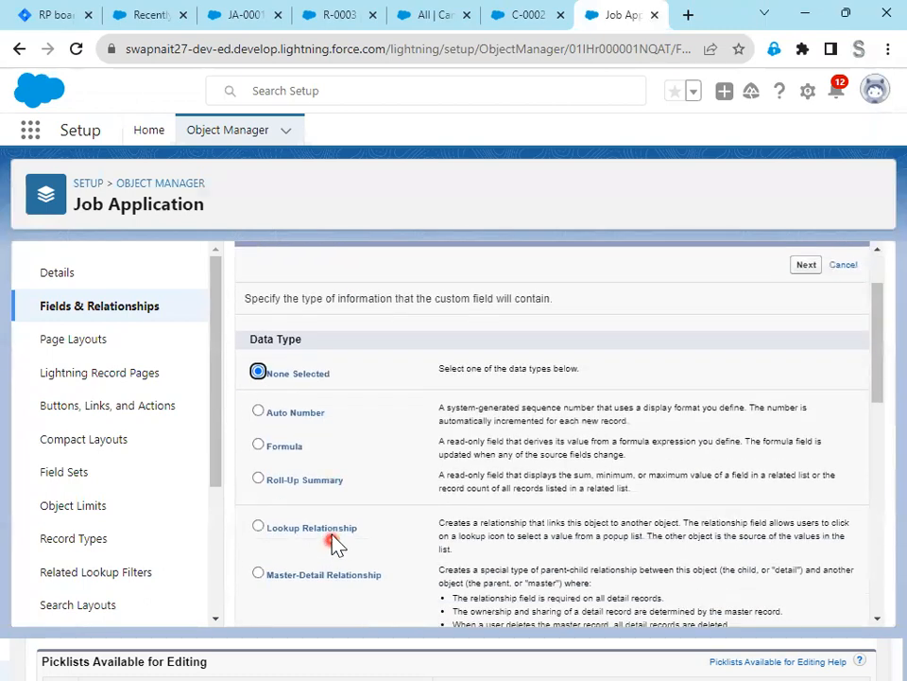
pyautogui.click(322, 484)
pyautogui.scroll(1, 718, 438)
pyautogui.click(806, 357)
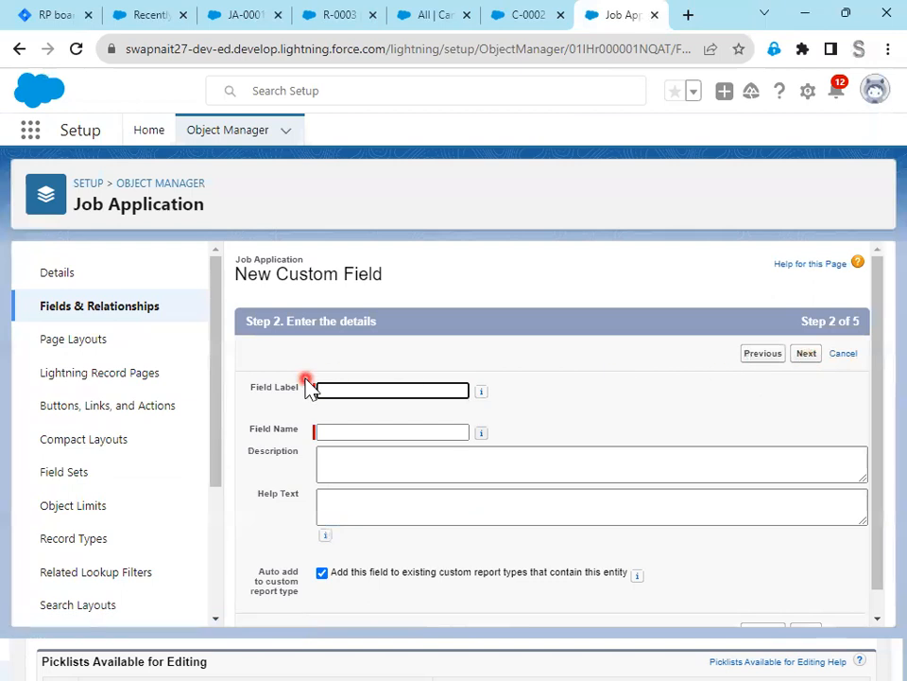
# Label the roll-up field Number of Best Review with field name Number_of_Best_Review and continue to the summary calculation.
pyautogui.click(331, 390)
pyautogui.write('Number of Best Review')
pyautogui.click(483, 416)
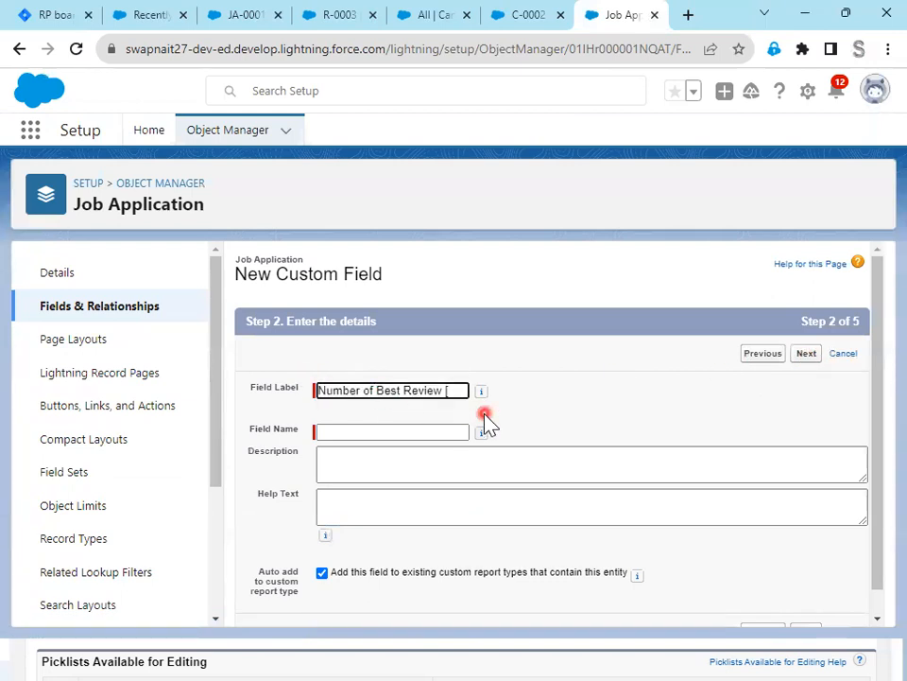
pyautogui.click(574, 421)
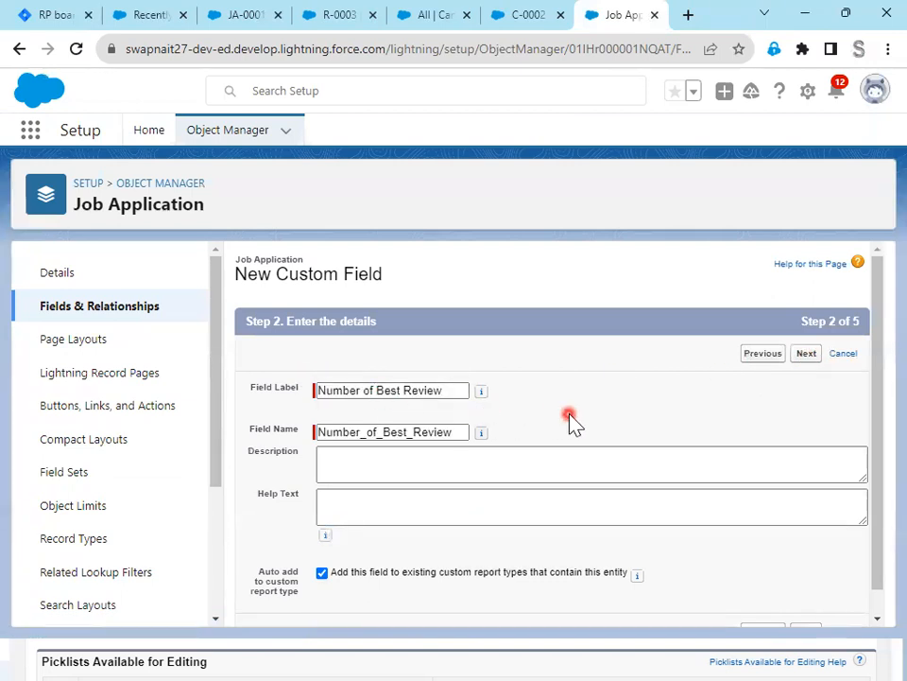
pyautogui.click(805, 354)
# Set Reviews as the summarized object and COUNT as the roll-up type.
pyautogui.click(399, 428)
pyautogui.click(397, 467)
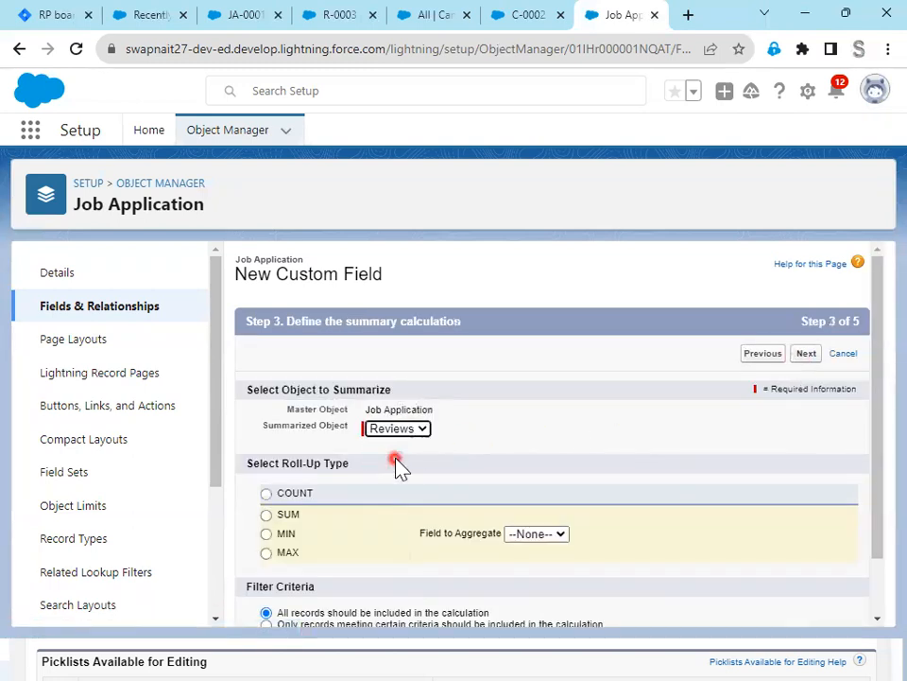
pyautogui.click(324, 493)
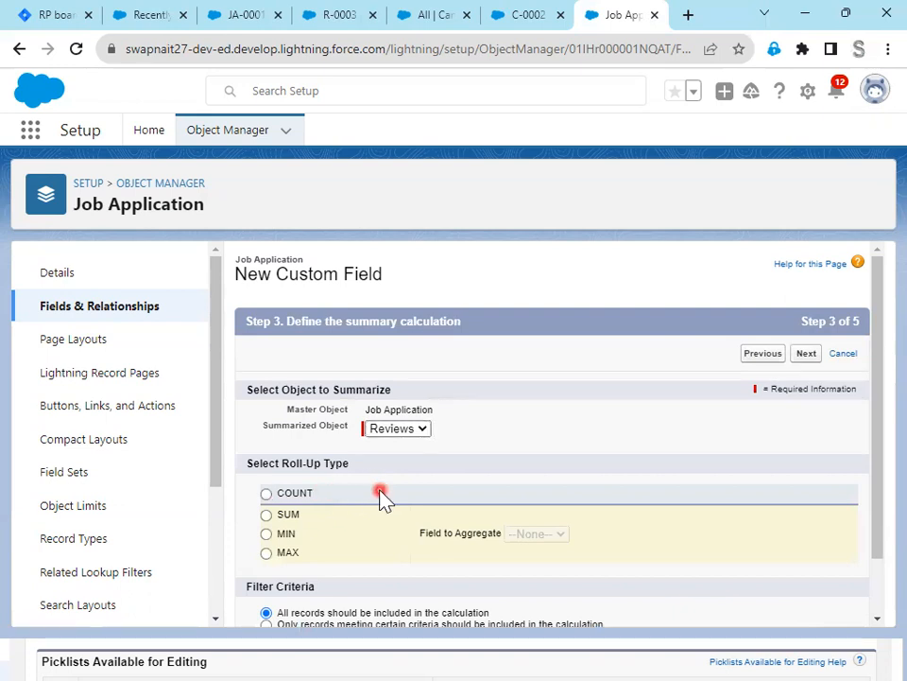
pyautogui.click(299, 493)
pyautogui.scroll(-1, 375, 516)
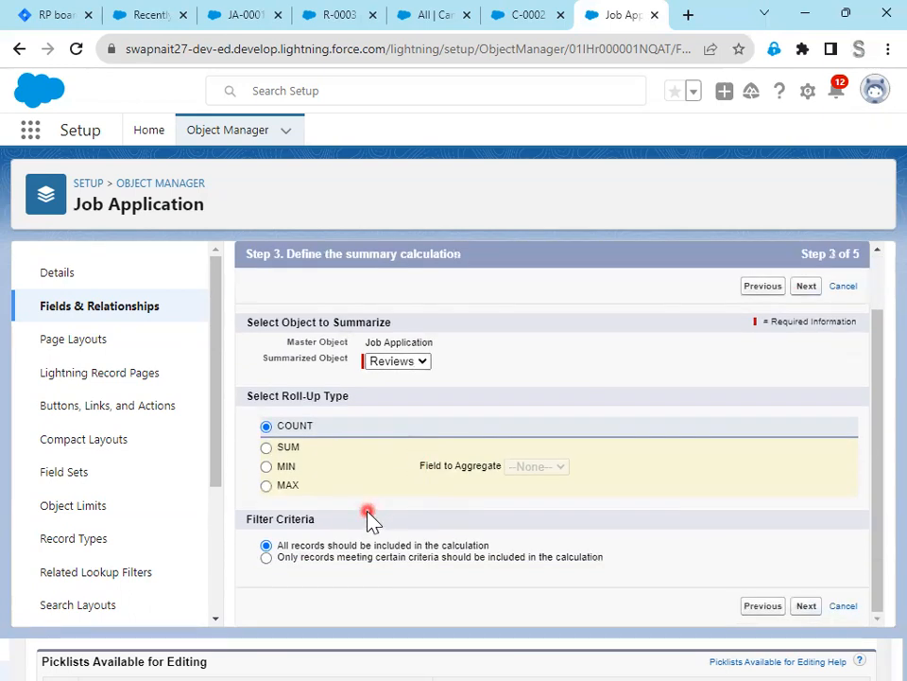
# Include only records meeting certain criteria in the calculation, with the filter Rating greater or equal 4.
pyautogui.click(378, 558)
pyautogui.scroll(-2, 349, 496)
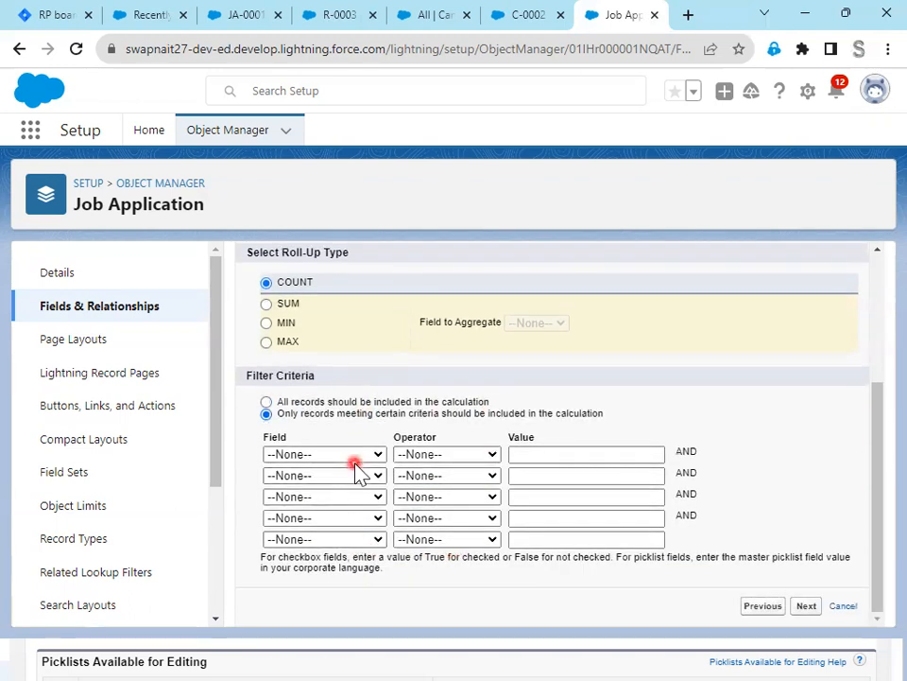
pyautogui.click(356, 455)
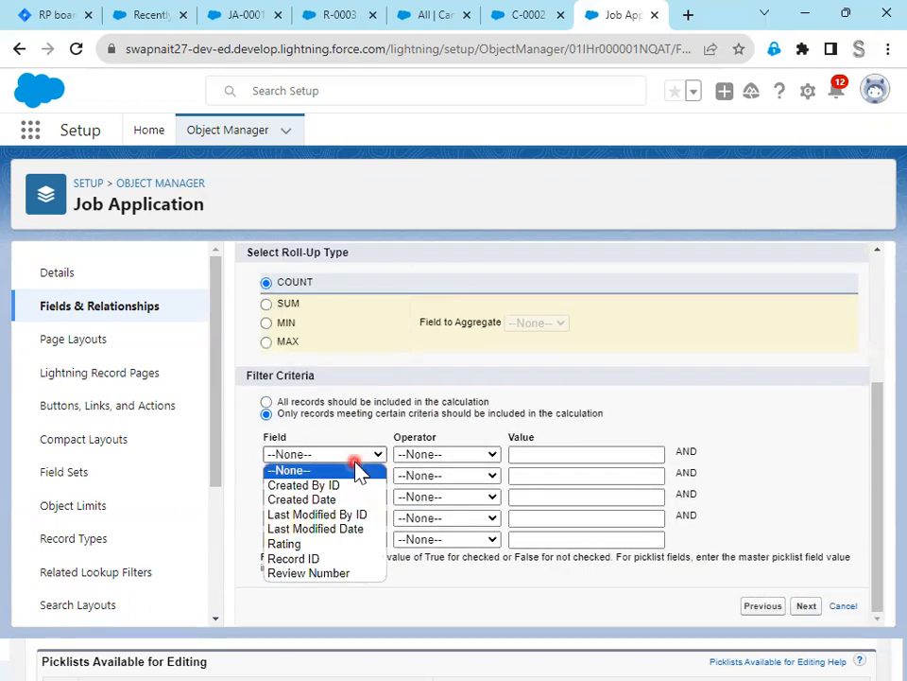
pyautogui.click(330, 545)
pyautogui.click(463, 456)
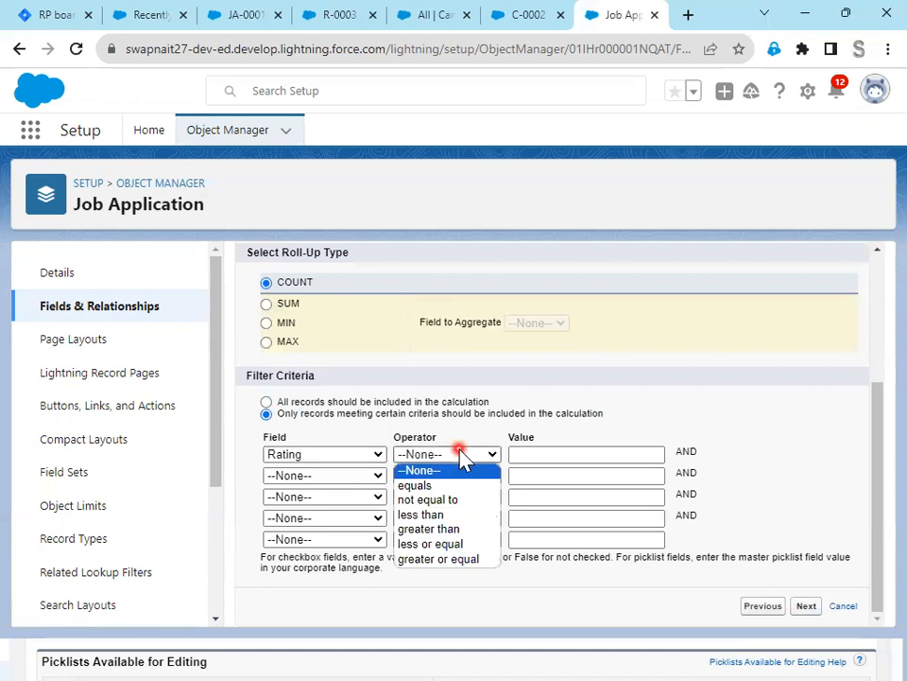
pyautogui.click(452, 528)
pyautogui.click(549, 453)
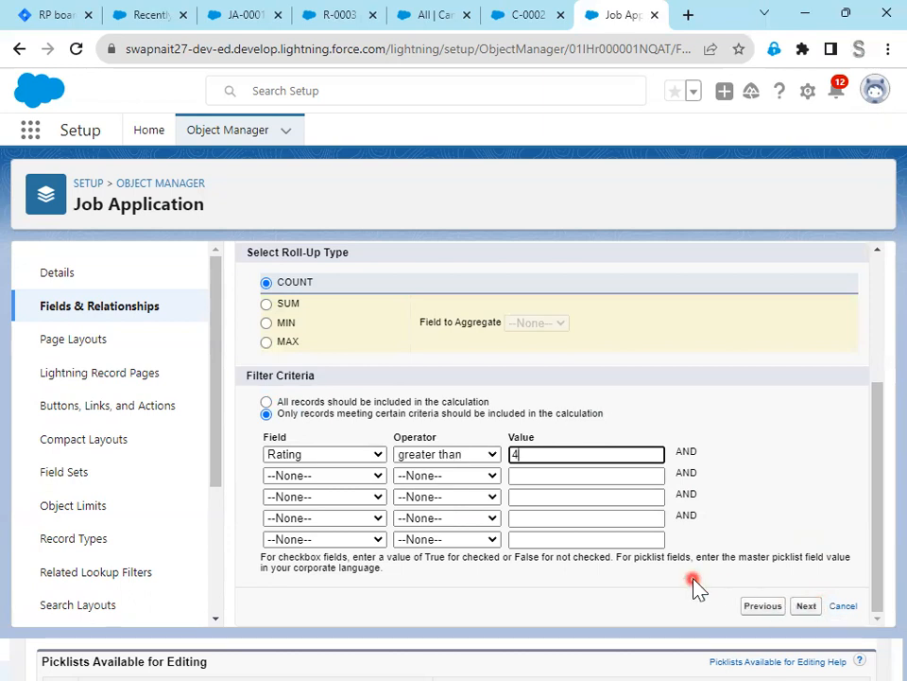
pyautogui.click(486, 456)
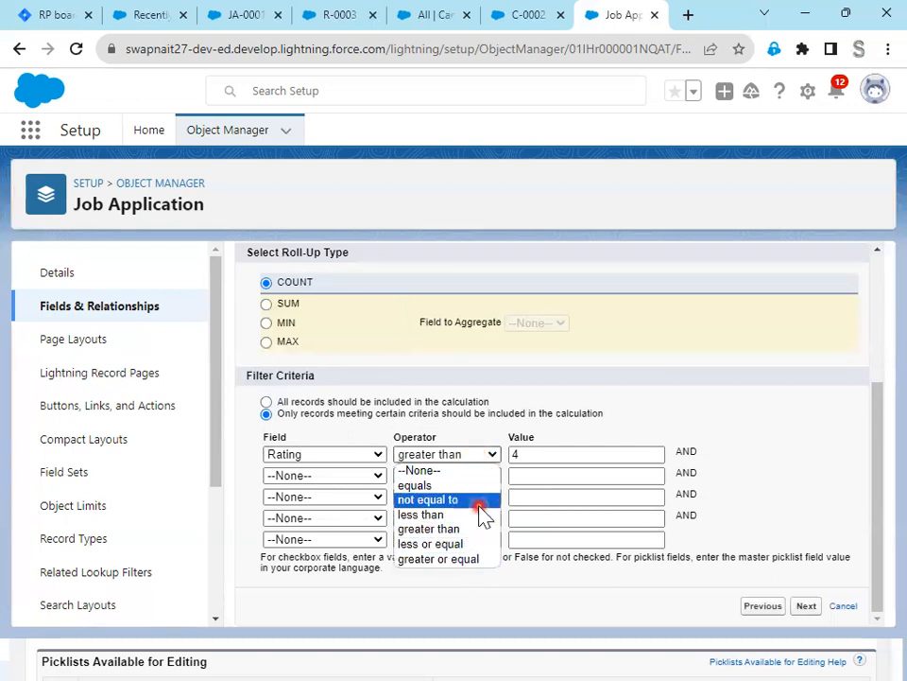
pyautogui.click(491, 559)
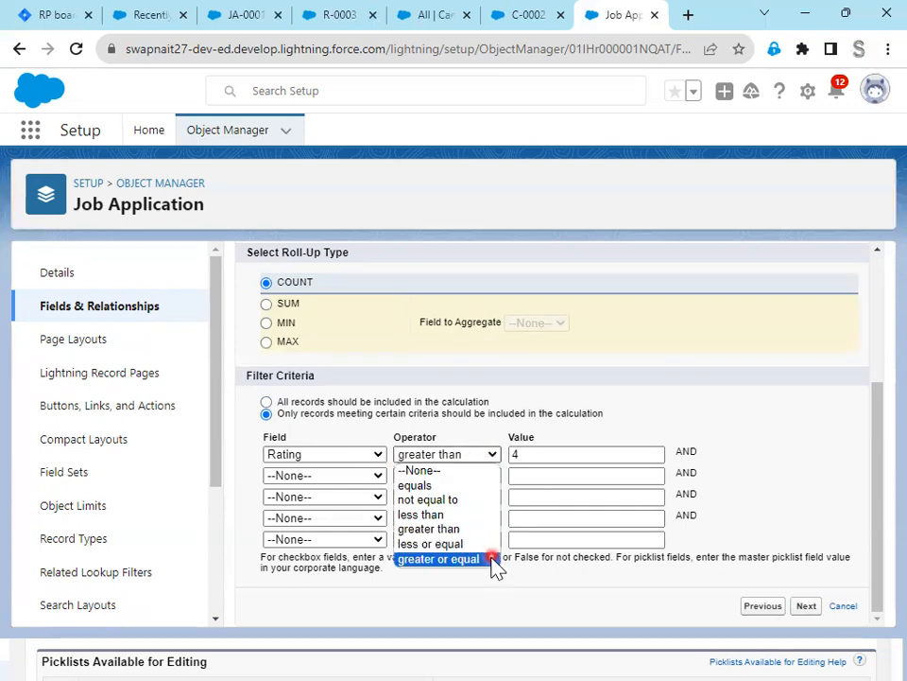
# Save the Number of Best Review field with default field-level security and page layout, and check it in the field list.
pyautogui.click(806, 606)
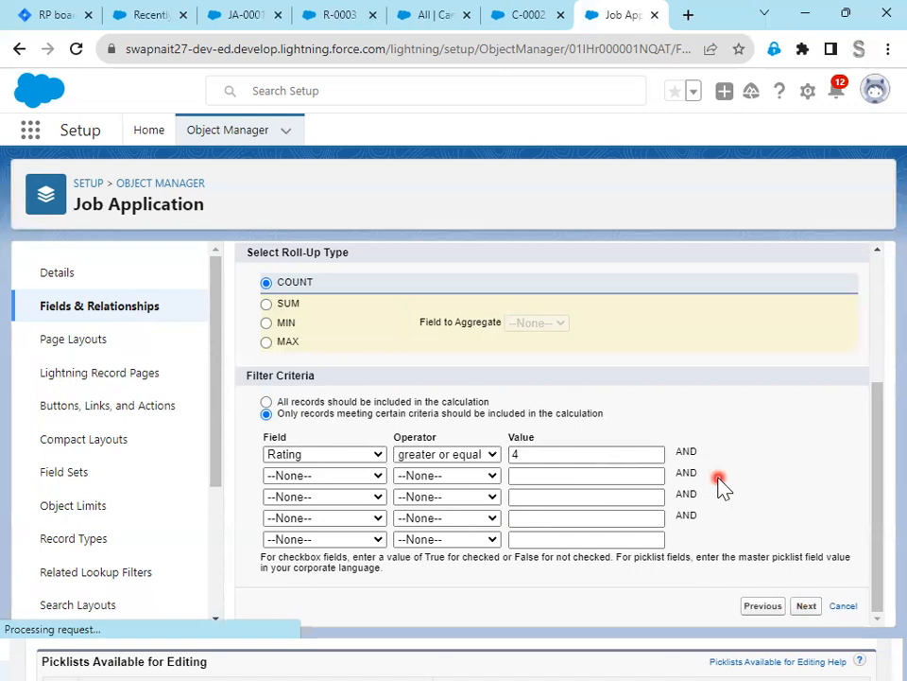
pyautogui.click(808, 355)
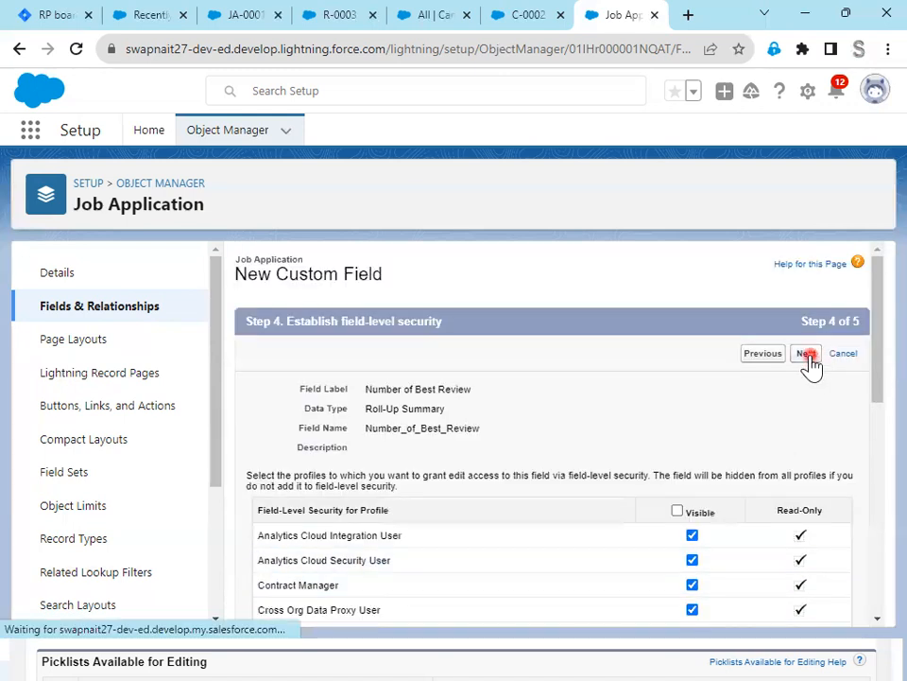
pyautogui.click(802, 355)
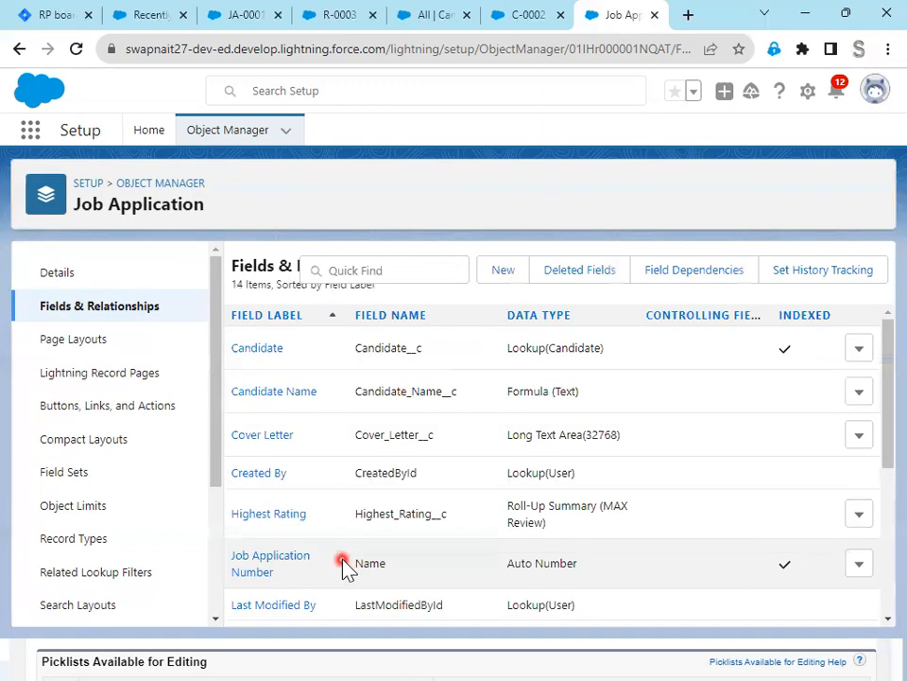
pyautogui.scroll(-5, 657, 594)
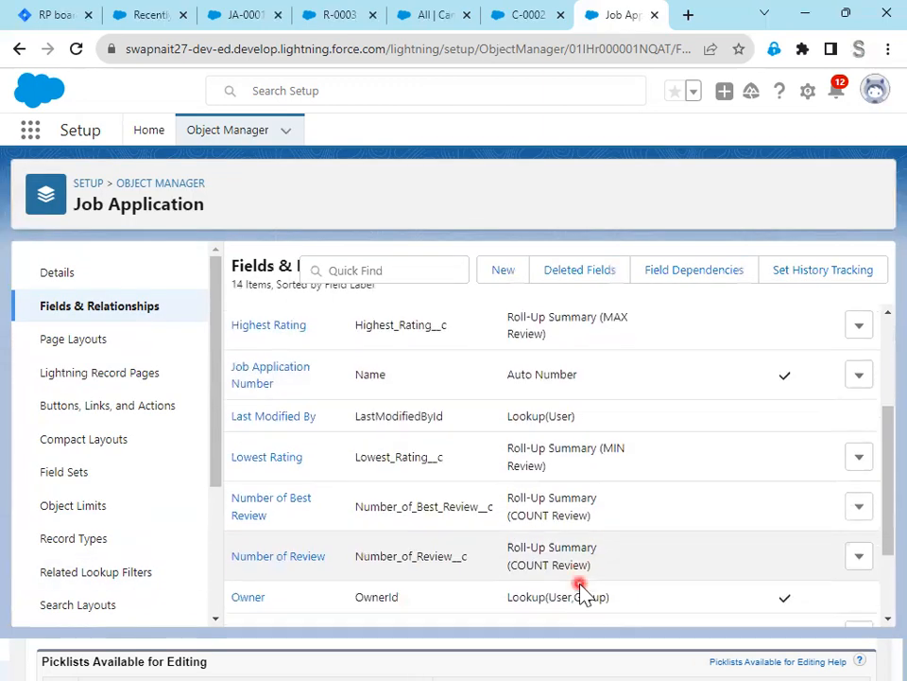
# Switch to Jira issue RP-12 and set its Story Points to 1.
pyautogui.click(28, 14)
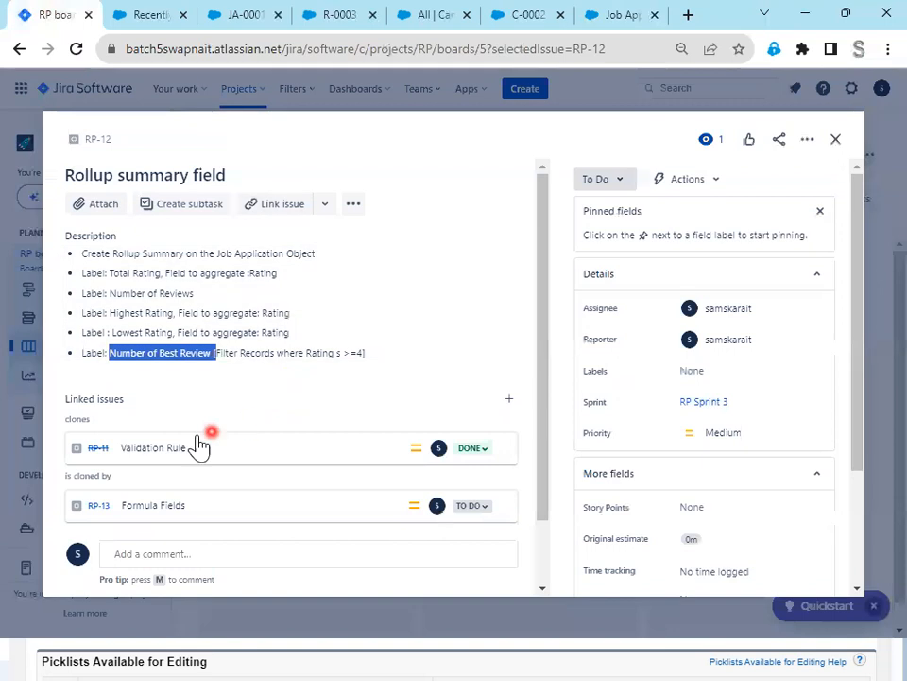
pyautogui.click(707, 508)
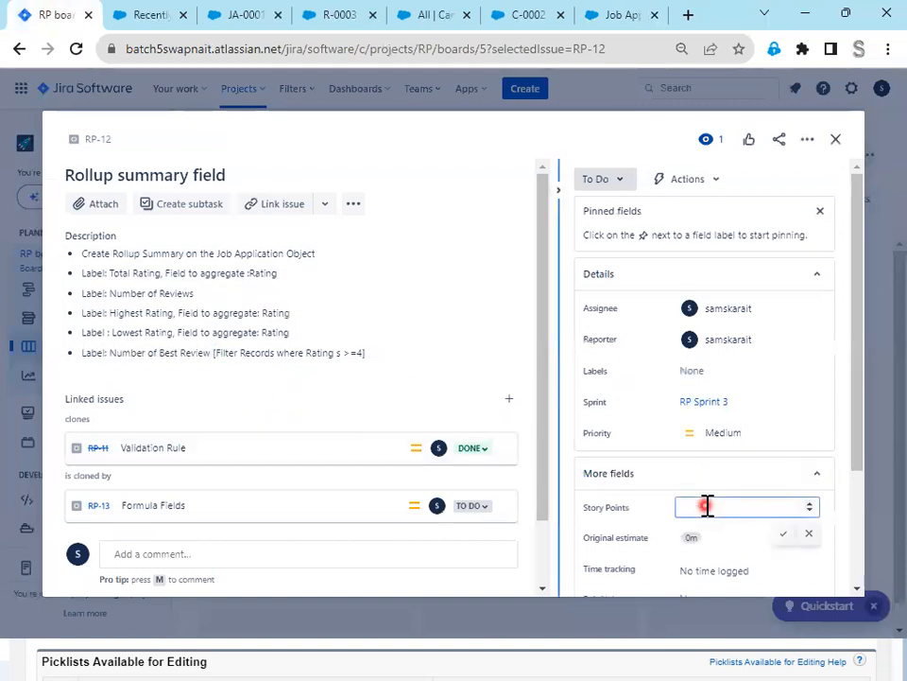
pyautogui.write('1')
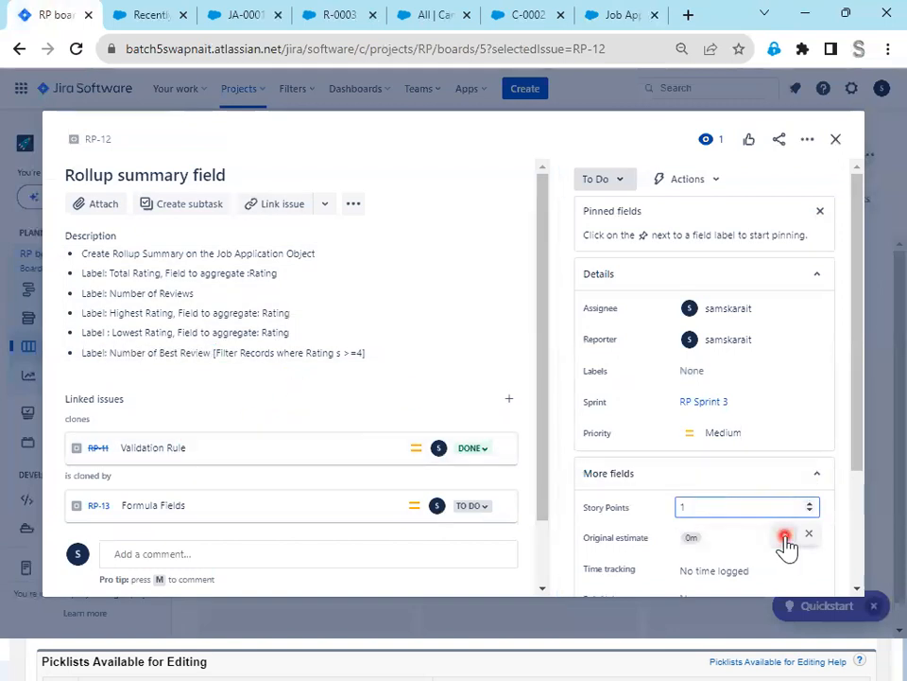
pyautogui.click(784, 533)
# Move RP-12 through In Progress to Done and close the issue.
pyautogui.click(613, 186)
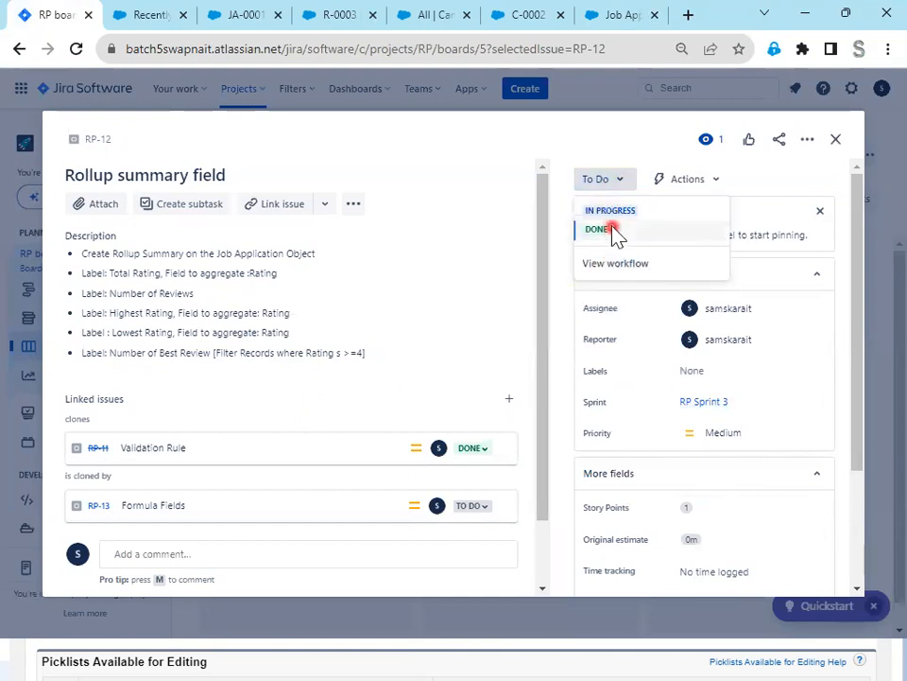
pyautogui.click(615, 210)
pyautogui.click(611, 182)
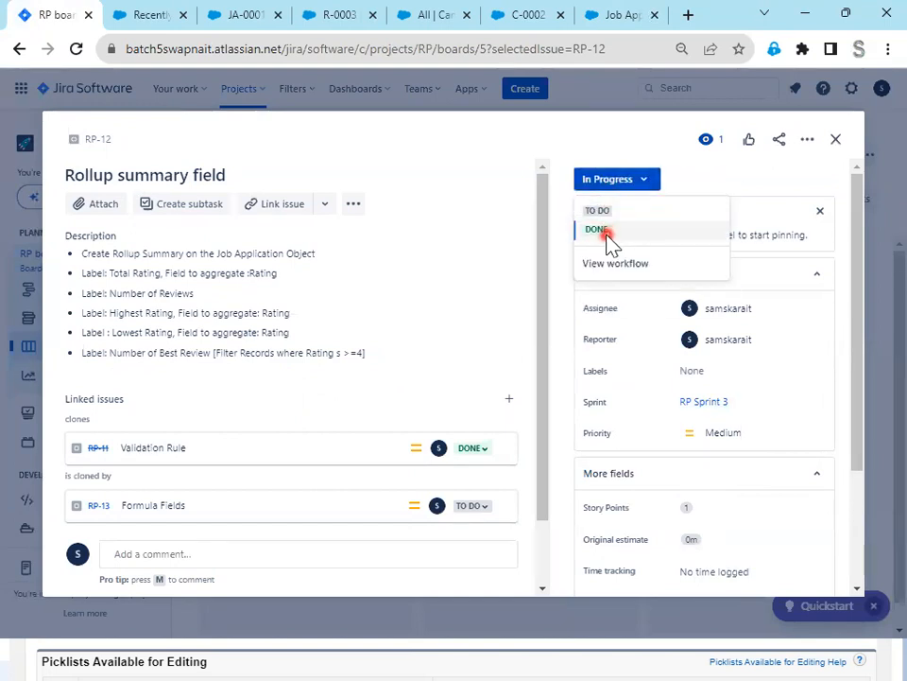
pyautogui.click(608, 229)
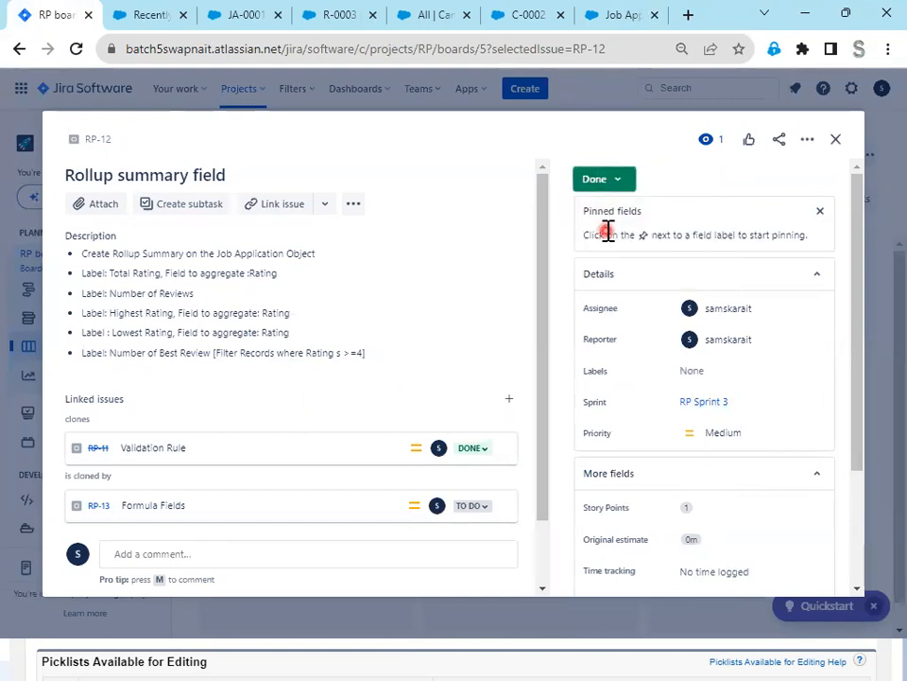
pyautogui.click(837, 141)
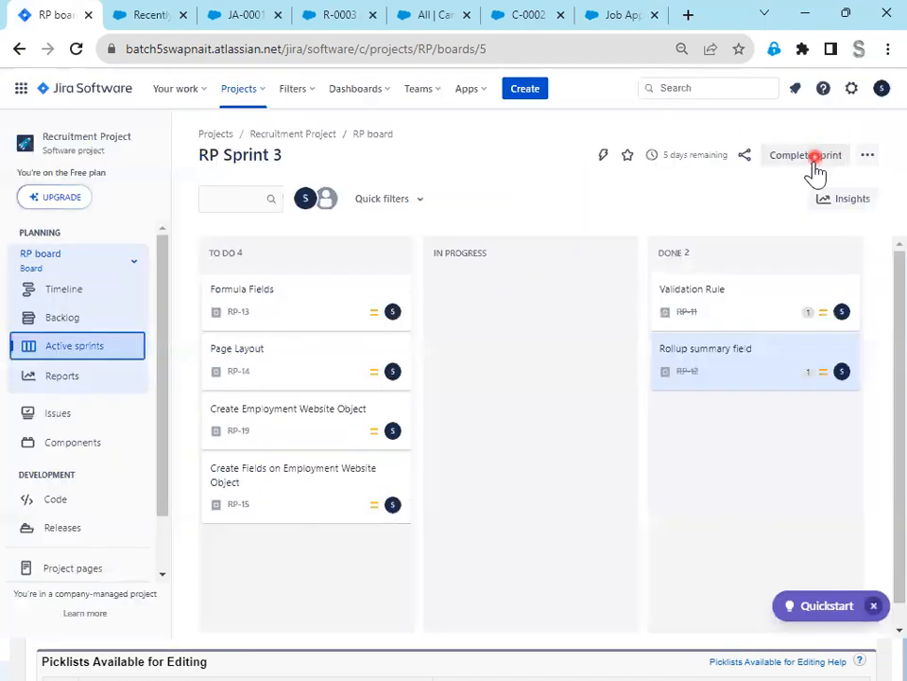
# Open the Formula Fields issue RP-13 from the sprint board and change its status to In Progress.
pyautogui.click(282, 302)
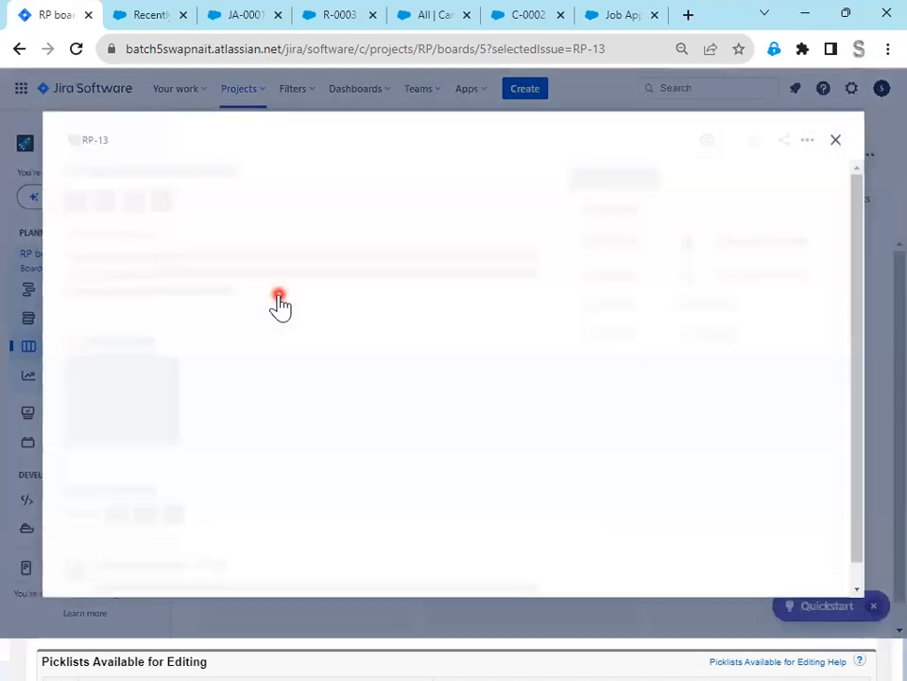
pyautogui.click(619, 179)
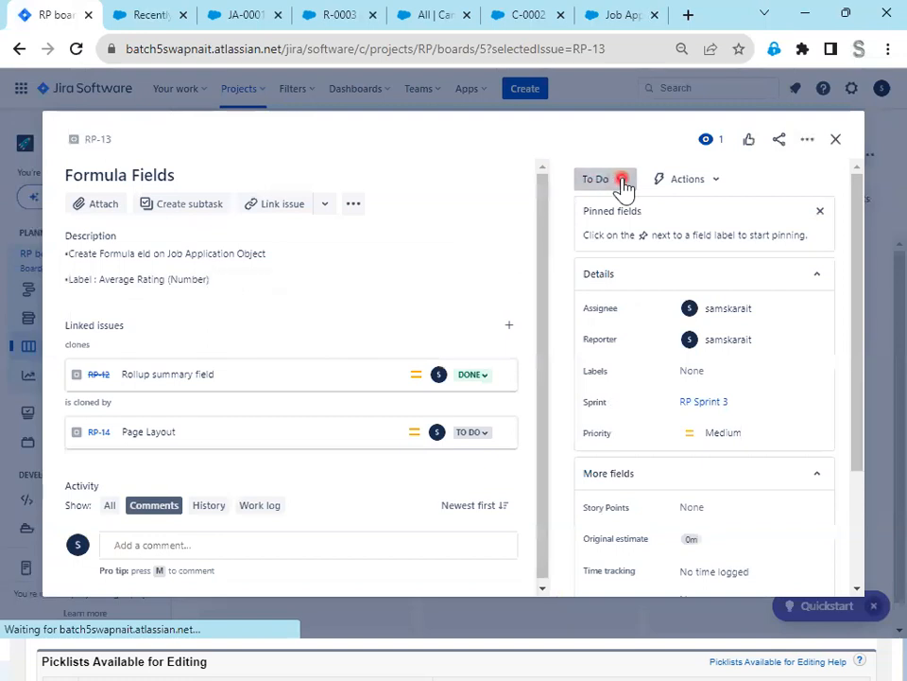
pyautogui.click(610, 210)
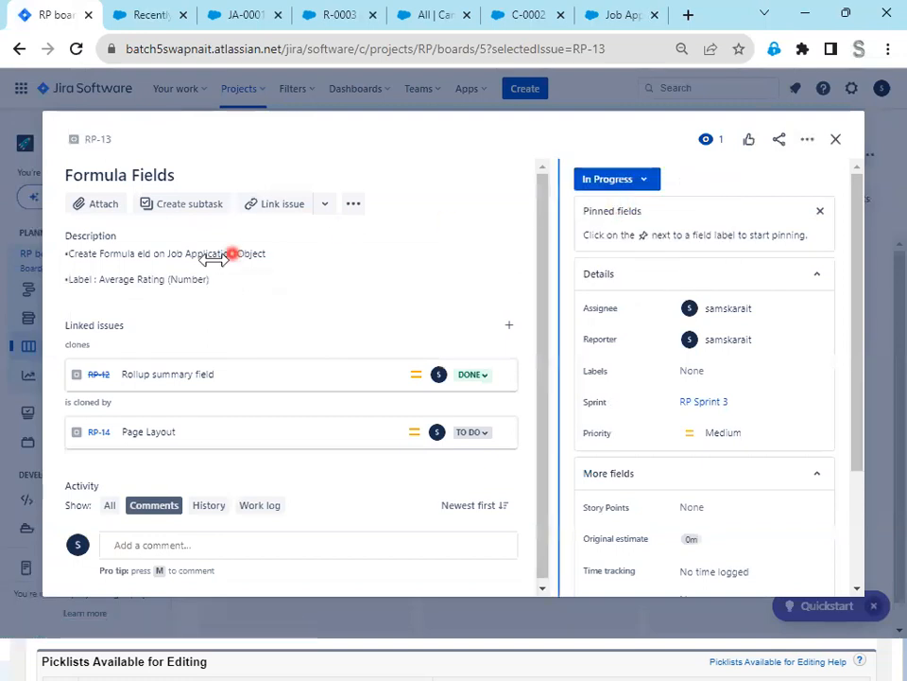
# Review the formula field requirement in the RP-13 description and copy the label Average Rating (Number).
pyautogui.moveTo(137, 253); pyautogui.dragTo(274, 251)
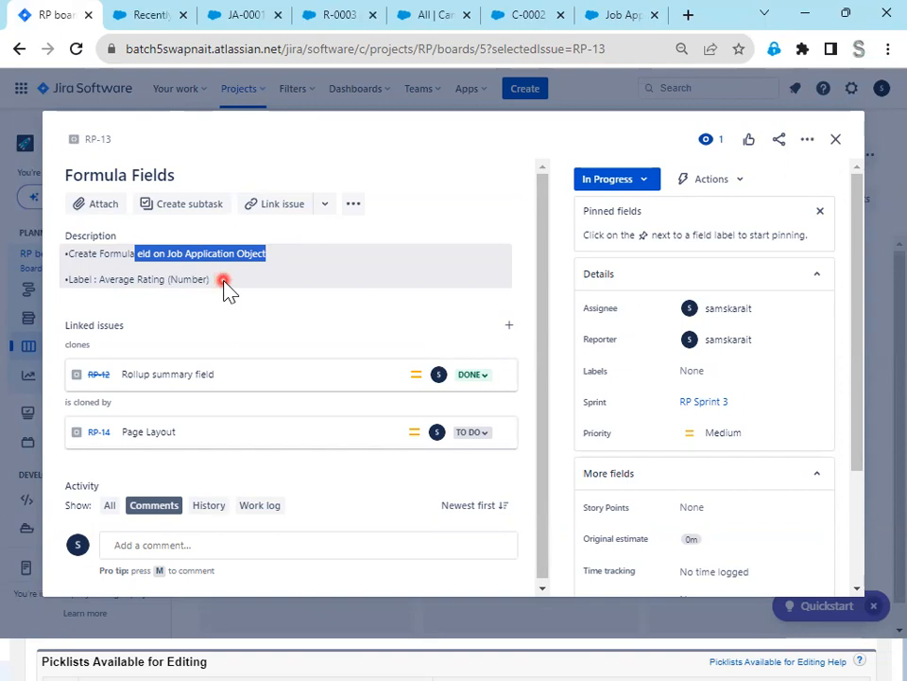
pyautogui.moveTo(215, 281); pyautogui.dragTo(100, 282)
pyautogui.rightClick(116, 280)
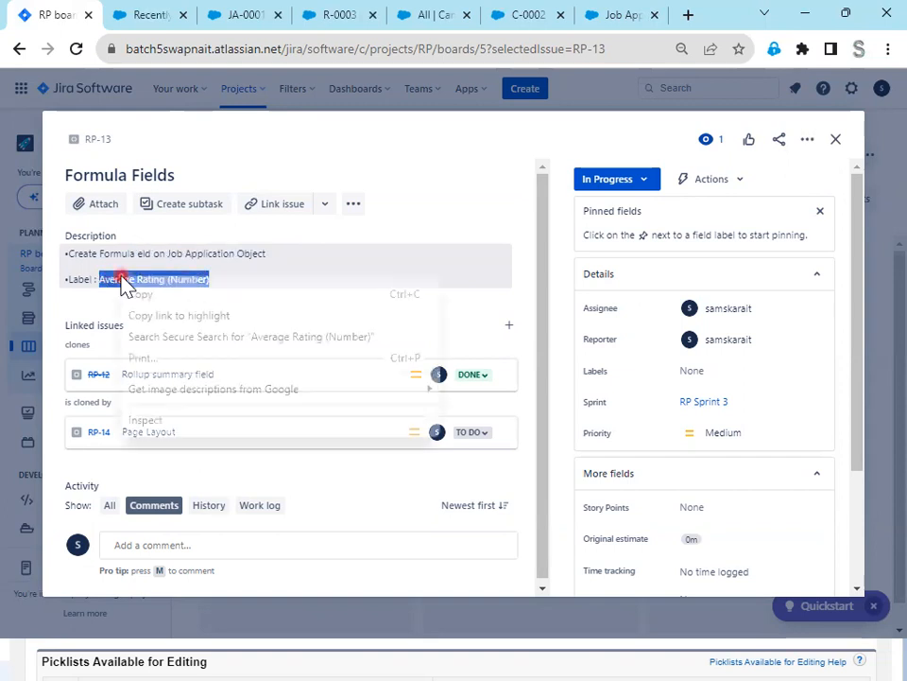
pyautogui.click(149, 292)
# Set the Story Points of RP-13 to 1.
pyautogui.click(694, 506)
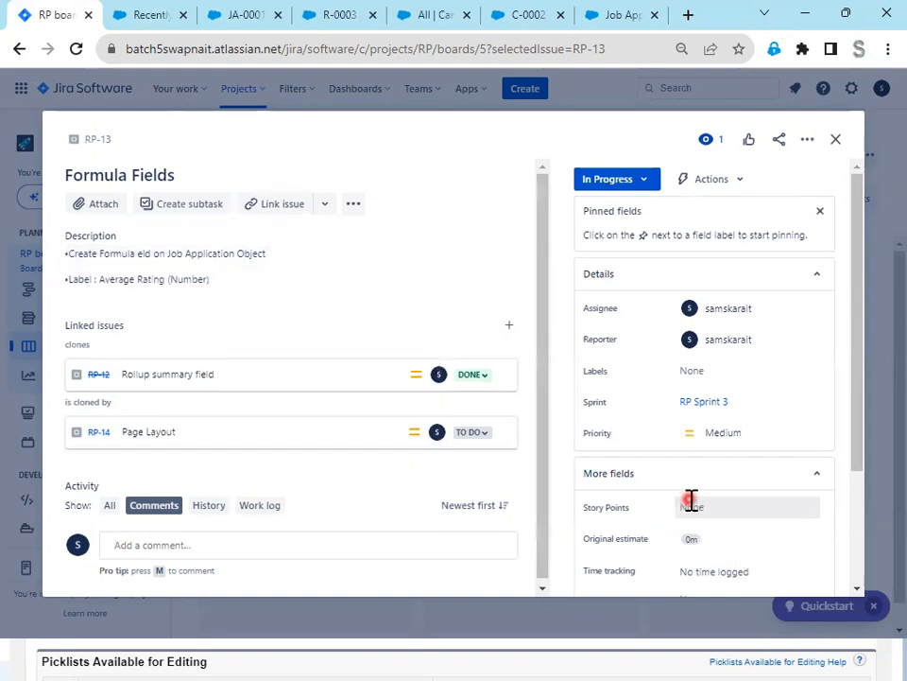
pyautogui.click(810, 503)
pyautogui.click(784, 533)
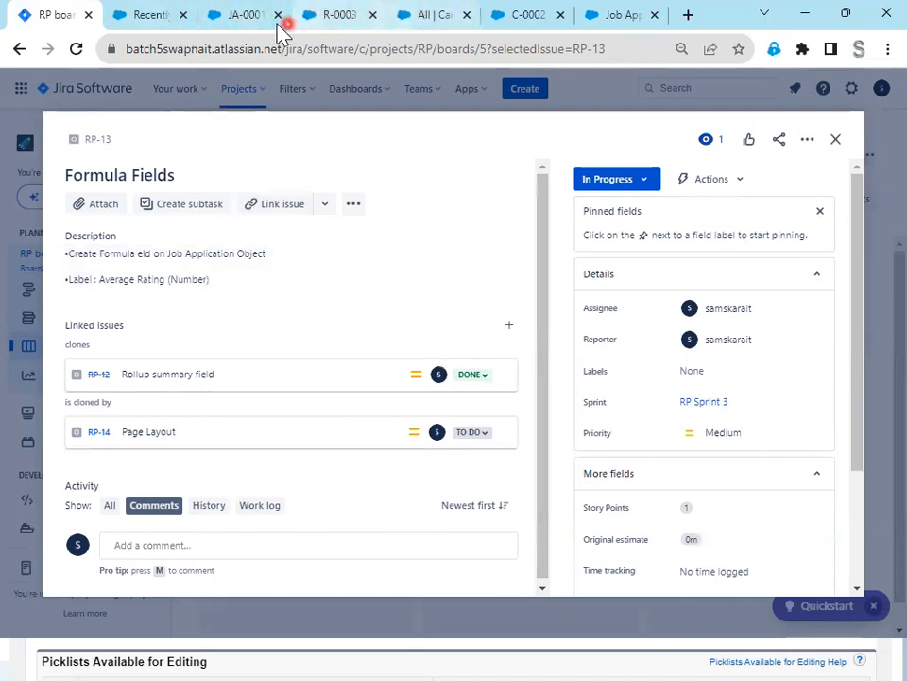
# Switch to the Job Application object's fields in Salesforce setup and start a new custom field of type Formula.
pyautogui.click(242, 19)
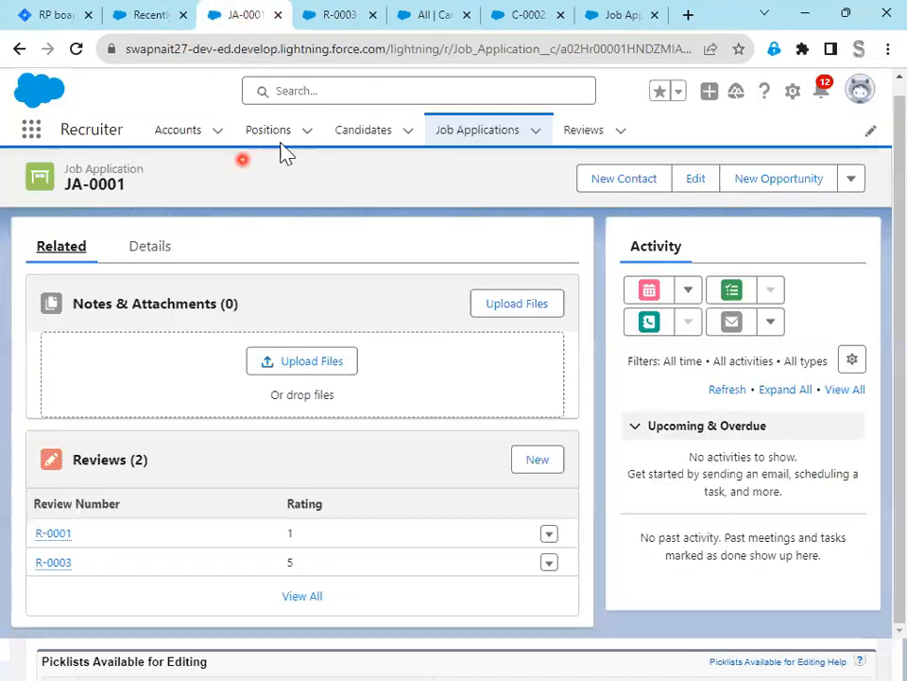
pyautogui.click(544, 16)
pyautogui.click(620, 16)
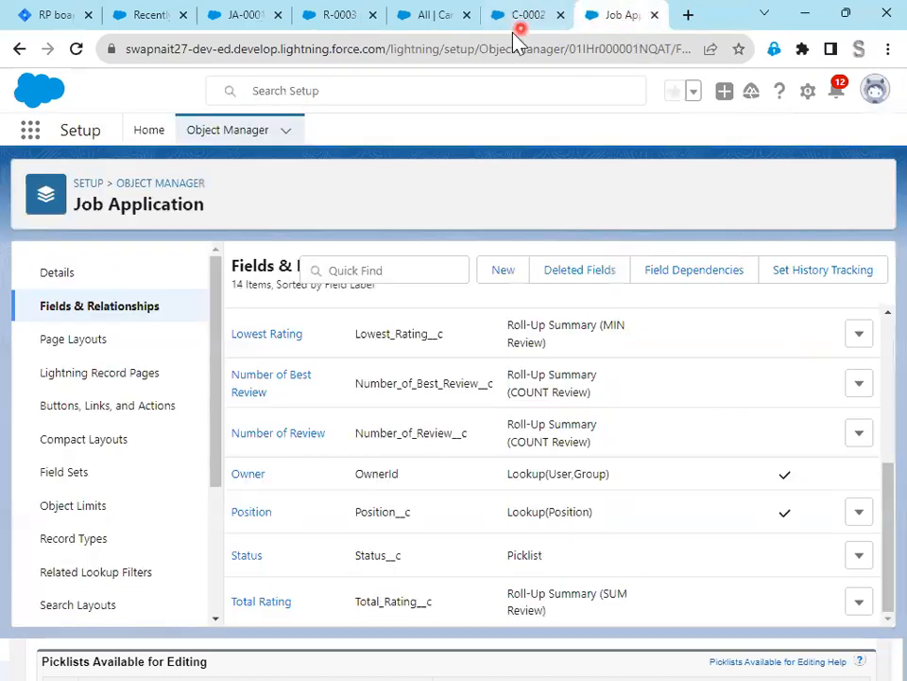
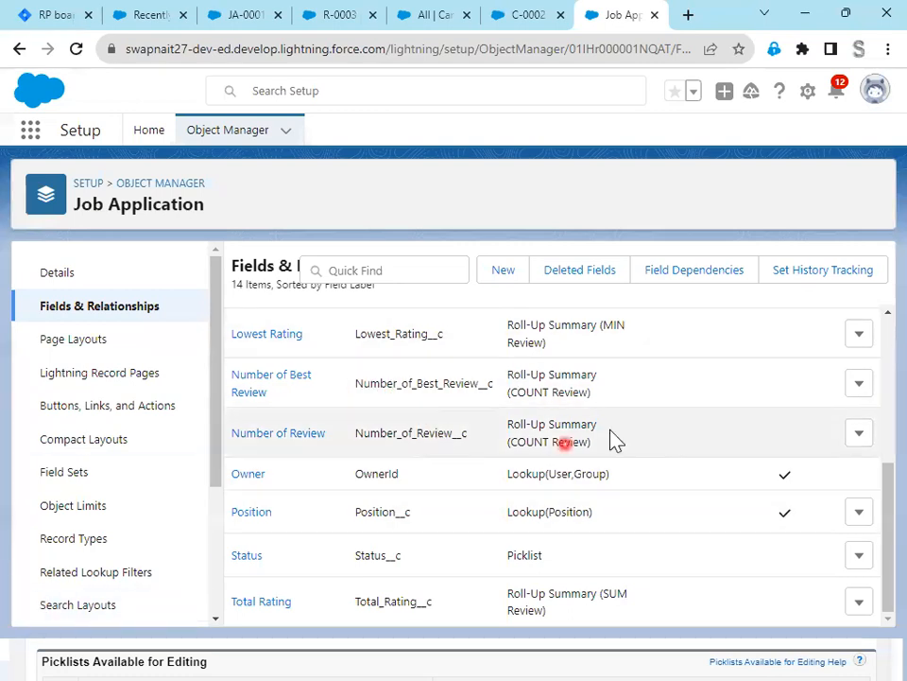
pyautogui.click(504, 272)
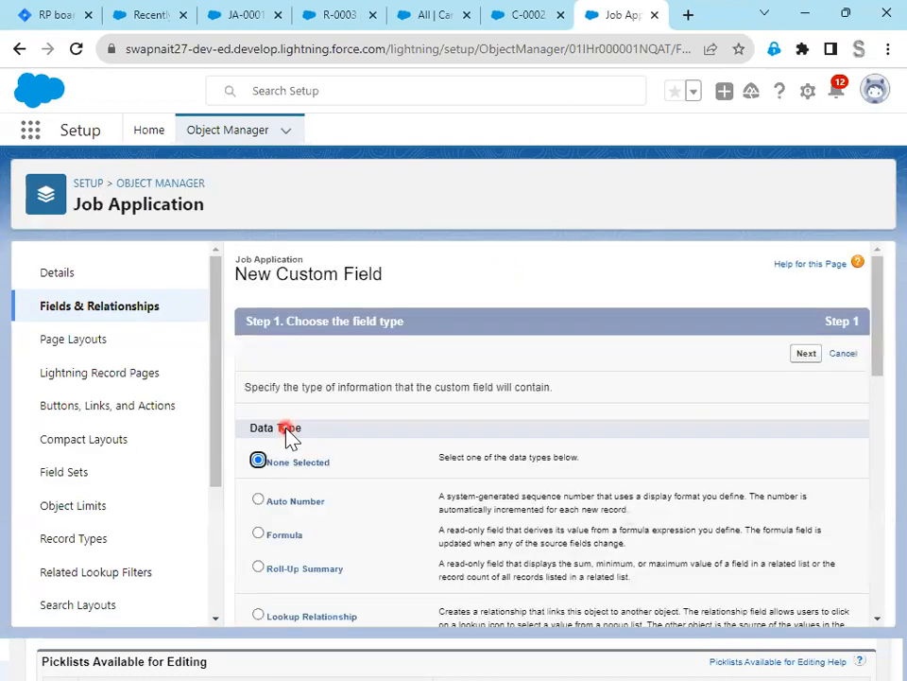
pyautogui.click(286, 535)
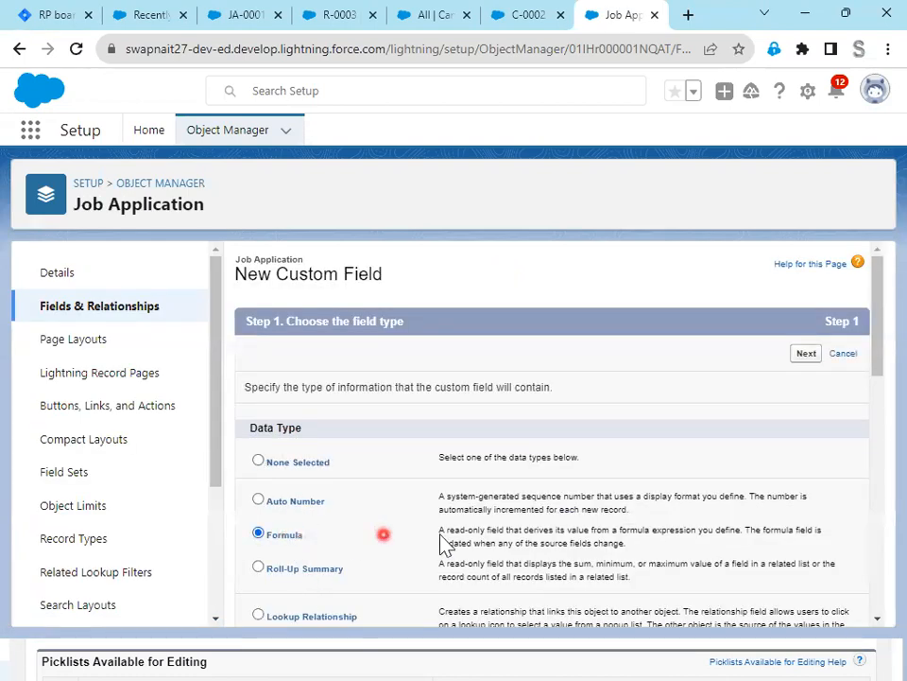
pyautogui.click(805, 355)
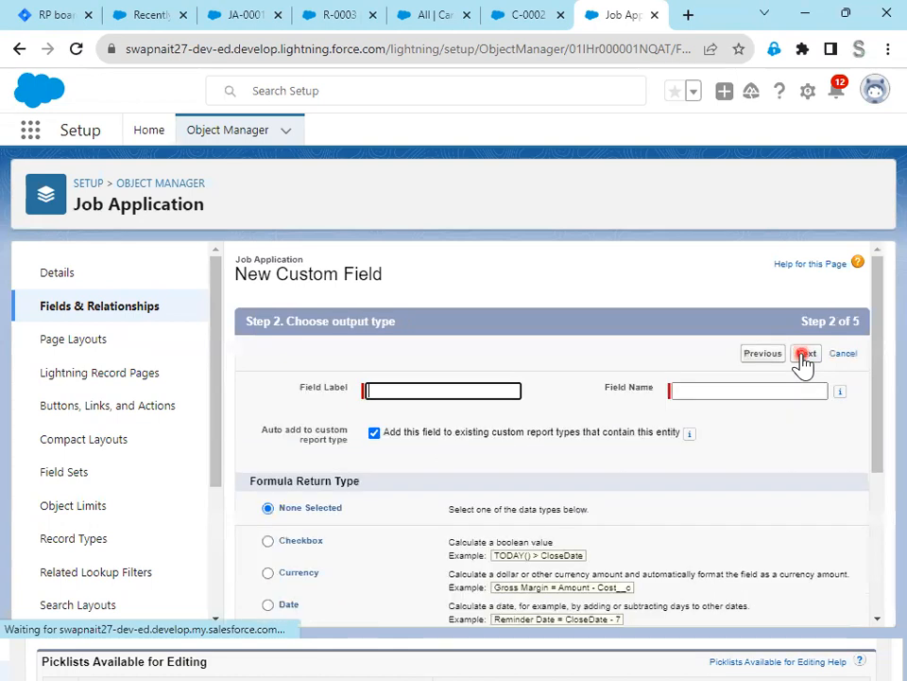
# Label the field Average Rating (Number), set its return type to Number with 2 decimal places, and continue to the formula.
pyautogui.click(392, 390)
pyautogui.write('Average Rating (Number)')
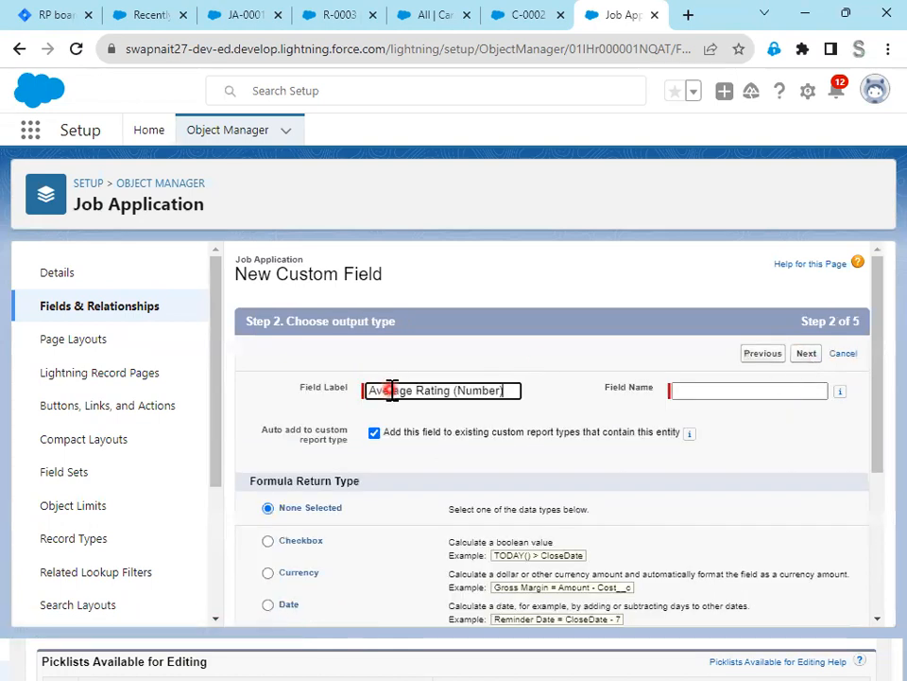
pyautogui.click(786, 473)
pyautogui.scroll(-2, 787, 473)
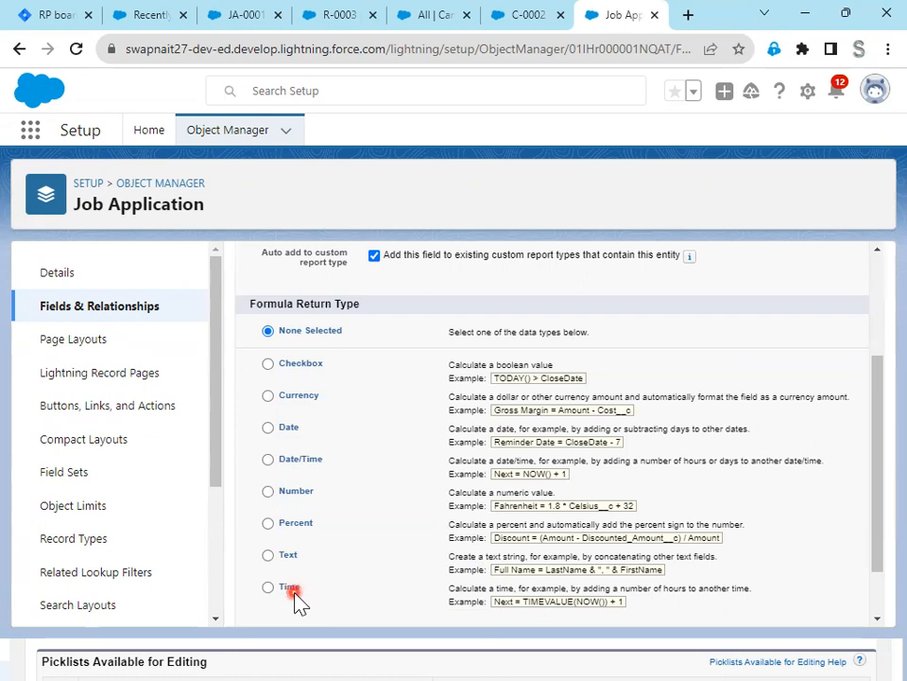
pyautogui.click(302, 499)
pyautogui.scroll(-2, 788, 567)
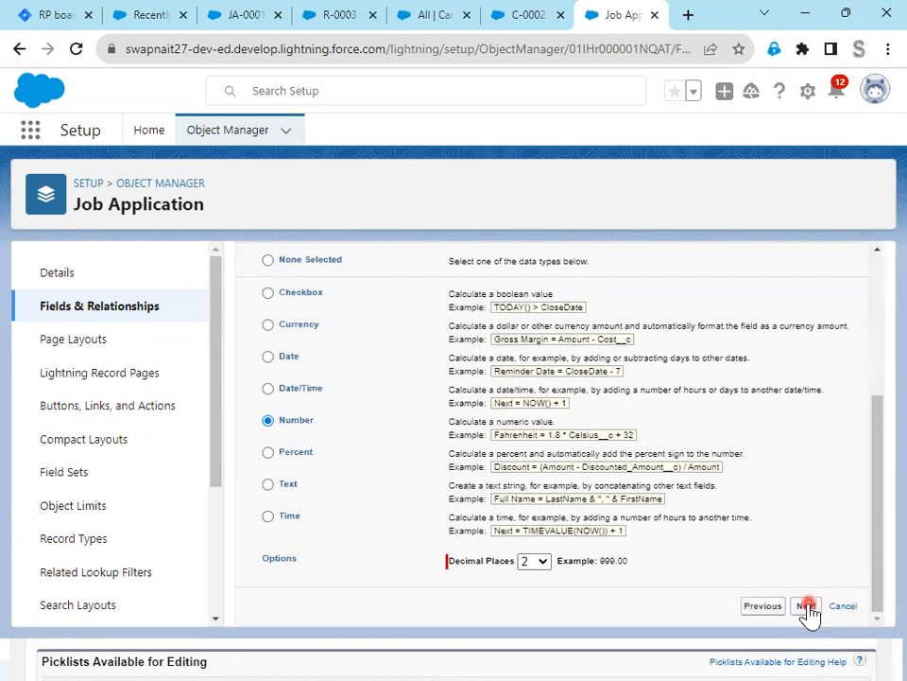
pyautogui.click(806, 606)
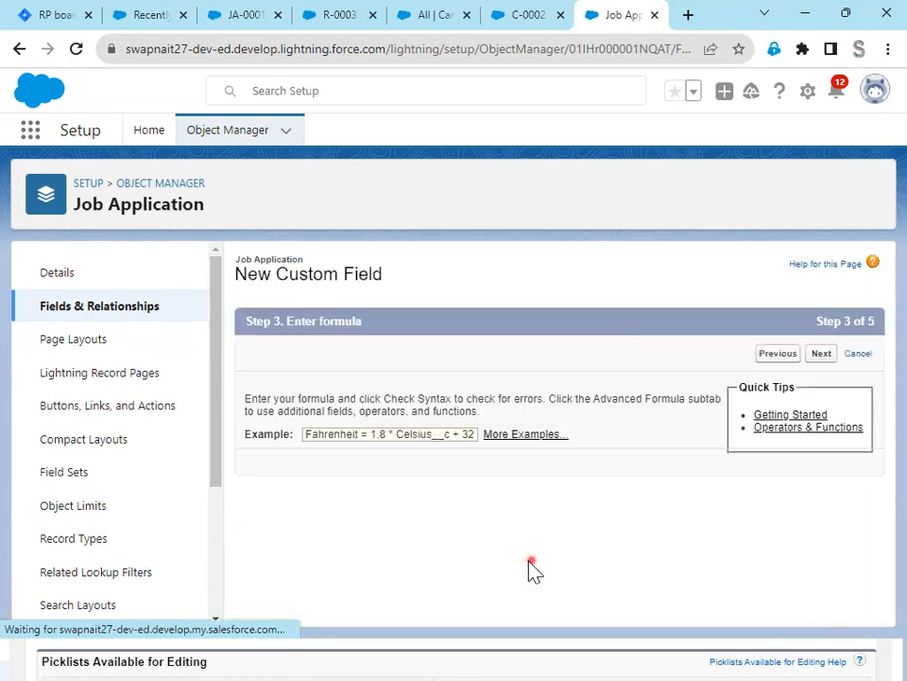
# Go back to review the field's return type and decimal places, then return to the formula page.
pyautogui.click(773, 361)
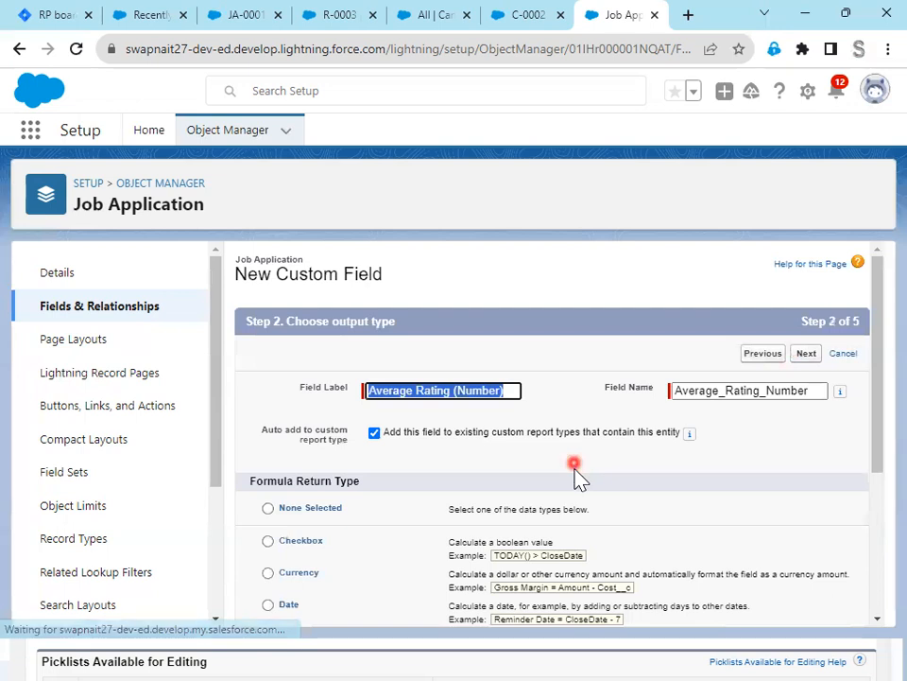
pyautogui.scroll(-3, 584, 496)
pyautogui.scroll(-1, 588, 517)
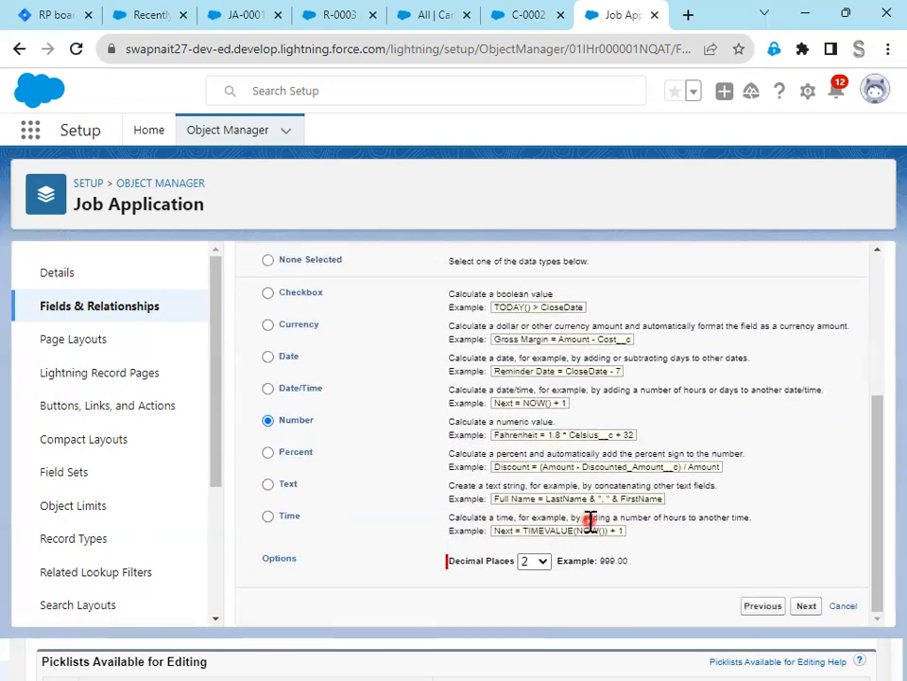
pyautogui.click(811, 606)
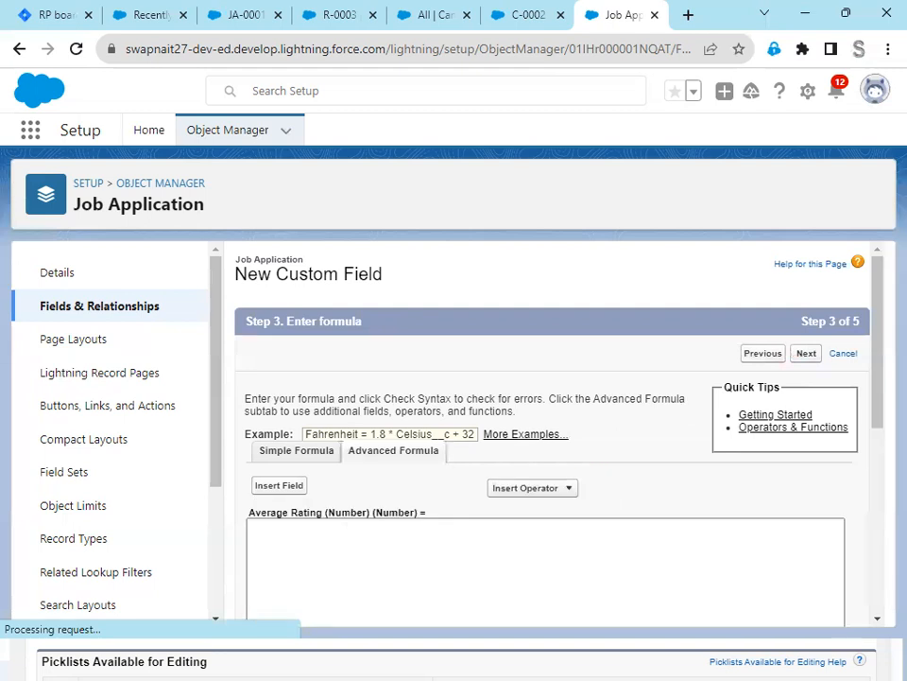
# Insert the Job Application field Total Rating into the advanced formula.
pyautogui.scroll(-1, 378, 548)
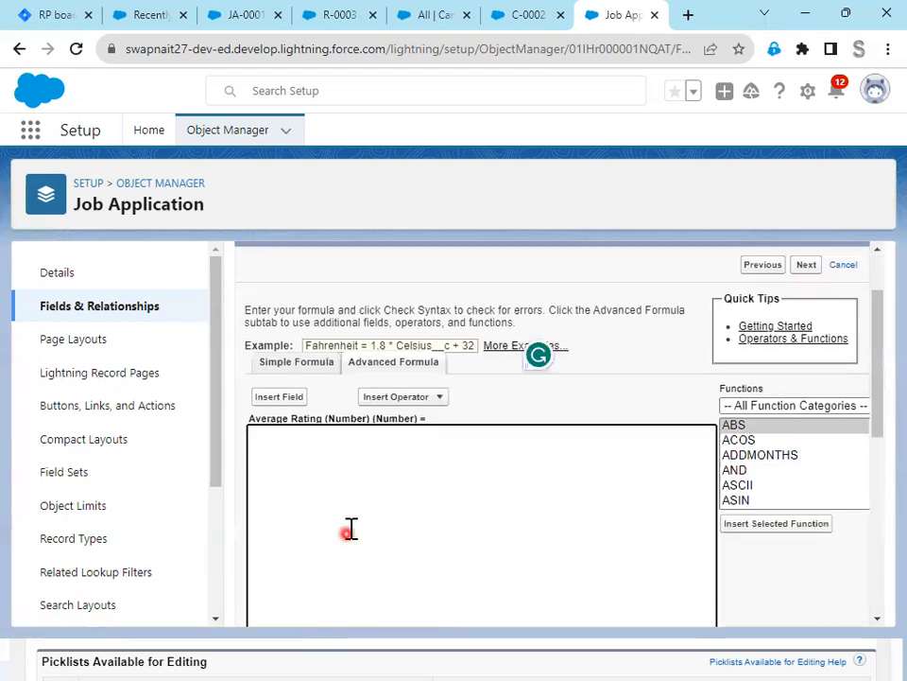
pyautogui.click(277, 398)
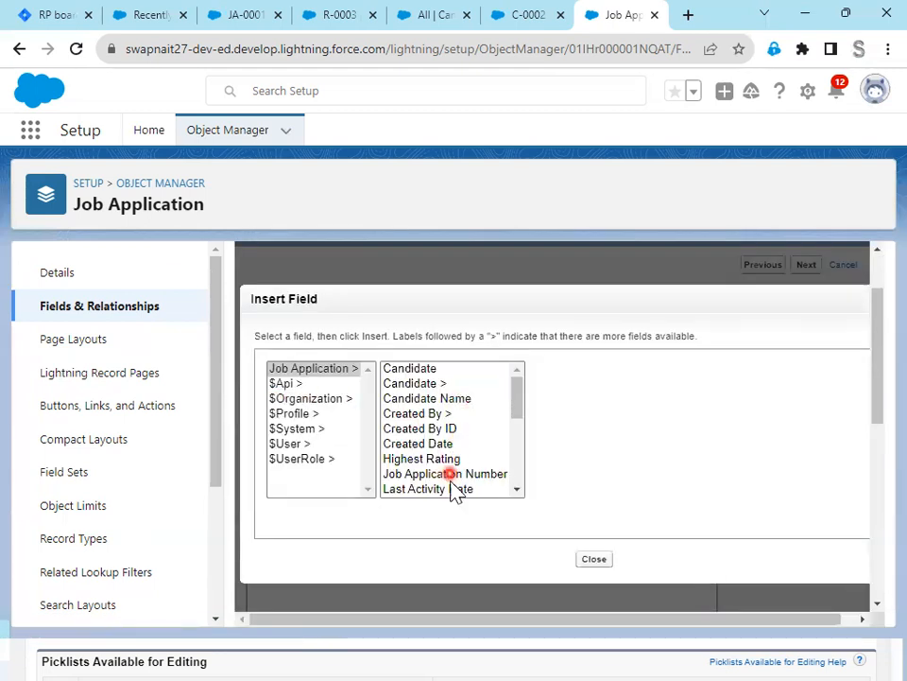
pyautogui.scroll(-1, 454, 492)
pyautogui.scroll(-1, 454, 491)
pyautogui.scroll(1, 454, 491)
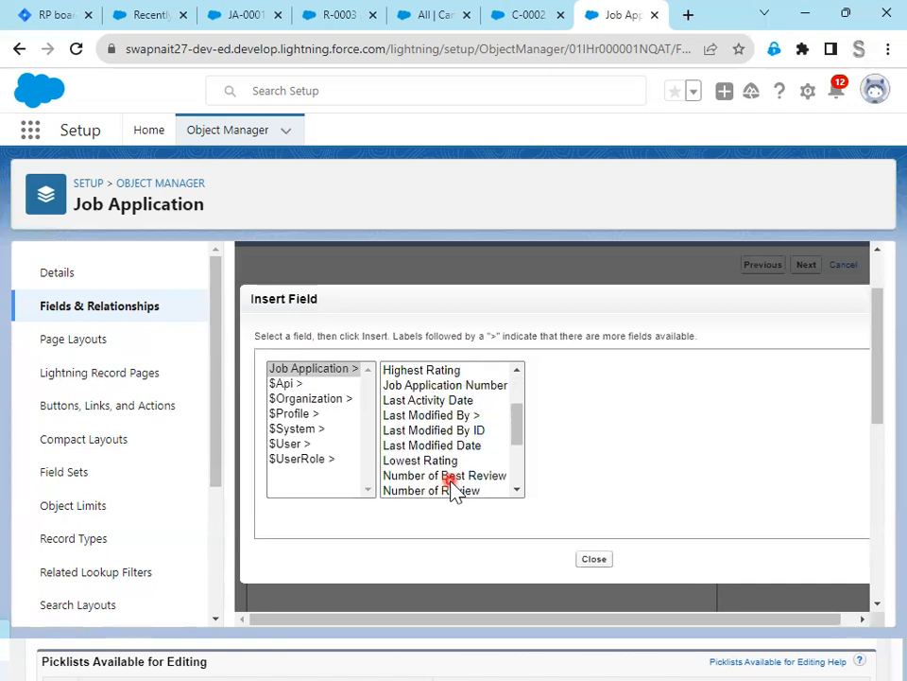
pyautogui.scroll(-3, 454, 487)
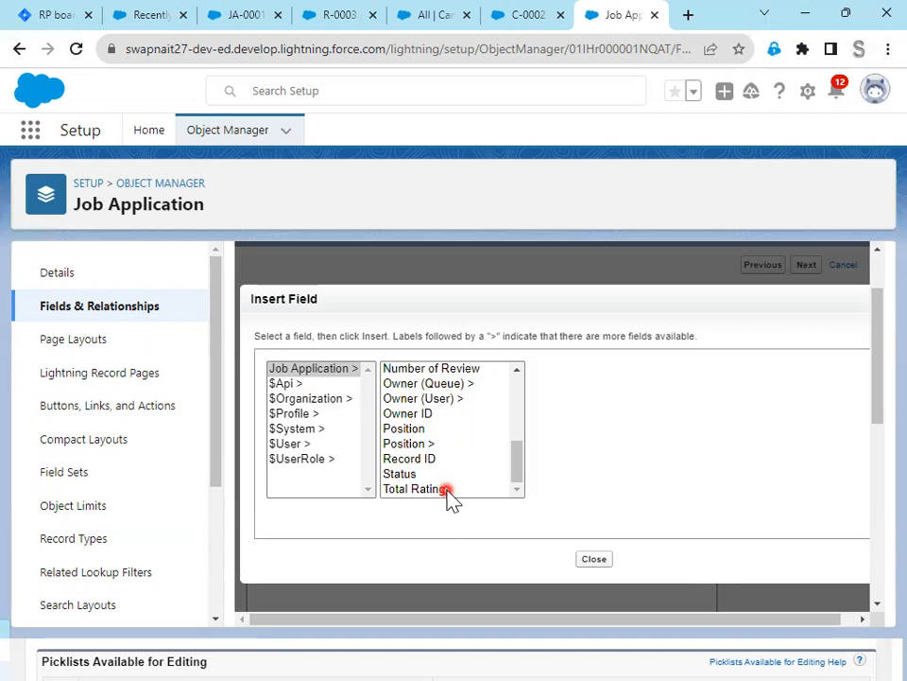
pyautogui.click(448, 490)
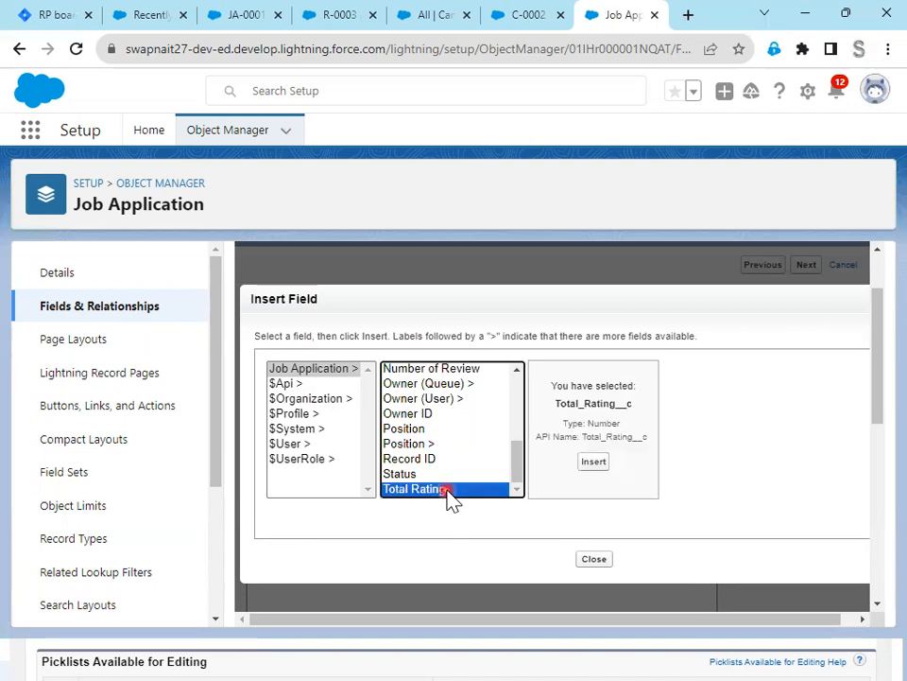
pyautogui.click(595, 464)
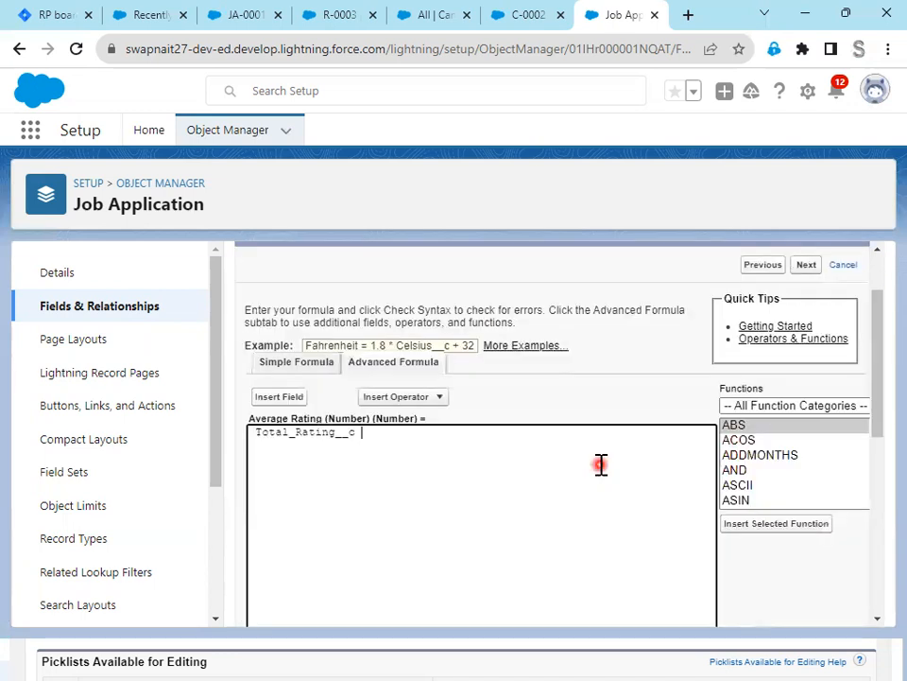
# Add the division operator and the Number of Review field to complete Total_Rating__c / Number_of_Review__c.
pyautogui.click(430, 401)
pyautogui.click(409, 468)
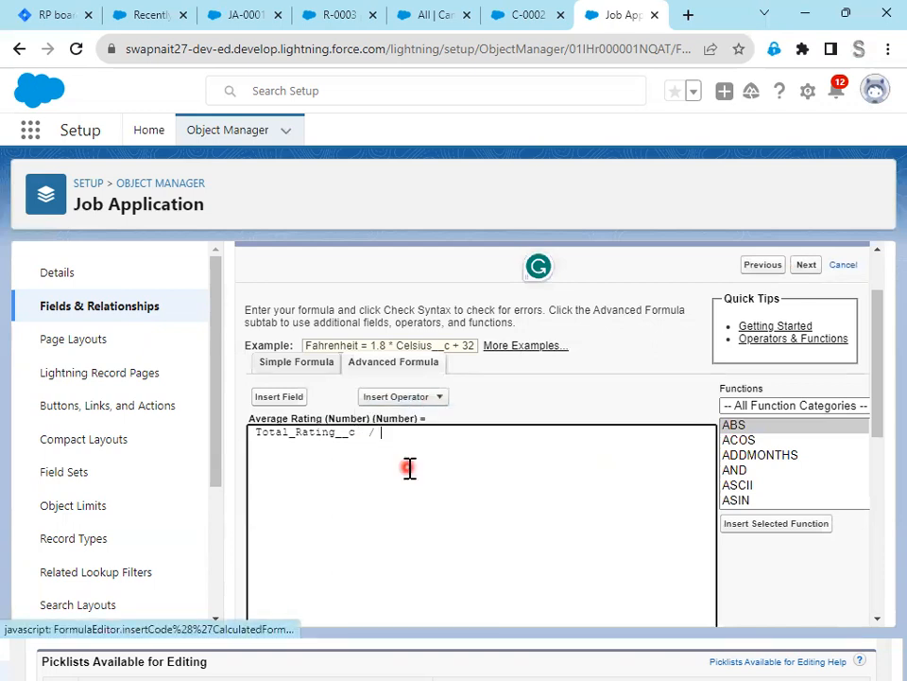
pyautogui.click(278, 401)
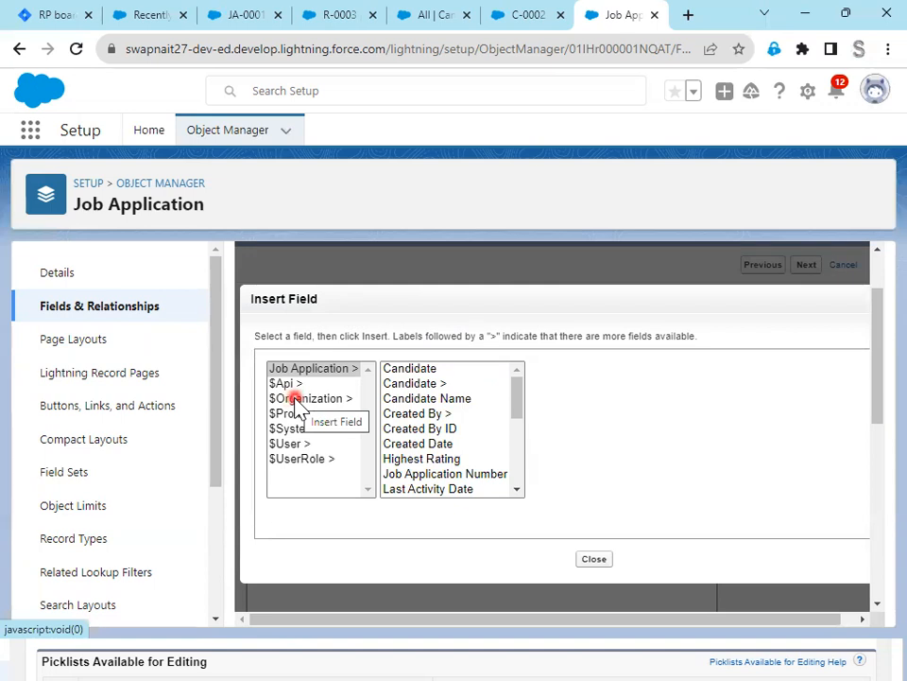
pyautogui.scroll(-2, 448, 455)
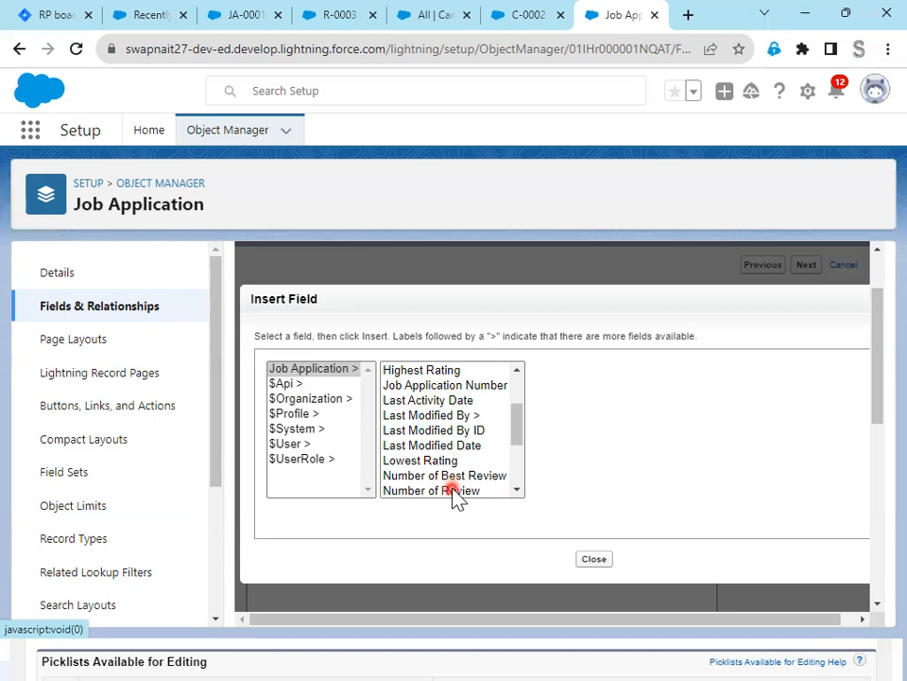
pyautogui.click(454, 489)
pyautogui.click(610, 463)
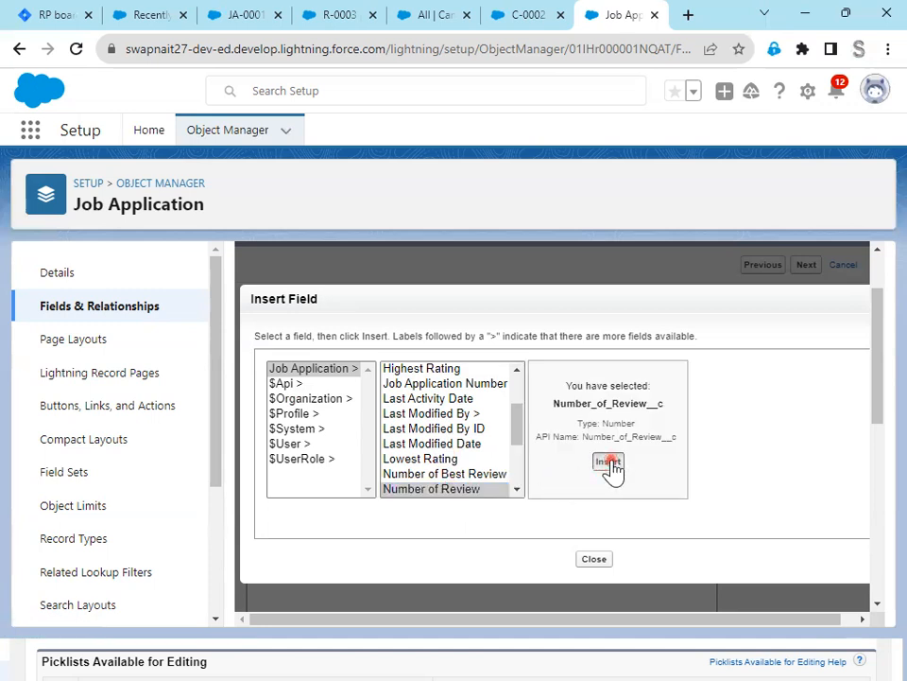
# Check the syntax of the average rating formula and review the expression.
pyautogui.scroll(-2, 468, 513)
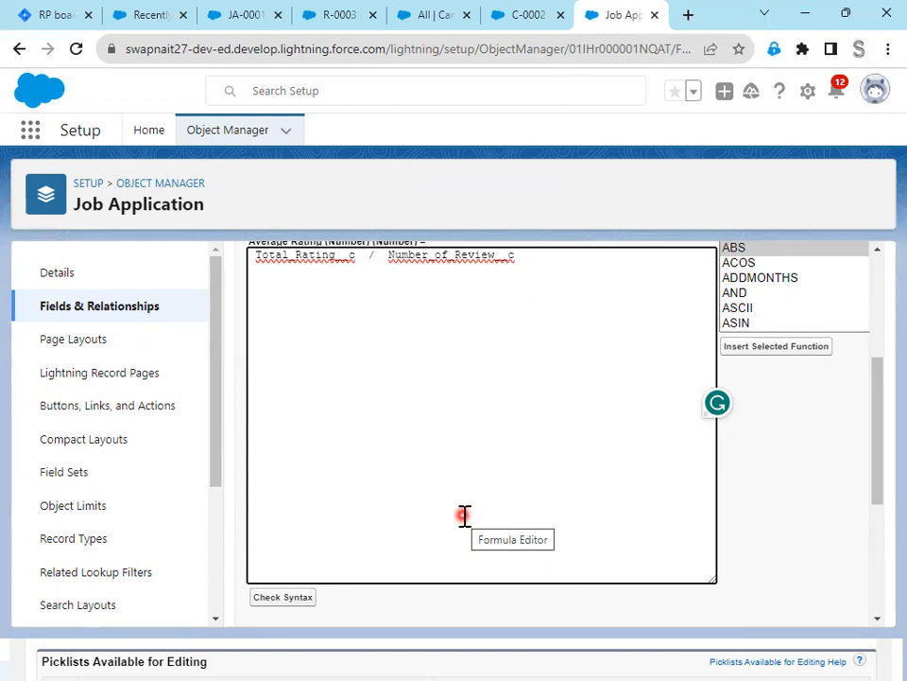
pyautogui.click(304, 603)
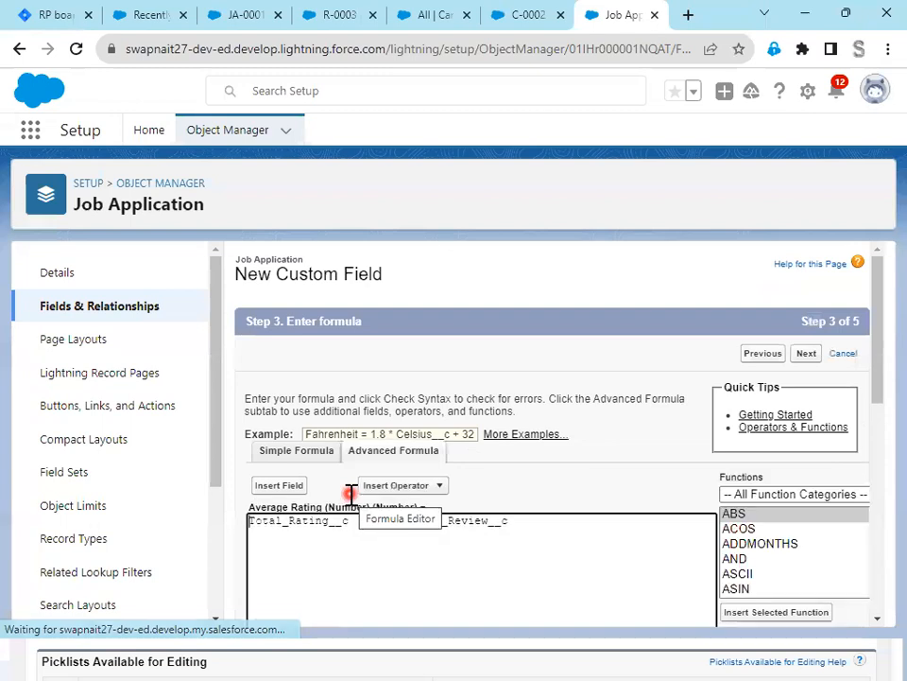
pyautogui.scroll(-4, 467, 555)
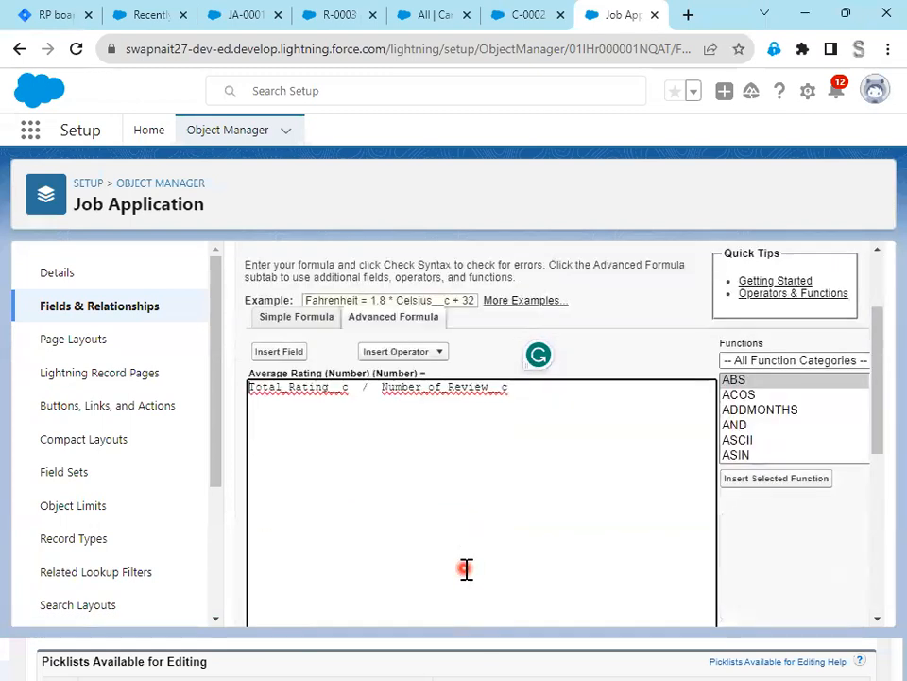
pyautogui.scroll(1, 458, 567)
pyautogui.scroll(1, 458, 567)
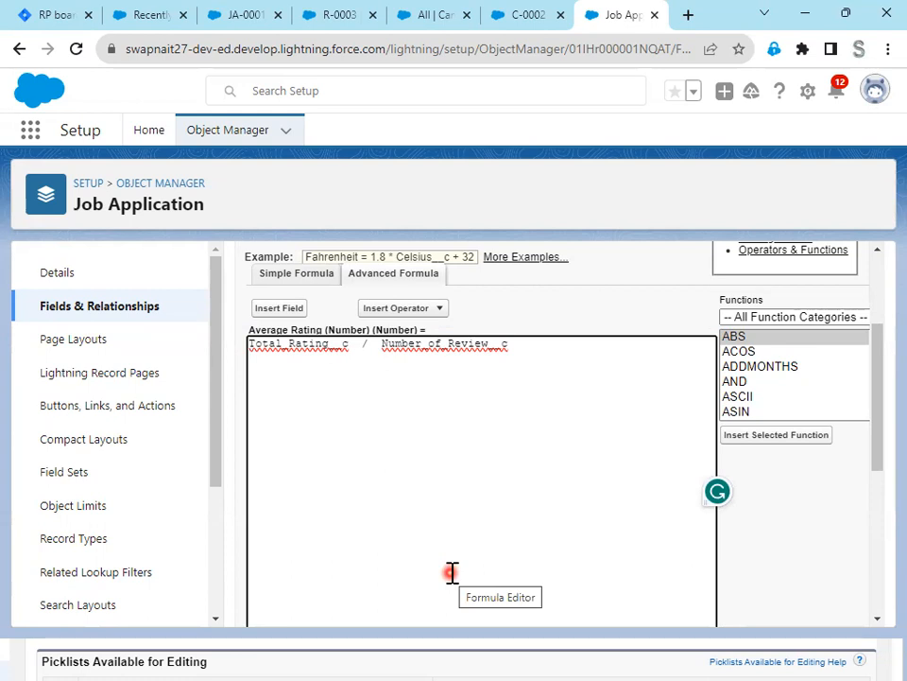
# Continue through the remaining pages of the new field setup and save the Average Rating (Number) field.
pyautogui.scroll(-5, 450, 572)
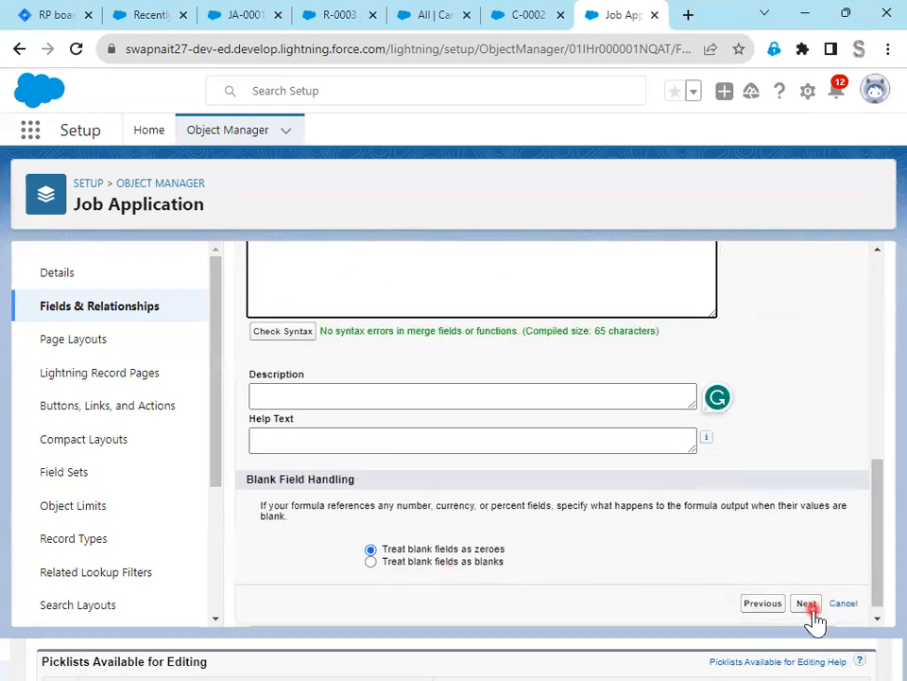
pyautogui.click(807, 604)
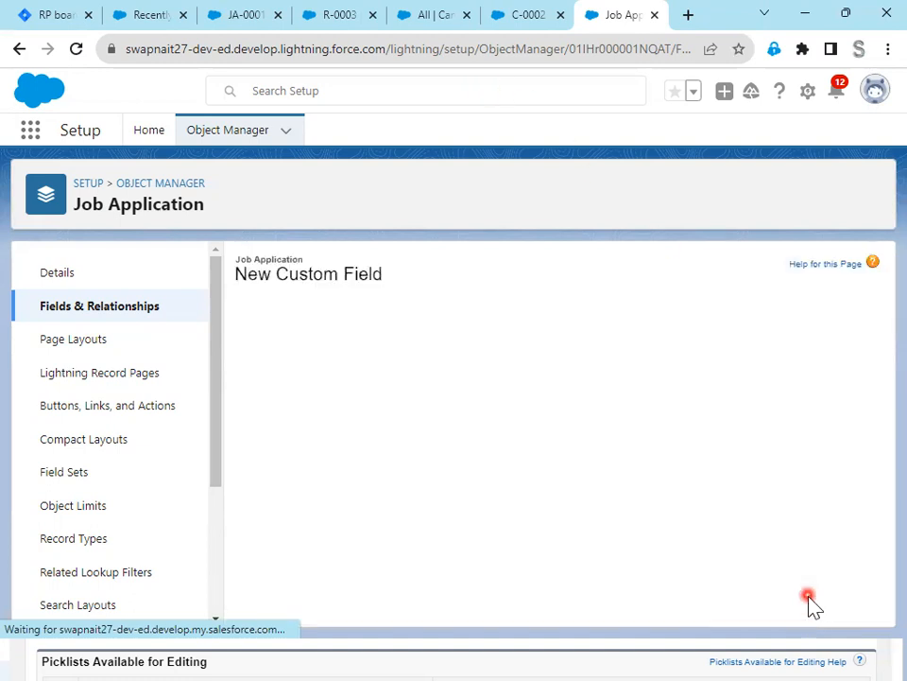
pyautogui.click(818, 354)
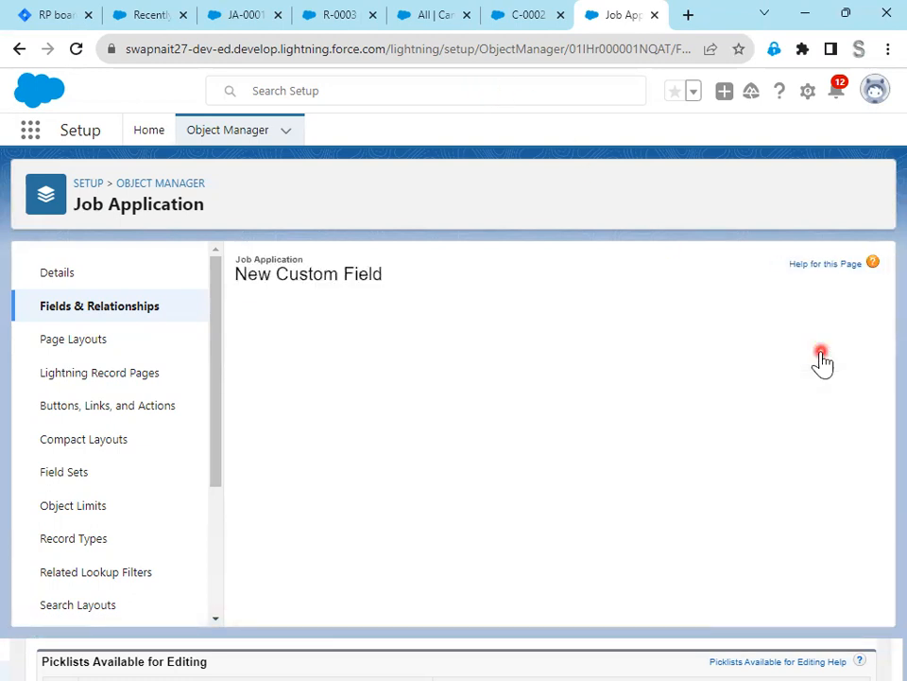
pyautogui.click(773, 354)
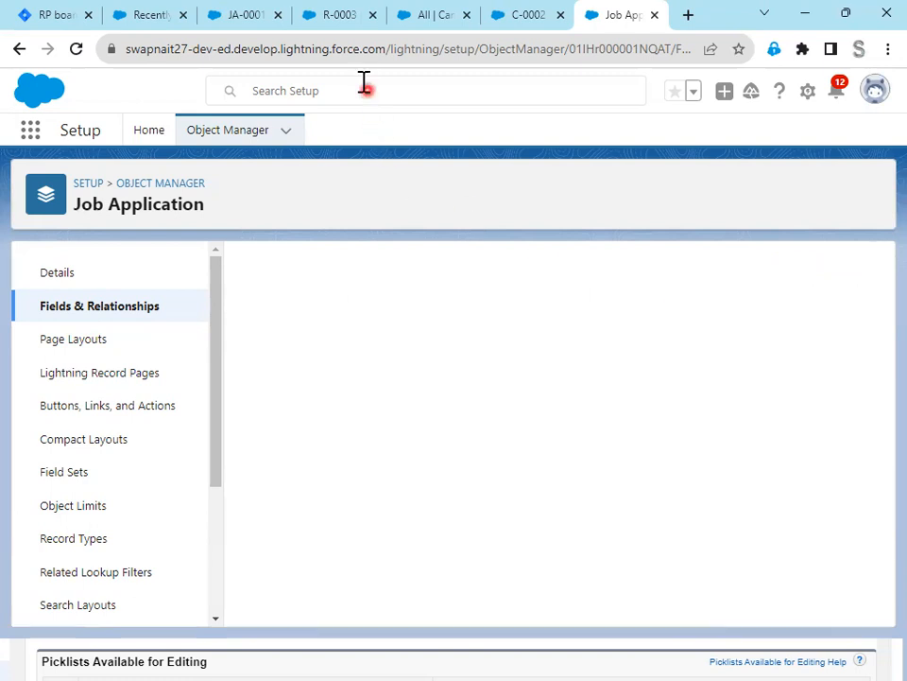
# Open the details of job application record JA-0001 and reload the page to check for the new field.
pyautogui.click(239, 18)
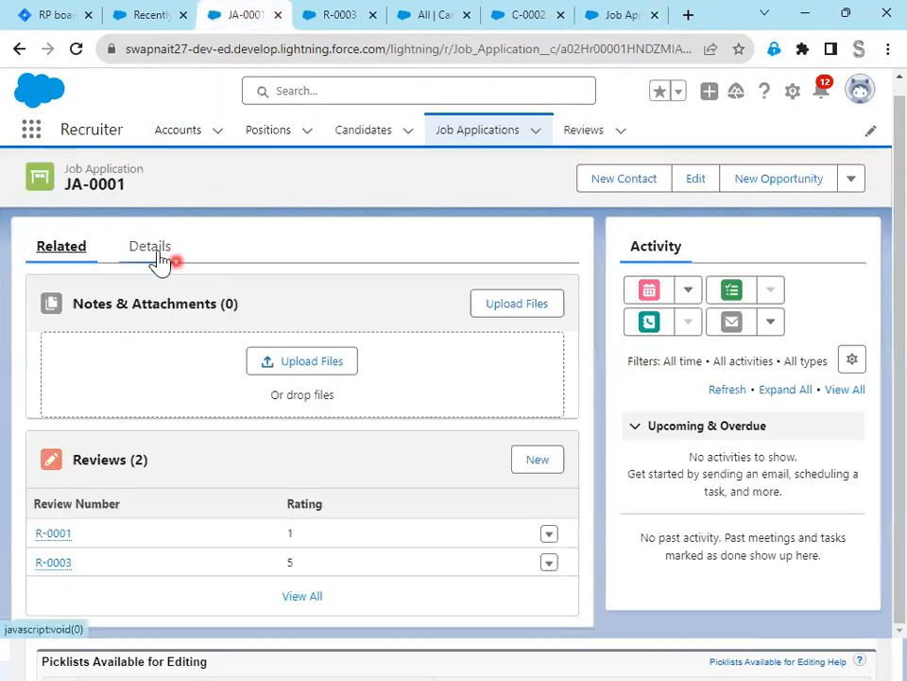
pyautogui.click(150, 246)
pyautogui.click(77, 49)
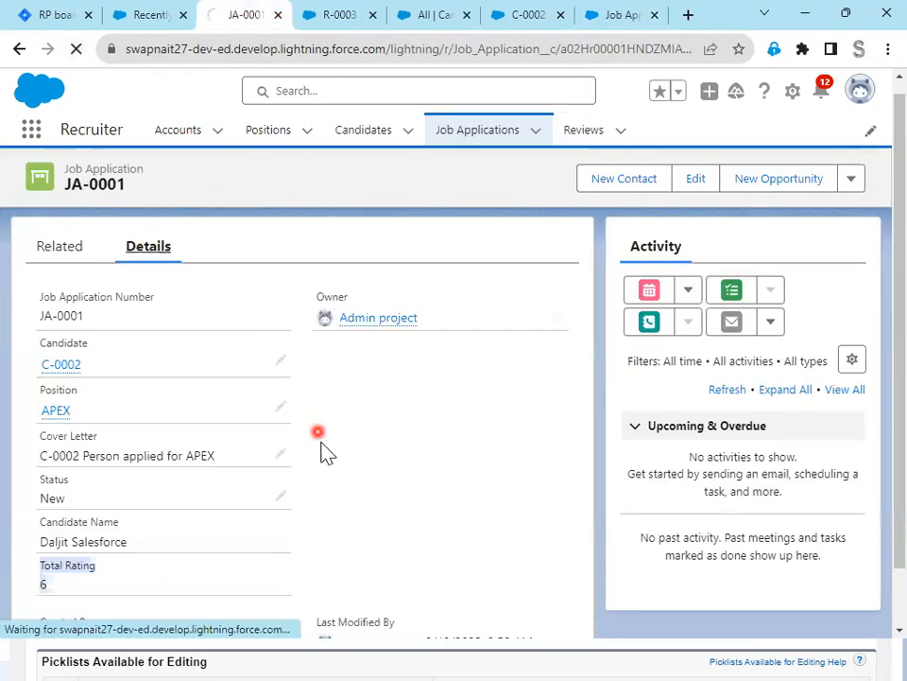
# Open the page layouts of the Job Application object in setup and return to issue RP-13 in Jira.
pyautogui.click(628, 16)
pyautogui.click(87, 343)
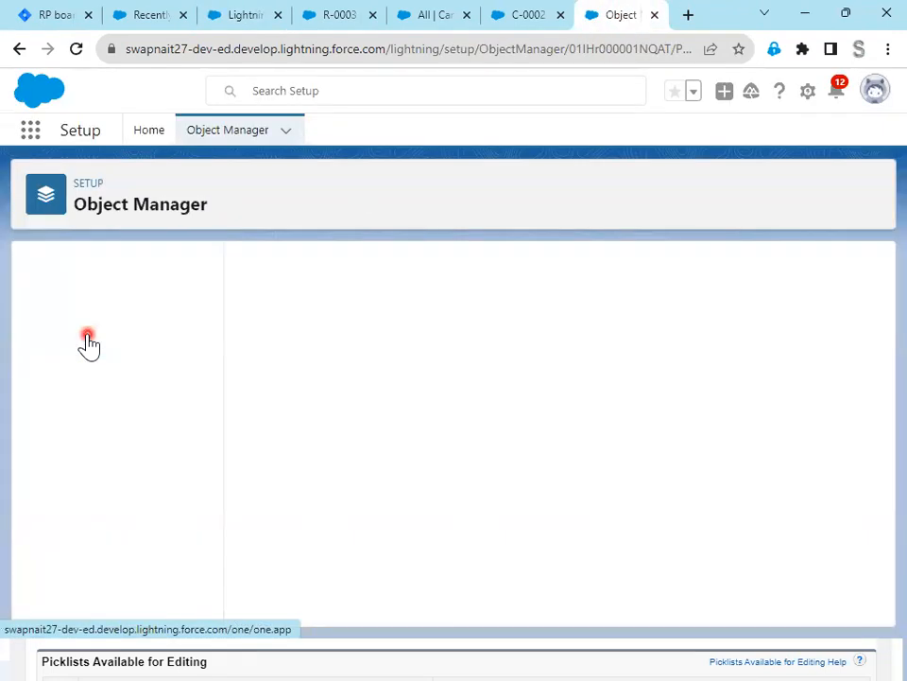
pyautogui.click(54, 15)
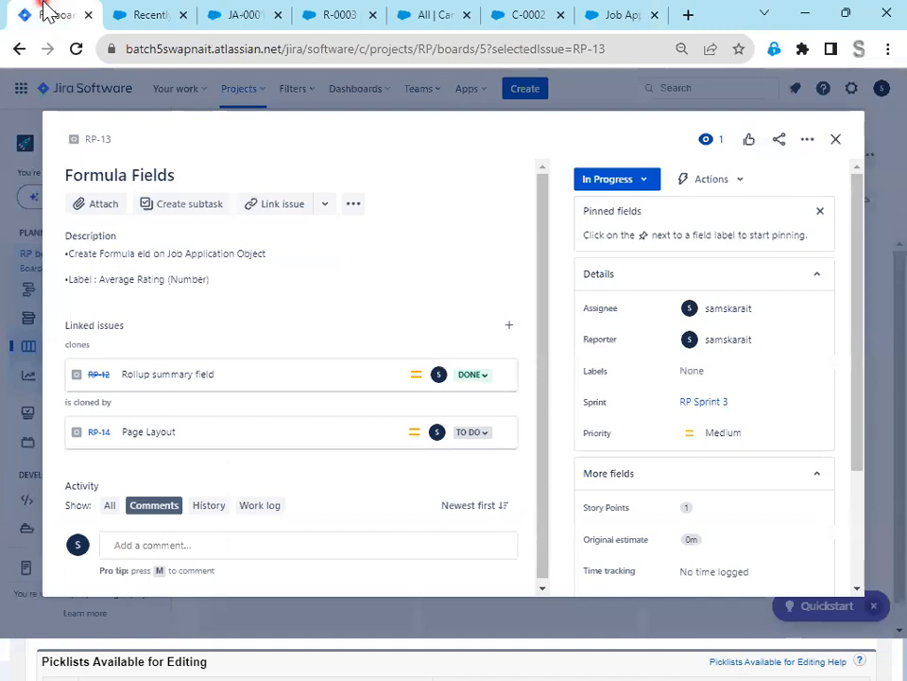
# Check the Total Rating, Number of Review and Average Rating (Number) fields on job application record JA-0001.
pyautogui.click(238, 17)
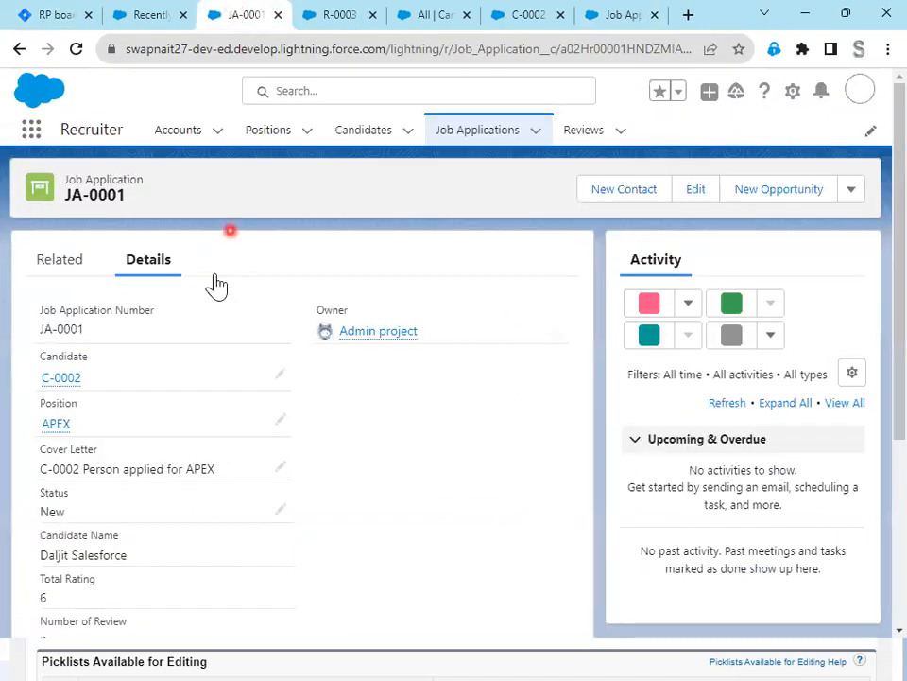
pyautogui.scroll(-3, 284, 586)
pyautogui.scroll(-2, 120, 458)
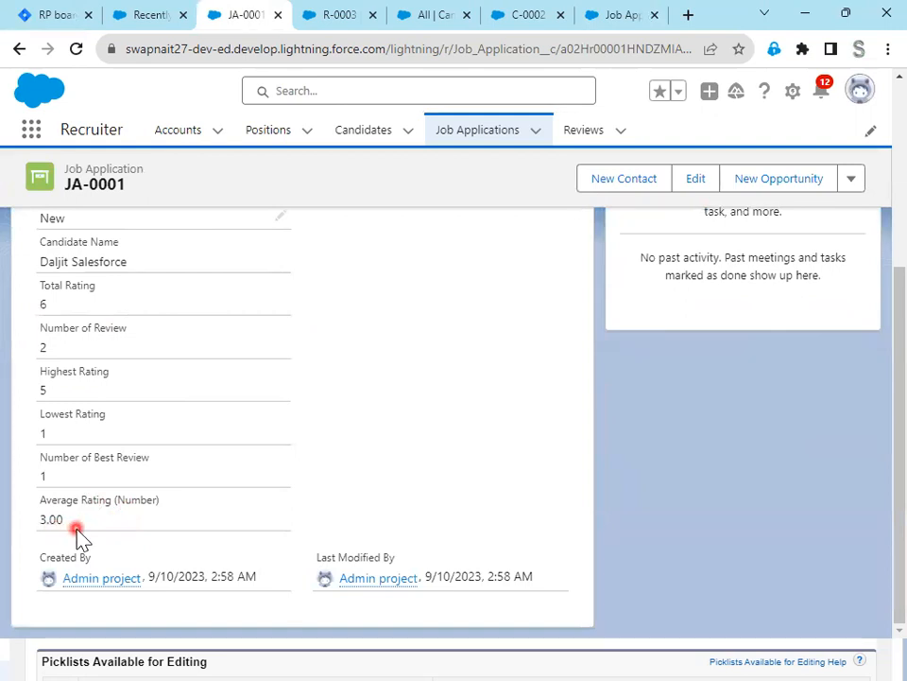
pyautogui.moveTo(67, 303); pyautogui.dragTo(36, 287)
pyautogui.moveTo(53, 346); pyautogui.dragTo(37, 337)
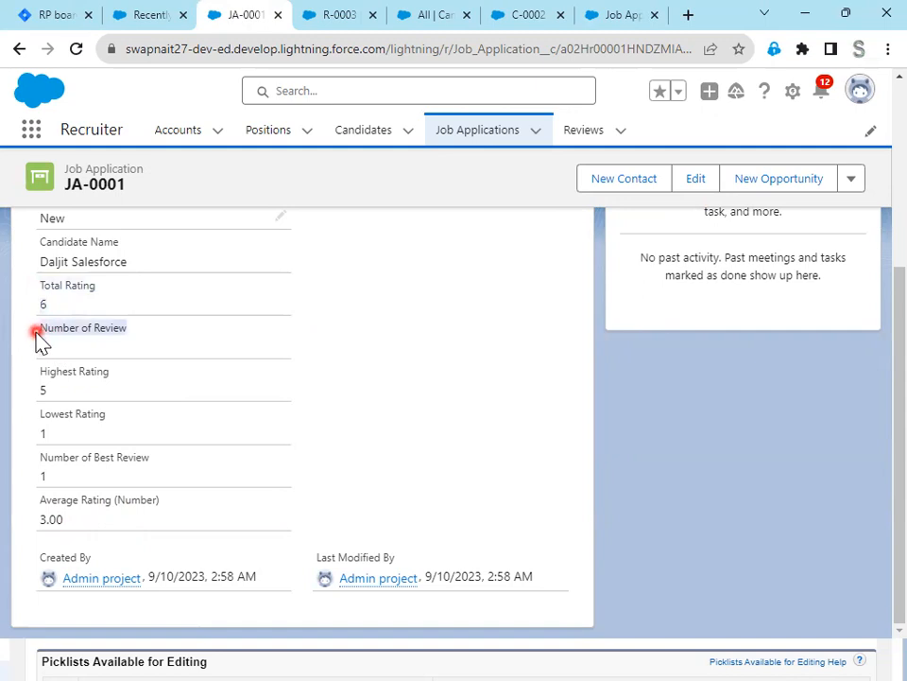
pyautogui.moveTo(62, 533); pyautogui.dragTo(35, 501)
pyautogui.moveTo(57, 538); pyautogui.dragTo(146, 492)
pyautogui.click(73, 519)
# Switch to Jira, set the status of issue RP-13 Formula Fields to Done and close the issue.
pyautogui.click(161, 14)
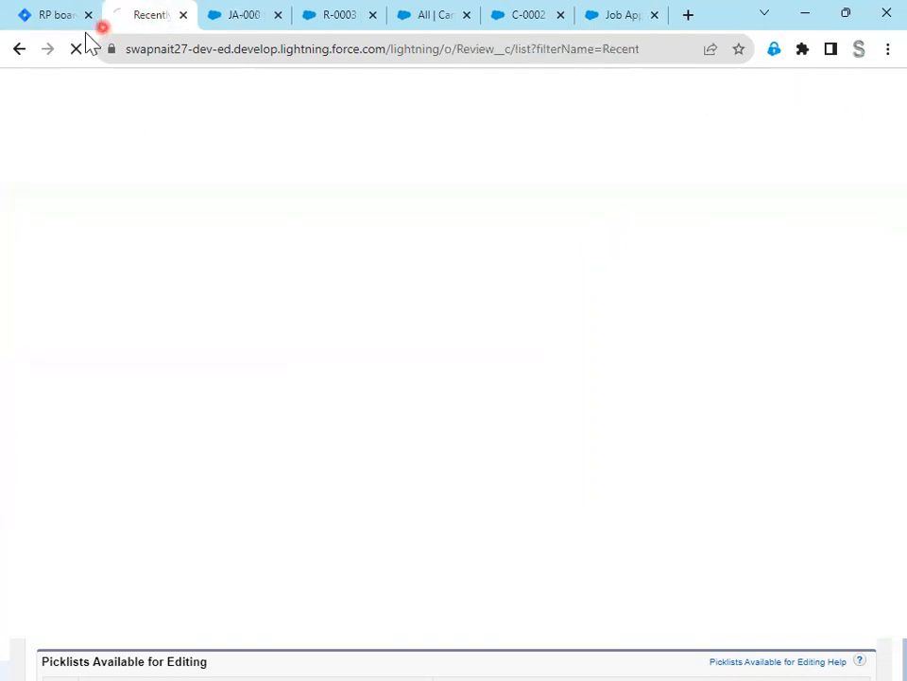
pyautogui.click(75, 14)
pyautogui.click(640, 179)
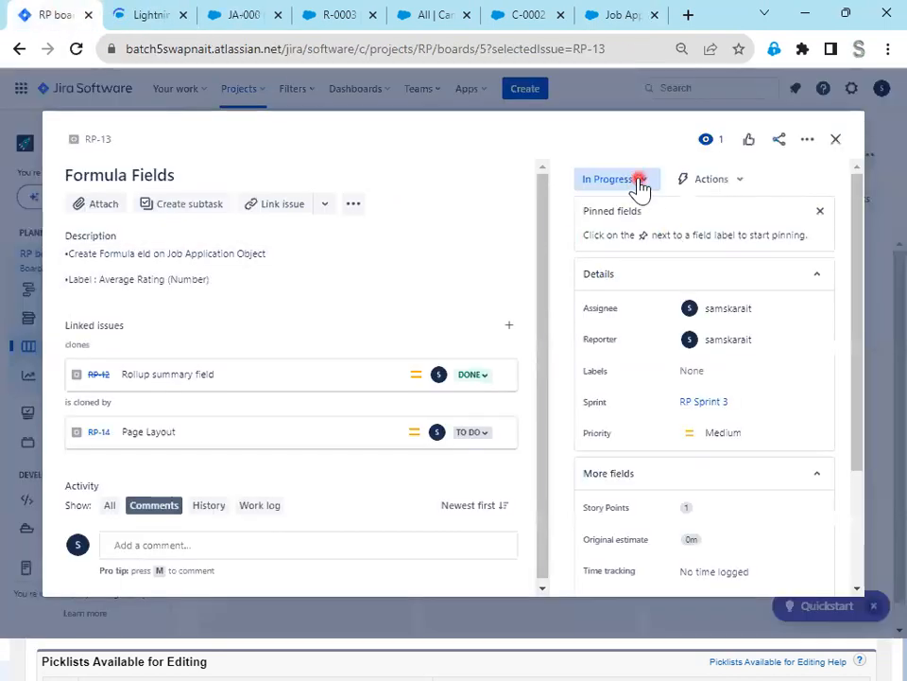
pyautogui.click(624, 234)
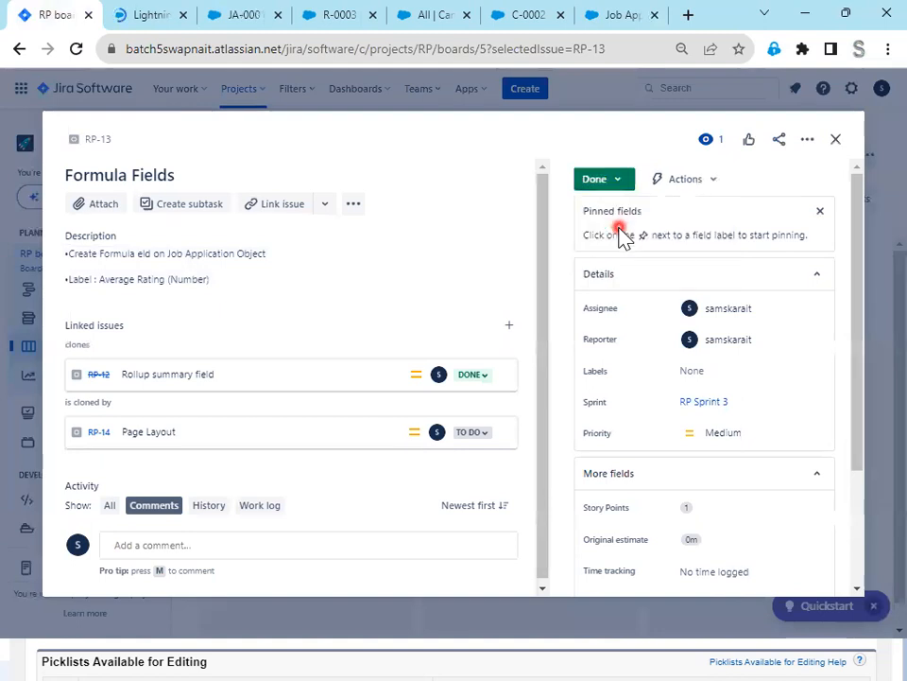
pyautogui.click(841, 141)
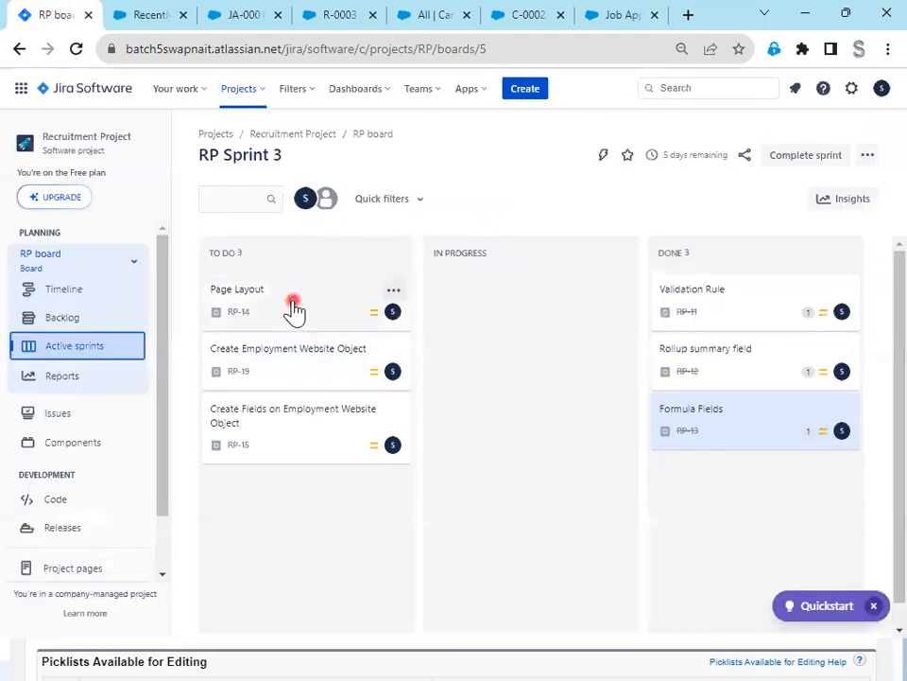
# Open issue RP-14 Page Layout and read its requirements for the Review related list.
pyautogui.click(294, 310)
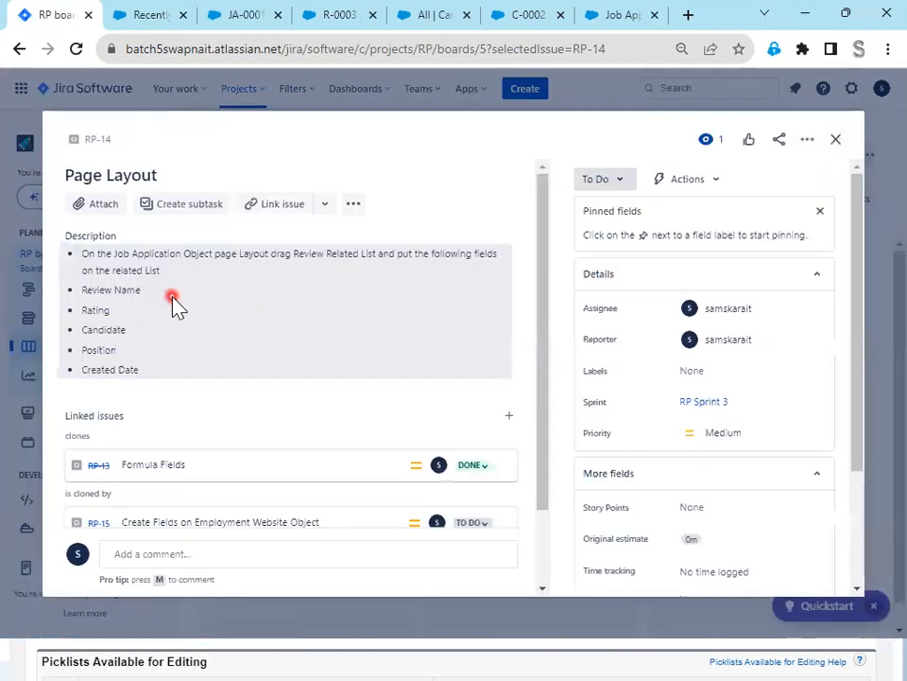
pyautogui.moveTo(126, 247); pyautogui.dragTo(453, 276)
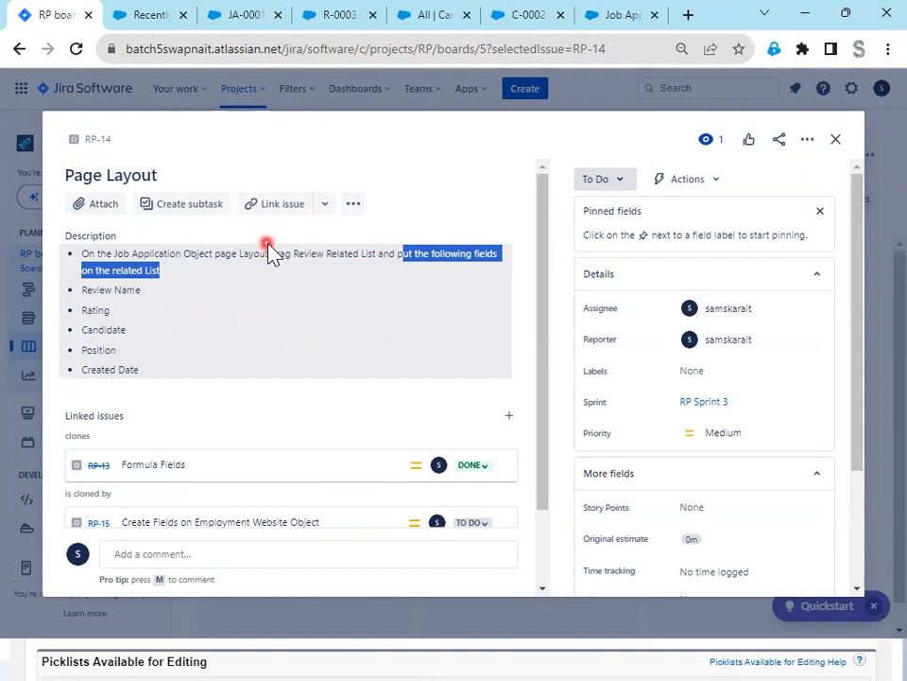
pyautogui.moveTo(274, 251); pyautogui.dragTo(372, 254)
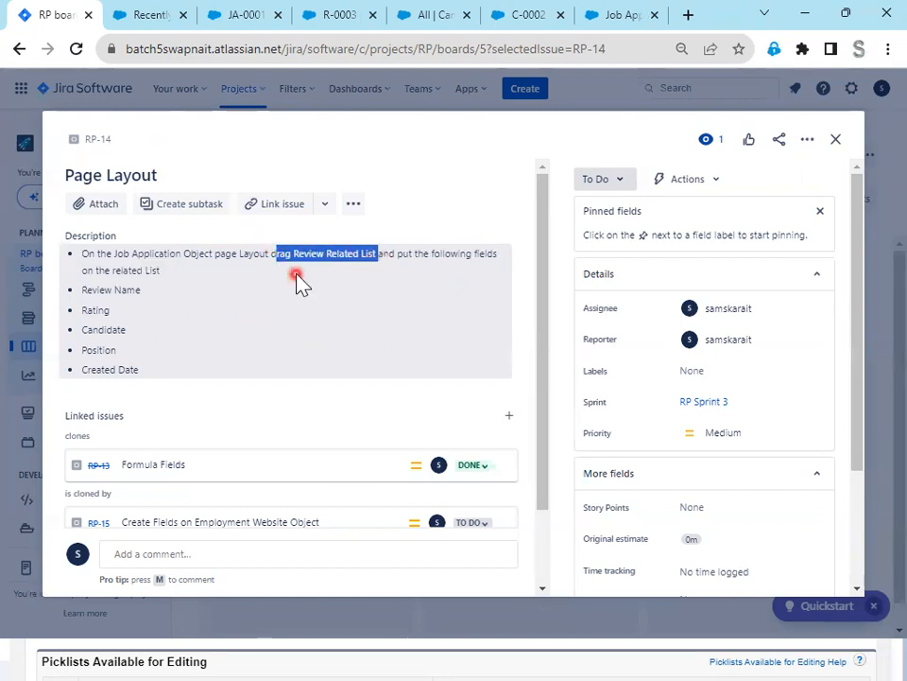
# Switch to Salesforce Setup, open the Job Application Layout for editing and bring up its Reviews related list.
pyautogui.click(614, 15)
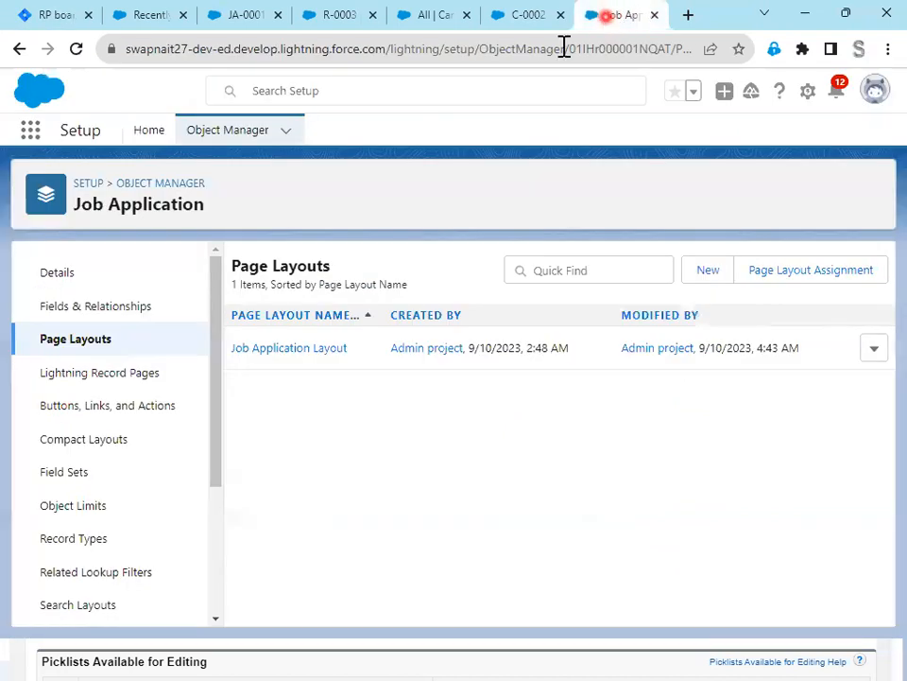
pyautogui.click(289, 348)
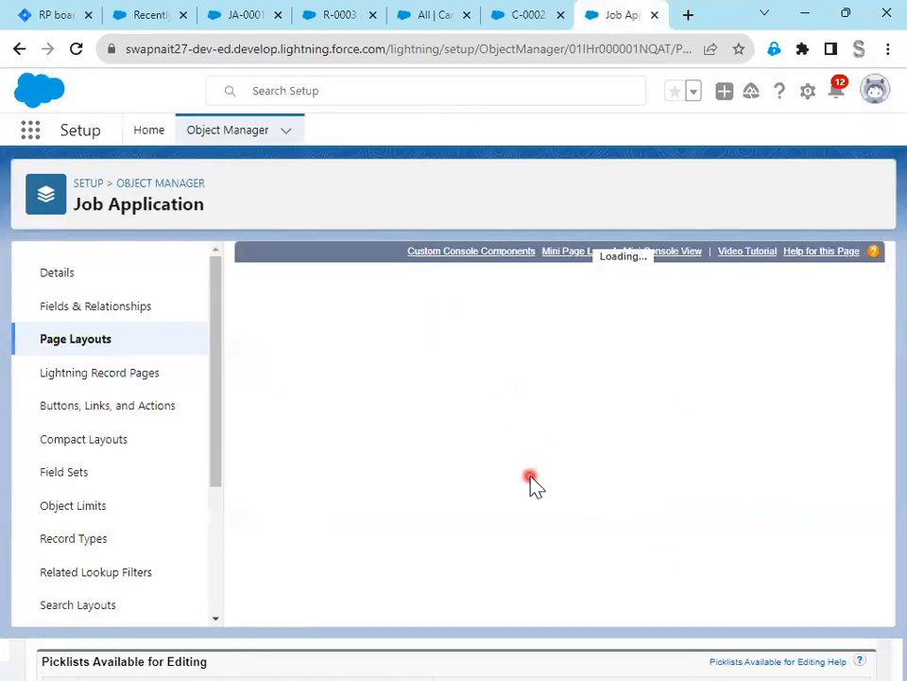
pyautogui.click(294, 378)
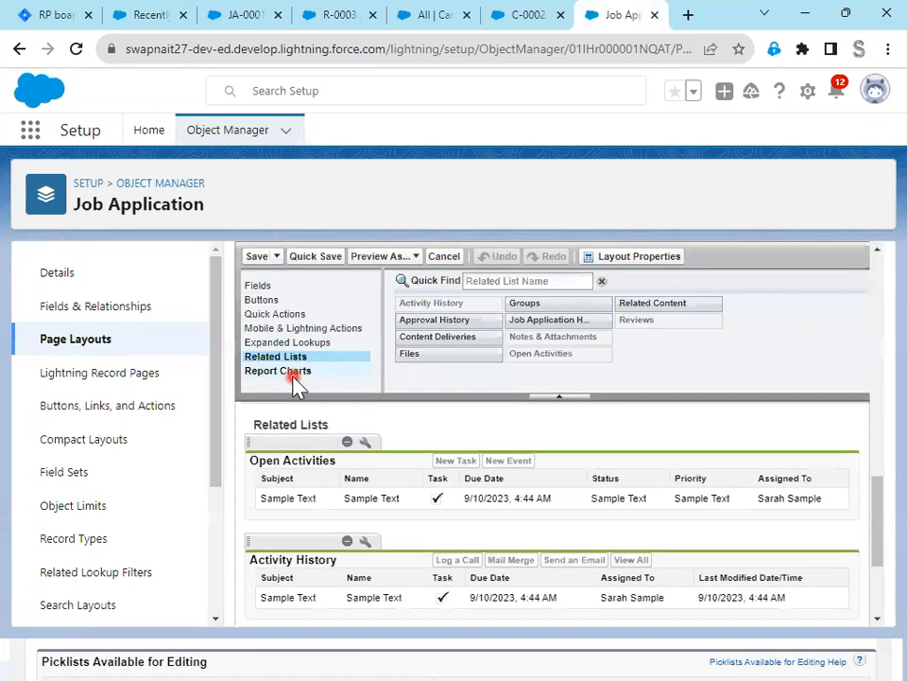
pyautogui.scroll(-5, 435, 496)
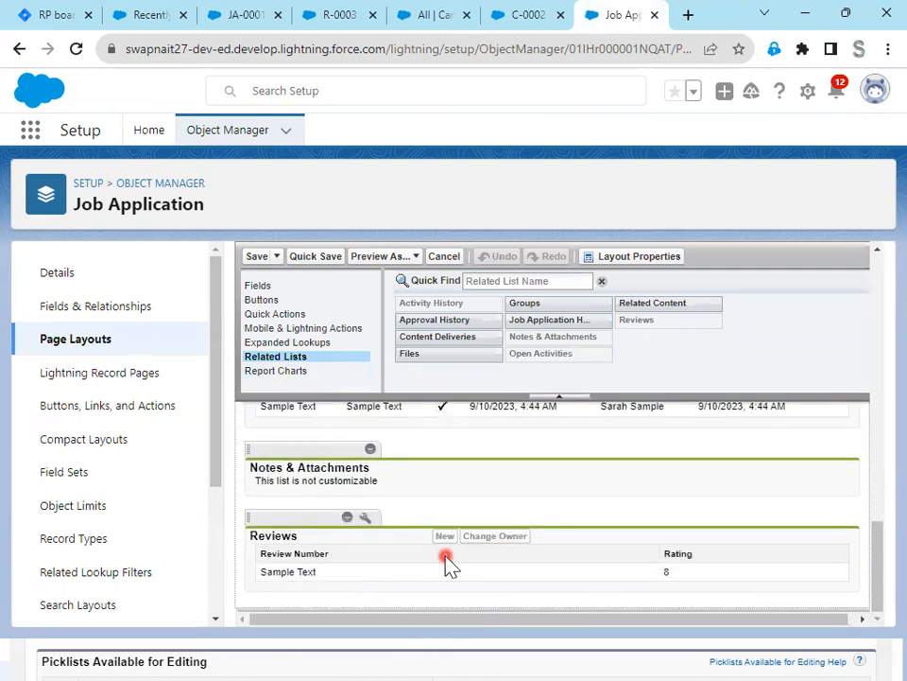
# Recheck the RP-14 field requirements in Jira and look over the open Salesforce records, including review R-0003.
pyautogui.click(154, 24)
pyautogui.click(60, 19)
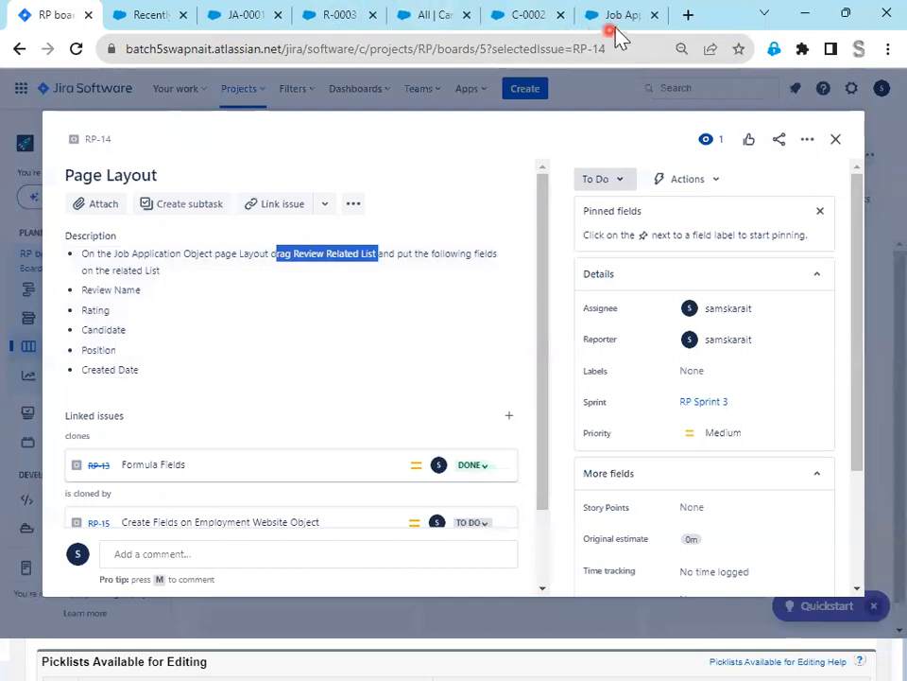
pyautogui.click(257, 22)
pyautogui.click(344, 16)
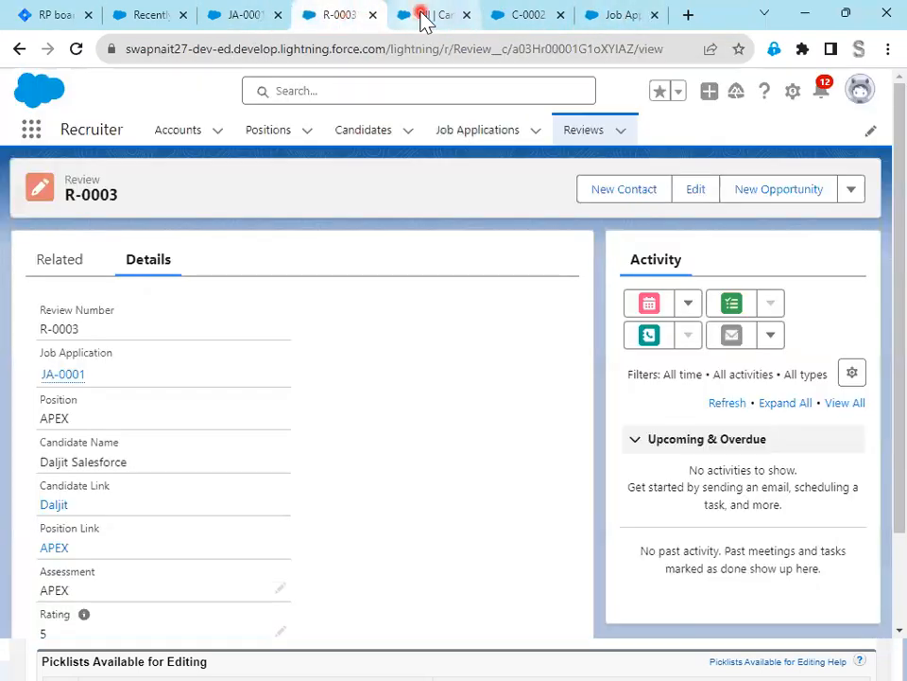
pyautogui.click(417, 15)
pyautogui.click(520, 16)
# In the Job Application layout, add Candidate Name and Position to the Reviews related list's selected fields.
pyautogui.click(620, 21)
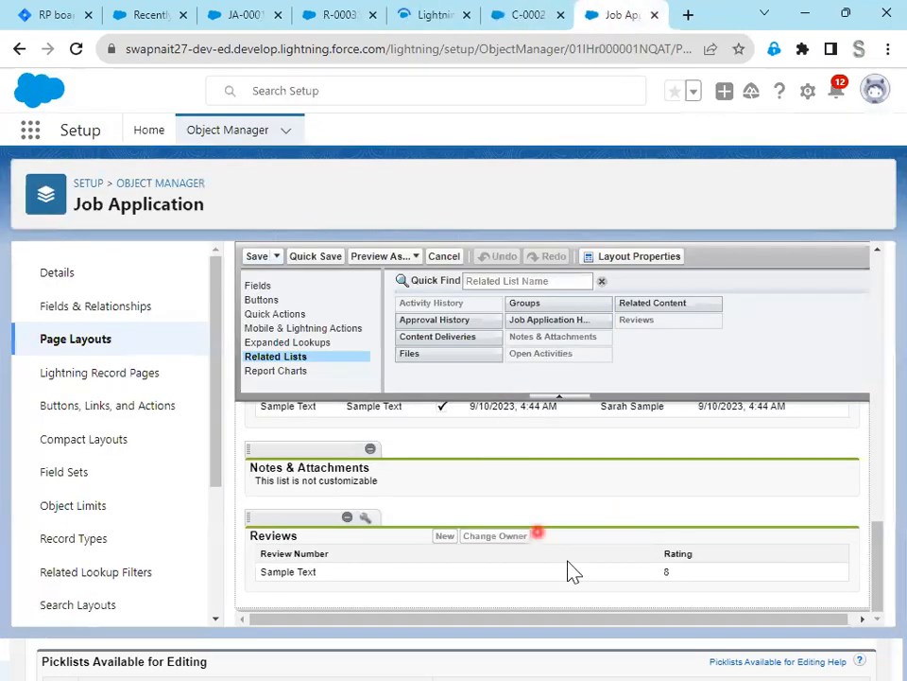
pyautogui.click(365, 516)
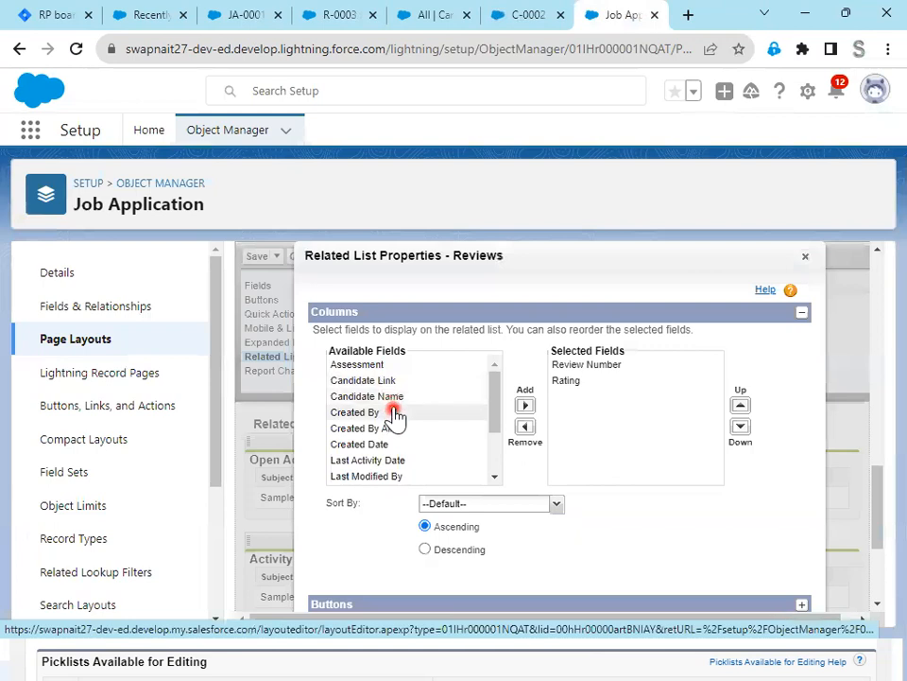
pyautogui.scroll(-2, 405, 417)
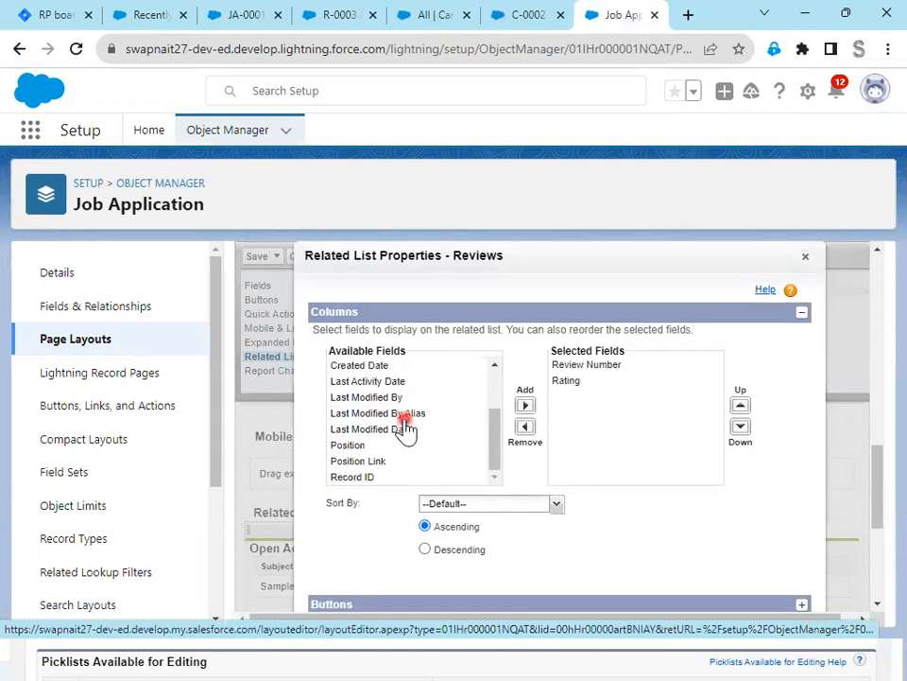
pyautogui.scroll(1, 404, 425)
pyautogui.scroll(1, 405, 426)
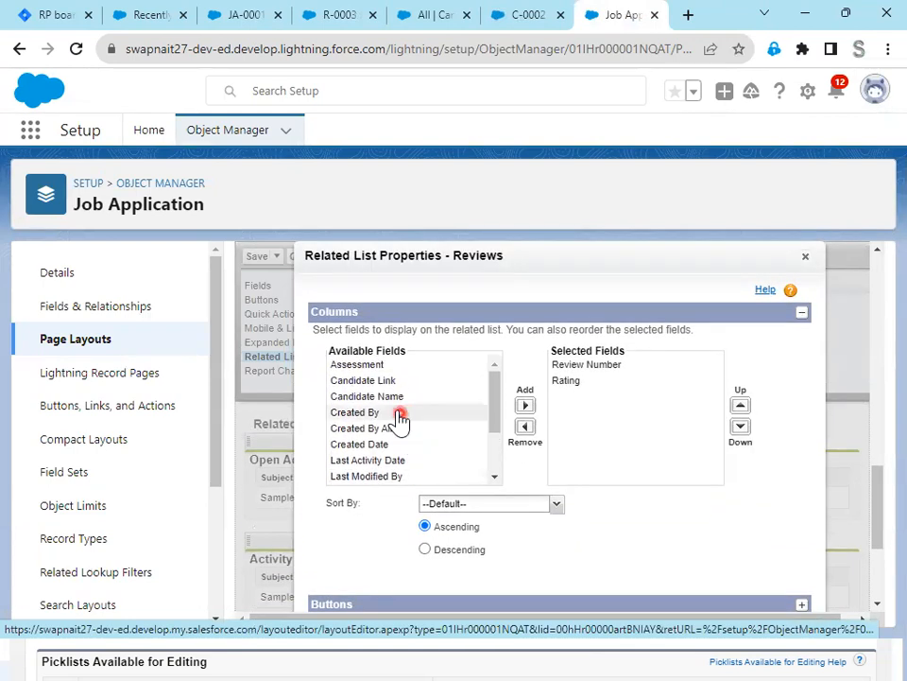
pyautogui.click(411, 397)
pyautogui.click(526, 405)
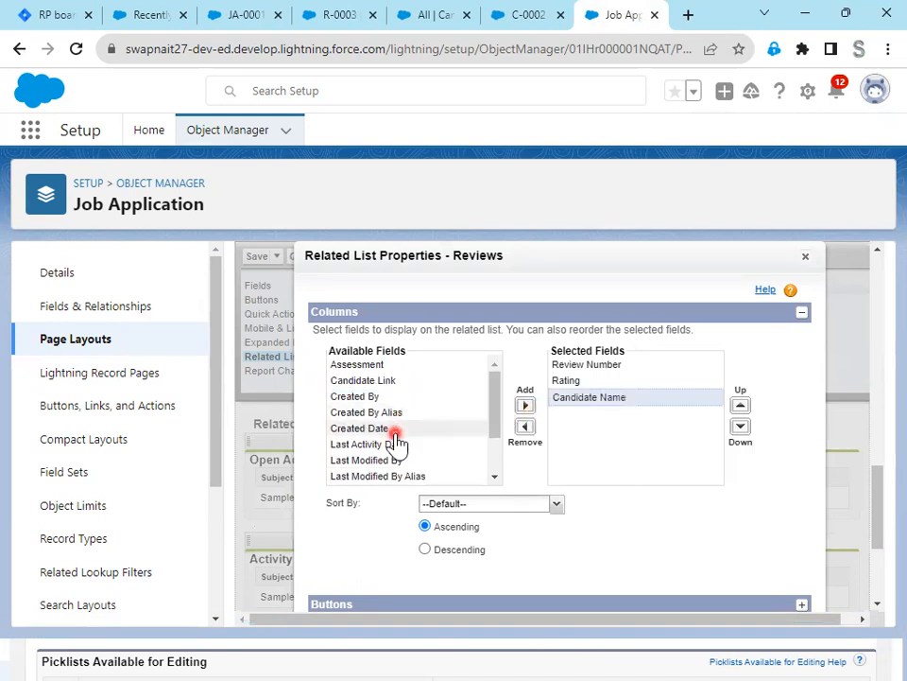
pyautogui.scroll(-2, 397, 444)
pyautogui.click(402, 446)
pyautogui.click(525, 404)
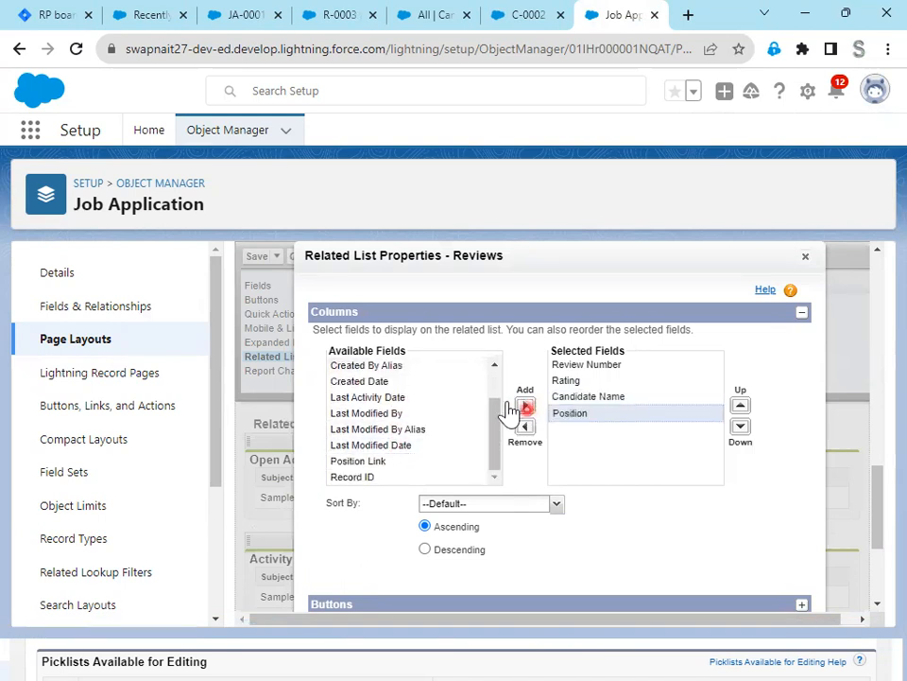
# Check the remaining field required in Jira, add Created Date to the Reviews related list and confirm its properties.
pyautogui.click(38, 19)
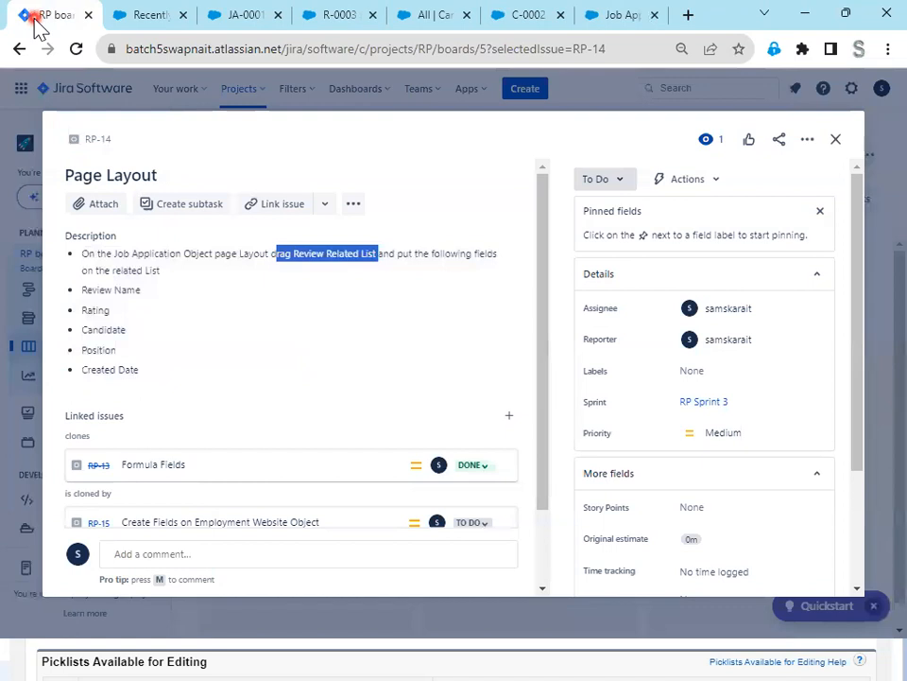
pyautogui.click(620, 16)
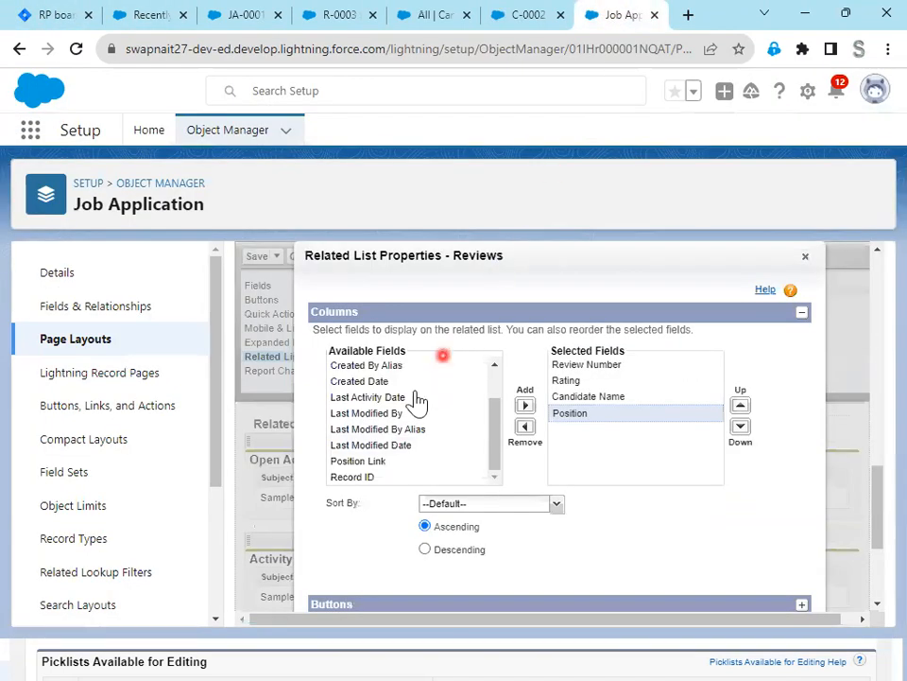
pyautogui.click(395, 381)
pyautogui.click(525, 404)
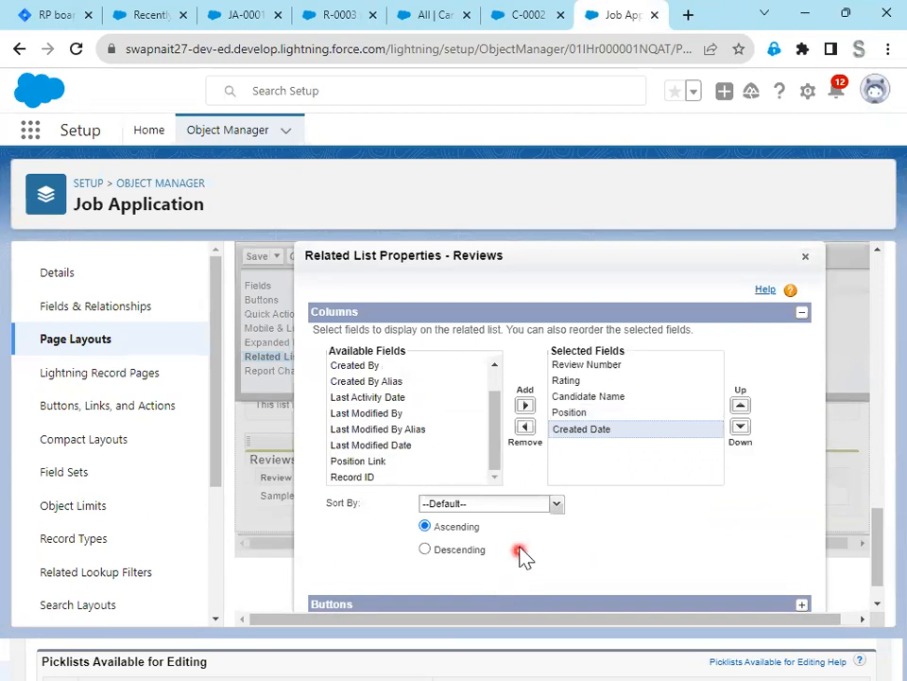
pyautogui.hotkey('ctrl', '-')
pyautogui.hotkey('ctrl', '-')
pyautogui.hotkey('ctrl', '-')
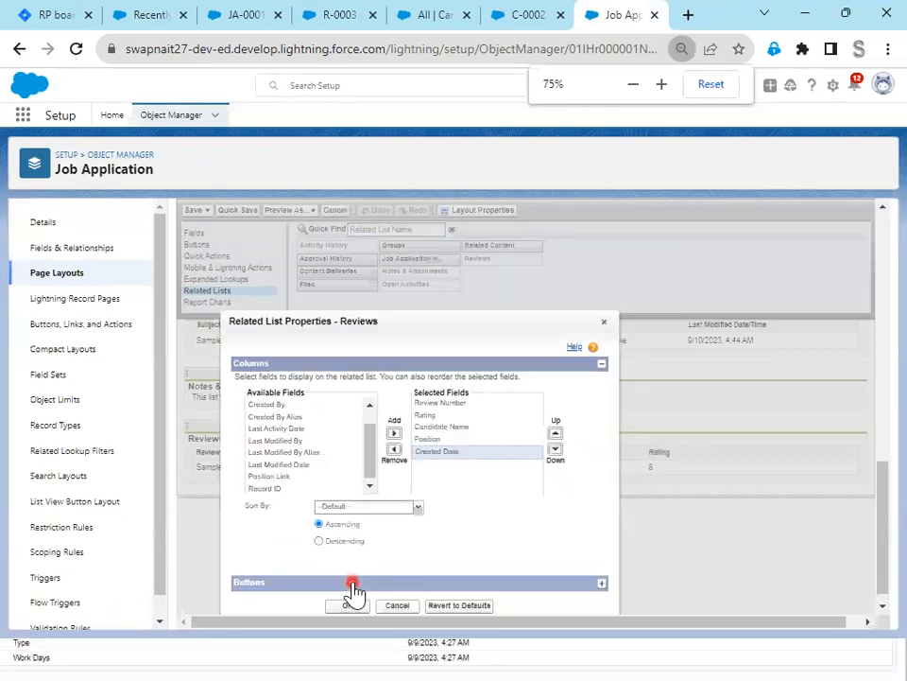
pyautogui.click(348, 606)
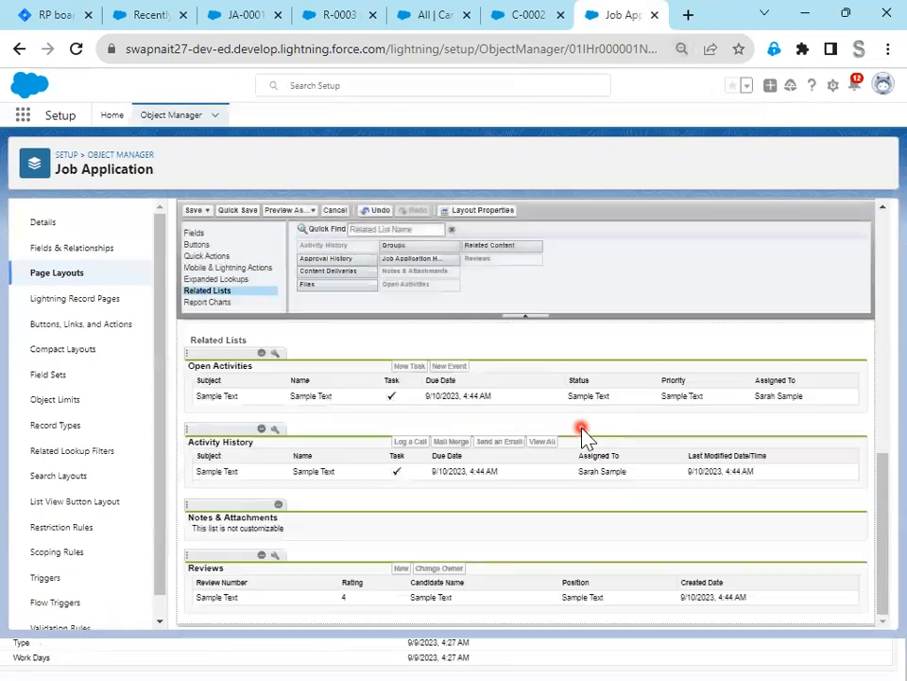
# Save the Job Application page layout.
pyautogui.hotkey('ctrl', '+')
pyautogui.hotkey('ctrl', '+')
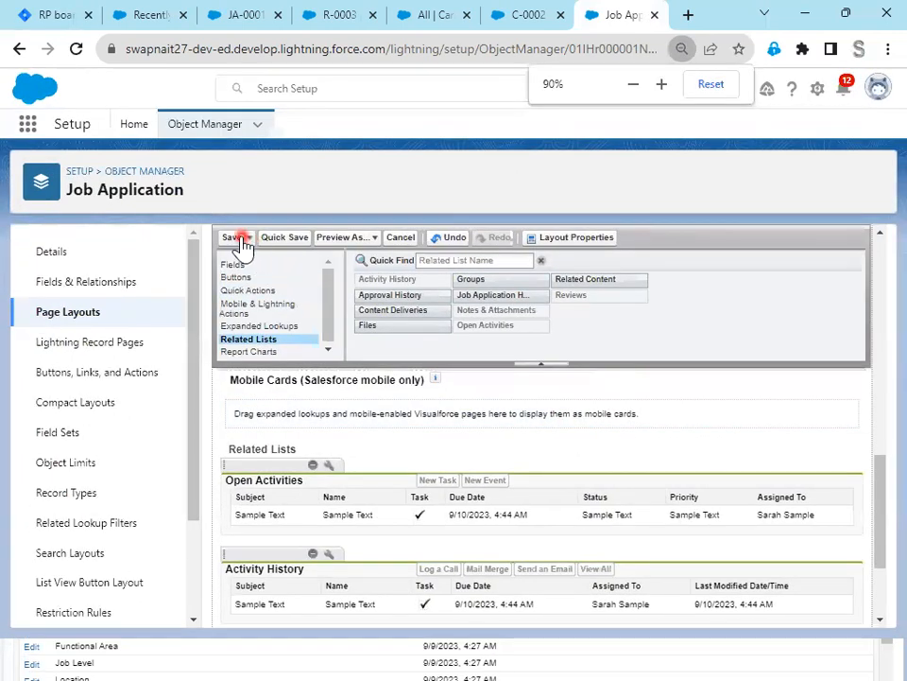
pyautogui.click(233, 238)
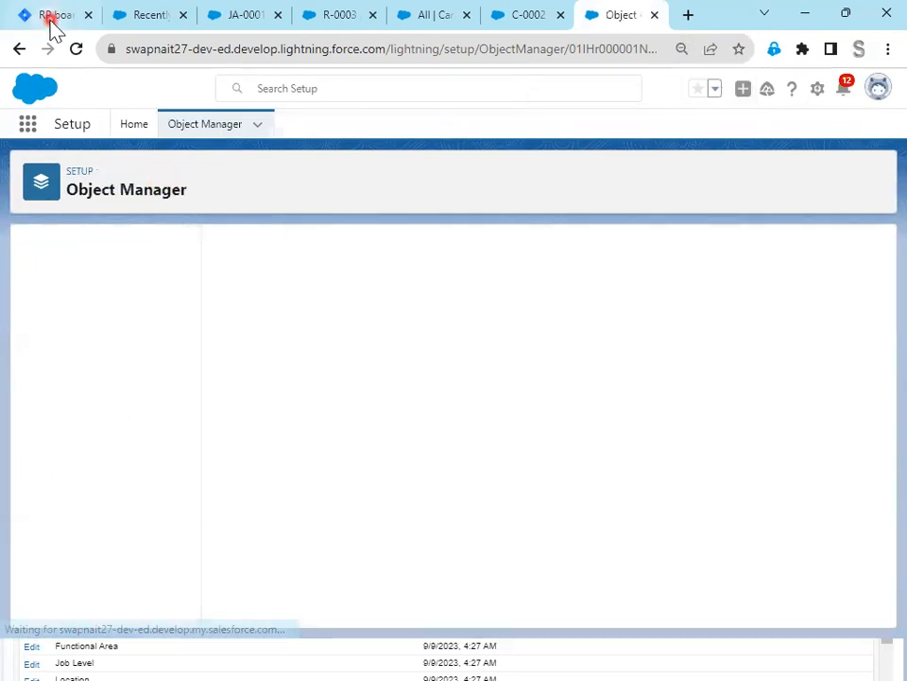
# Glance at the RP-14 task in Jira and reopen the Job Application Layout in Salesforce for editing.
pyautogui.click(48, 19)
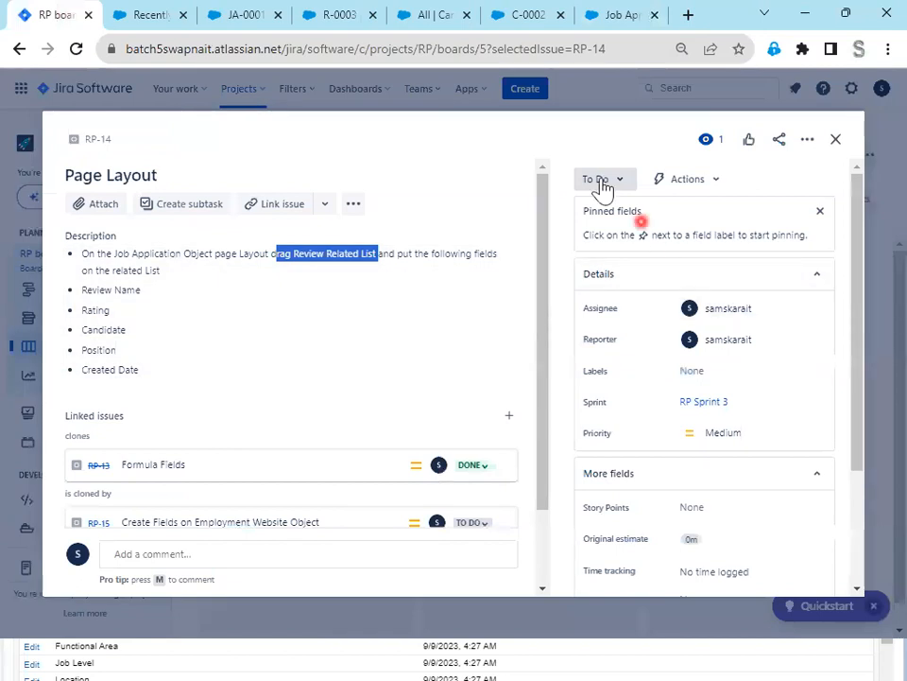
pyautogui.click(619, 17)
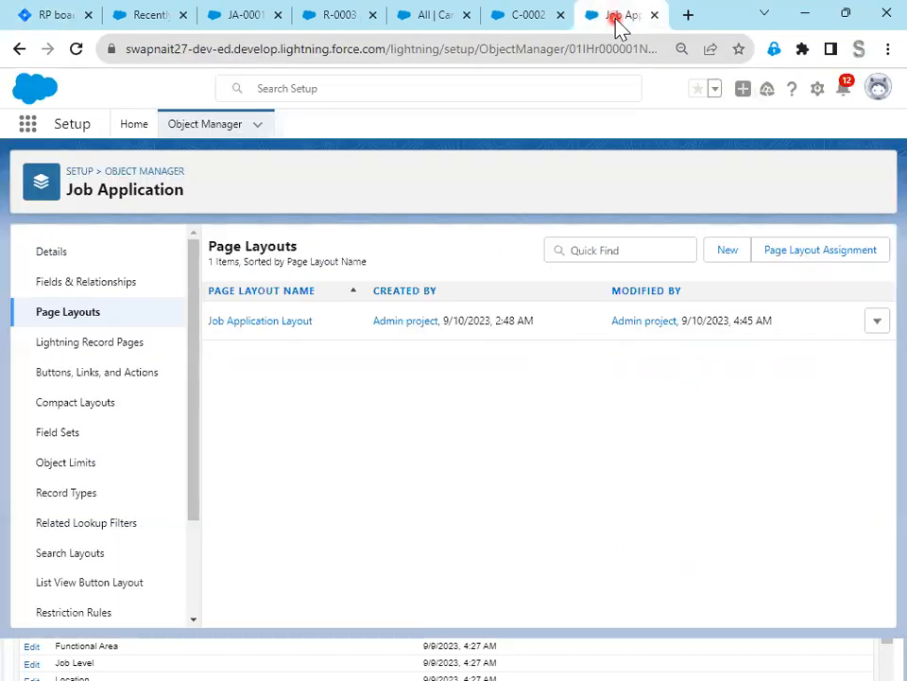
pyautogui.click(292, 322)
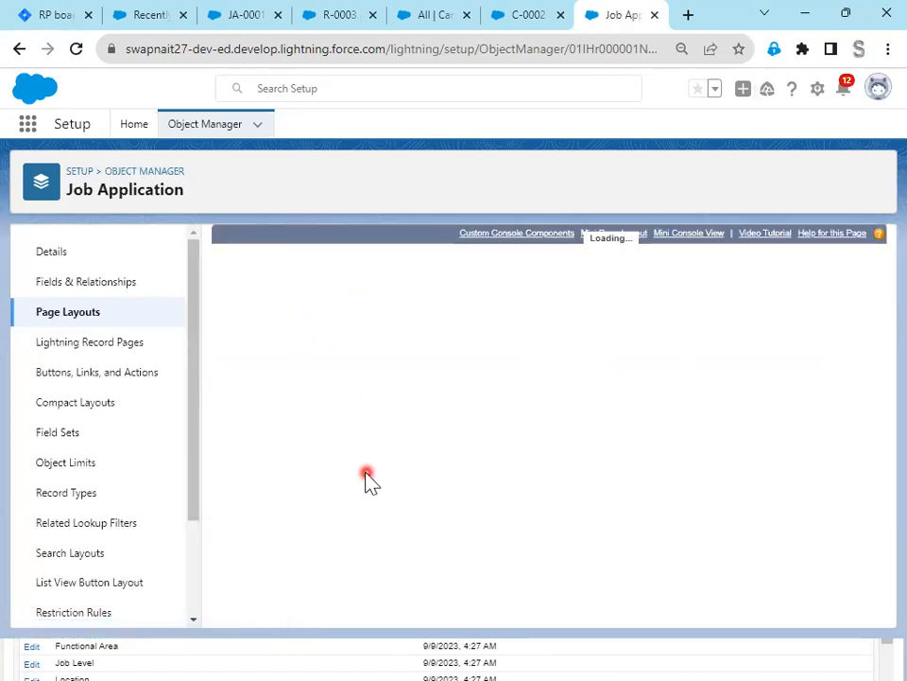
# Add a two-column section named Rating Details between the Information and System Information sections of the layout.
pyautogui.scroll(-3, 364, 491)
pyautogui.scroll(-3, 364, 486)
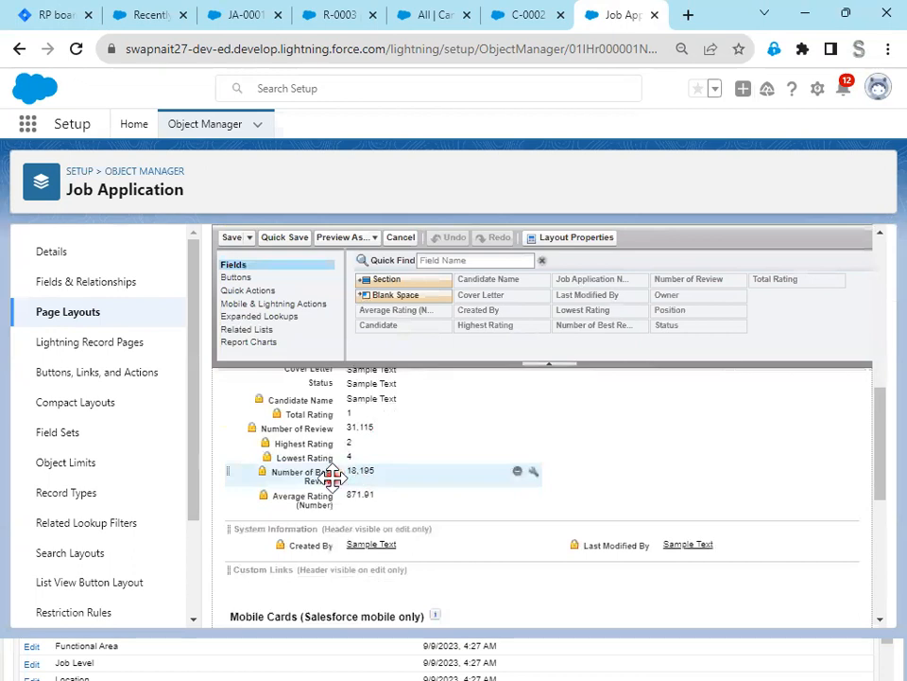
pyautogui.scroll(1, 350, 482)
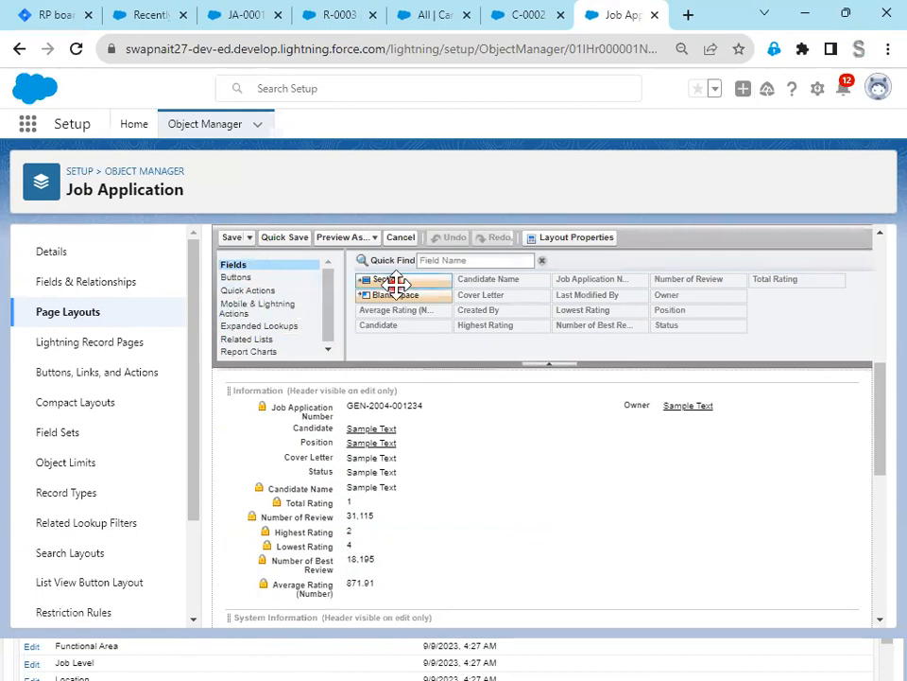
pyautogui.moveTo(392, 284); pyautogui.dragTo(326, 562)
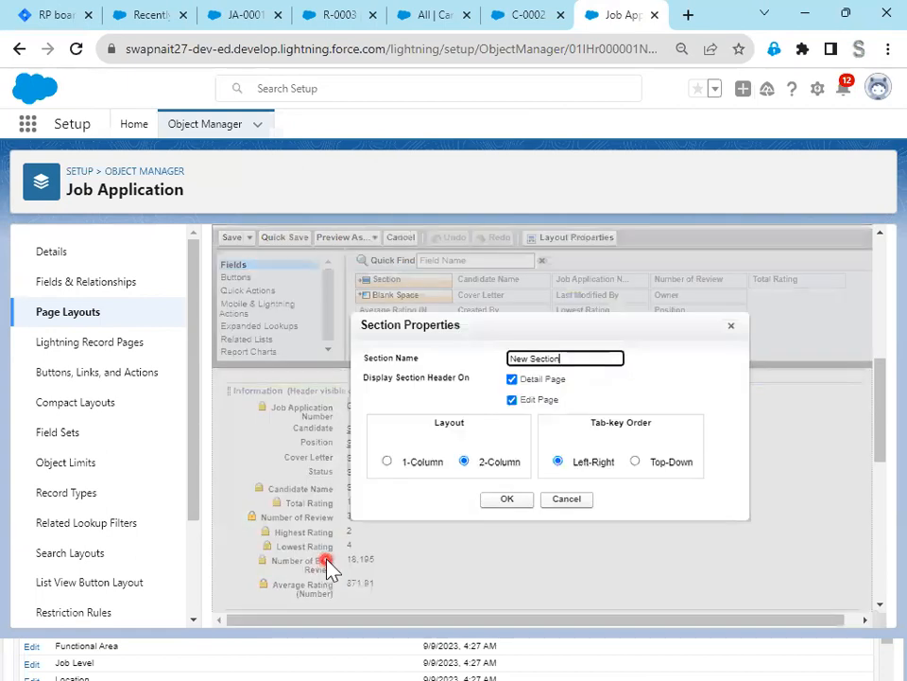
pyautogui.press('BackSpace')
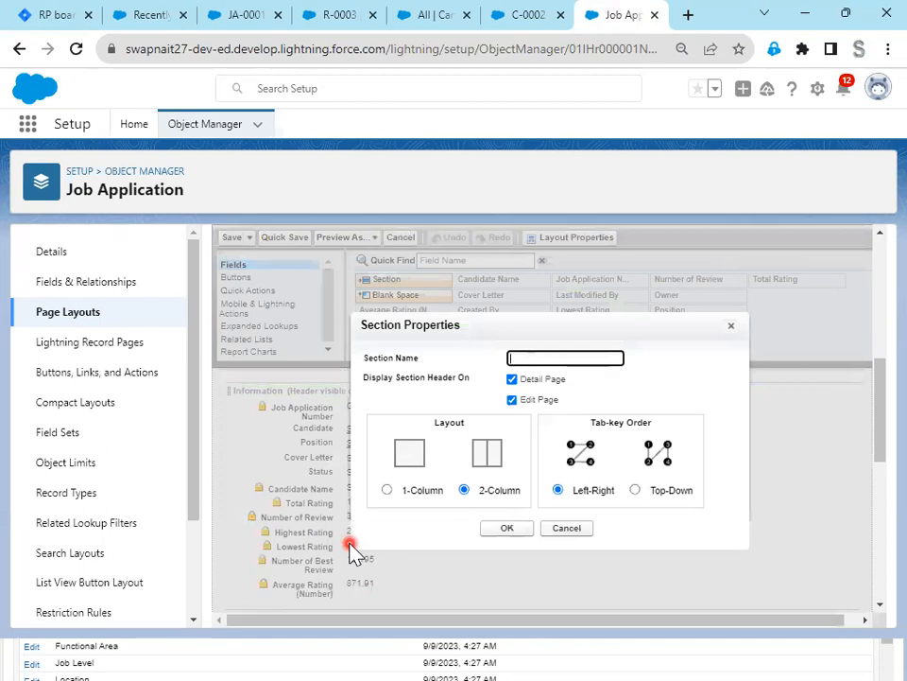
pyautogui.write('Rating Details')
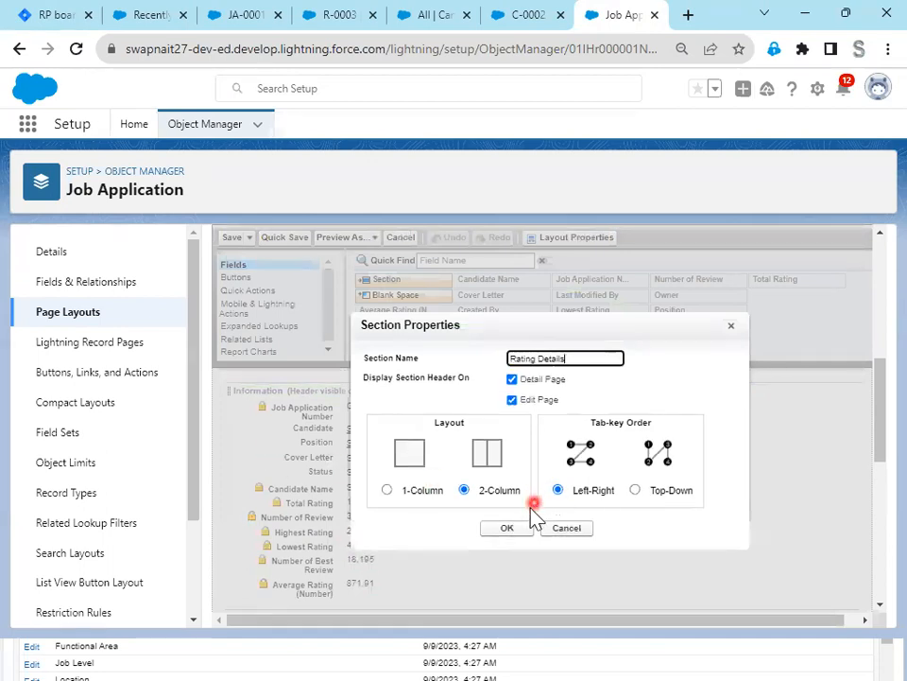
pyautogui.click(510, 529)
# Move Total Rating, Number of Review, Highest Rating, Lowest Rating, Number of Best Review and Average Rating (Number) together into the Rating Details section.
pyautogui.scroll(-2, 465, 529)
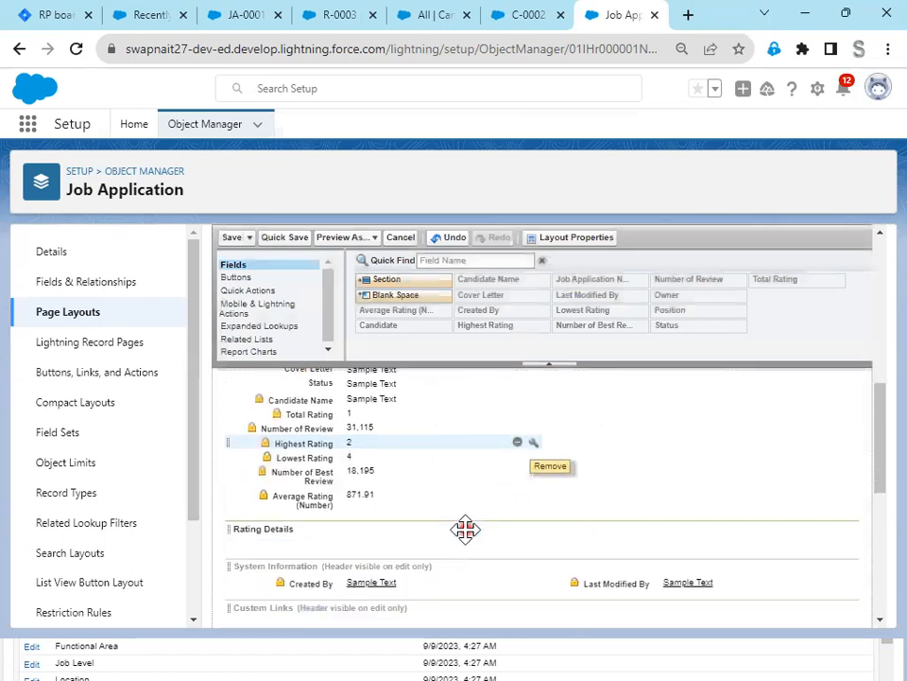
pyautogui.click(321, 415)
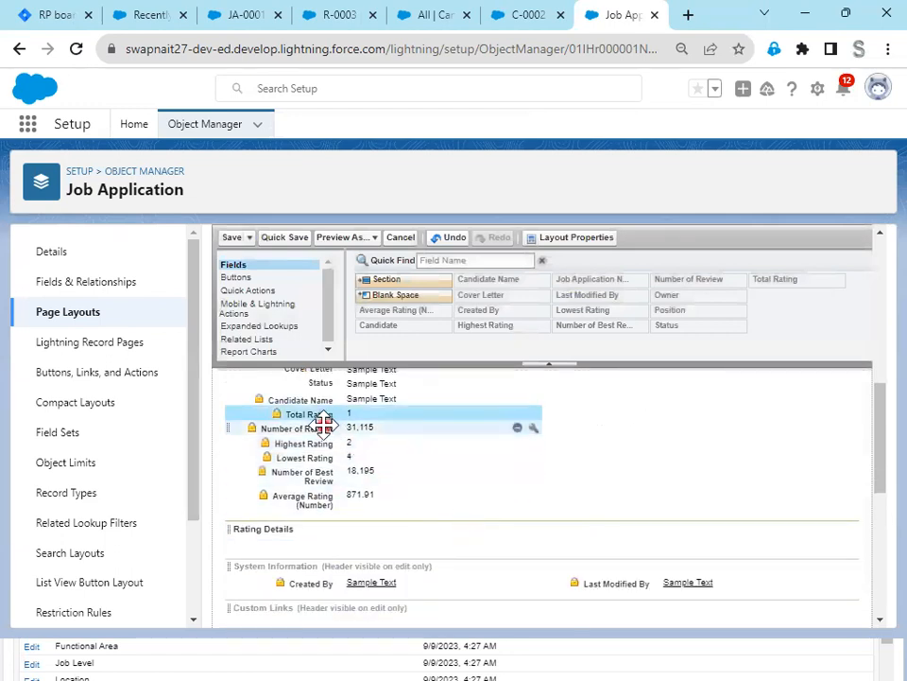
pyautogui.keyDown('ctrl'); pyautogui.click(324, 428); pyautogui.keyUp('ctrl')
pyautogui.keyDown('ctrl'); pyautogui.click(331, 444); pyautogui.keyUp('ctrl')
pyautogui.keyDown('ctrl'); pyautogui.click(335, 456); pyautogui.keyUp('ctrl')
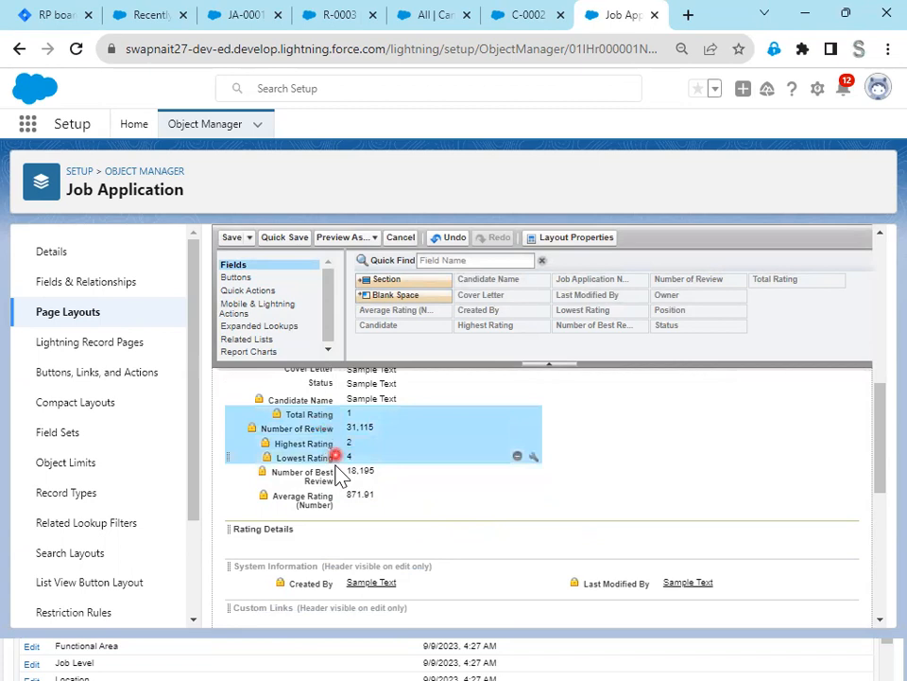
pyautogui.keyDown('ctrl'); pyautogui.click(331, 474); pyautogui.keyUp('ctrl')
pyautogui.keyDown('ctrl'); pyautogui.click(326, 492); pyautogui.keyUp('ctrl')
pyautogui.moveTo(344, 419); pyautogui.dragTo(314, 538)
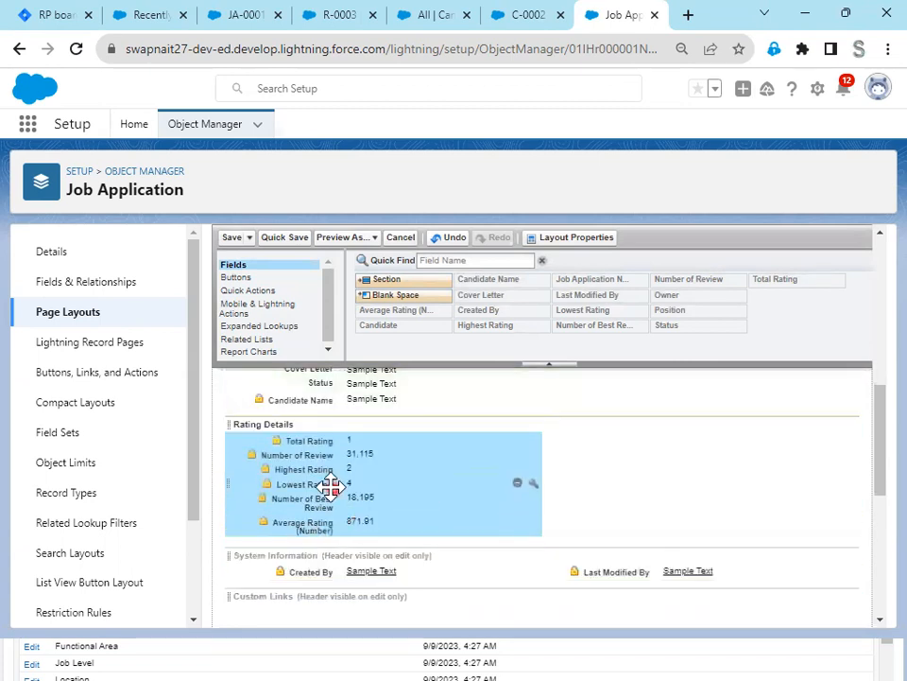
# Move Lowest Rating, Number of Best Review and Average Rating (Number) into the second column of Rating Details.
pyautogui.click(327, 483)
pyautogui.keyDown('ctrl'); pyautogui.click(302, 499); pyautogui.keyUp('ctrl')
pyautogui.keyDown('ctrl'); pyautogui.click(303, 522); pyautogui.keyUp('ctrl')
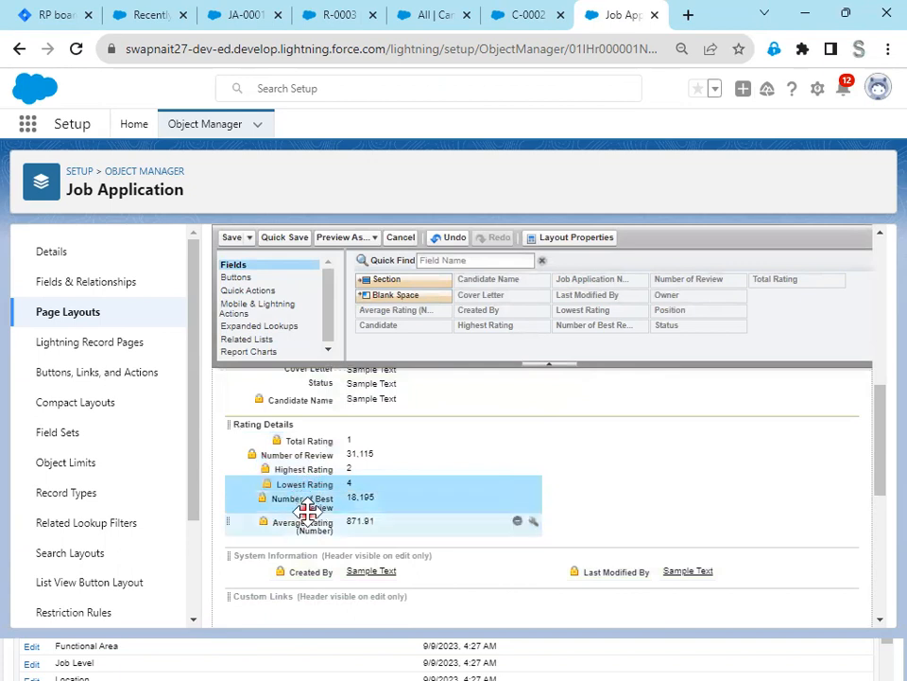
pyautogui.moveTo(284, 496); pyautogui.dragTo(644, 480)
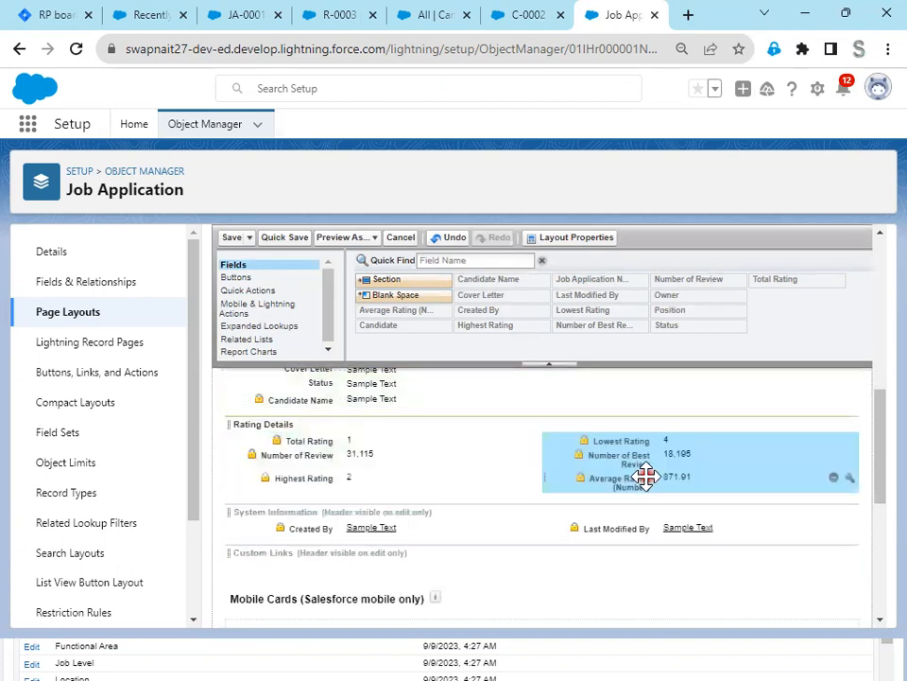
# In the Information section, move Status and Cover Letter under Owner, place Candidate Name above Candidate, and save the layout.
pyautogui.scroll(2, 515, 525)
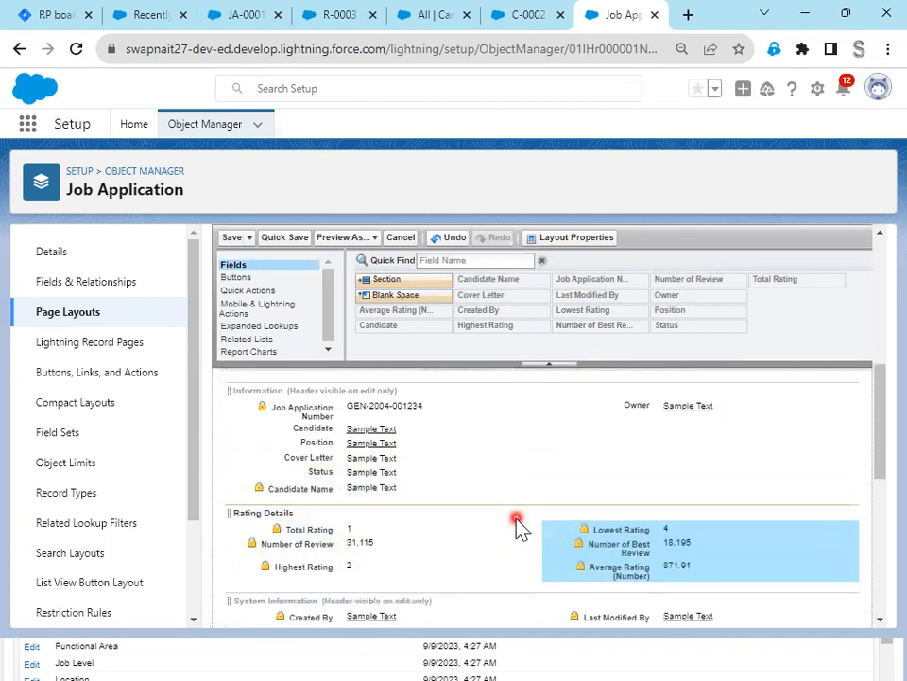
pyautogui.moveTo(354, 463); pyautogui.dragTo(622, 427)
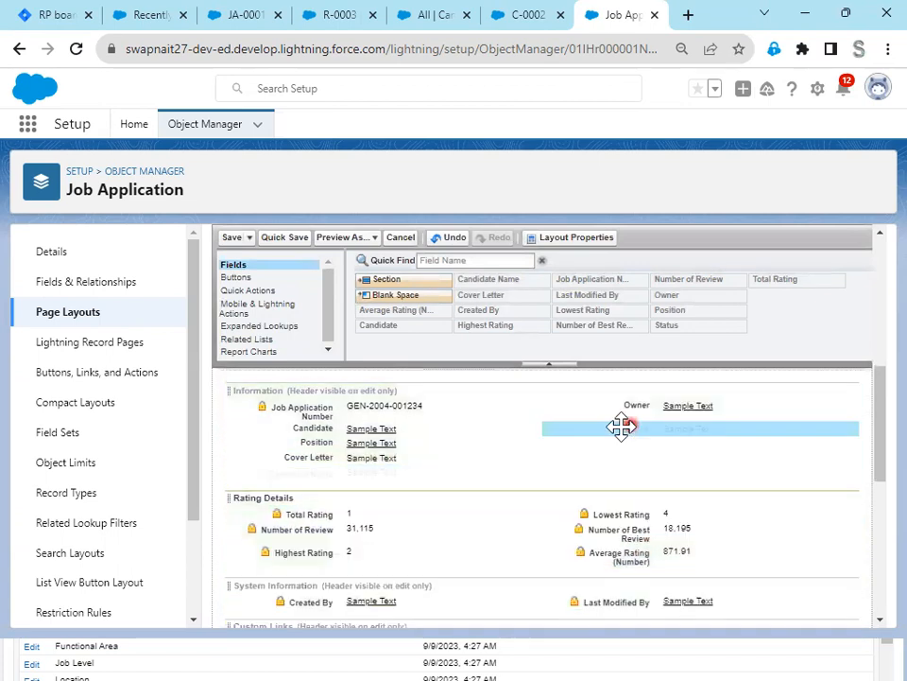
pyautogui.moveTo(352, 470); pyautogui.dragTo(608, 479)
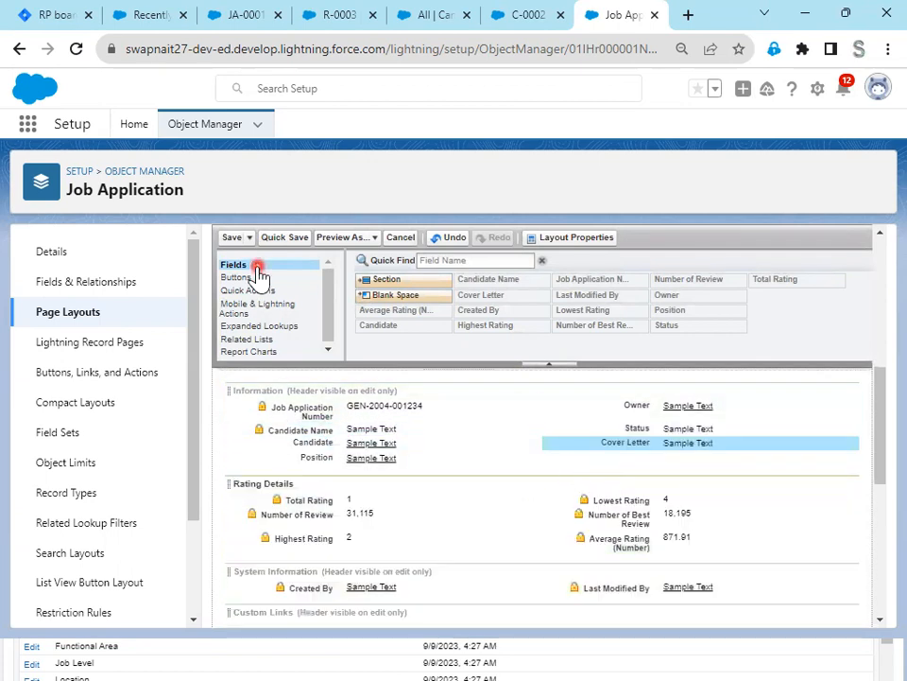
pyautogui.click(231, 238)
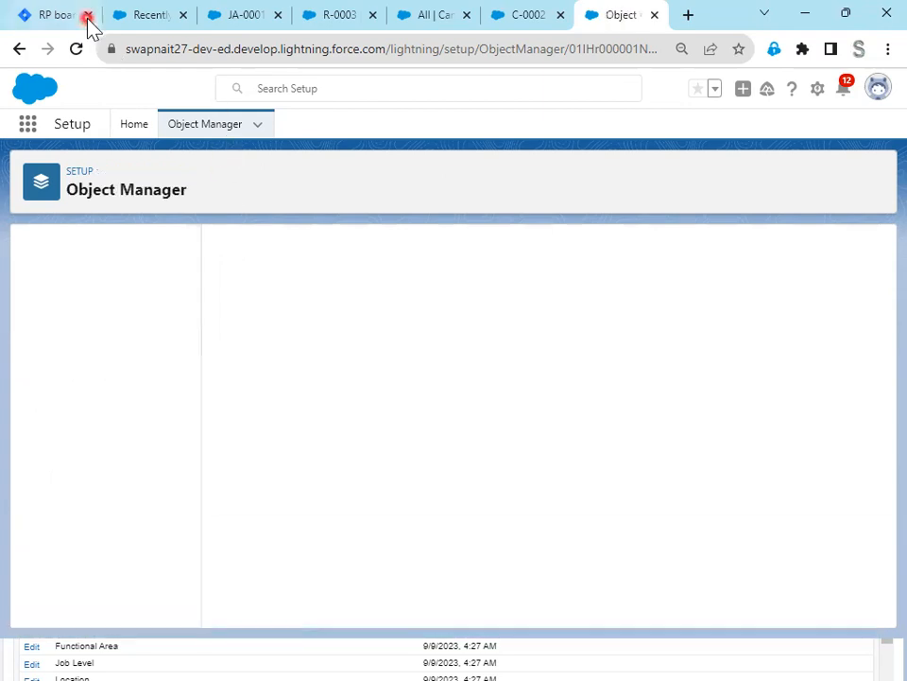
# In Jira, give RP-14 1 story point, transition it through In Progress to Done, and close the issue.
pyautogui.click(23, 13)
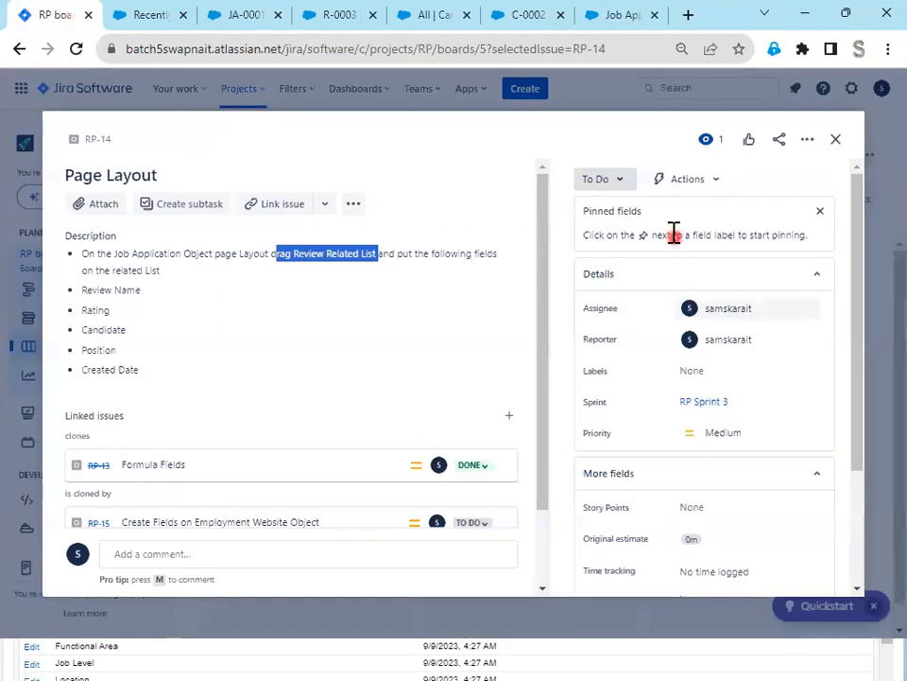
pyautogui.click(616, 180)
pyautogui.click(609, 214)
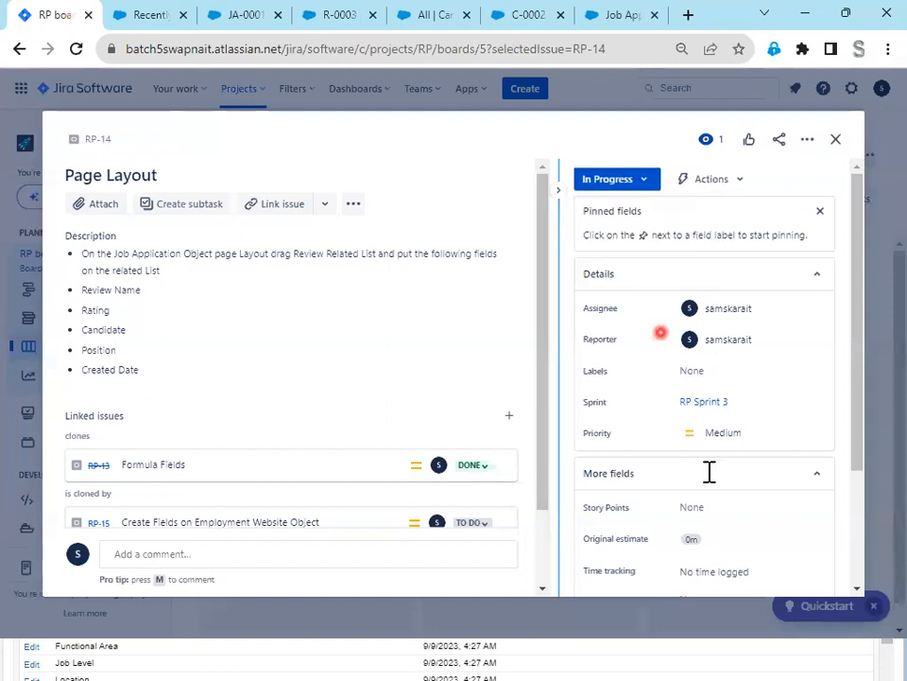
pyautogui.click(696, 509)
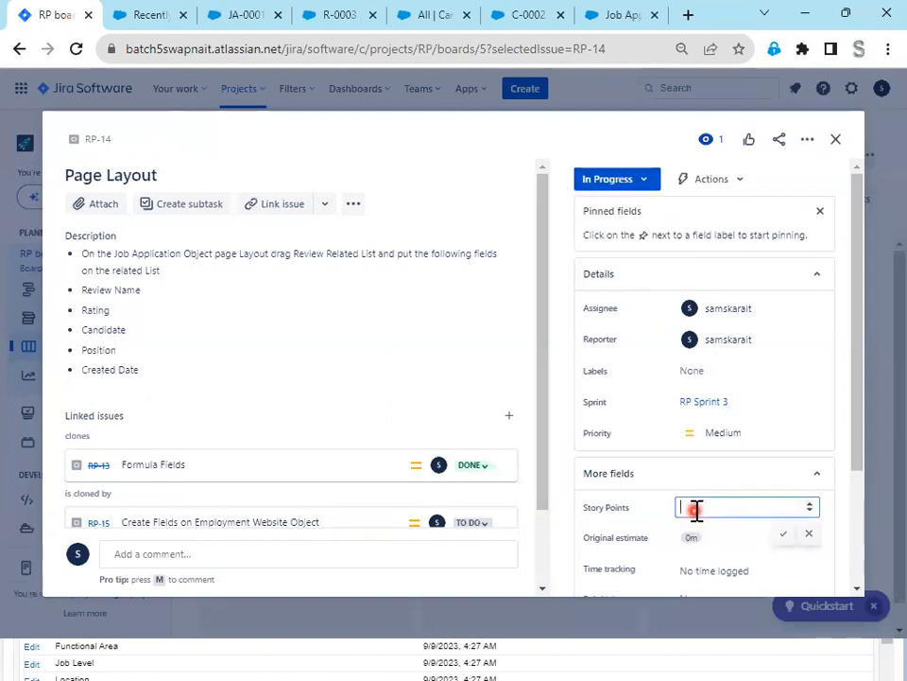
pyautogui.click(635, 184)
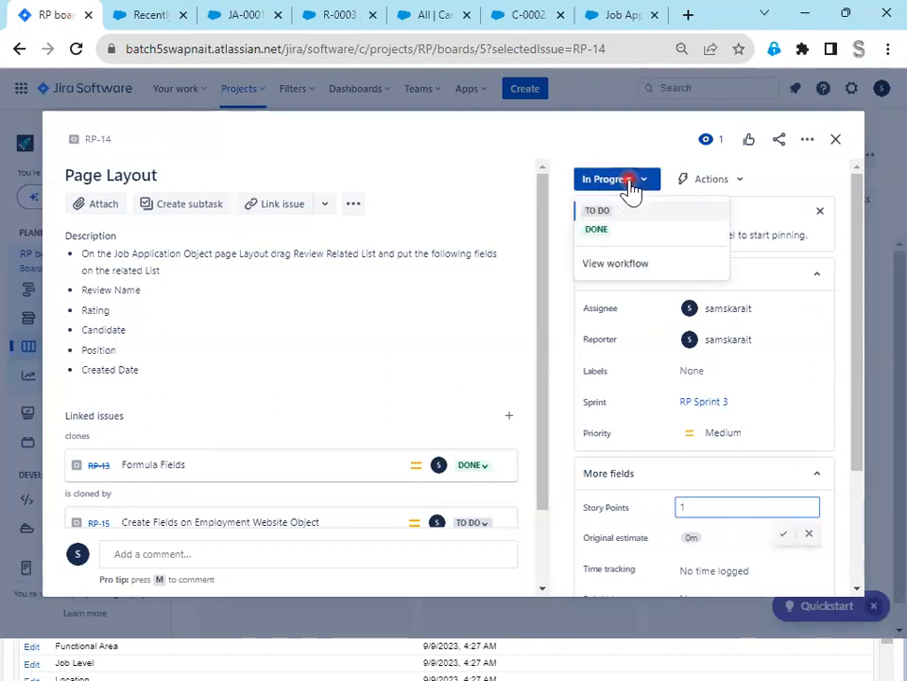
pyautogui.click(598, 229)
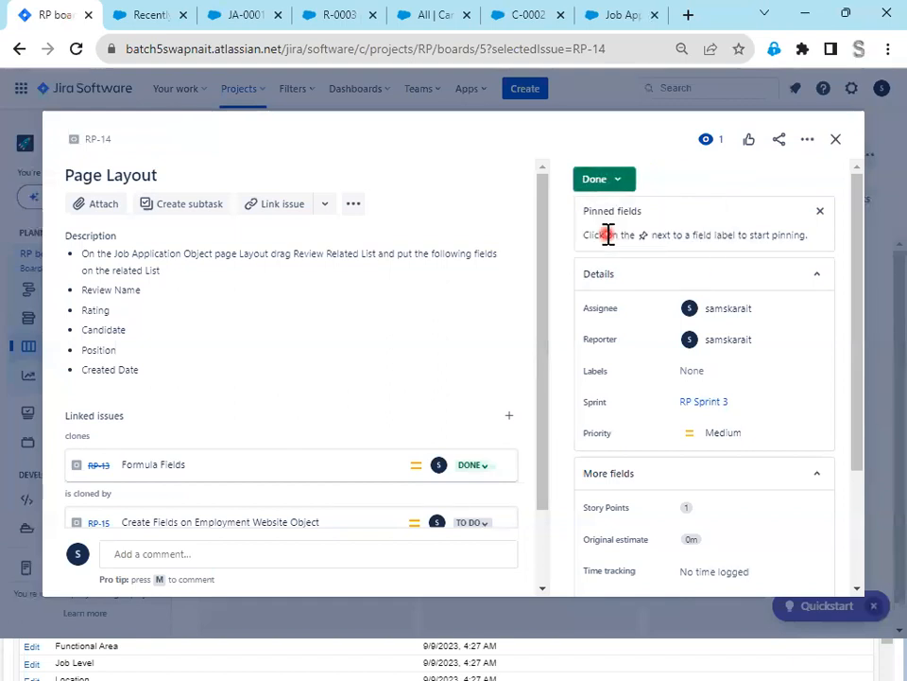
pyautogui.click(834, 141)
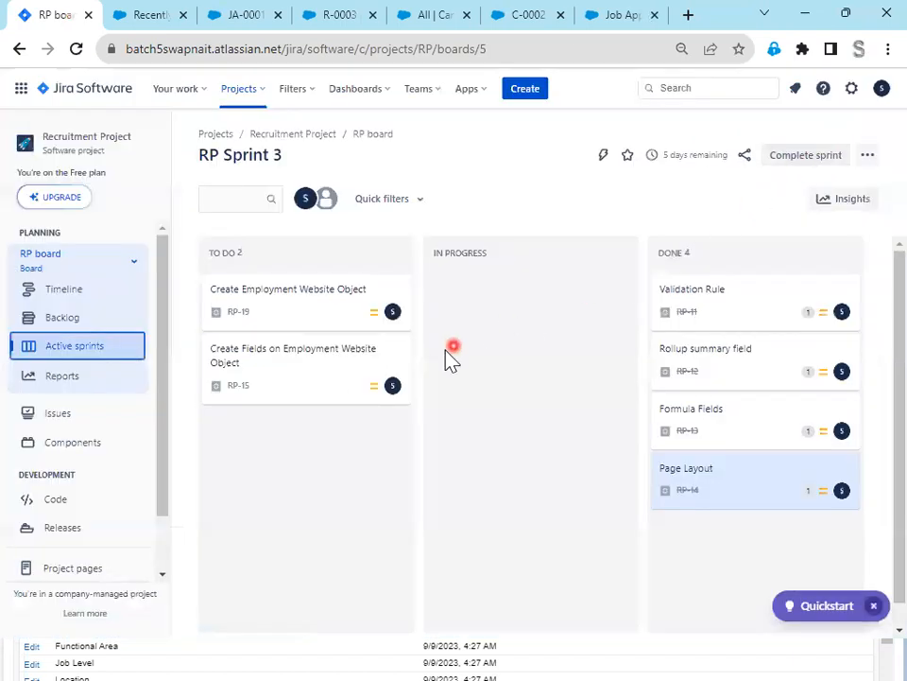
# Open the RP-19 task and examine the Employment Website Object in Word's Recruitment App Project Overview diagram.
pyautogui.click(310, 321)
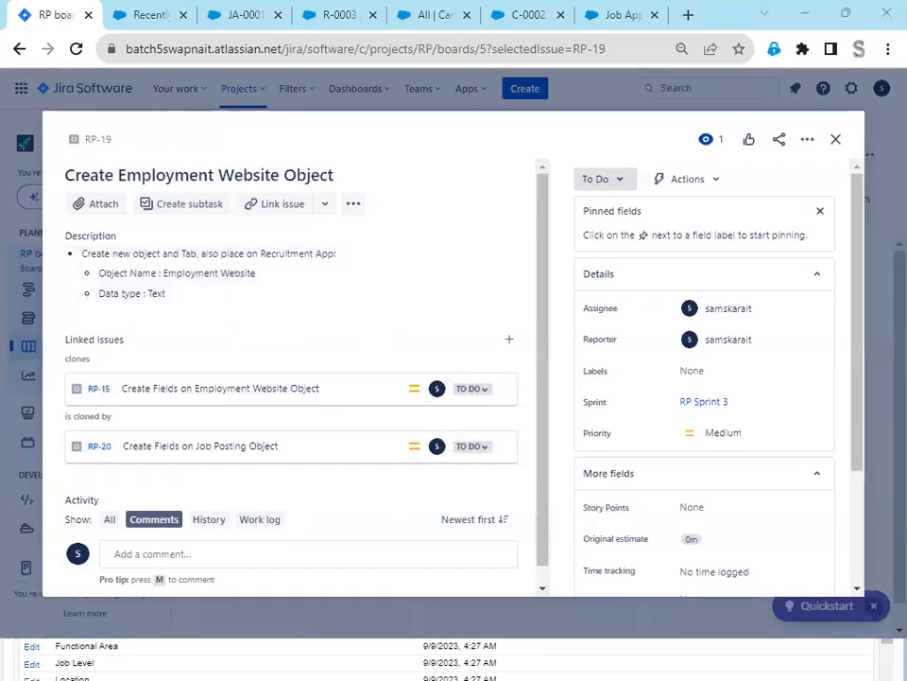
pyautogui.hotkey('alt', 'Tab')
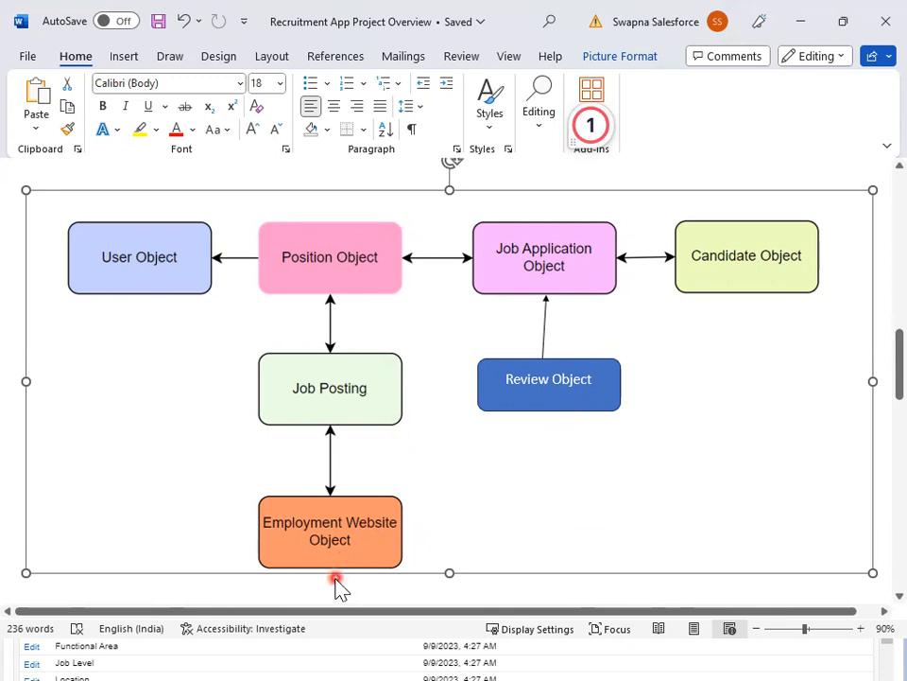
pyautogui.click(803, 21)
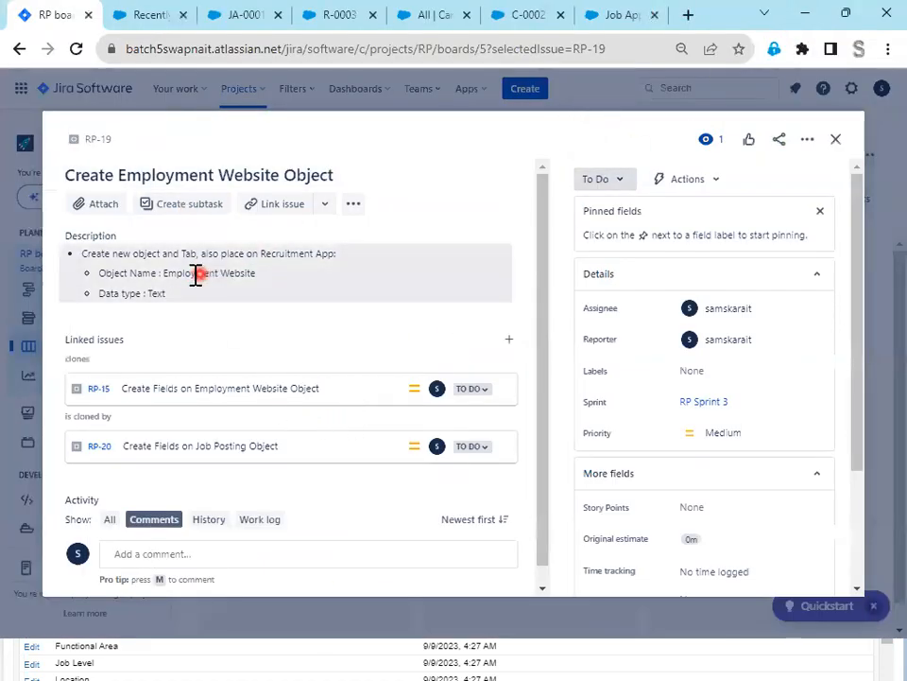
# Start a new Salesforce custom object with the label Employment Website from RP-19 and the plural label Employment Websites.
pyautogui.moveTo(165, 272); pyautogui.dragTo(223, 272)
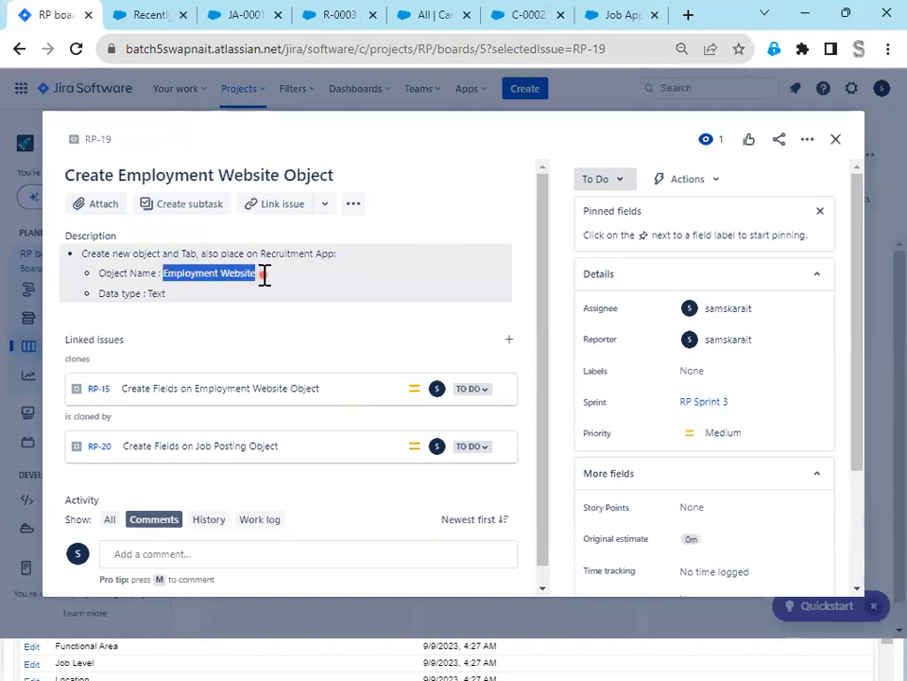
pyautogui.click(624, 17)
pyautogui.click(192, 126)
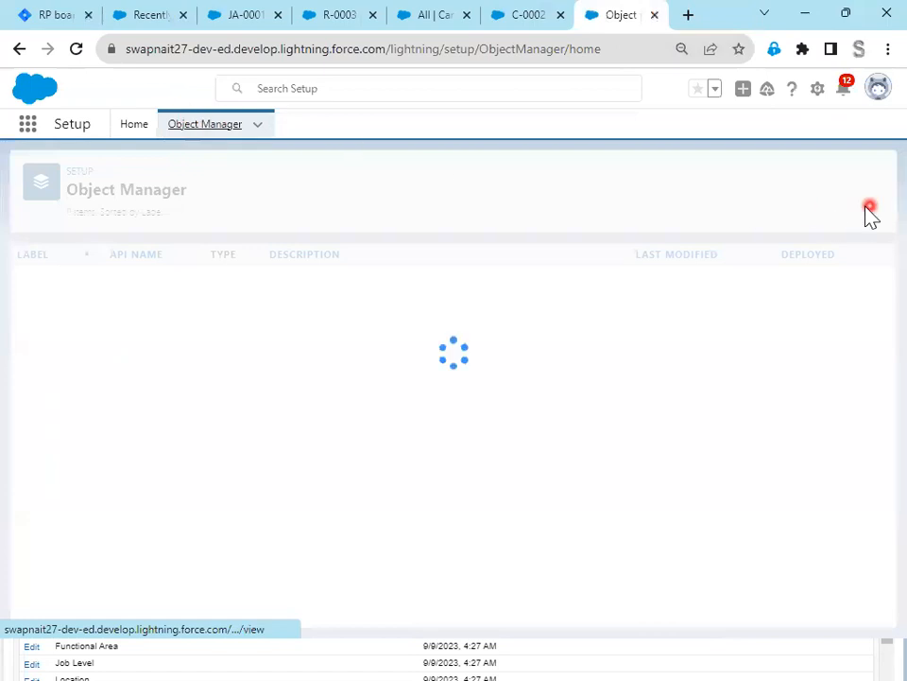
pyautogui.click(833, 175)
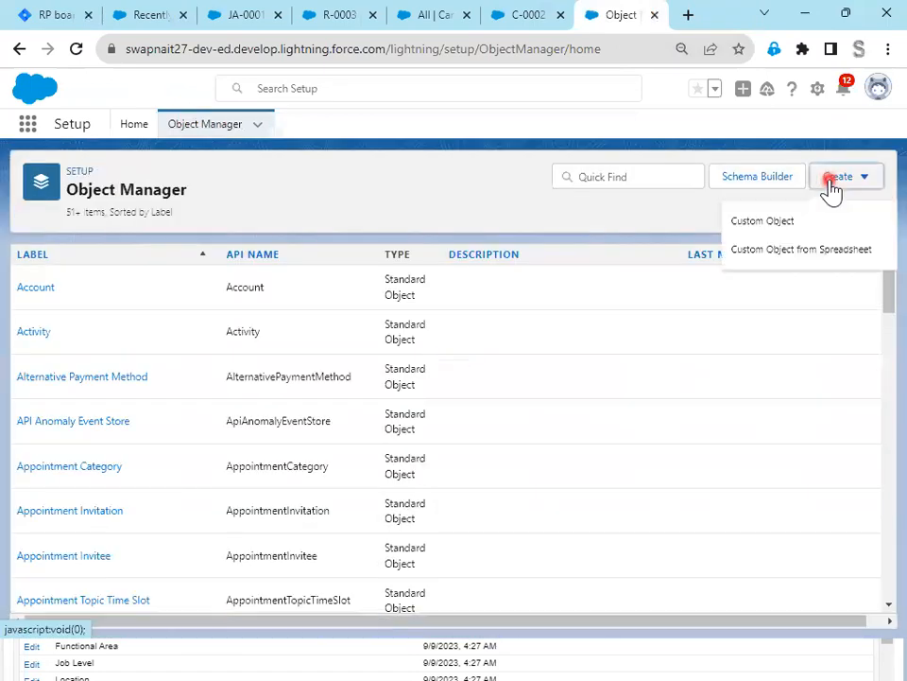
pyautogui.click(781, 221)
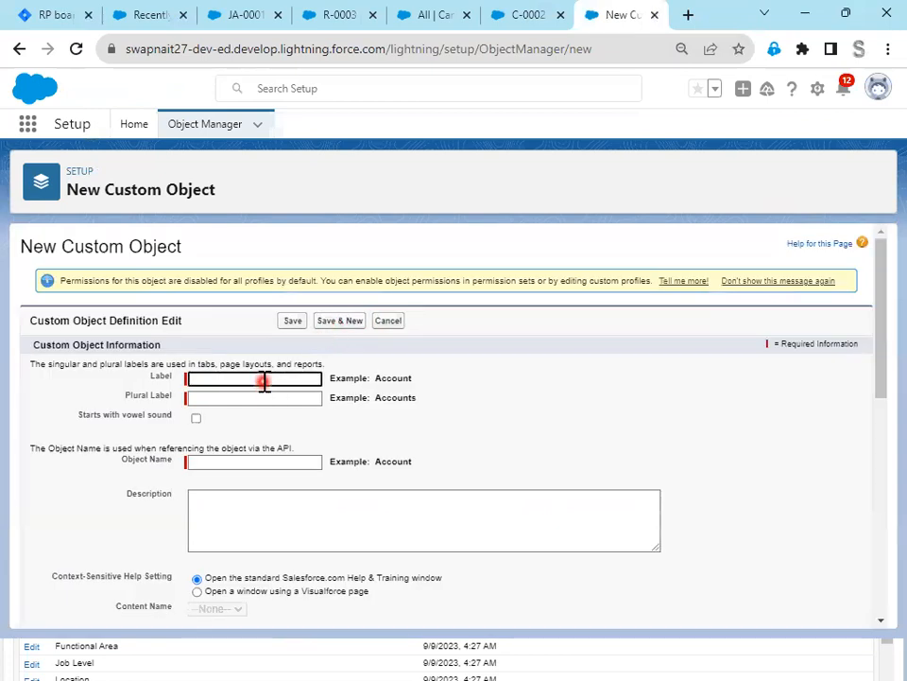
pyautogui.press('Tab')
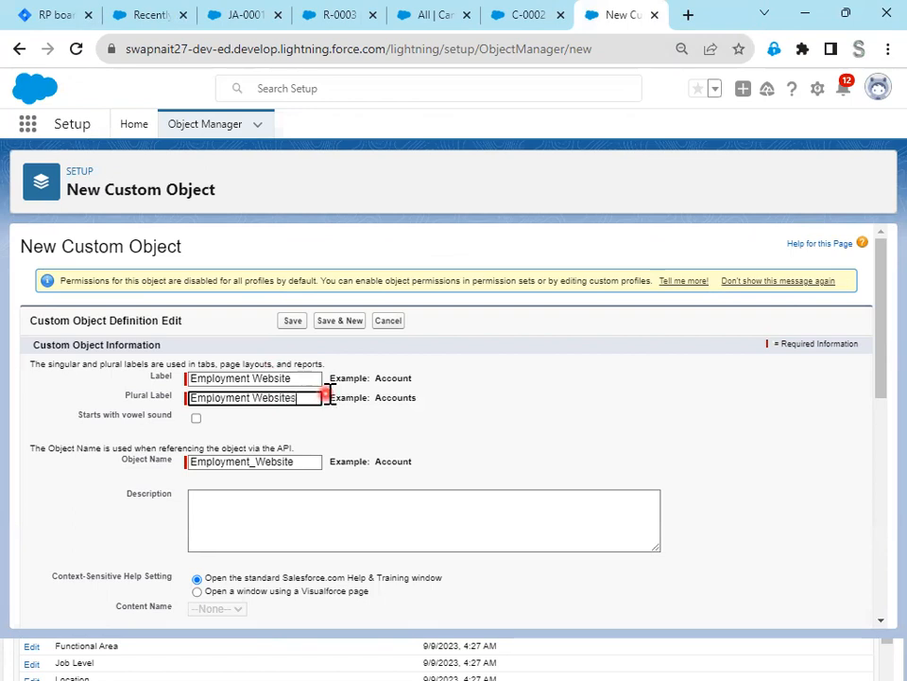
# Keep the Text record name, enable reports, activities, field history, notes and attachments and the tab wizard, and save the Employment Website object.
pyautogui.scroll(-3, 498, 444)
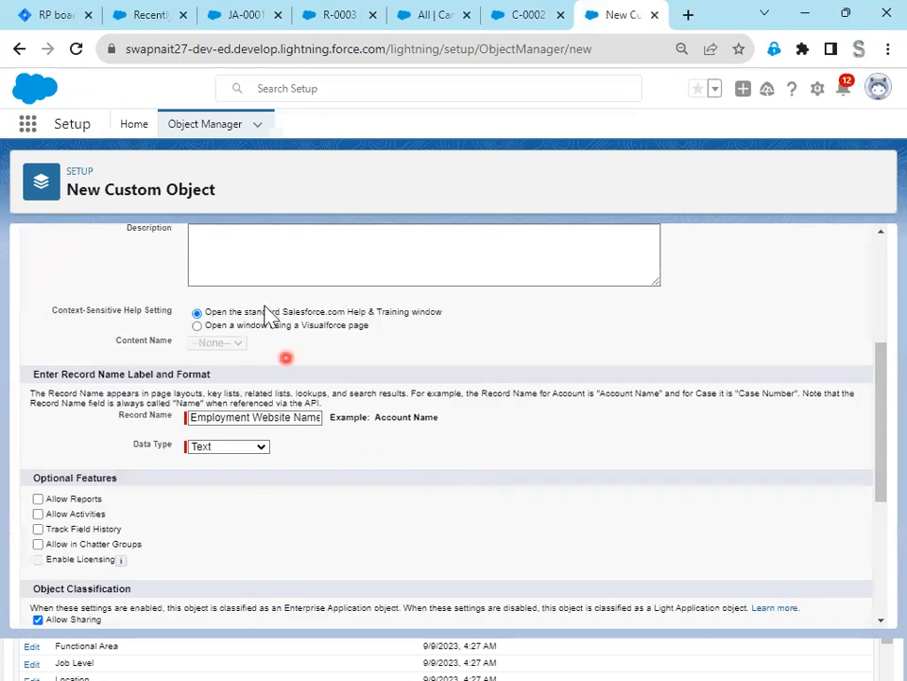
pyautogui.click(49, 17)
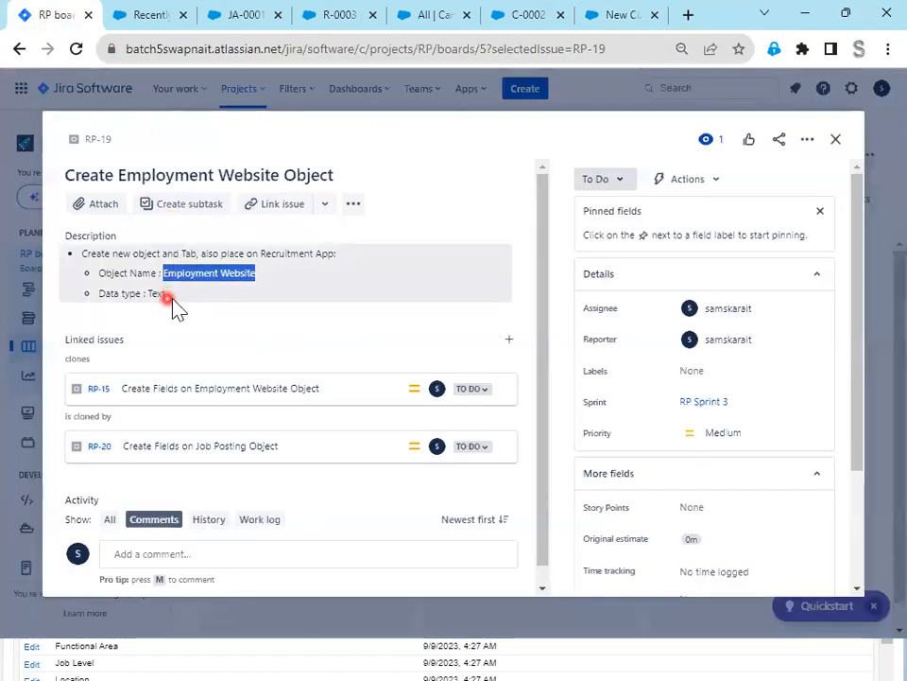
pyautogui.click(622, 16)
pyautogui.scroll(-2, 286, 511)
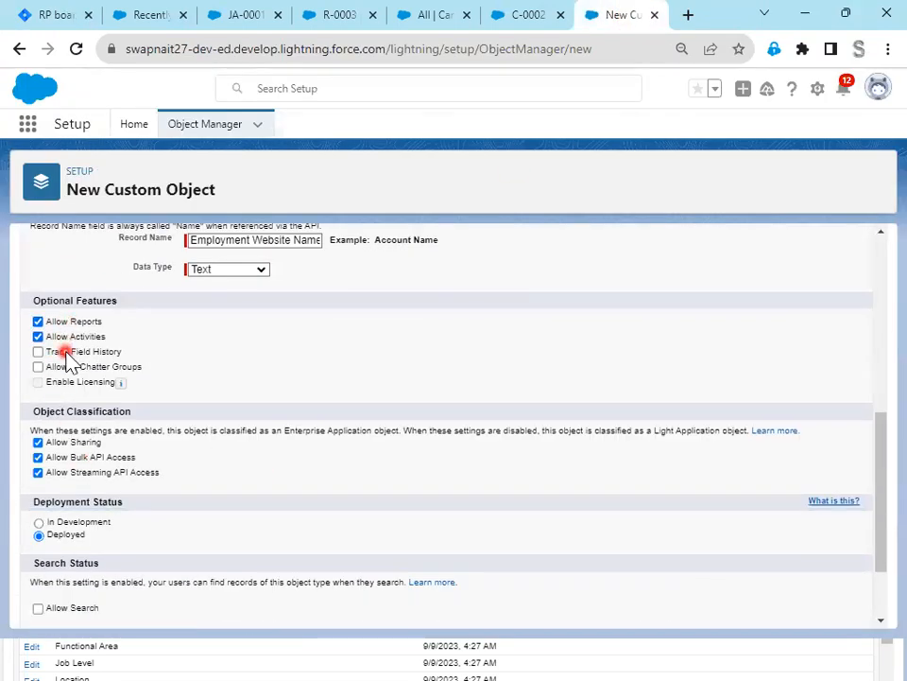
pyautogui.scroll(-2, 369, 480)
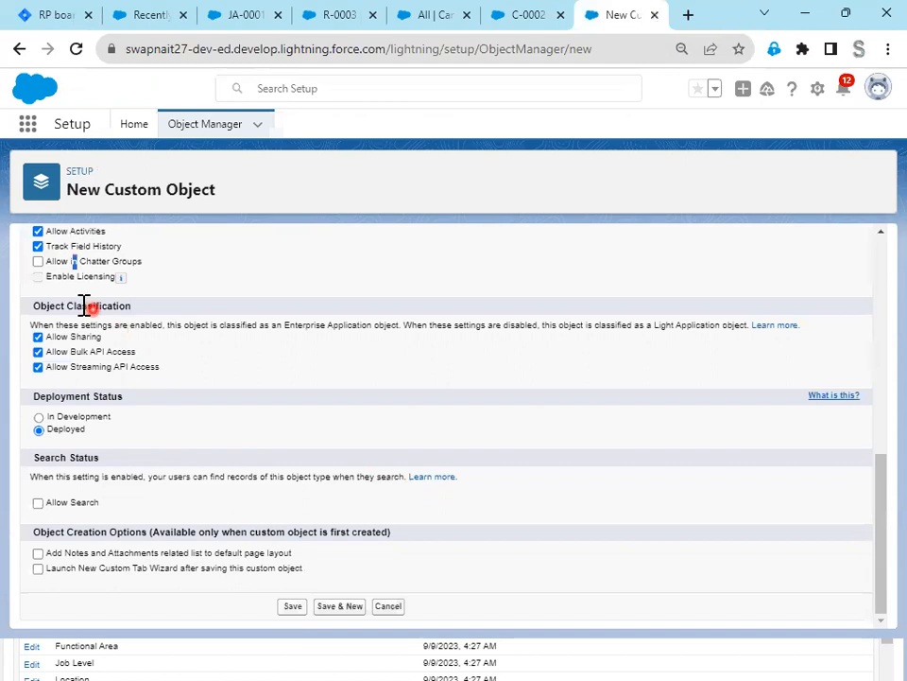
pyautogui.click(54, 555)
pyautogui.click(41, 568)
pyautogui.click(293, 606)
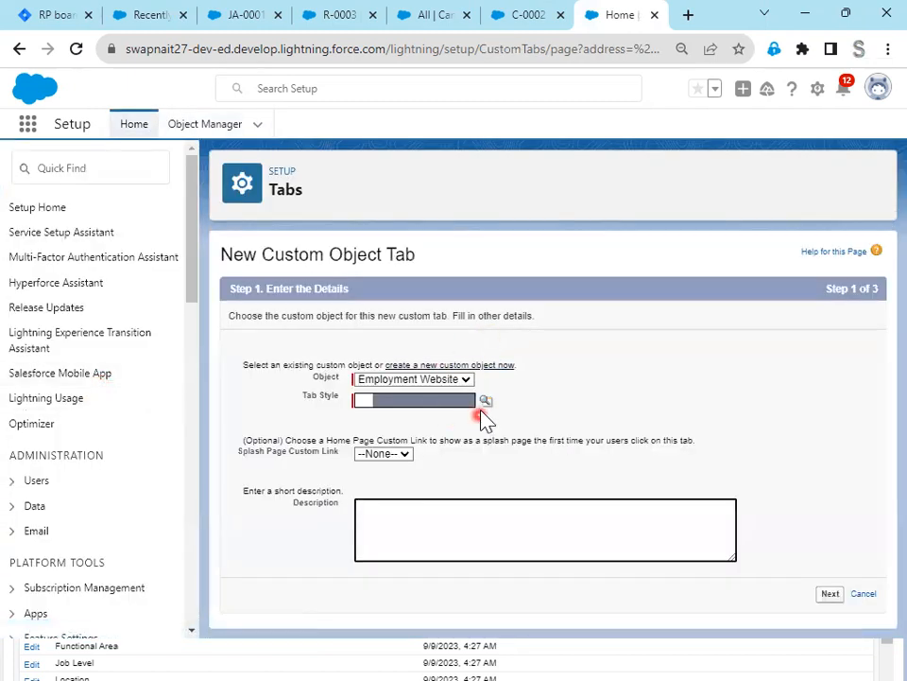
# Set the tab style for the new Employment Website tab to TV Widescreen.
pyautogui.click(486, 403)
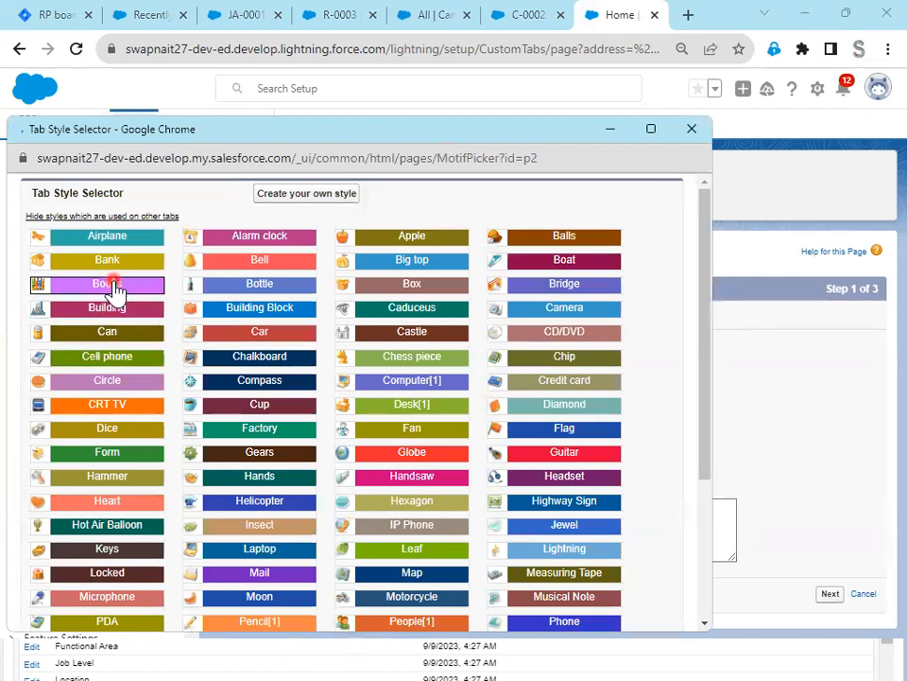
pyautogui.scroll(-2, 447, 501)
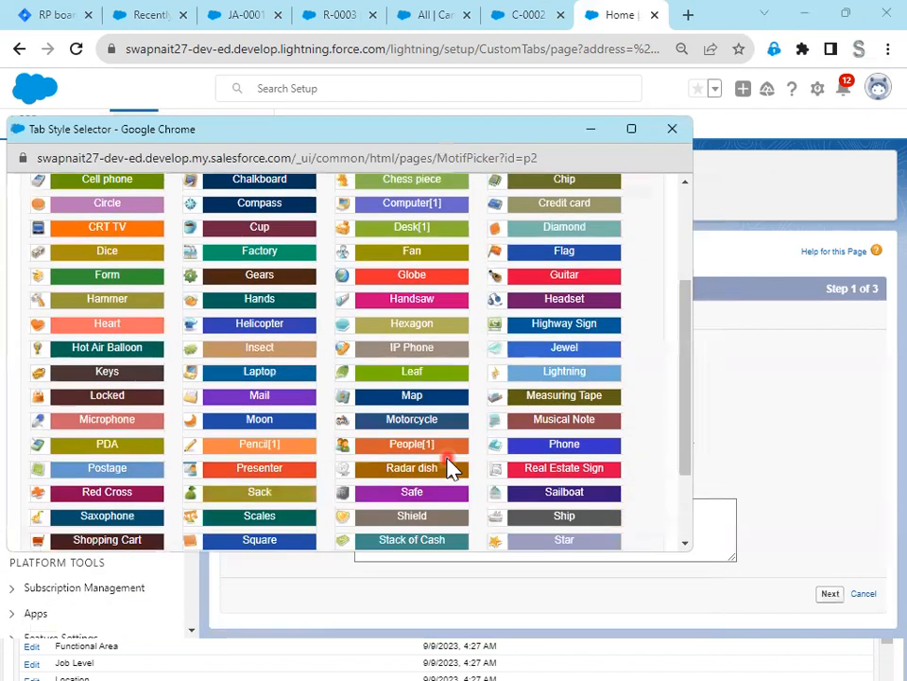
pyautogui.scroll(-1, 450, 468)
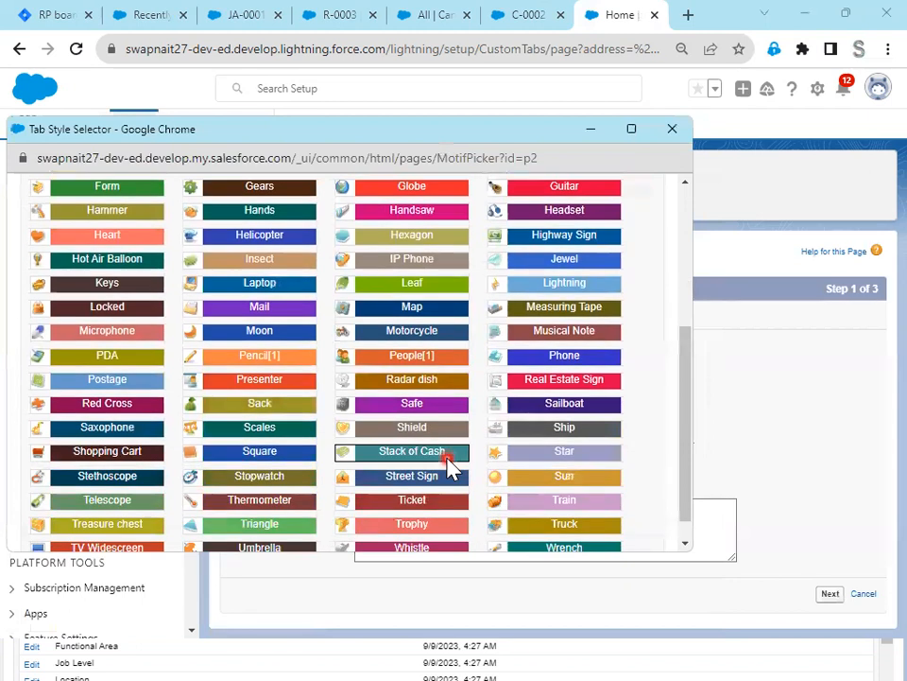
pyautogui.scroll(-1, 449, 467)
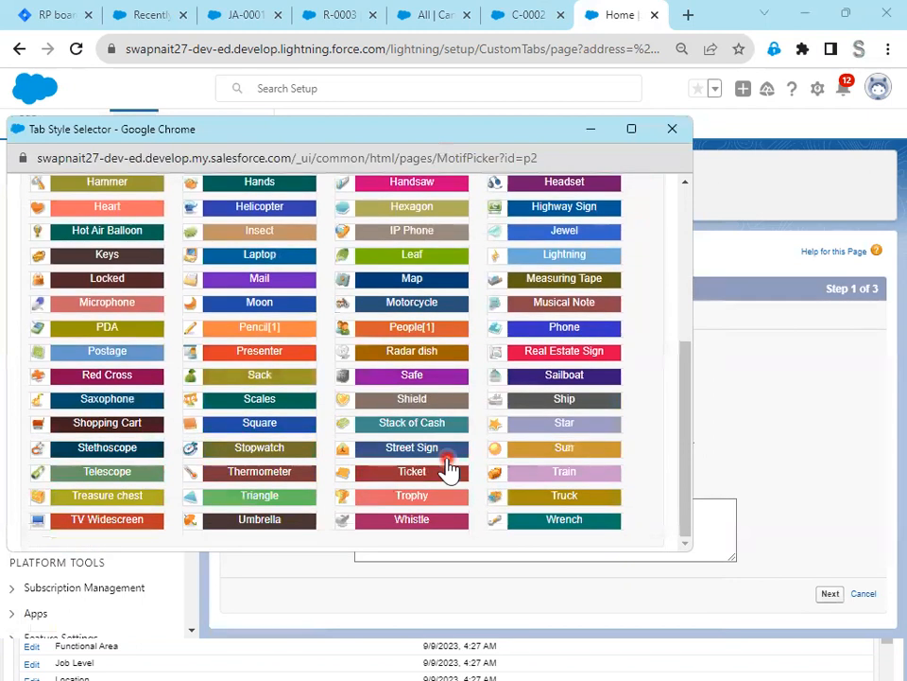
pyautogui.click(113, 519)
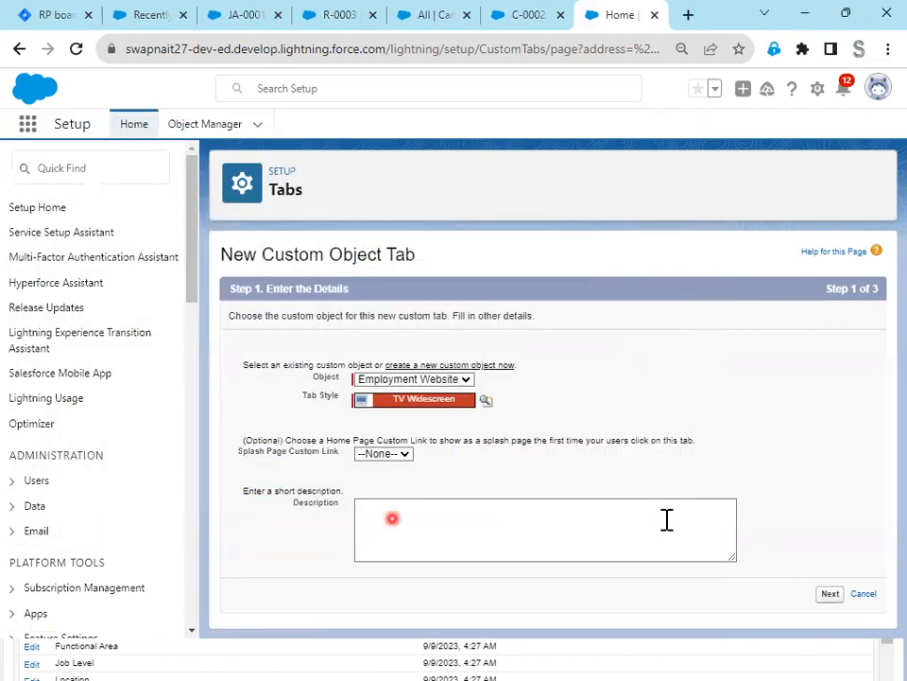
# Accept the tab's default profile visibility and custom app selections, and save the Employment Website tab.
pyautogui.click(830, 595)
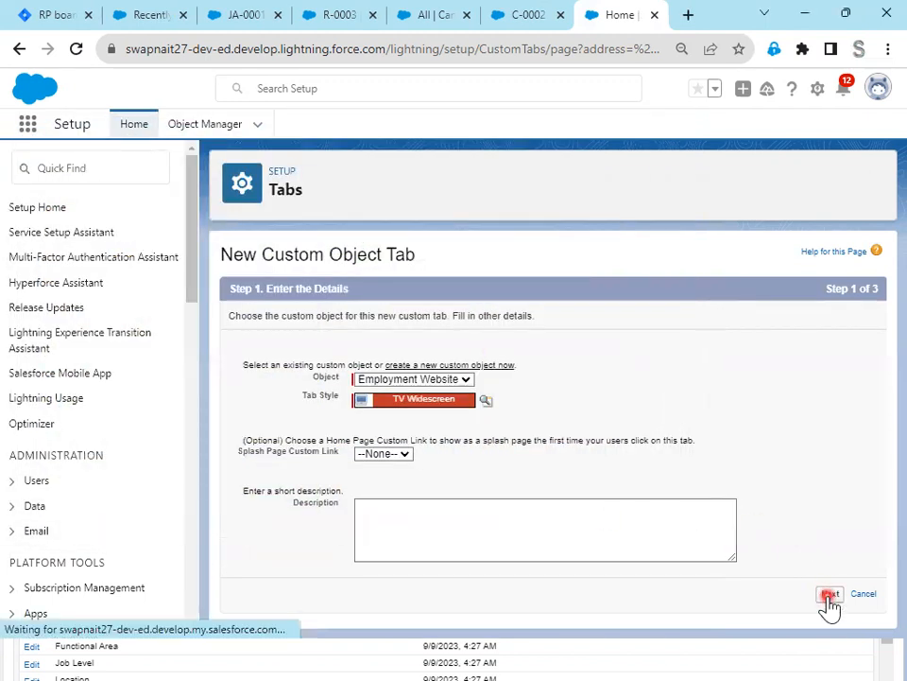
pyautogui.scroll(-10, 733, 421)
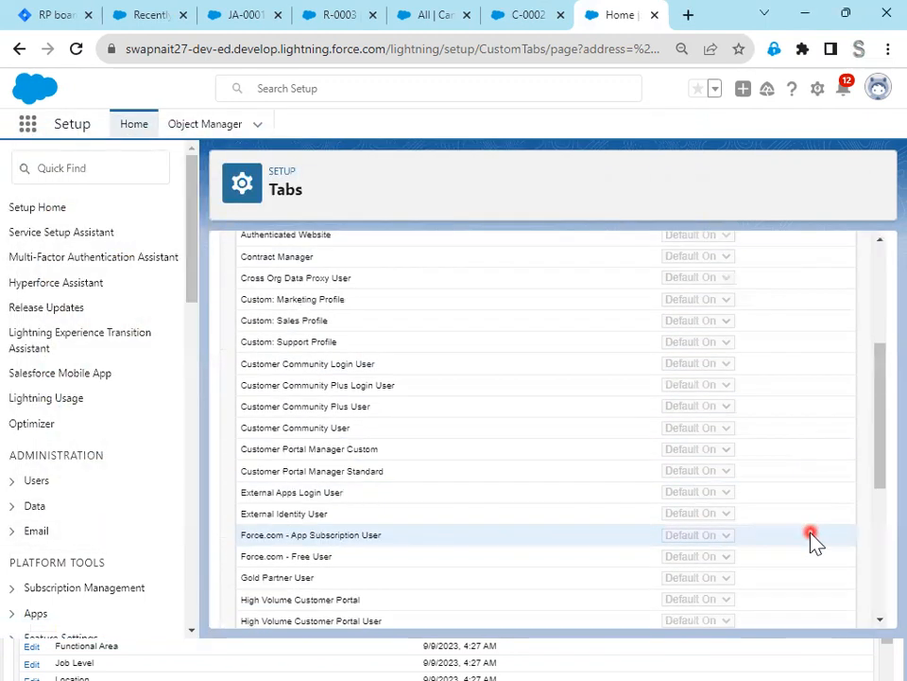
pyautogui.click(816, 608)
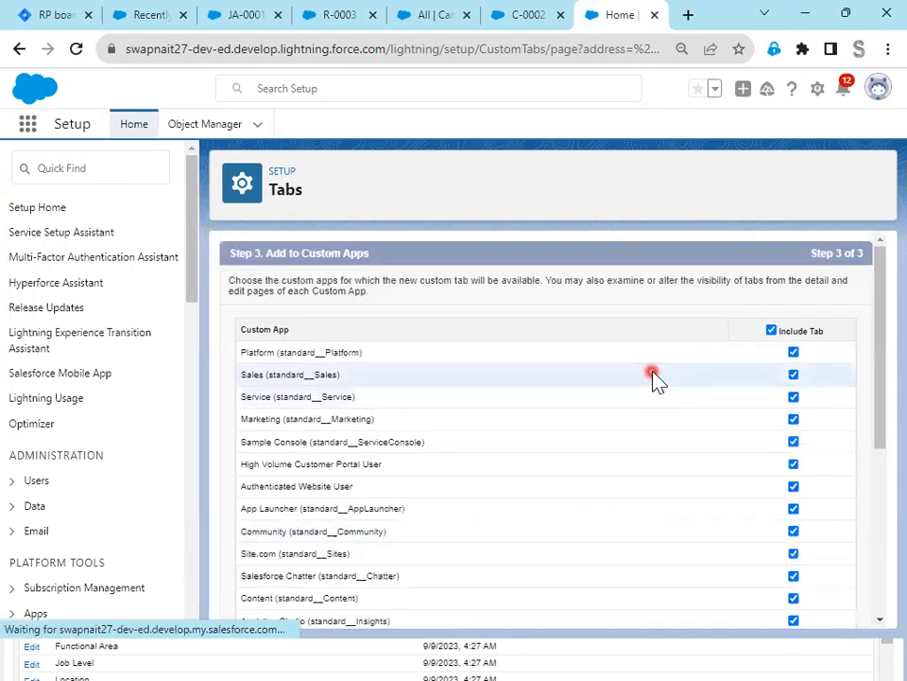
pyautogui.scroll(-5, 828, 421)
pyautogui.click(813, 608)
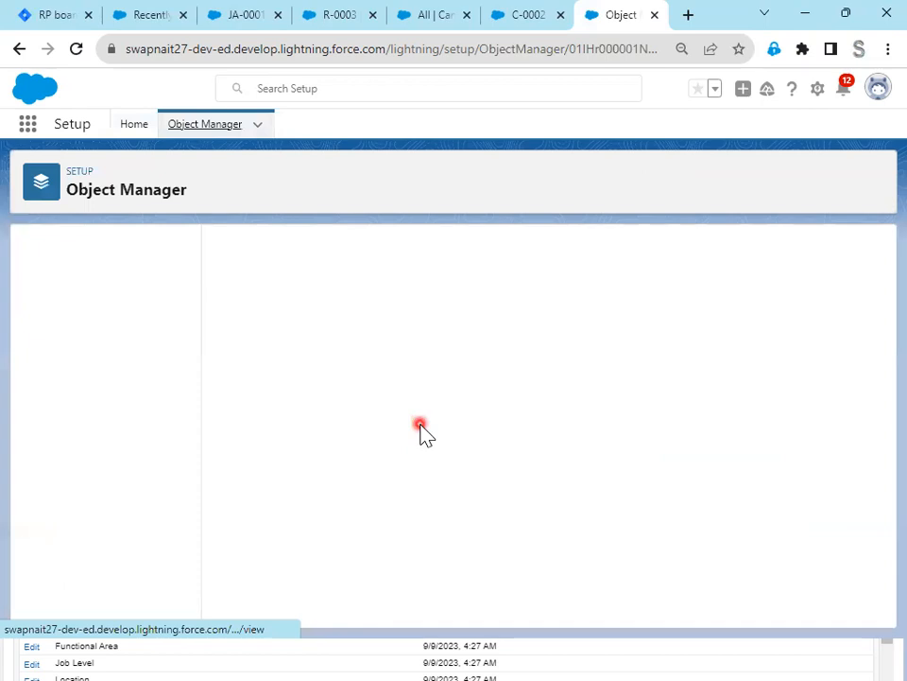
# In Jira, move RP-19 to In Progress, give it 1 story point, transition it to Done, and close the issue.
pyautogui.click(59, 15)
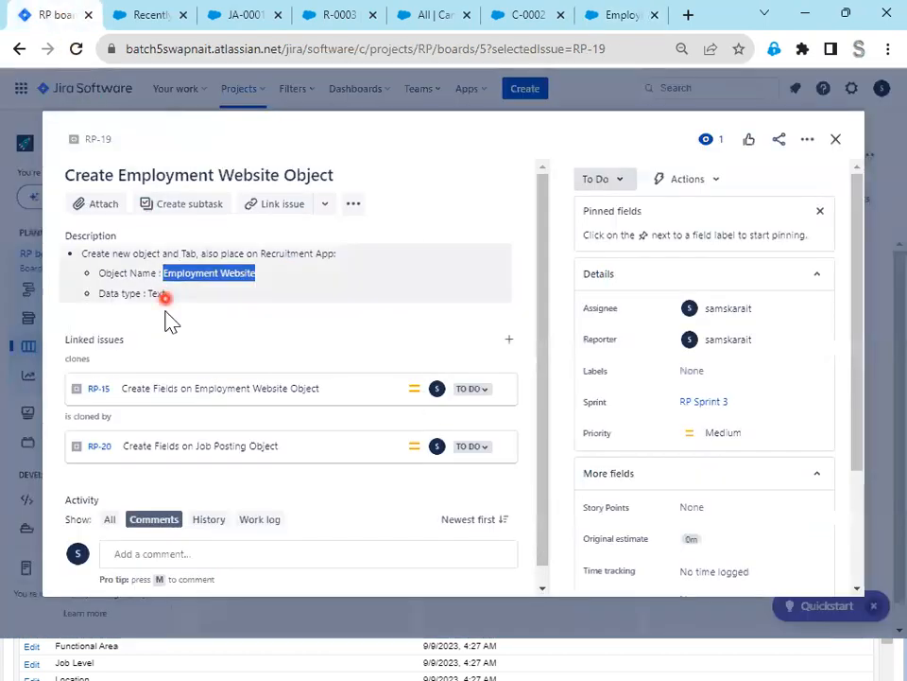
pyautogui.click(631, 197)
pyautogui.click(610, 212)
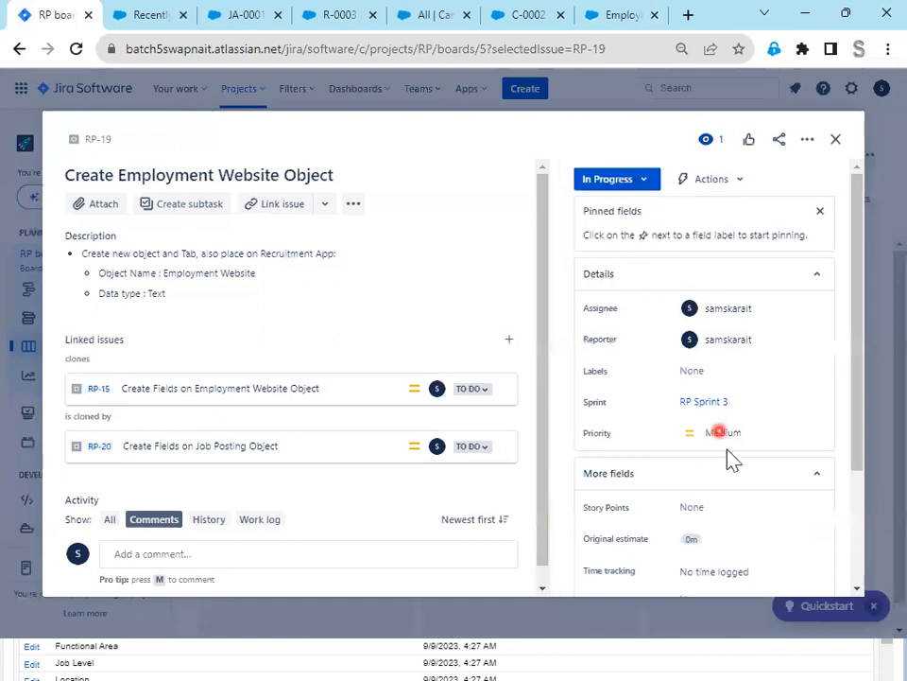
pyautogui.click(690, 505)
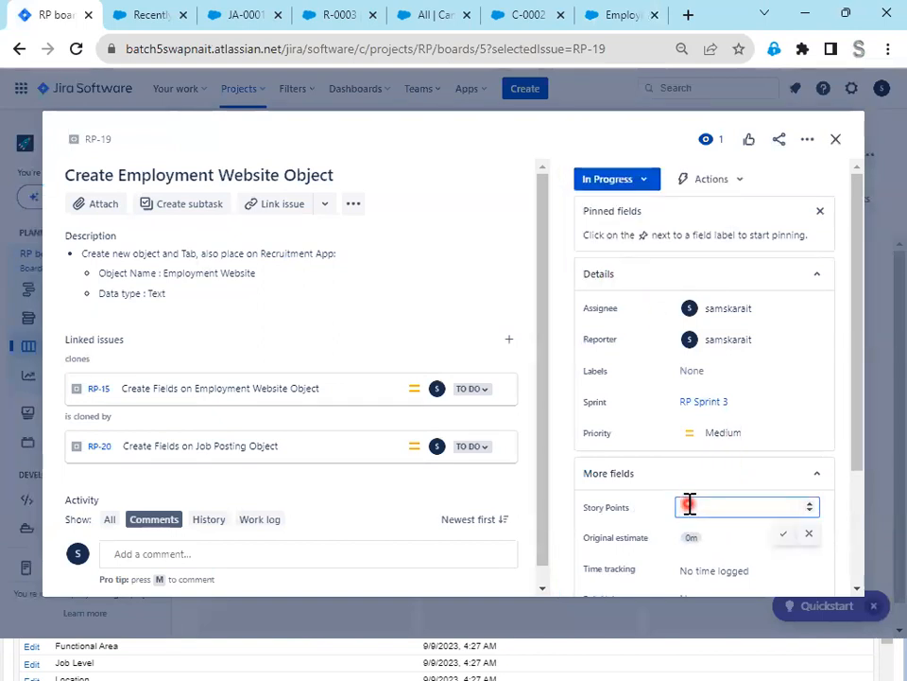
pyautogui.write('1')
pyautogui.click(781, 534)
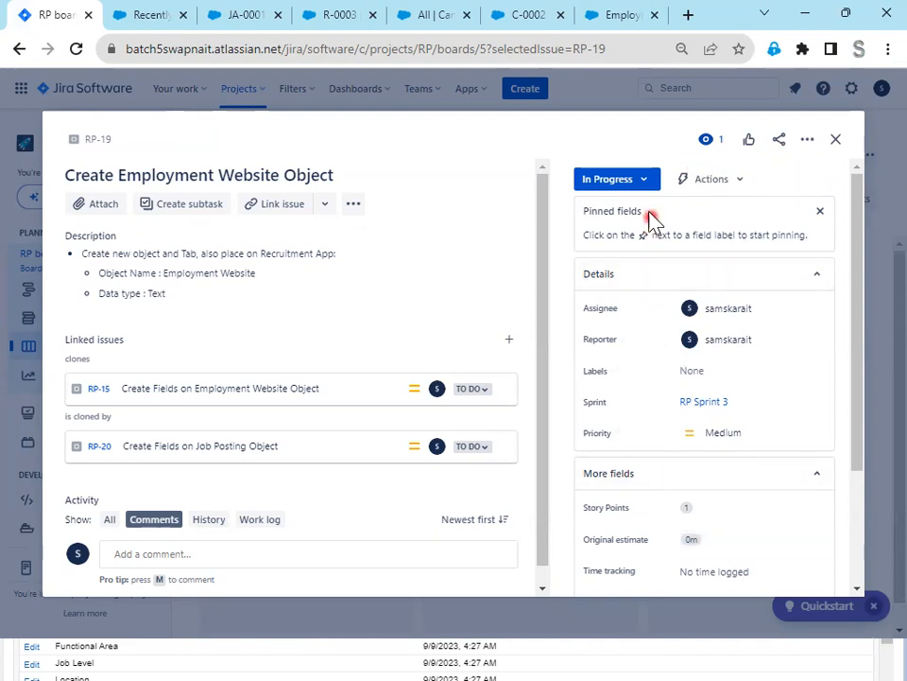
pyautogui.click(619, 183)
pyautogui.click(599, 230)
pyautogui.click(834, 140)
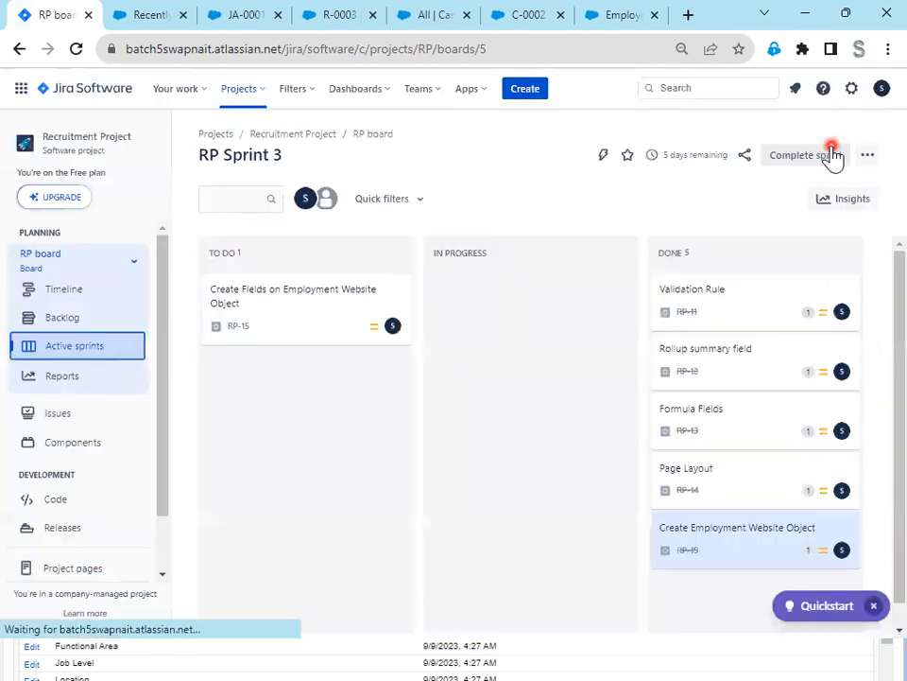
# Open RP-15 for the Employment Website fields, give it 1 story point, and transition it to In Progress.
pyautogui.click(289, 315)
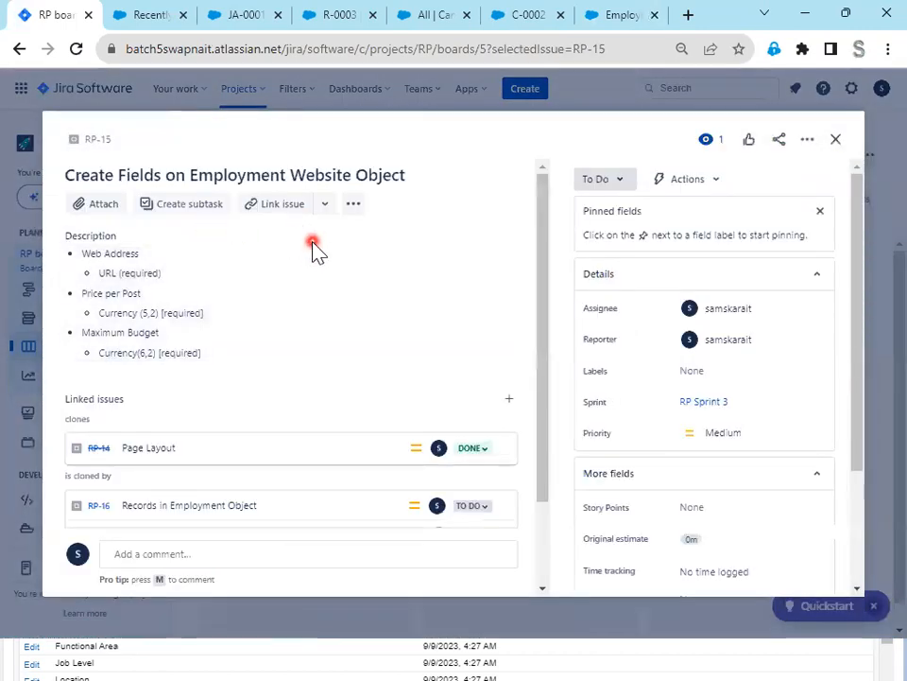
pyautogui.click(709, 508)
pyautogui.write('1')
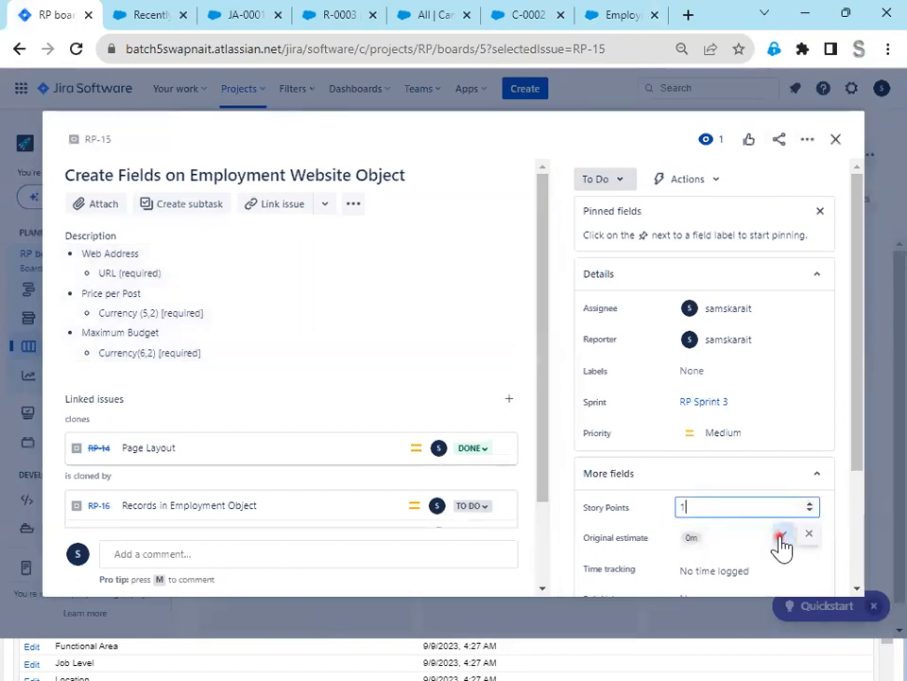
pyautogui.click(780, 535)
pyautogui.click(597, 182)
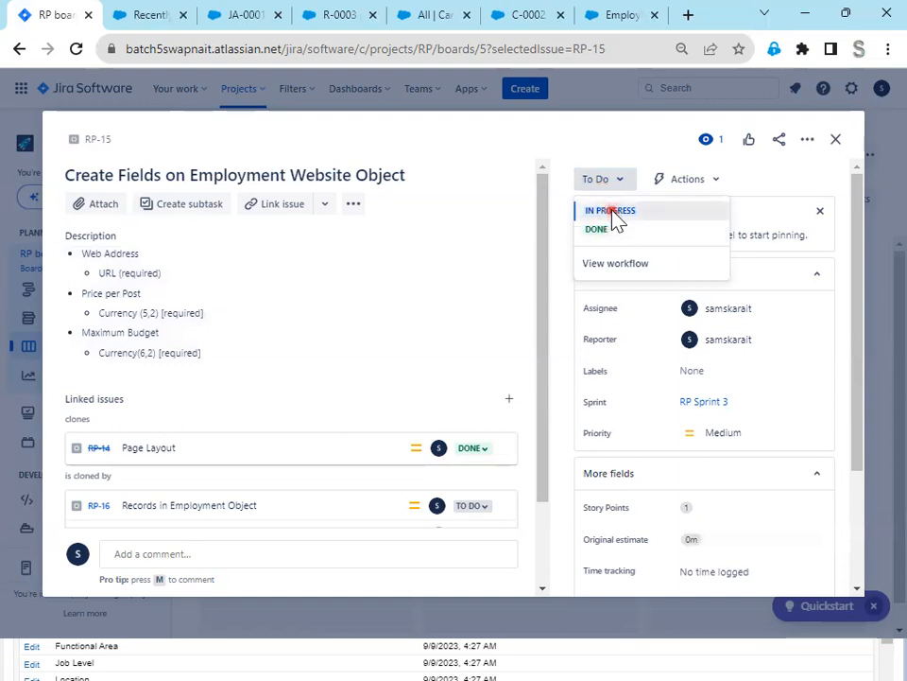
pyautogui.click(612, 212)
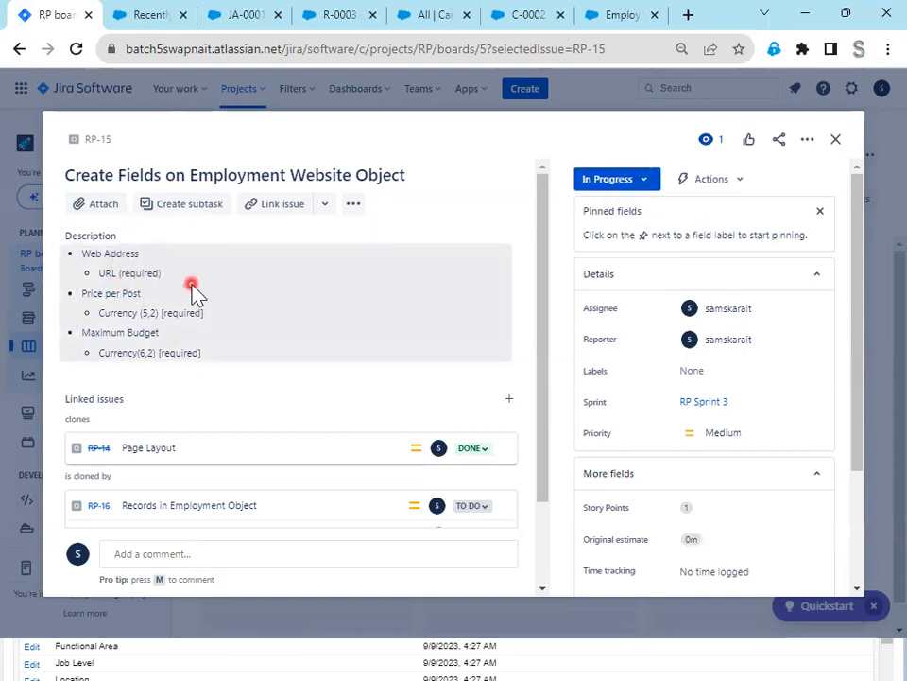
# Copy the Web Address label from RP-15 and start a new URL custom field on the Salesforce Employment Website object.
pyautogui.moveTo(138, 252); pyautogui.dragTo(85, 256)
pyautogui.click(619, 15)
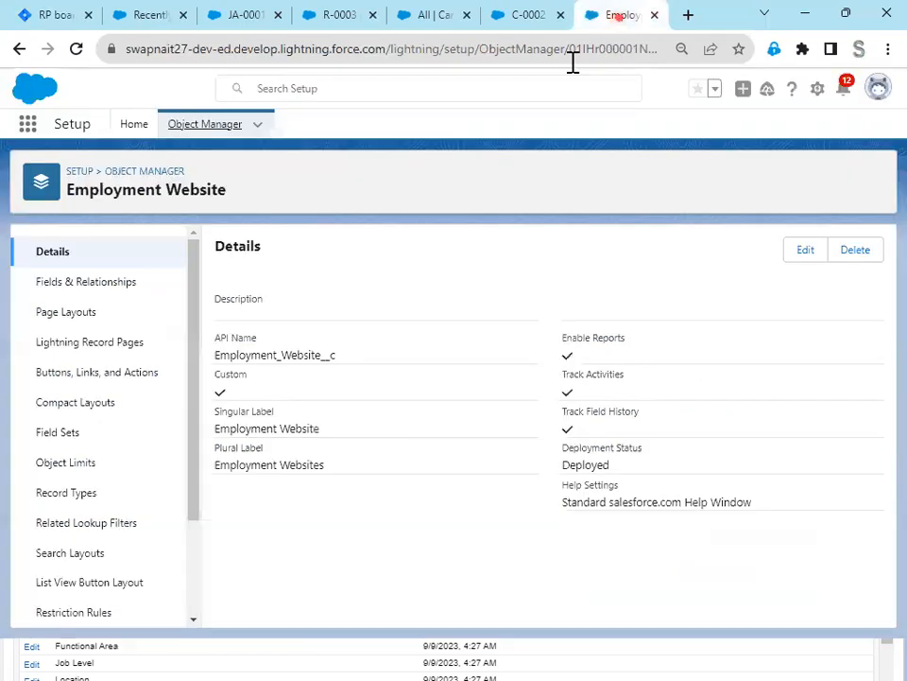
pyautogui.click(103, 289)
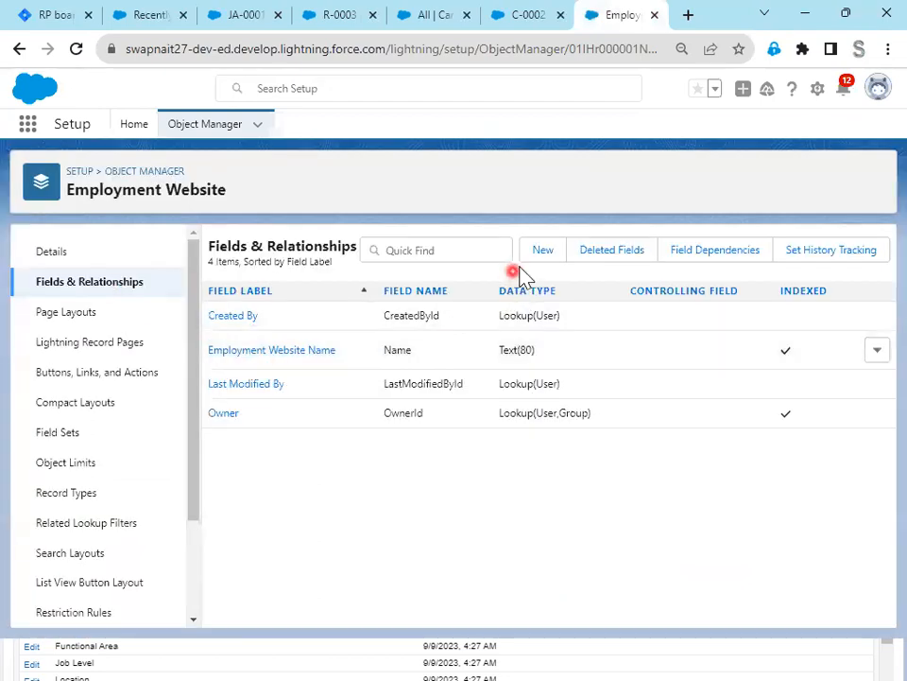
pyautogui.click(541, 250)
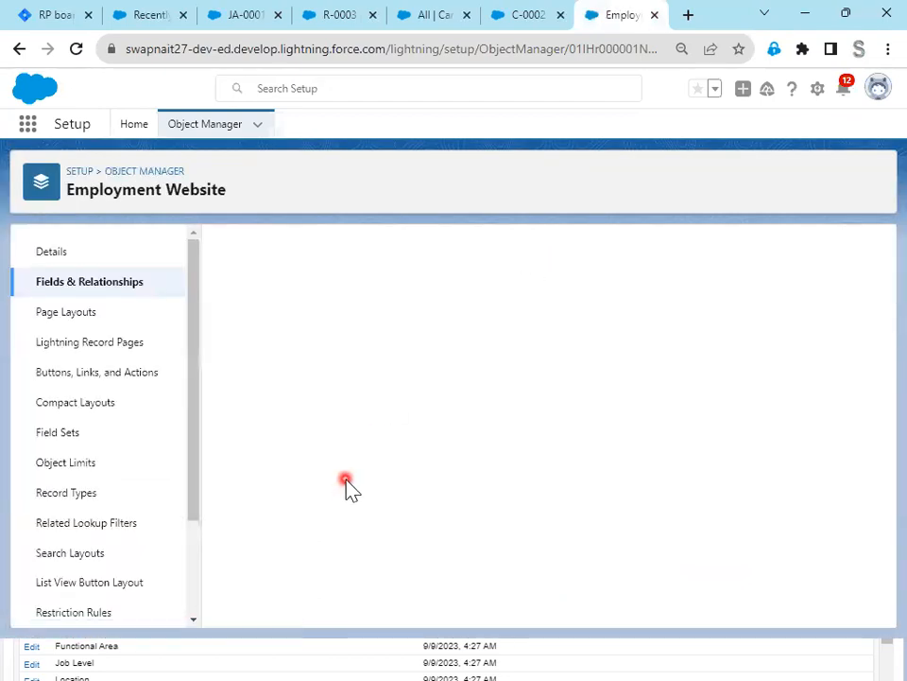
pyautogui.scroll(-7, 348, 486)
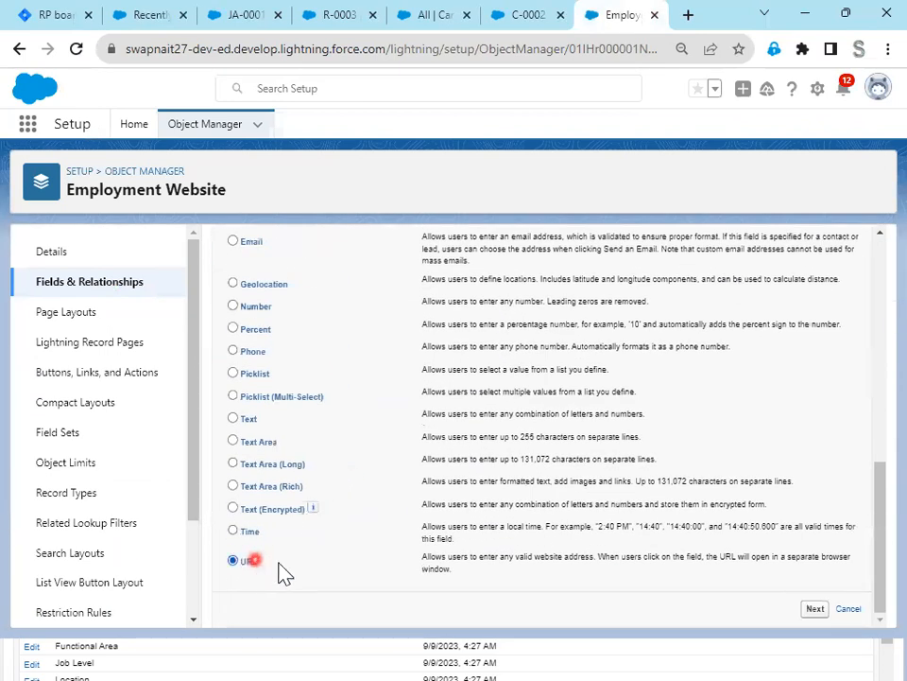
pyautogui.click(814, 609)
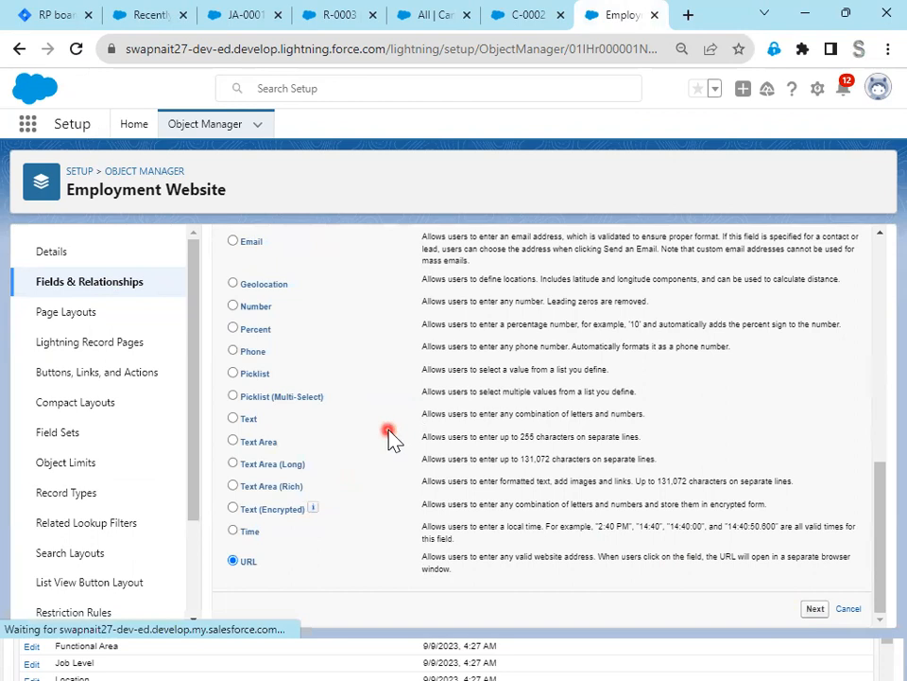
# Label the URL field Web Address, make it required, keep the default security and page layout, and save it while starting another field.
pyautogui.click(377, 358)
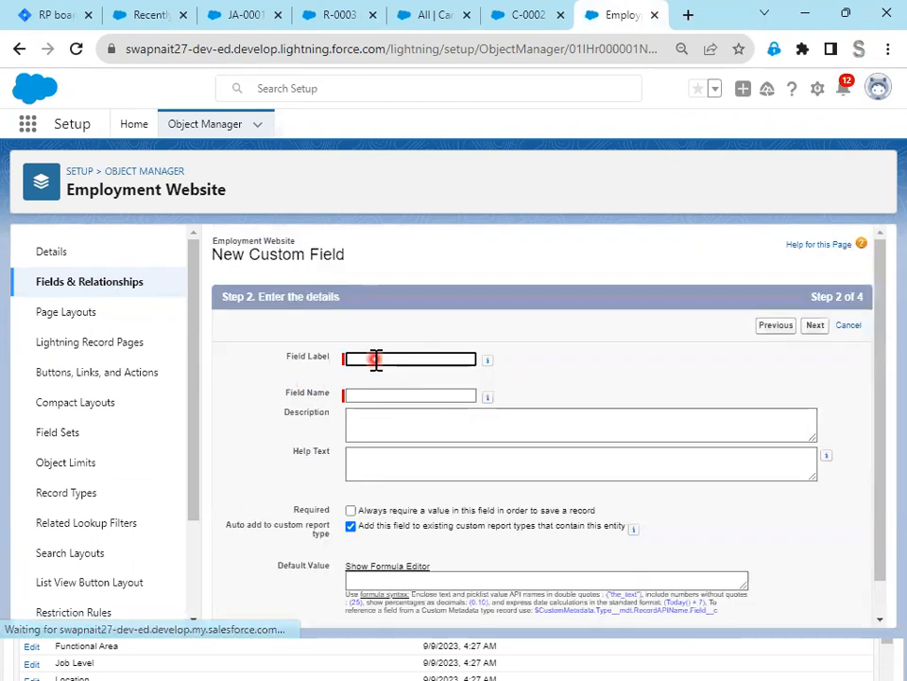
pyautogui.write('Web Address')
pyautogui.press('Tab')
pyautogui.scroll(-1, 667, 538)
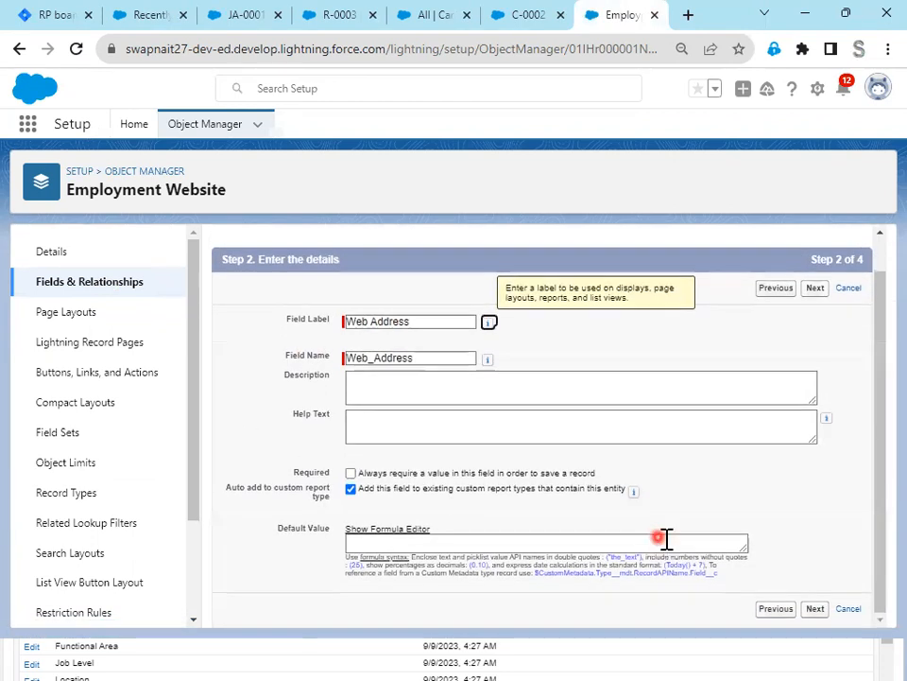
pyautogui.click(350, 473)
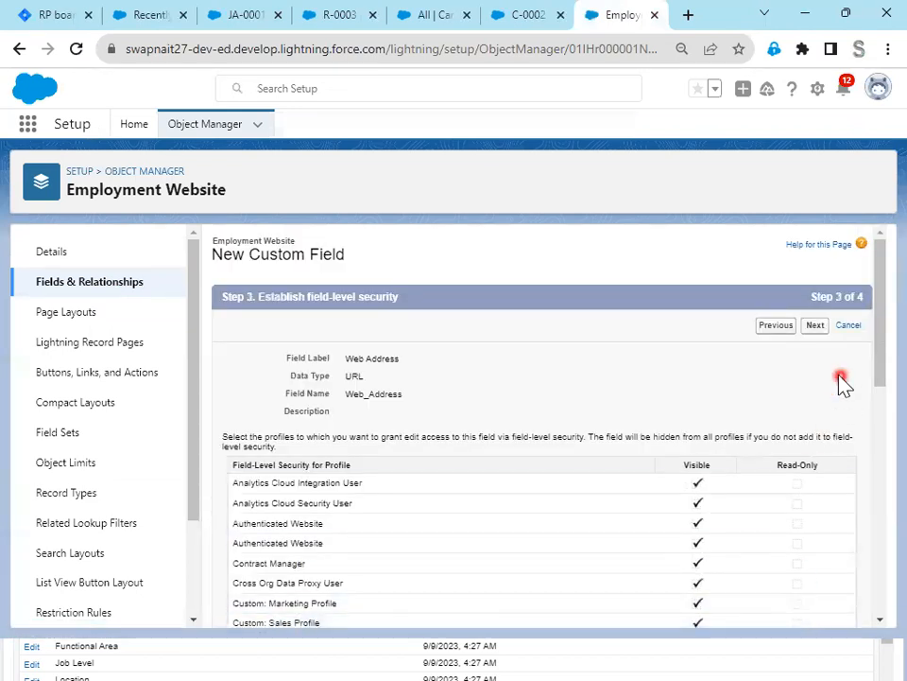
pyautogui.click(818, 328)
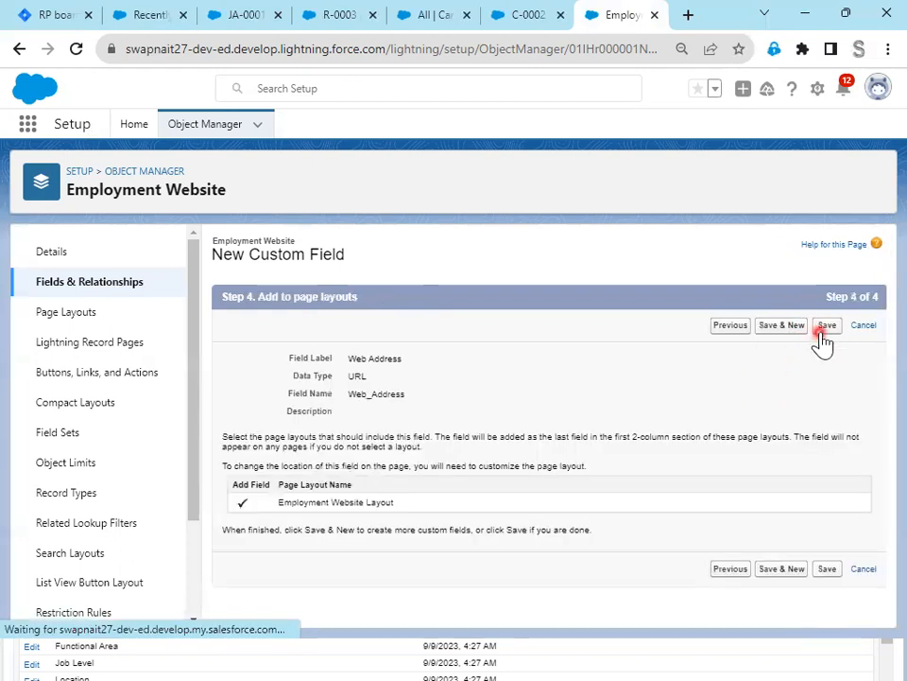
pyautogui.click(774, 326)
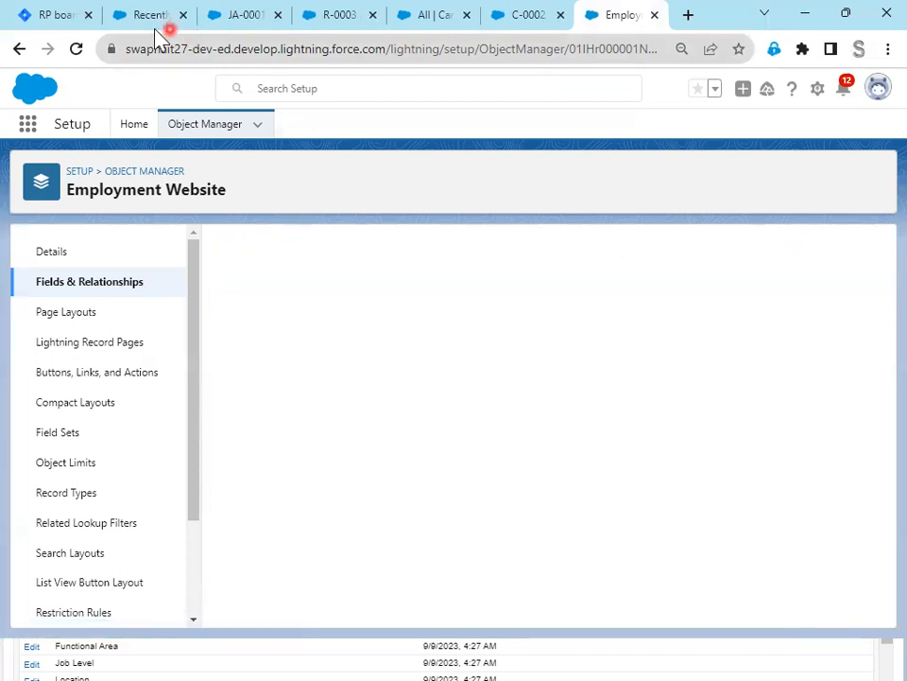
# Copy the Price per Post label from RP-15 in Jira and start a new Currency custom field on the Salesforce Employment Website object.
pyautogui.click(49, 17)
pyautogui.moveTo(154, 295); pyautogui.dragTo(81, 304)
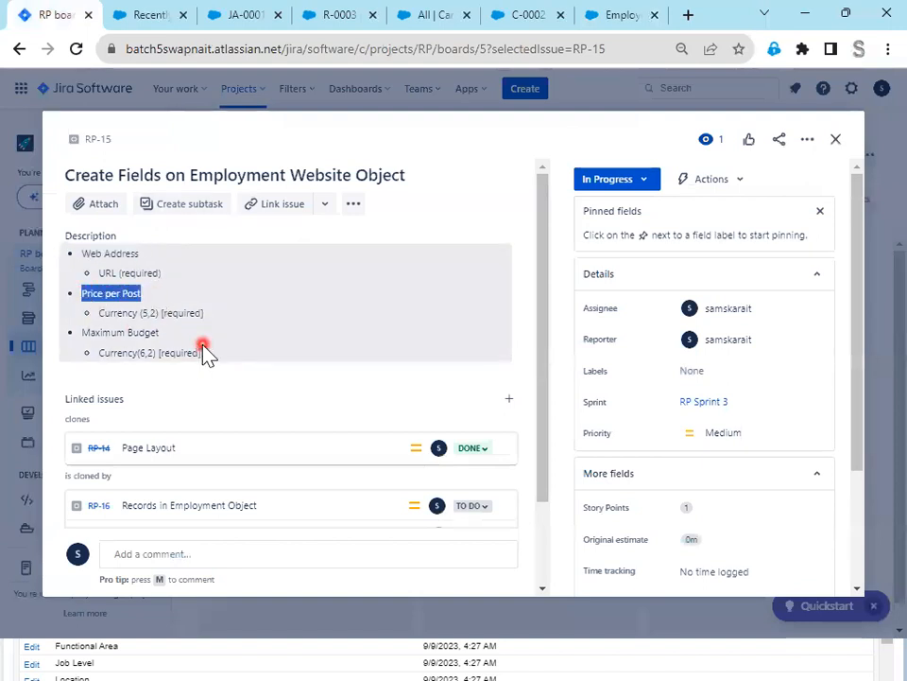
pyautogui.click(622, 15)
pyautogui.scroll(-2, 278, 595)
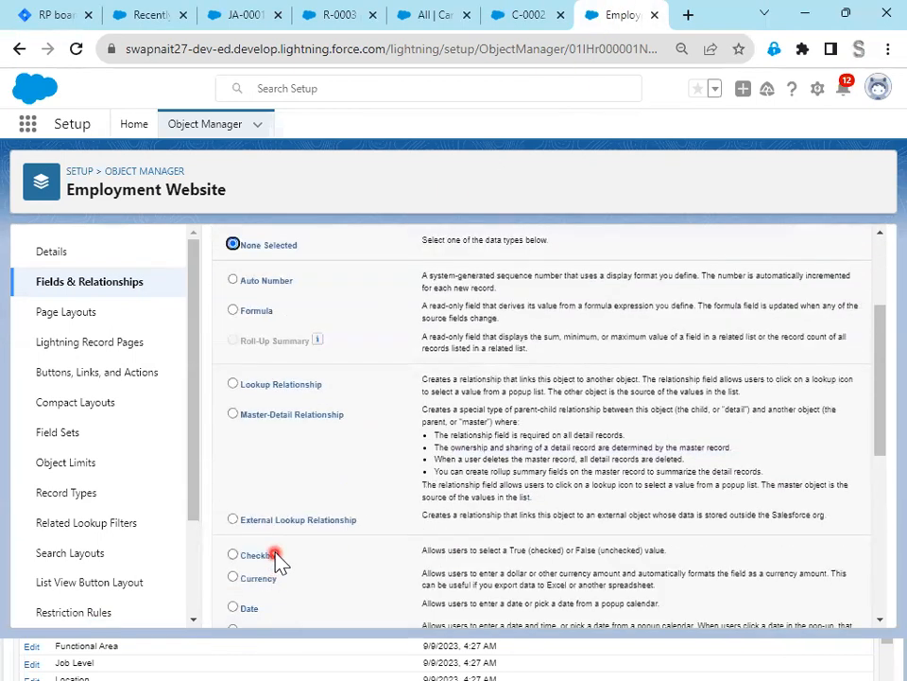
pyautogui.click(267, 581)
pyautogui.scroll(2, 705, 530)
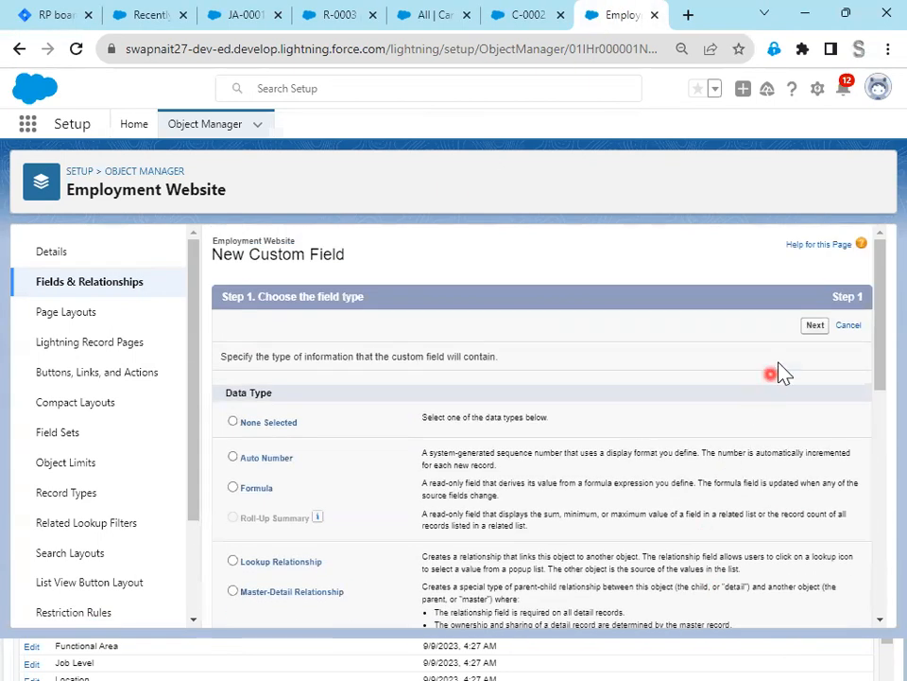
pyautogui.click(813, 327)
# Define the required Price per Post field with length 5 and 2 decimal places, keep default security and layout, and save it while starting another field.
pyautogui.moveTo(407, 437); pyautogui.dragTo(290, 440)
pyautogui.write('5')
pyautogui.click(693, 436)
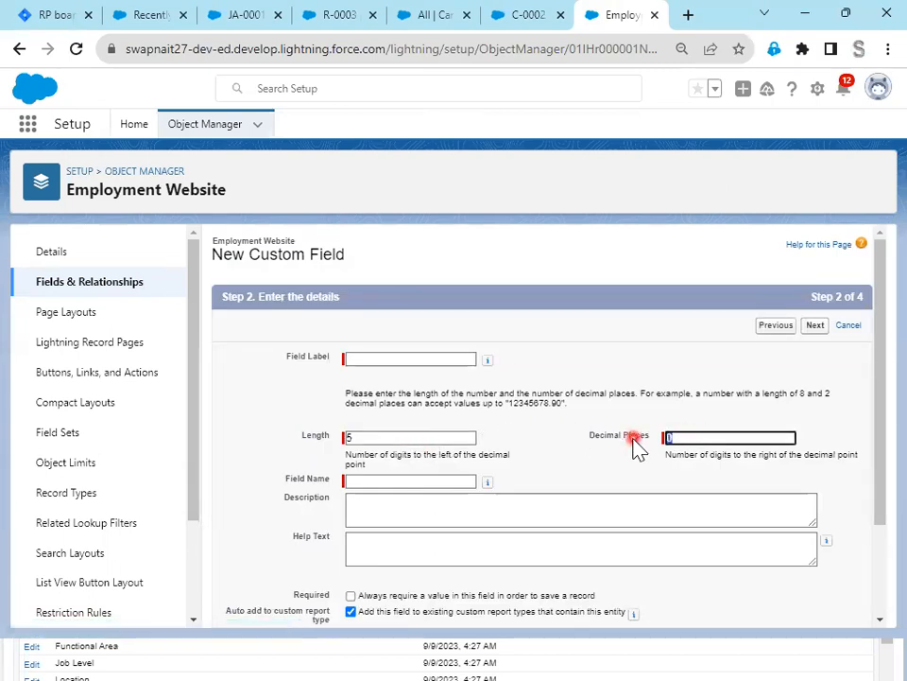
pyautogui.click(428, 359)
pyautogui.write('Price per Post')
pyautogui.click(541, 437)
pyautogui.scroll(-2, 542, 441)
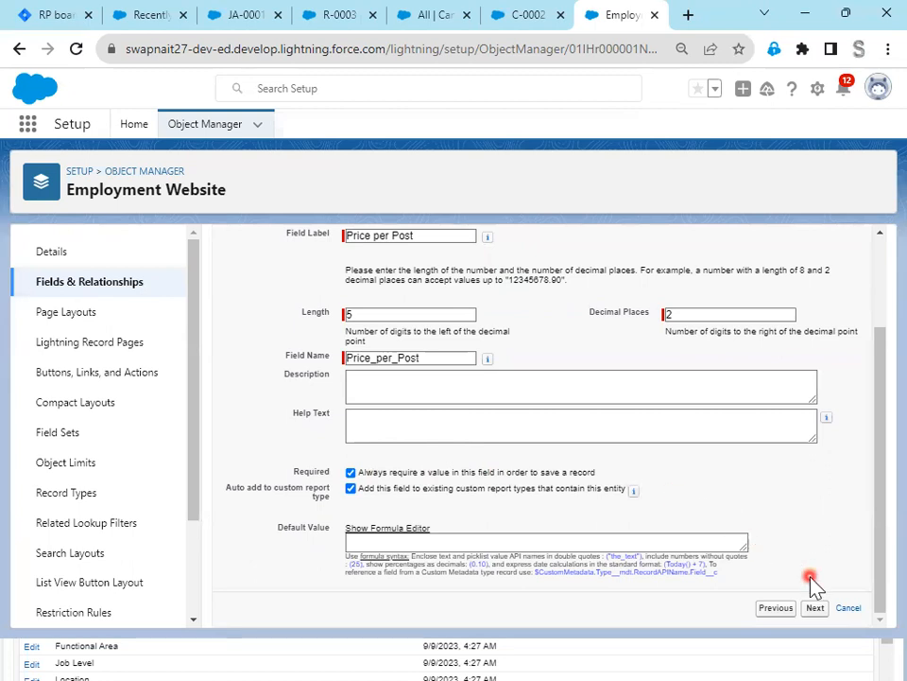
pyautogui.click(815, 609)
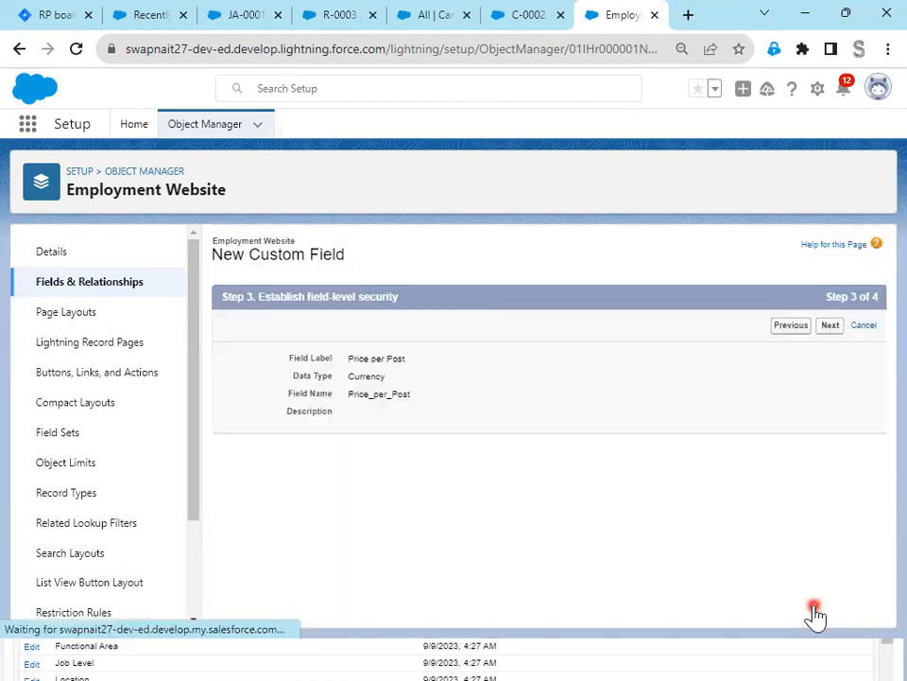
pyautogui.click(814, 326)
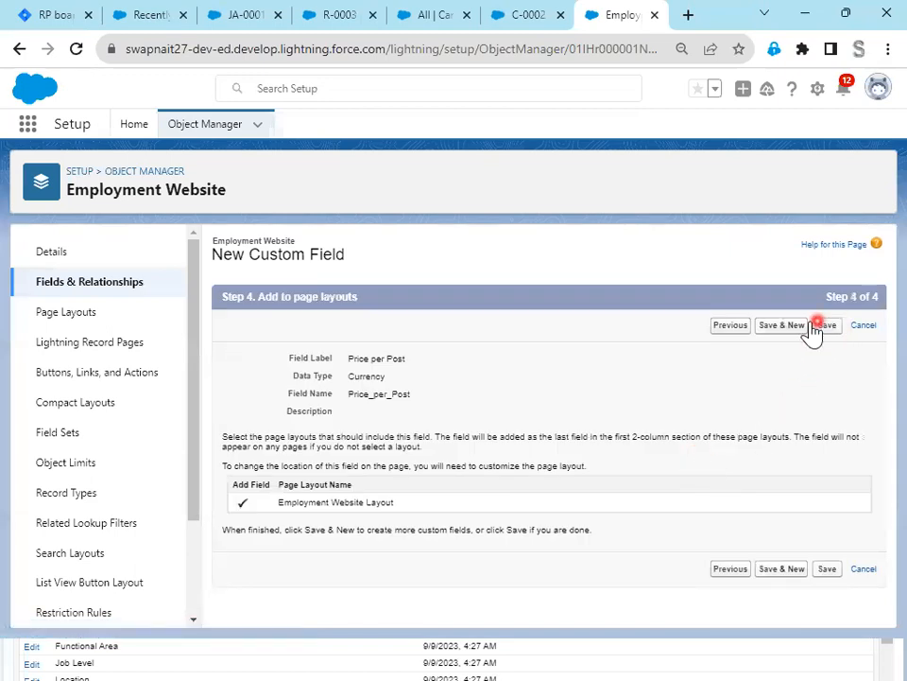
# Copy the Maximum Budget label from RP-15 in Jira and choose Currency as the type of the new Employment Website field in Salesforce.
pyautogui.click(52, 14)
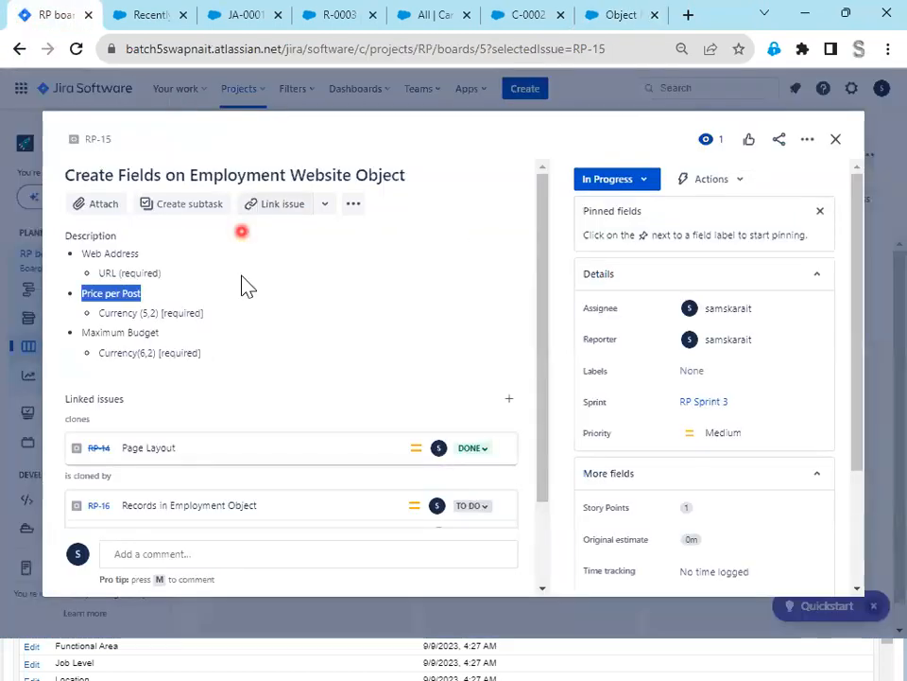
pyautogui.moveTo(168, 335); pyautogui.dragTo(99, 336)
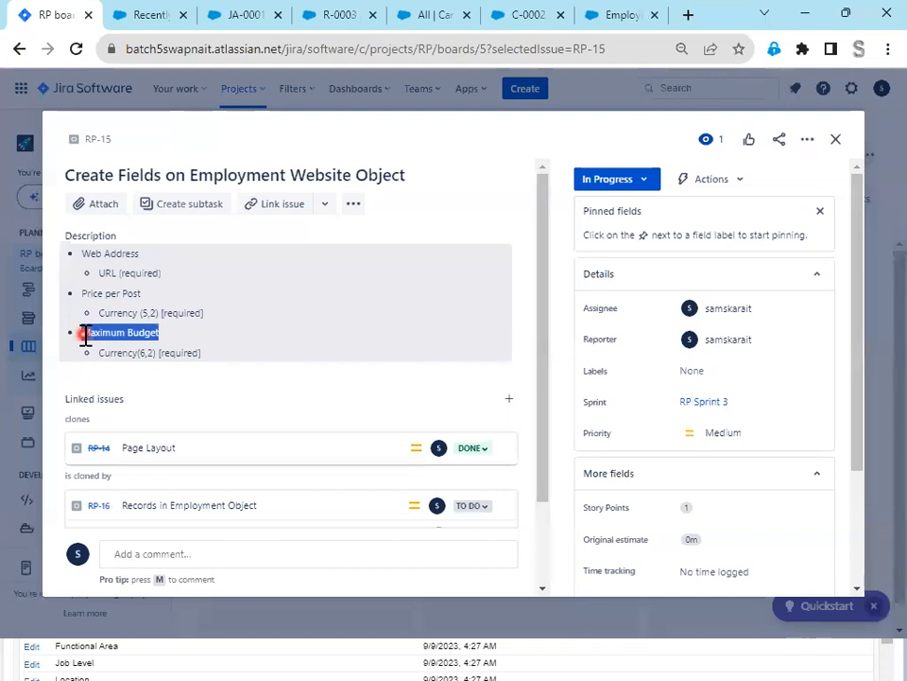
pyautogui.click(620, 17)
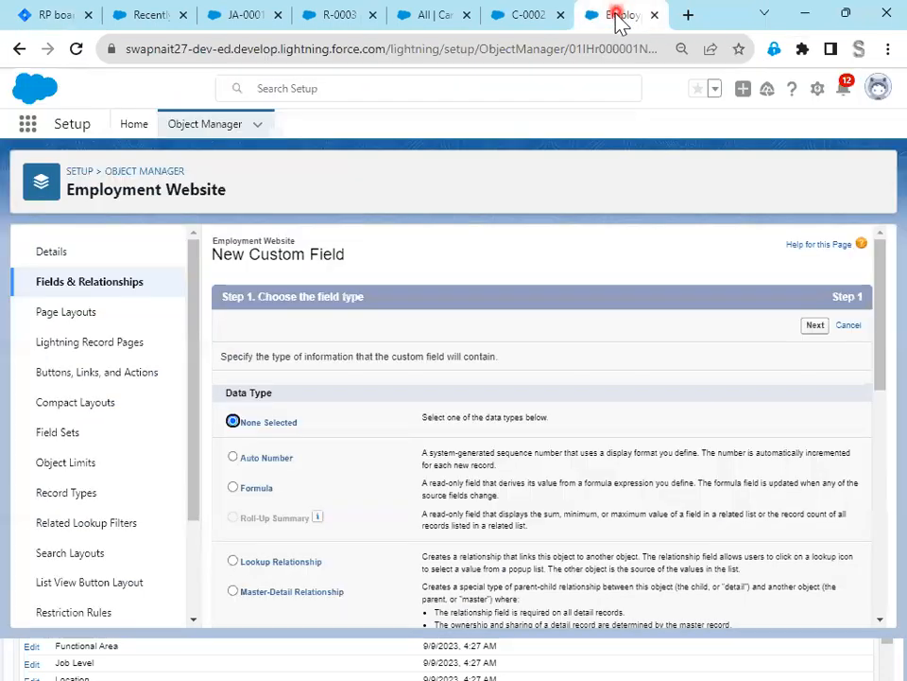
pyautogui.scroll(-5, 350, 565)
pyautogui.click(272, 501)
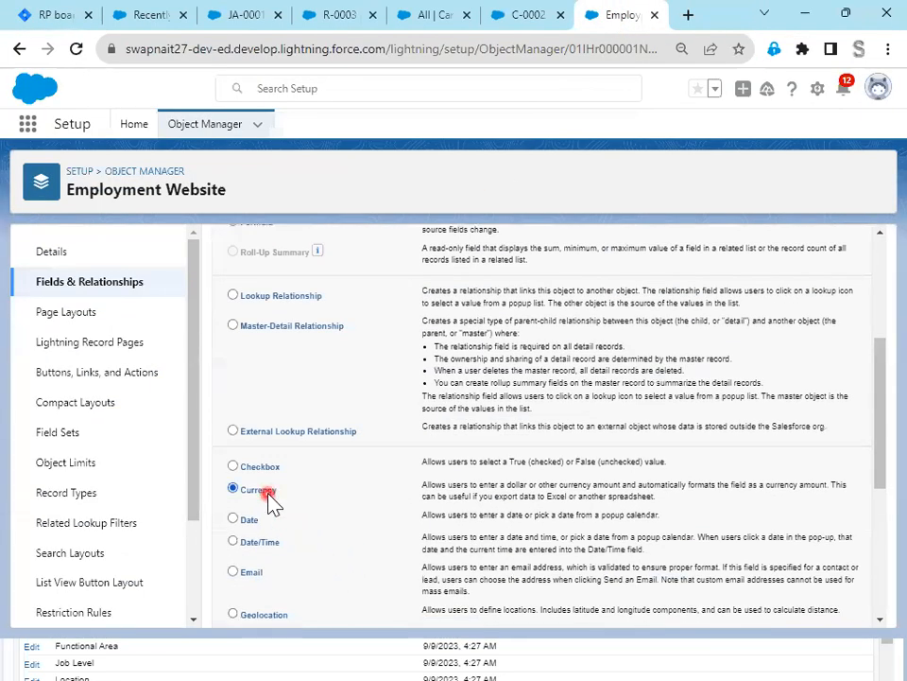
pyautogui.scroll(5, 729, 523)
pyautogui.click(813, 326)
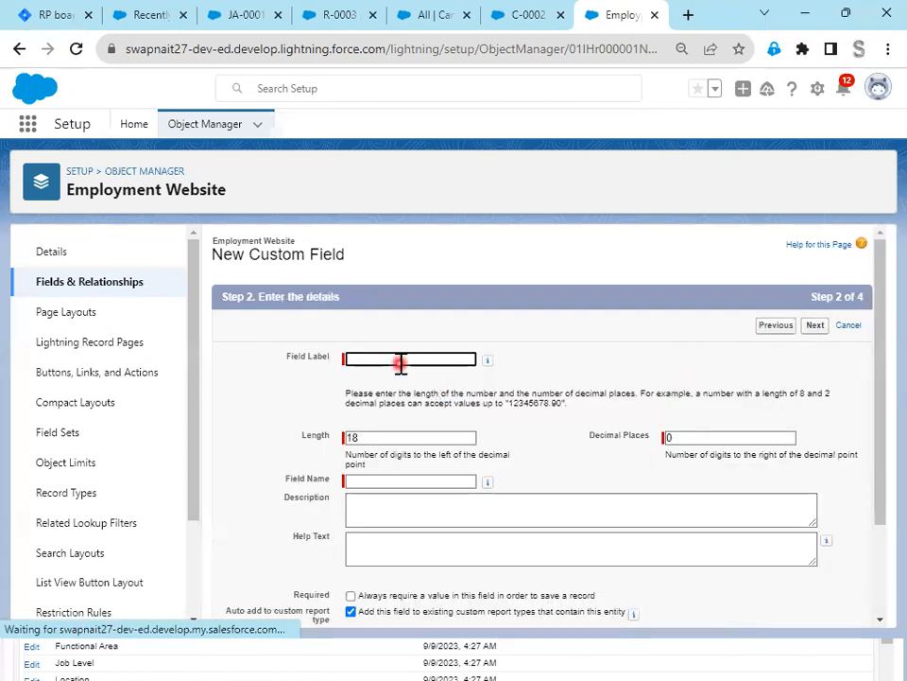
# Define the required Maximum Budget field with length 6 and 2 decimal places, keep the default security and page layout, and save it.
pyautogui.click(412, 437)
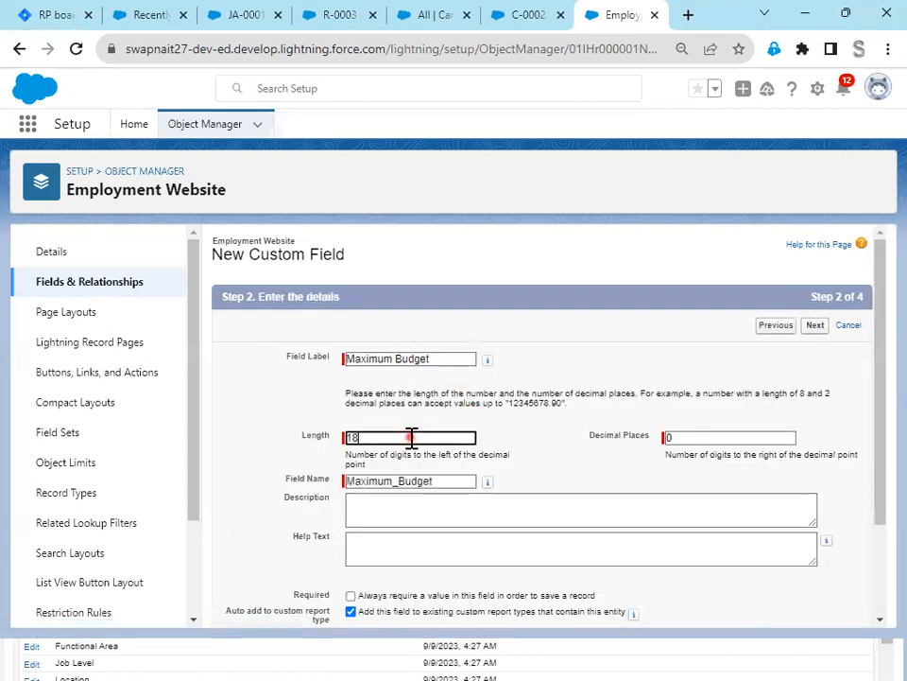
pyautogui.write('6')
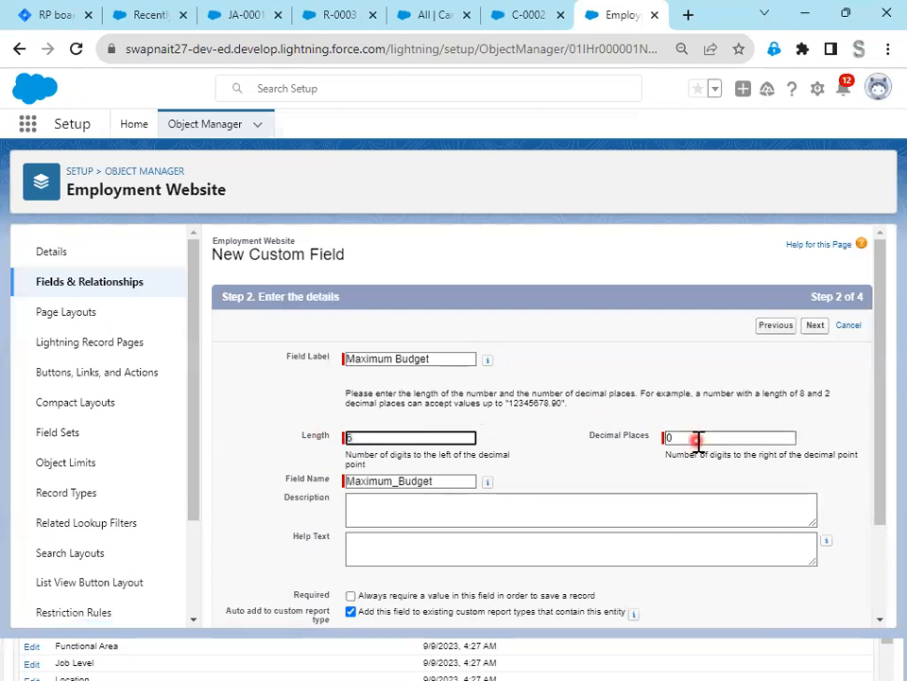
pyautogui.moveTo(695, 437); pyautogui.dragTo(651, 445)
pyautogui.write('2')
pyautogui.scroll(-1, 525, 543)
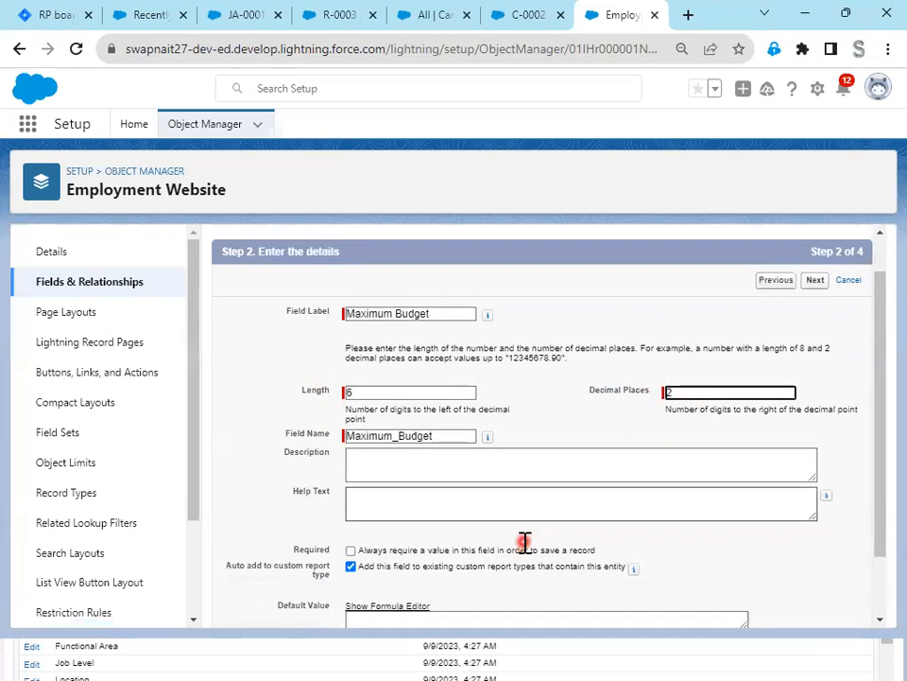
pyautogui.click(418, 501)
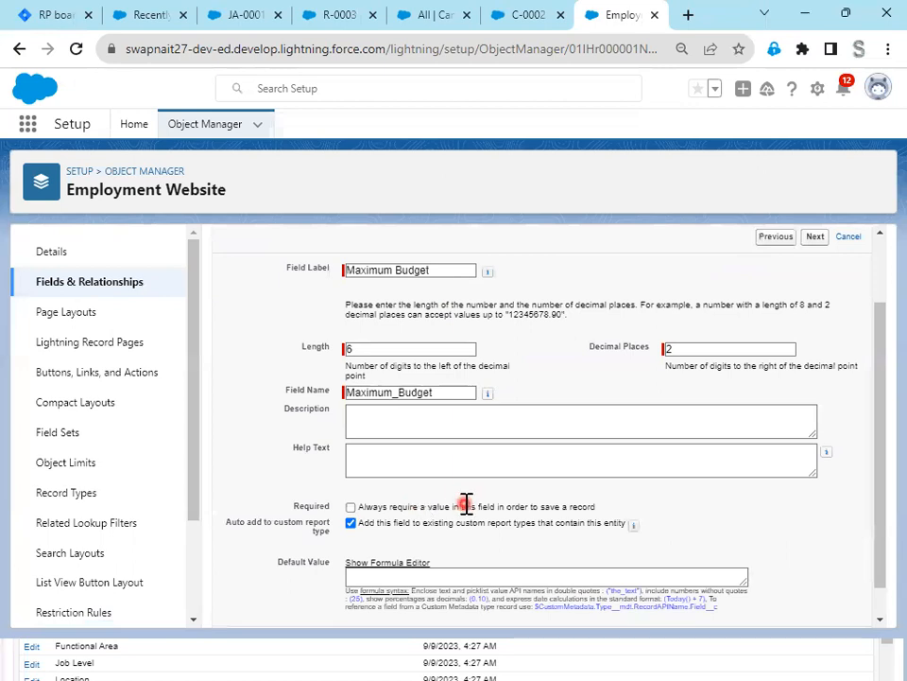
pyautogui.click(813, 235)
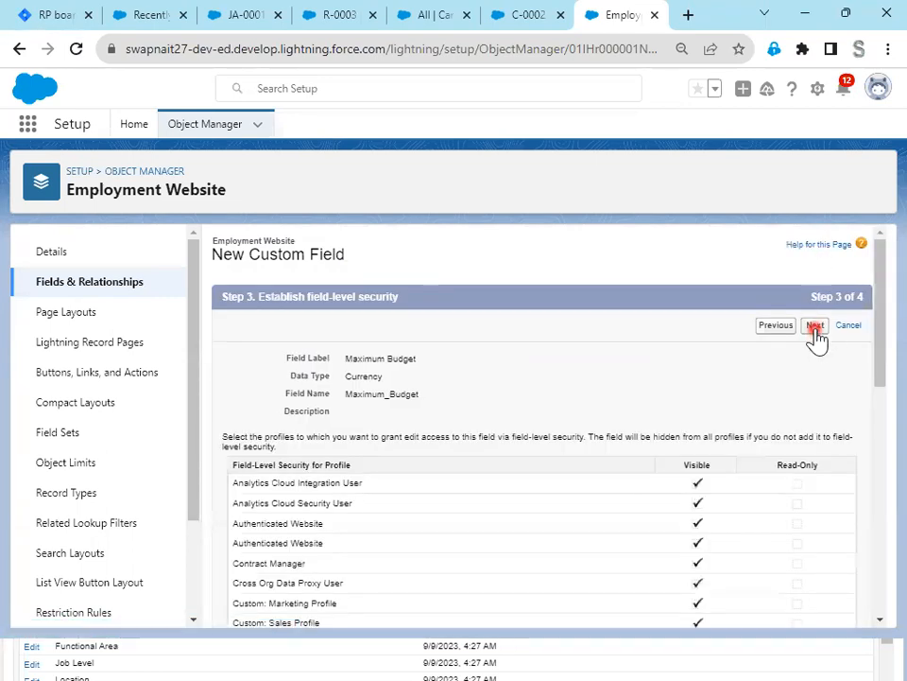
pyautogui.click(827, 326)
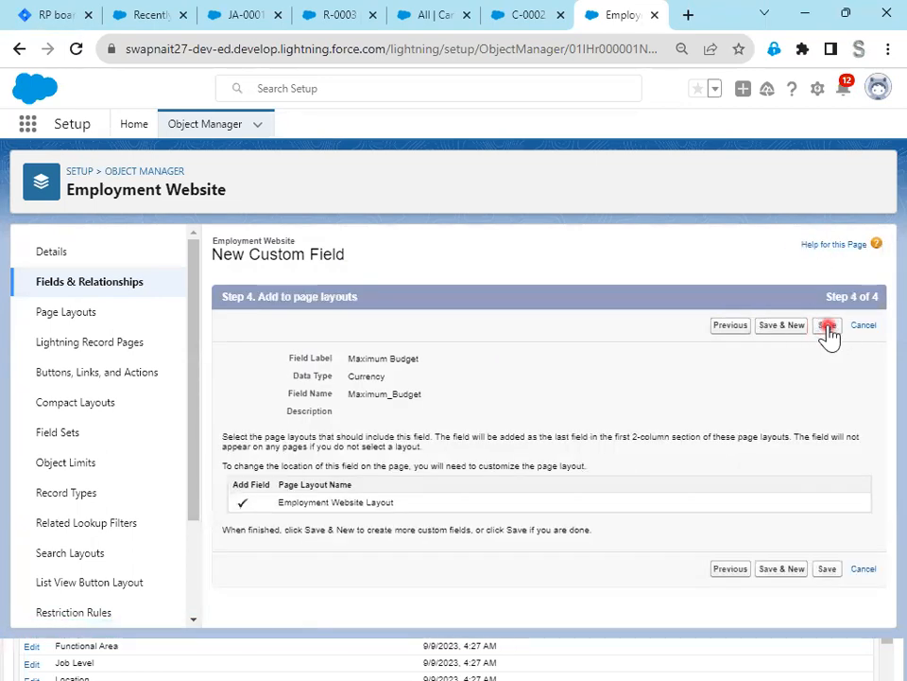
# In Jira, transition RP-15 to Done and close the issue.
pyautogui.click(59, 15)
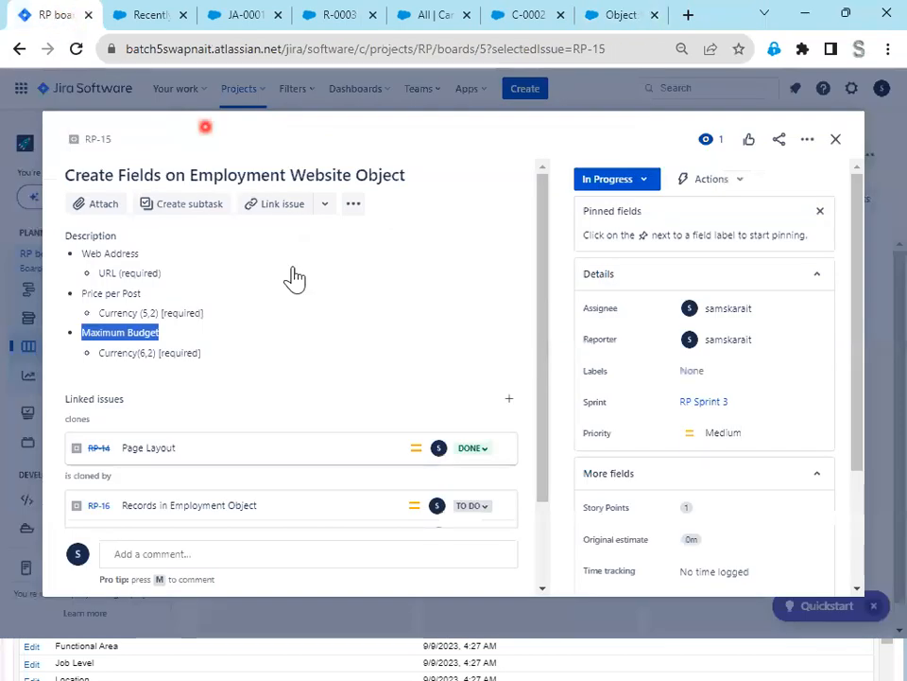
pyautogui.click(634, 180)
pyautogui.click(613, 233)
pyautogui.click(834, 142)
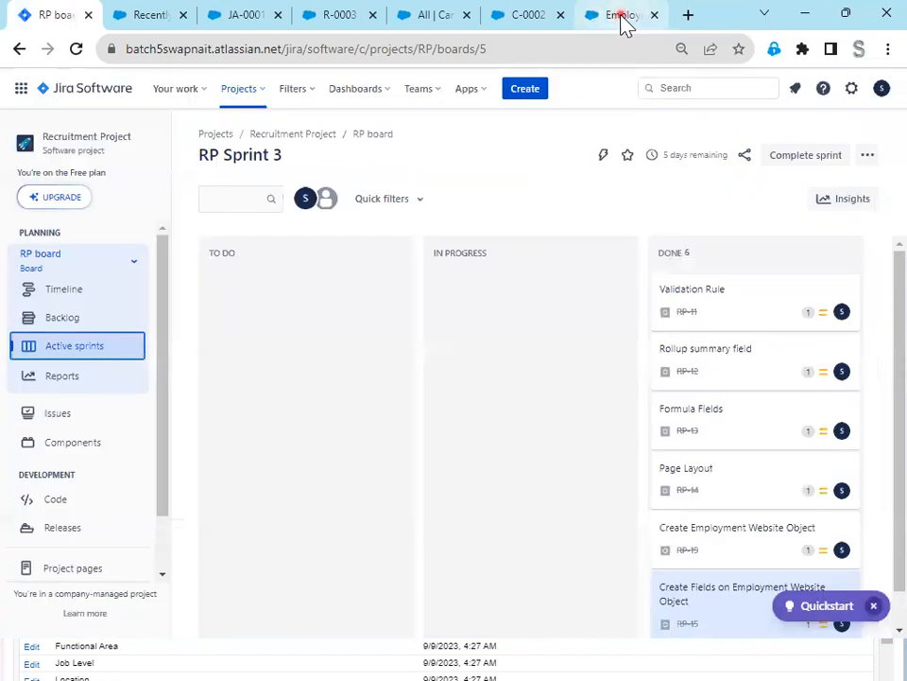
# Reload the Salesforce Recruiter app and open a blank new Employment Website record to check its custom fields.
pyautogui.click(622, 21)
pyautogui.click(332, 15)
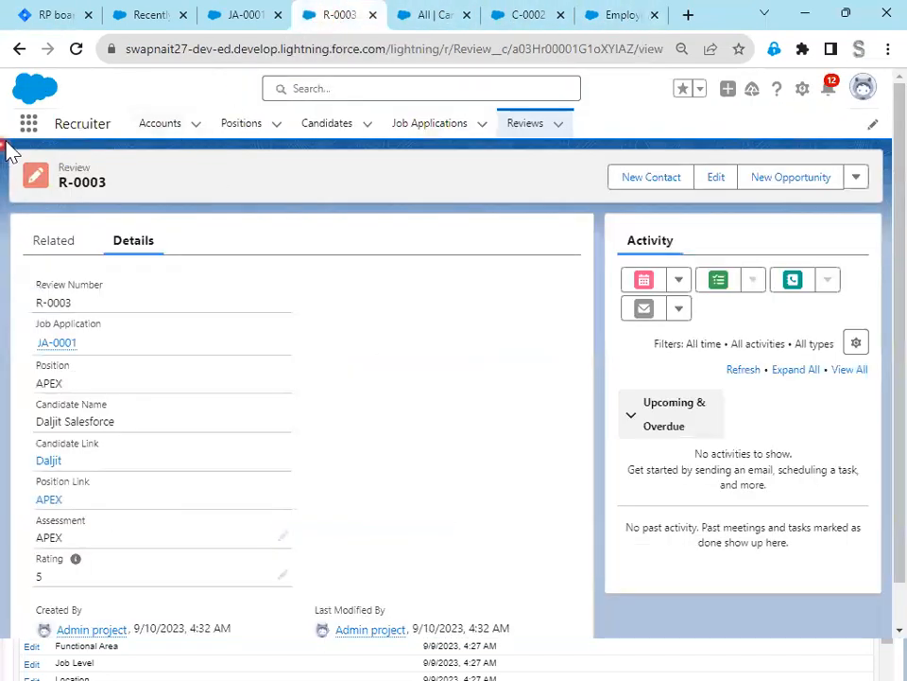
pyautogui.click(75, 50)
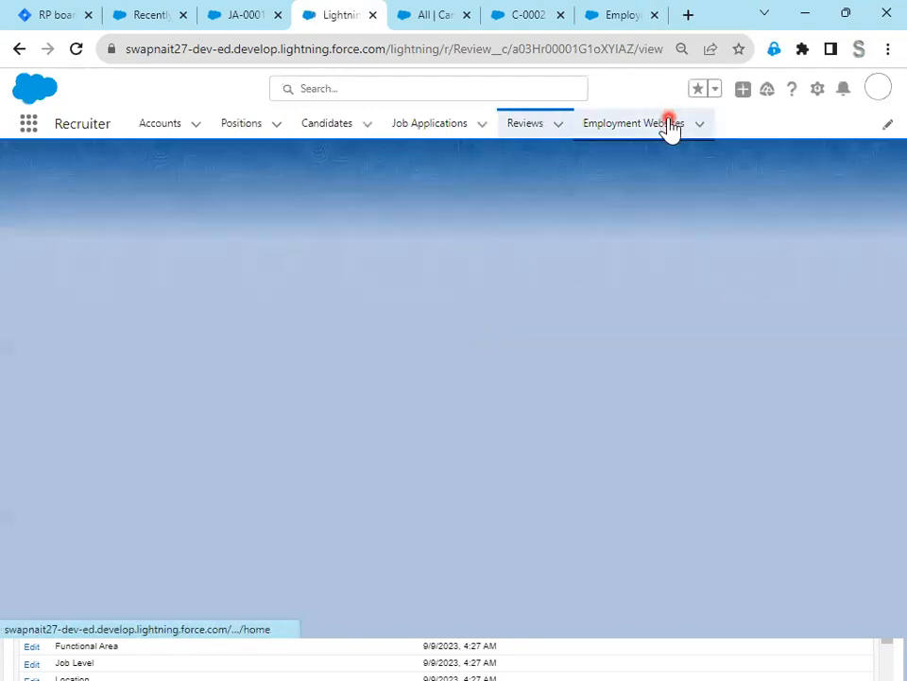
pyautogui.click(670, 125)
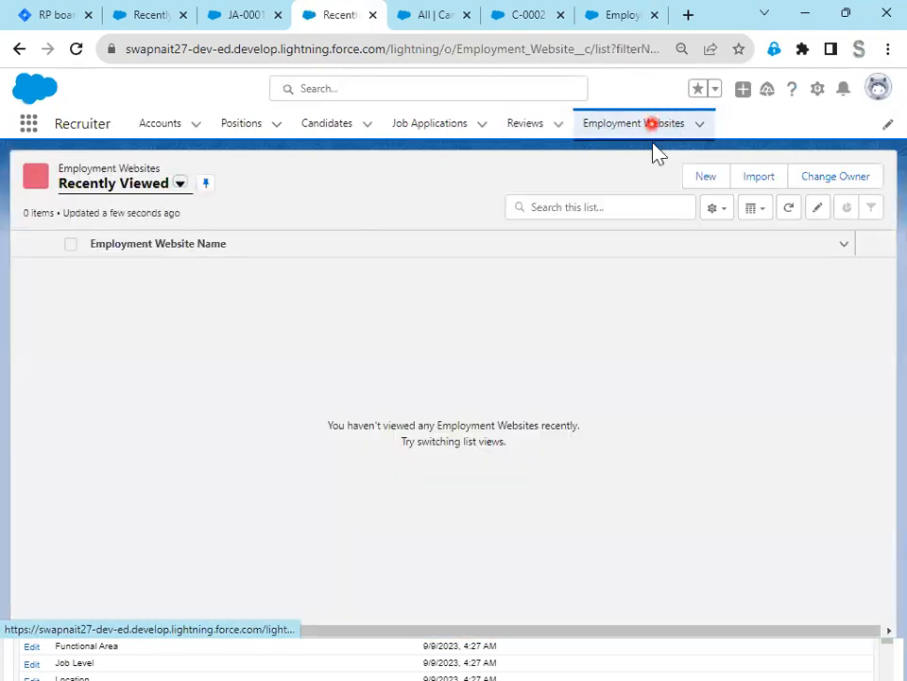
pyautogui.click(705, 178)
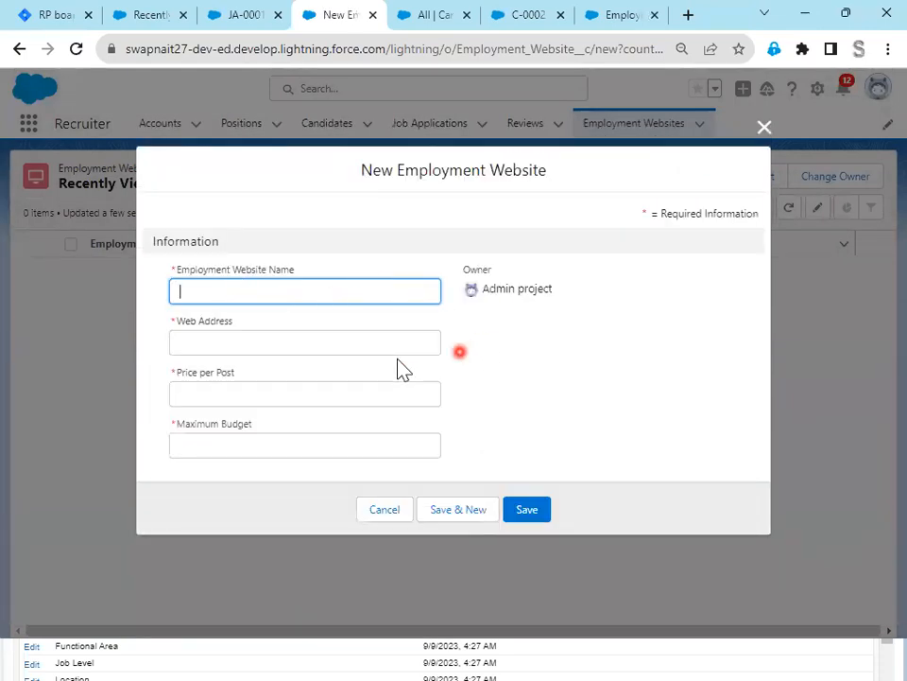
pyautogui.moveTo(163, 265); pyautogui.dragTo(435, 485)
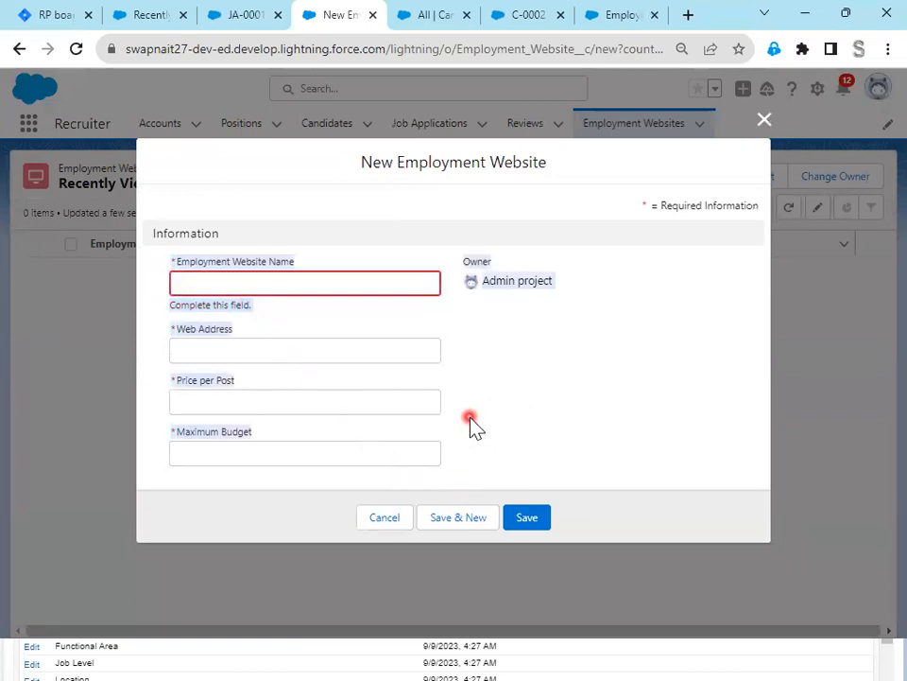
# Return to the Jira board and complete RP Sprint 3.
pyautogui.click(38, 15)
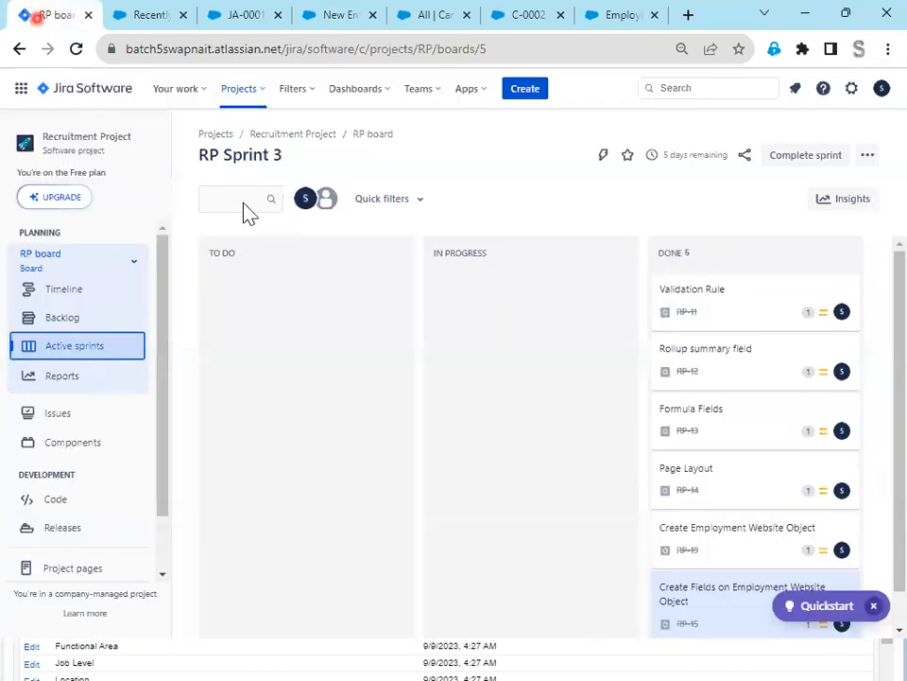
pyautogui.click(809, 165)
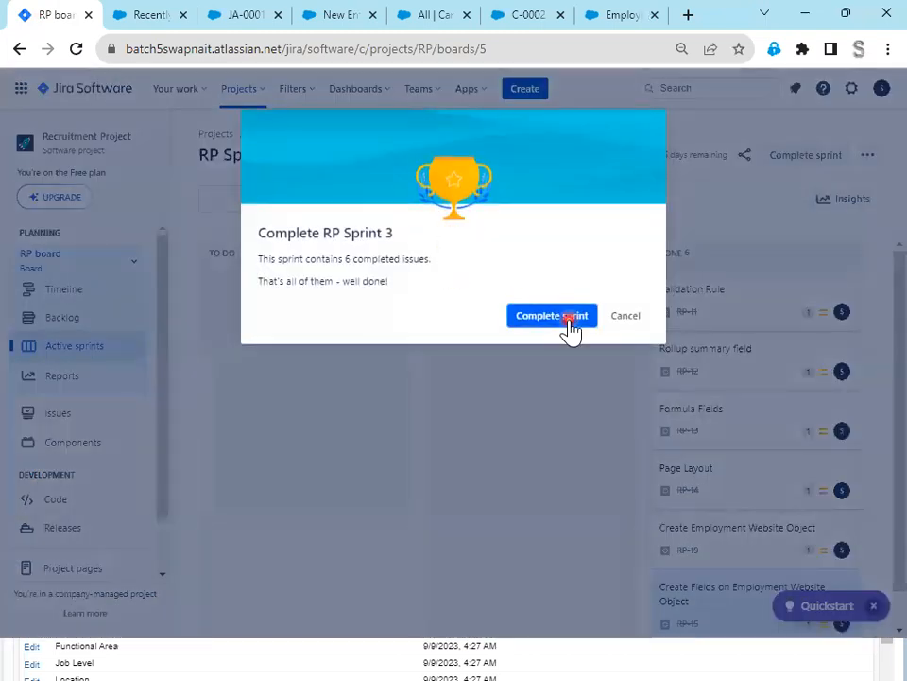
pyautogui.click(570, 319)
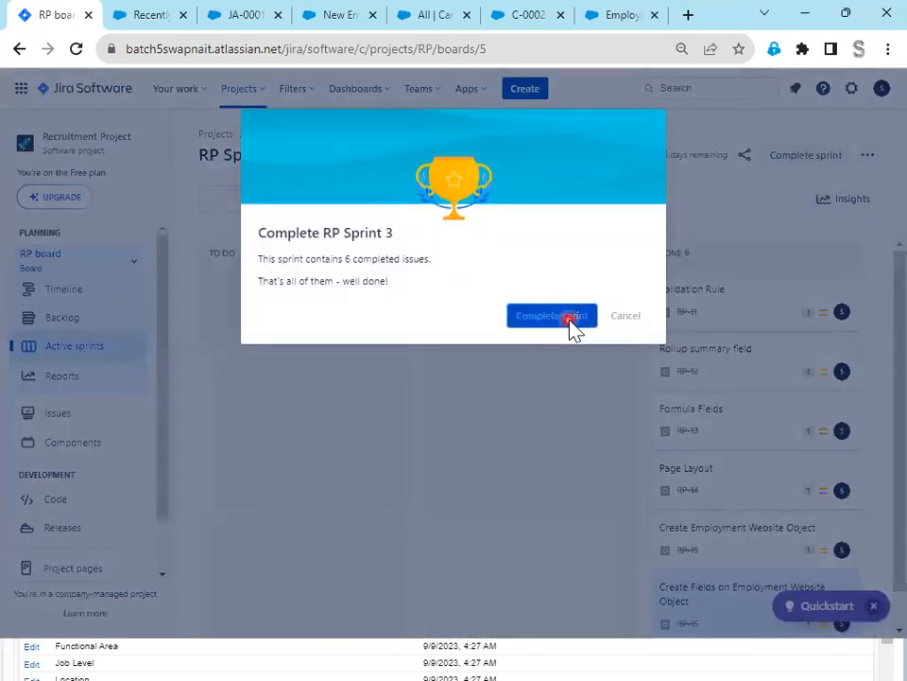
# In the backlog, view RP-16, close it, and move RP-16, RP-17, RP-18 and RP-20 into RP Sprint 4.
pyautogui.click(60, 320)
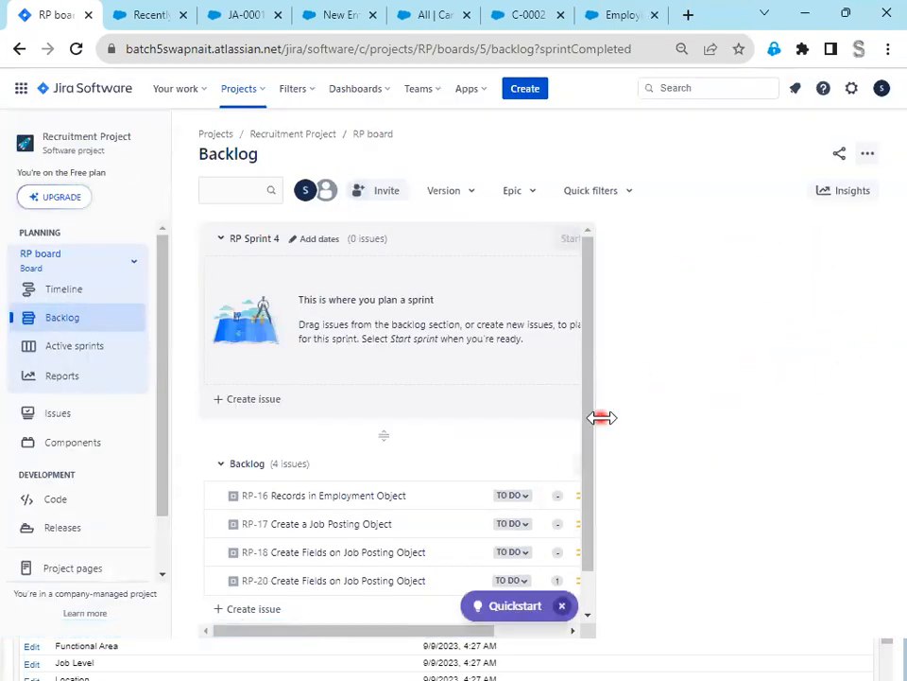
pyautogui.click(349, 495)
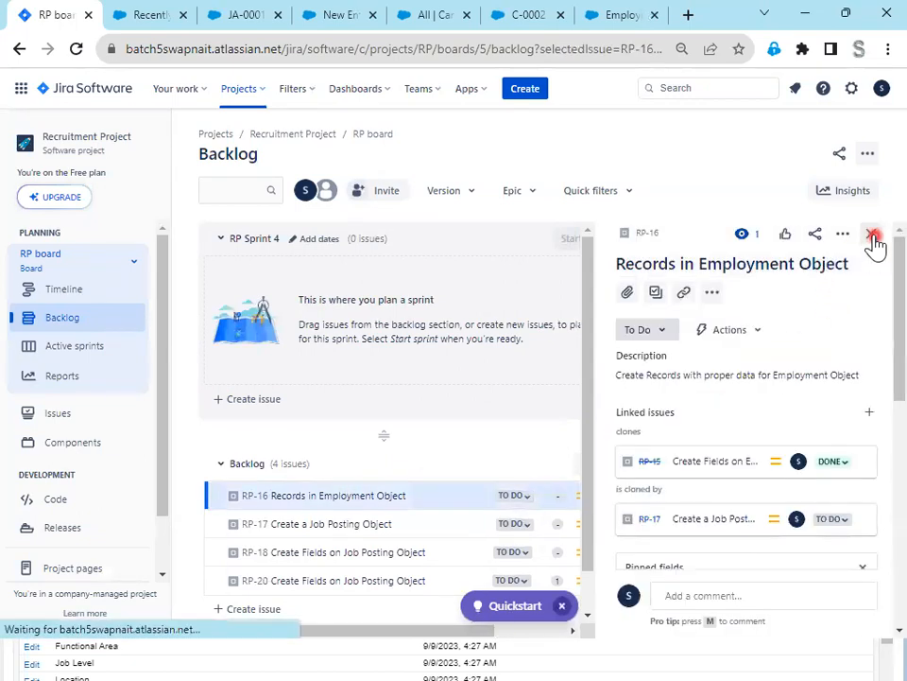
pyautogui.click(872, 236)
pyautogui.moveTo(361, 500); pyautogui.dragTo(369, 312)
pyautogui.moveTo(314, 413); pyautogui.dragTo(324, 295)
pyautogui.moveTo(328, 450); pyautogui.dragTo(357, 323)
pyautogui.moveTo(326, 477); pyautogui.dragTo(302, 313)
# Start RP Sprint 4 with a duration of 1 week and dismiss the sprint notification.
pyautogui.click(803, 242)
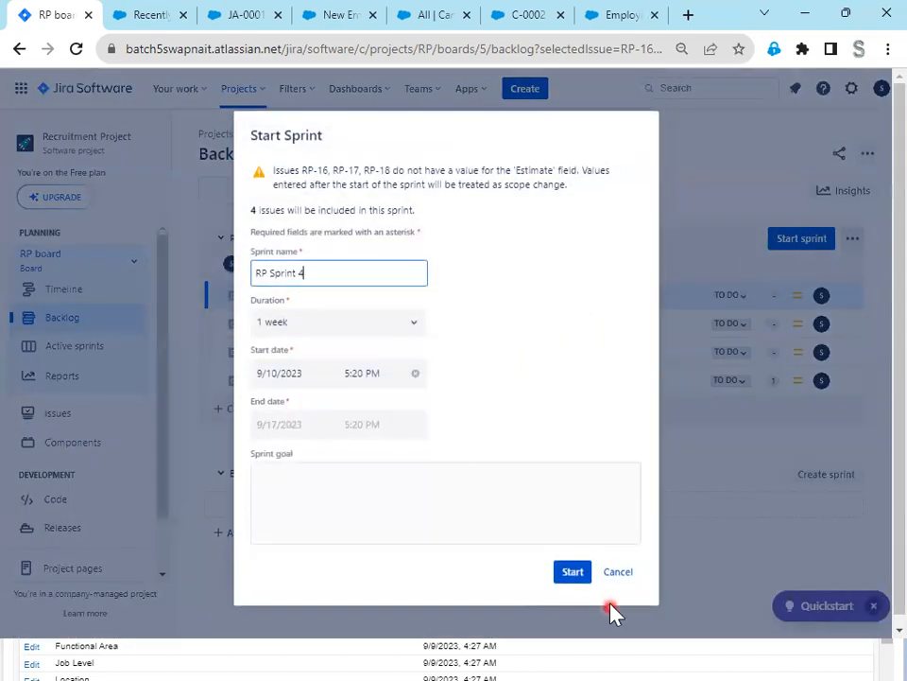
pyautogui.click(573, 571)
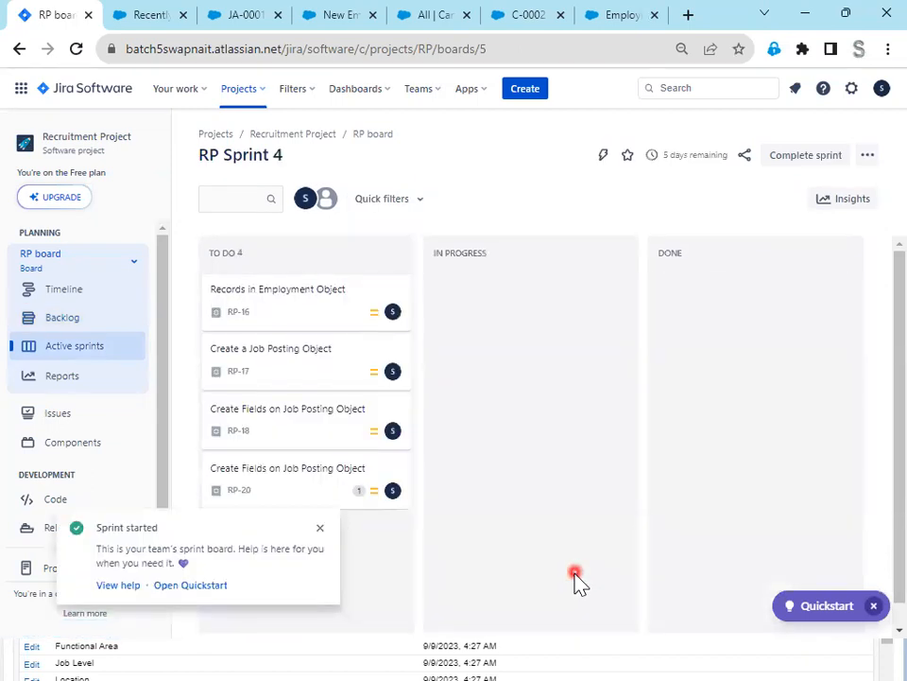
pyautogui.click(322, 527)
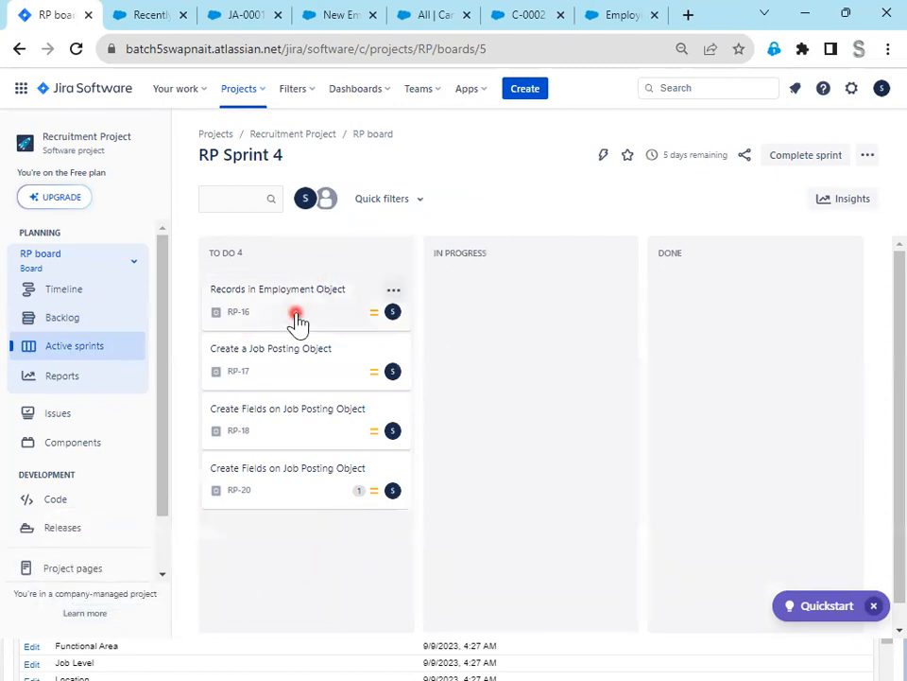
# View the details of RP-16, Records in Employment Object, and switch to Salesforce.
pyautogui.click(296, 317)
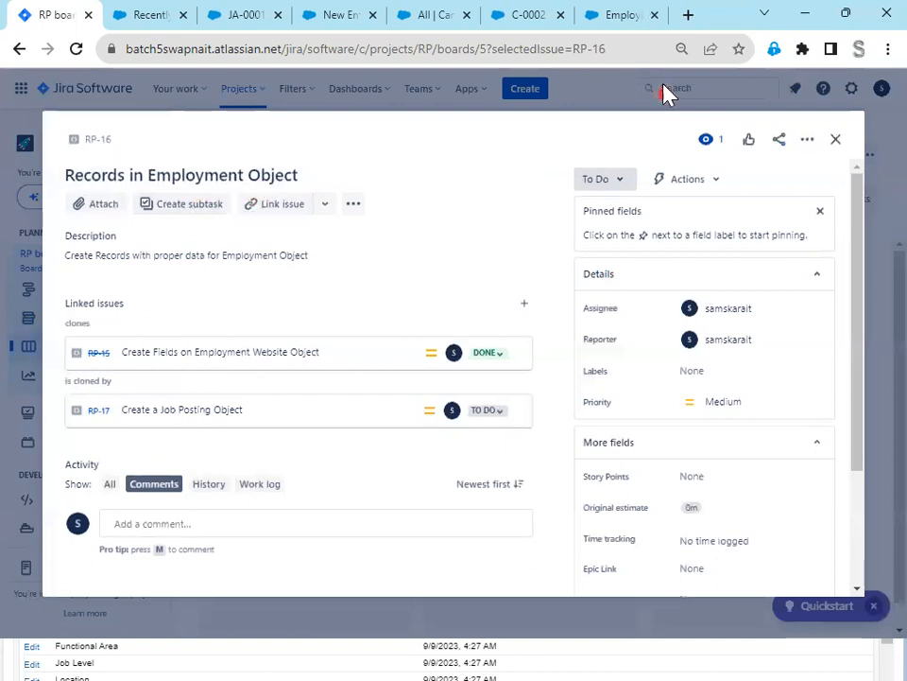
pyautogui.click(628, 18)
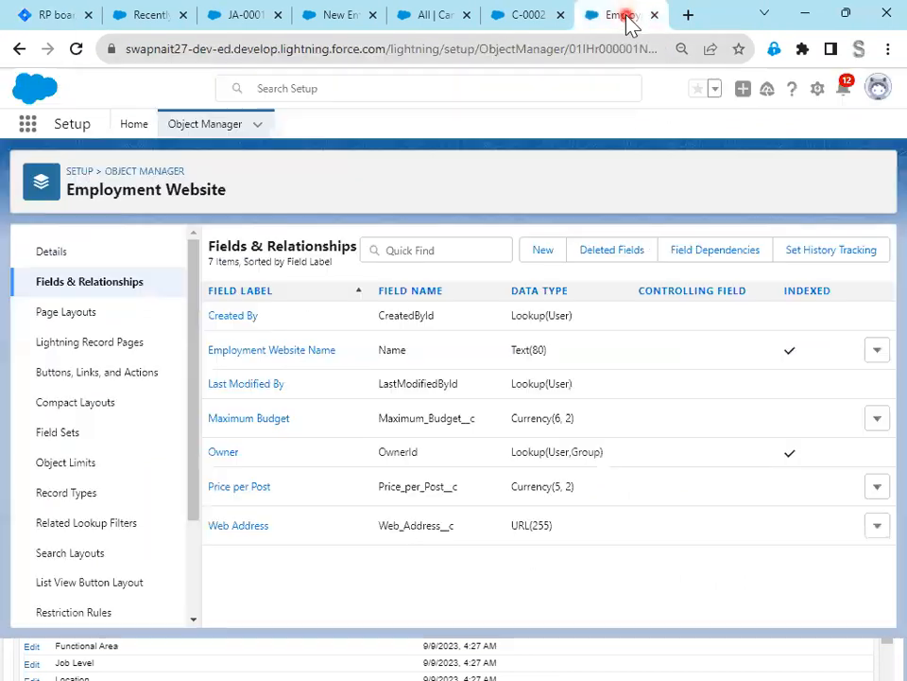
pyautogui.click(522, 19)
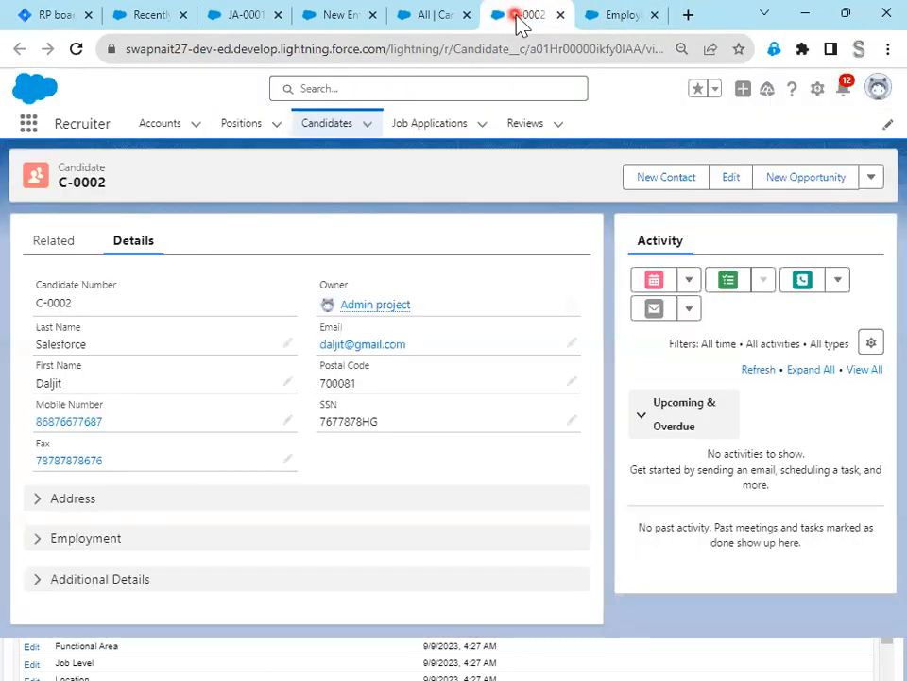
# Close the two Candidate browser tabs and return to the name field of the blank new Employment Website record.
pyautogui.click(560, 17)
pyautogui.click(434, 27)
pyautogui.click(467, 16)
pyautogui.click(339, 17)
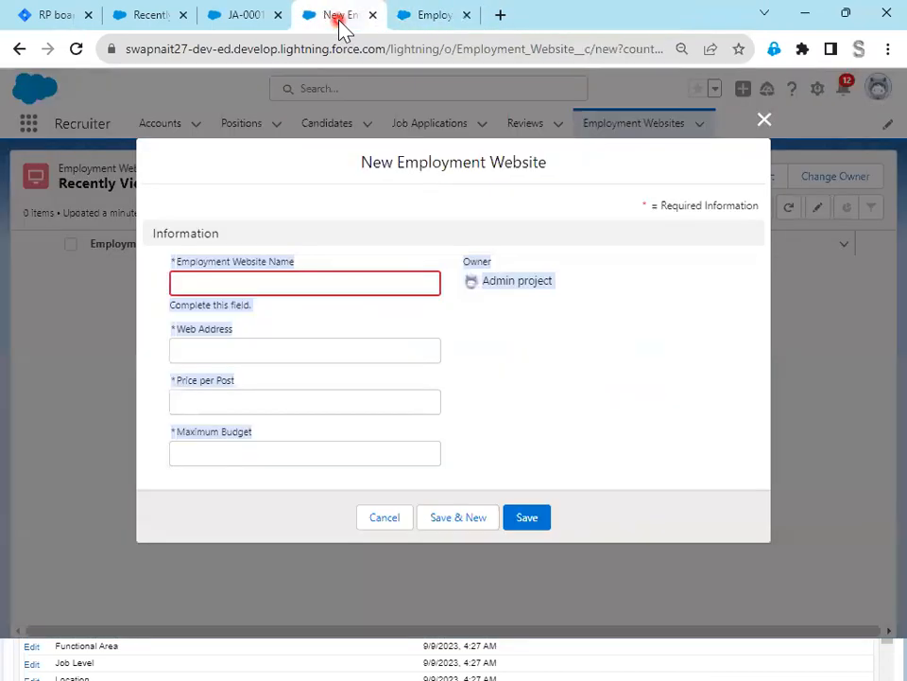
pyautogui.click(235, 283)
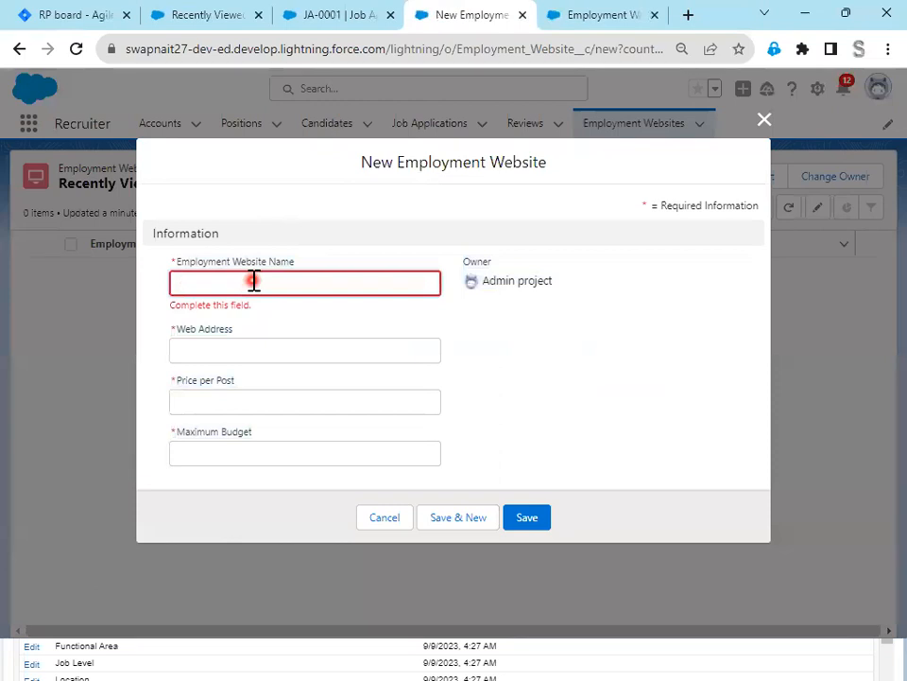
# Search the web for naukri login in a new browser tab, open the Naukri site, and copy its base web address.
pyautogui.click(697, 16)
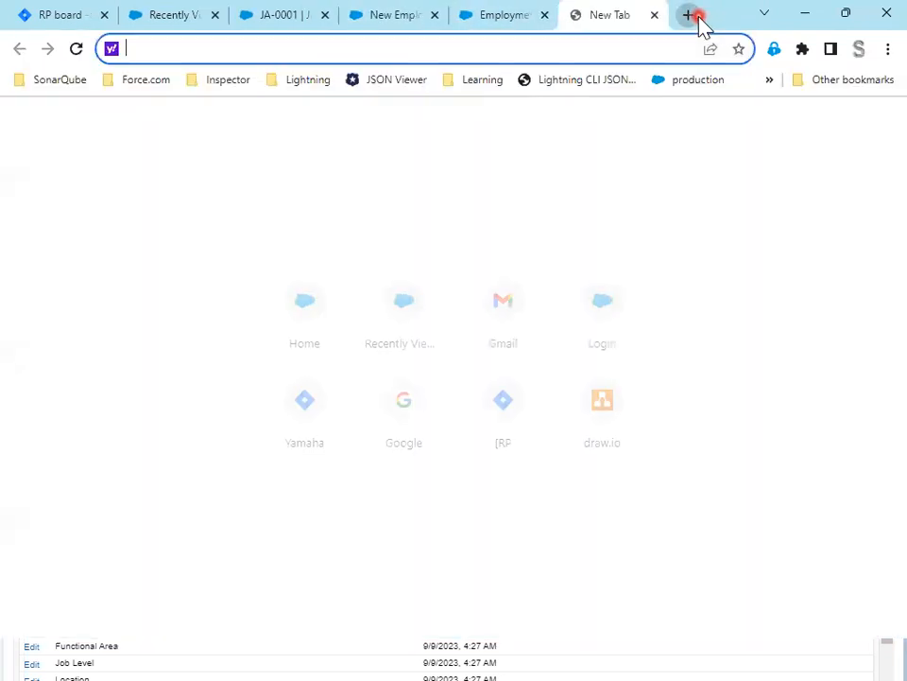
pyautogui.write('nau')
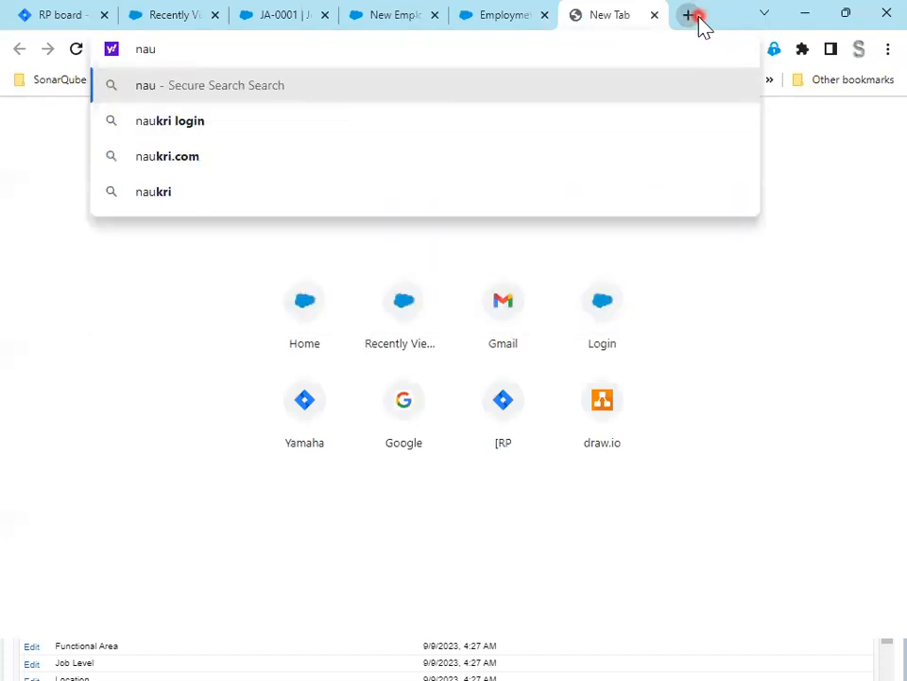
pyautogui.press('Down')
pyautogui.press('Return')
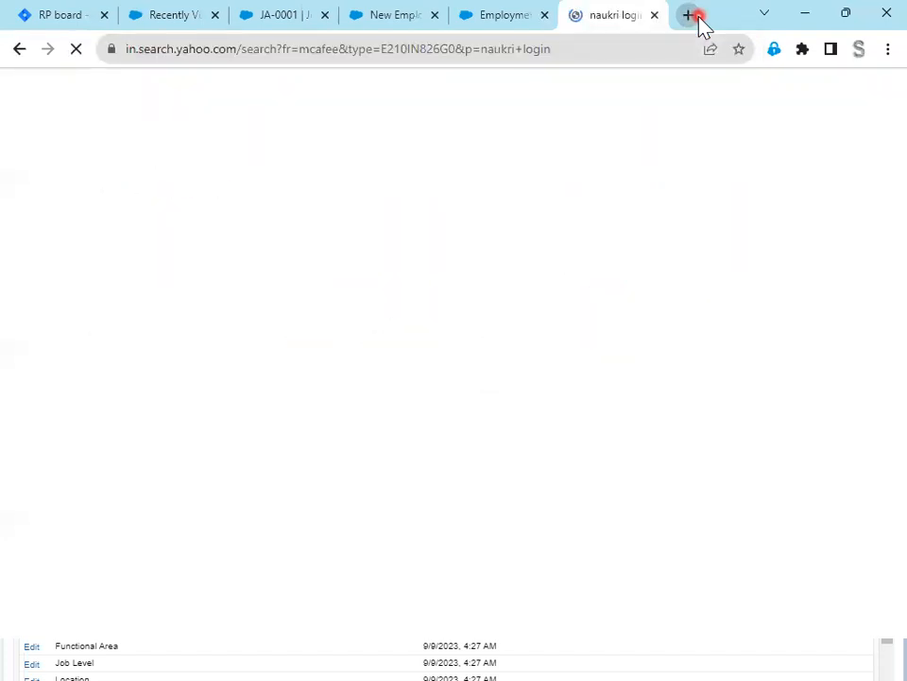
pyautogui.click(195, 254)
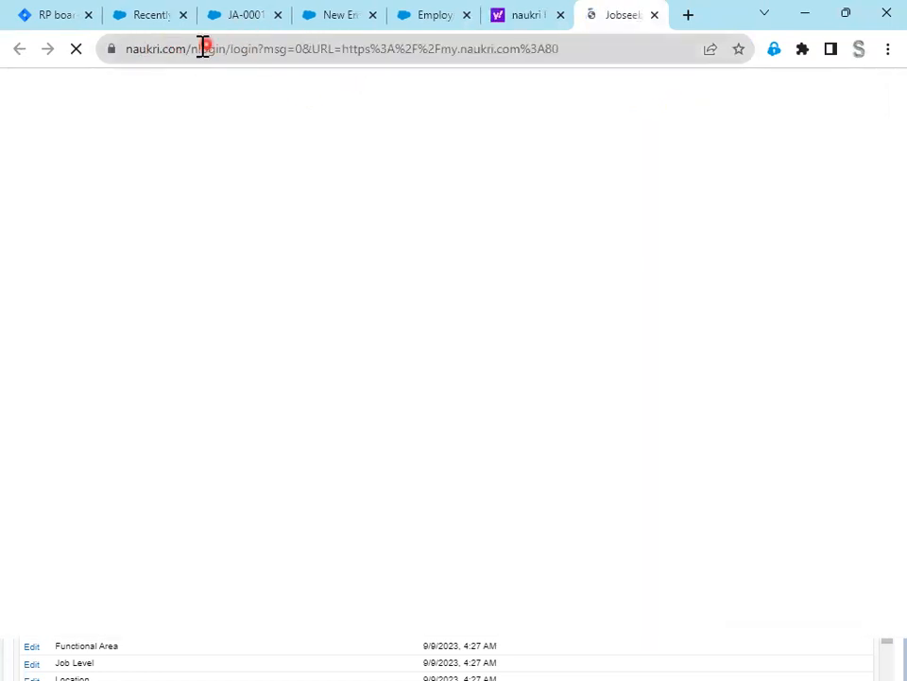
pyautogui.moveTo(189, 49); pyautogui.dragTo(67, 48)
pyautogui.hotkey('ctrl', 'c')
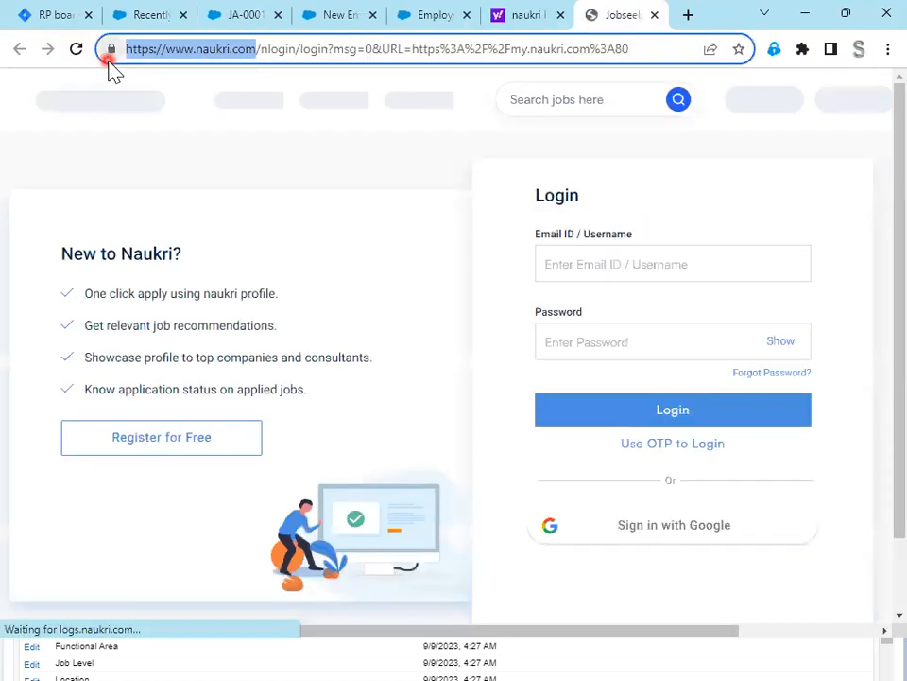
pyautogui.click(456, 19)
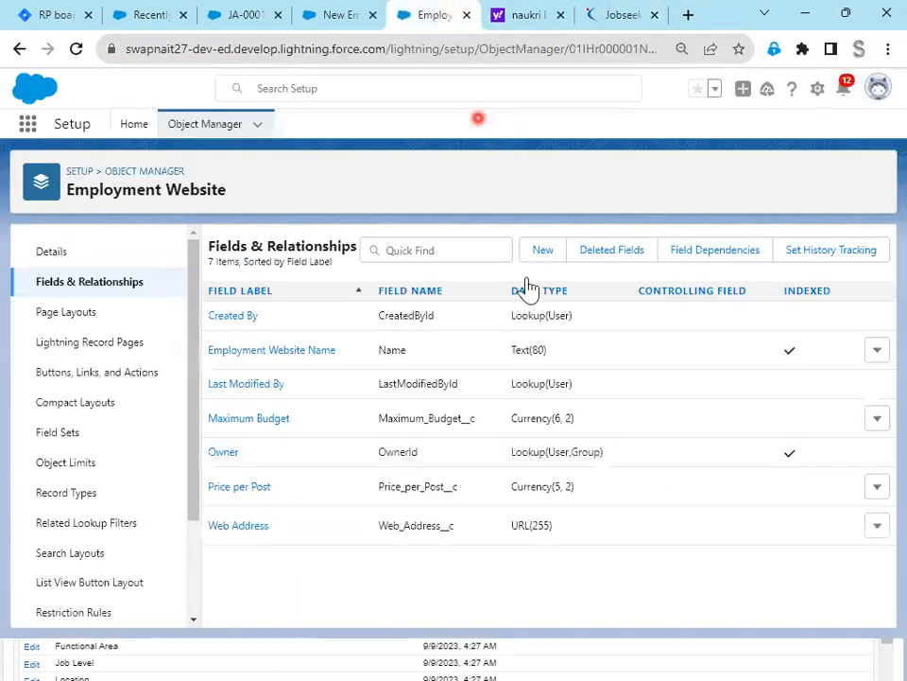
pyautogui.click(253, 17)
pyautogui.click(326, 17)
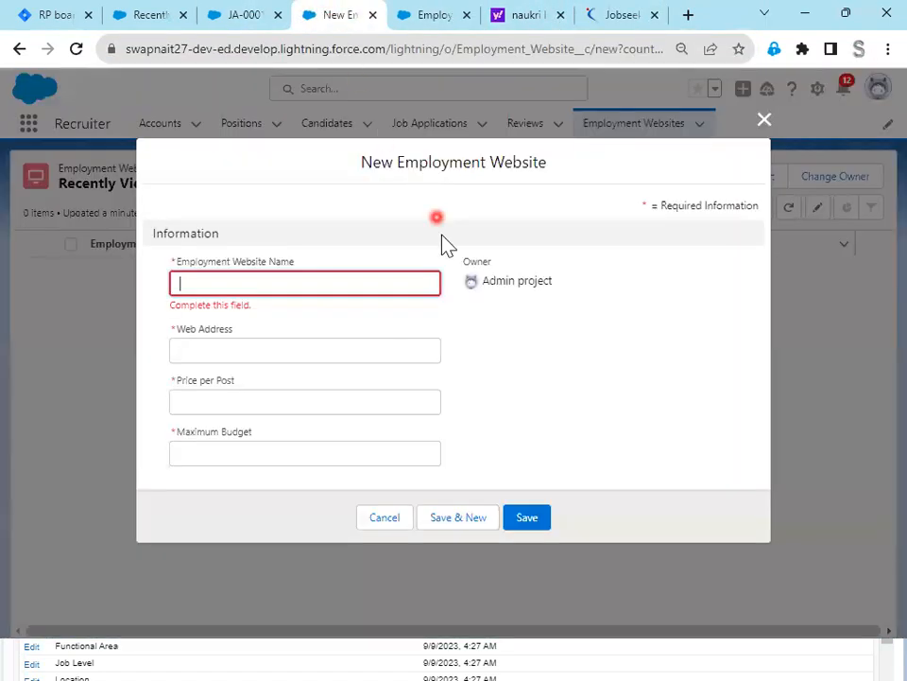
pyautogui.hotkey('ctrl', 'v')
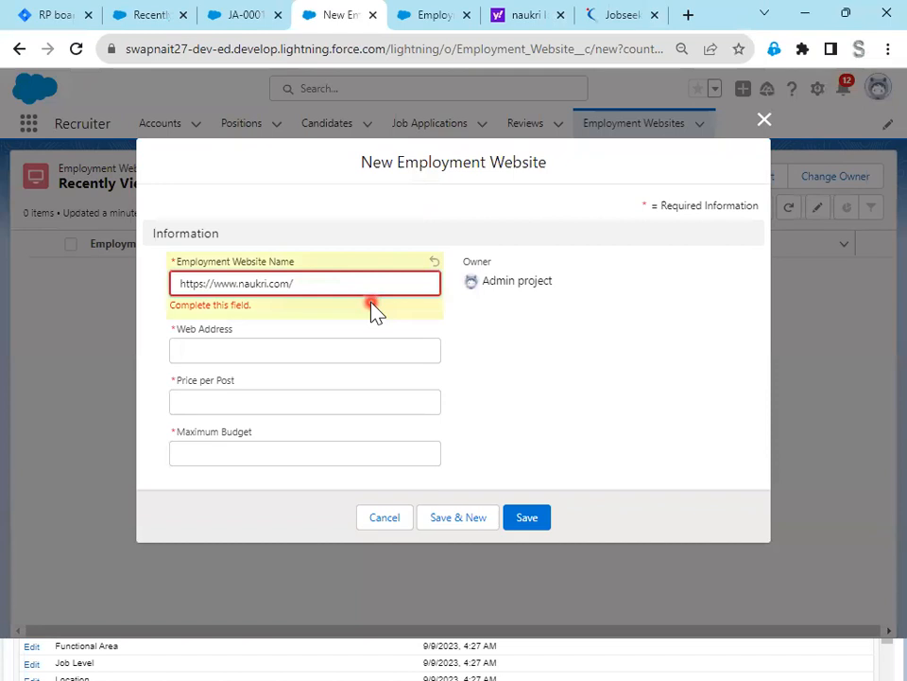
pyautogui.click(330, 344)
pyautogui.hotkey('ctrl', 'v')
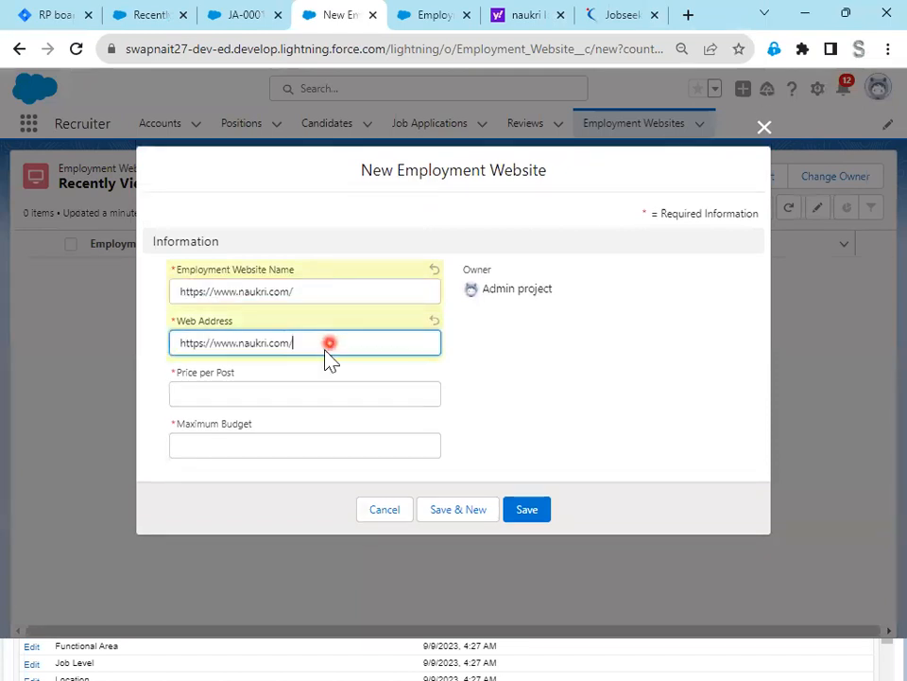
# Set the new record's price per post to 300 and its maximum budget to 500.
pyautogui.click(270, 393)
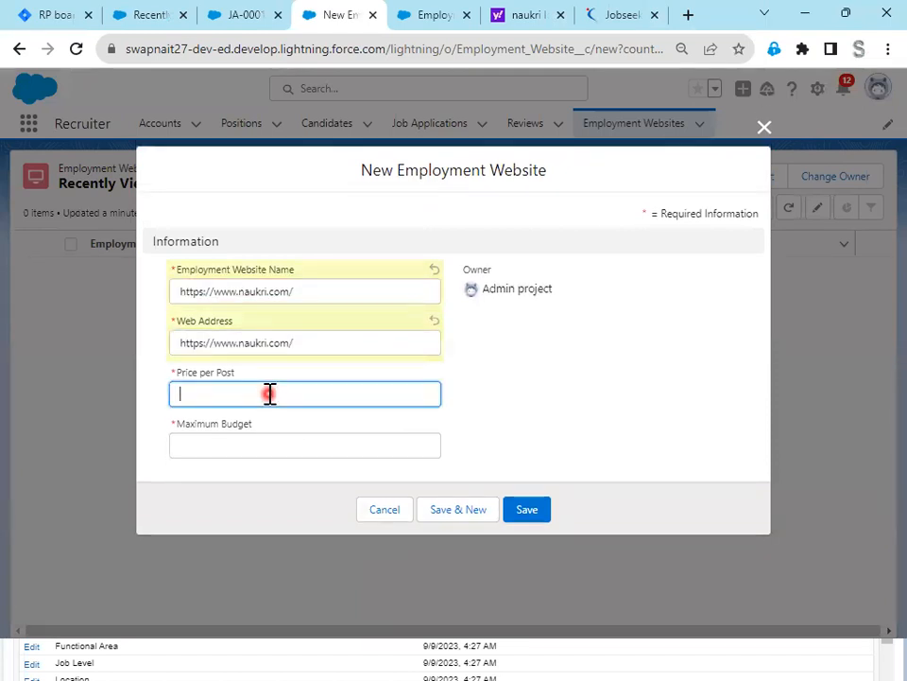
pyautogui.write('3')
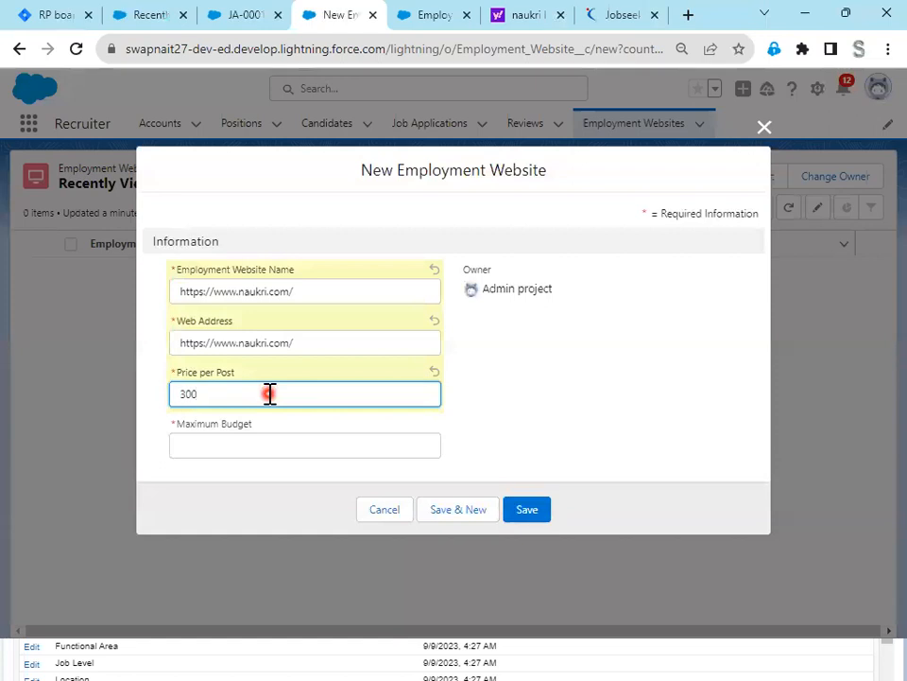
pyautogui.write('00')
pyautogui.click(268, 446)
pyautogui.write('50')
# Shorten the Employment Website name to naukri and save the record.
pyautogui.moveTo(298, 290); pyautogui.dragTo(144, 293)
pyautogui.click(244, 296)
pyautogui.press('BackSpace')
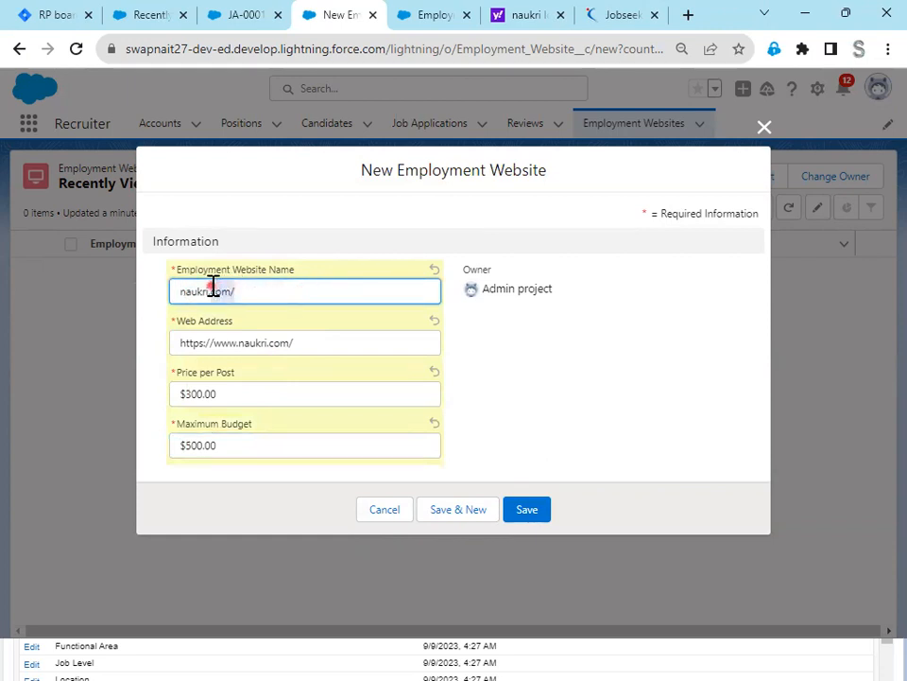
pyautogui.press('BackSpace')
pyautogui.press('BackSpace')
pyautogui.press('BackSpace')
pyautogui.press('BackSpace')
pyautogui.press('BackSpace')
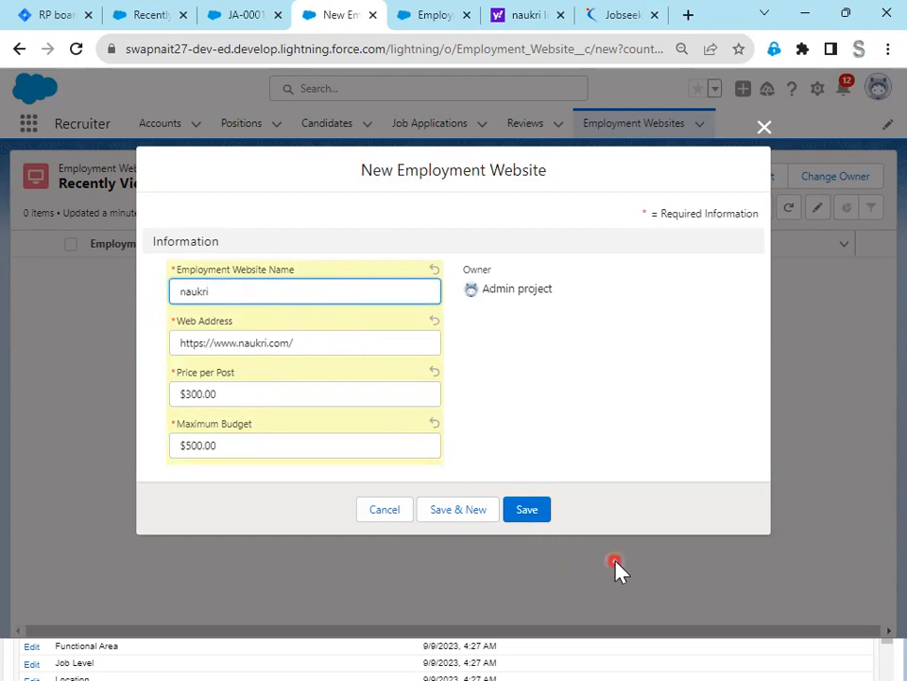
pyautogui.click(546, 519)
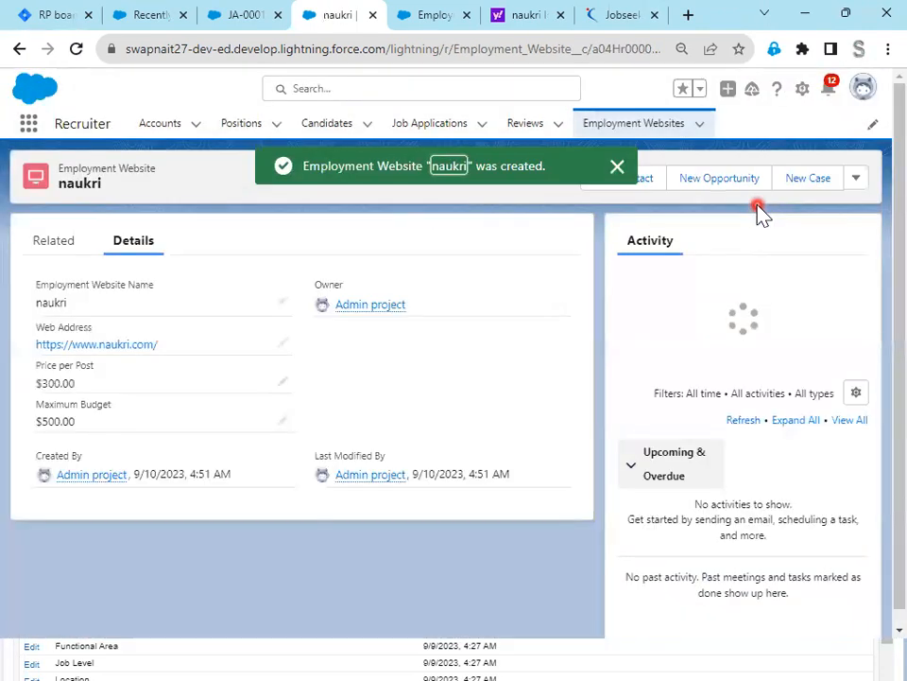
pyautogui.click(872, 178)
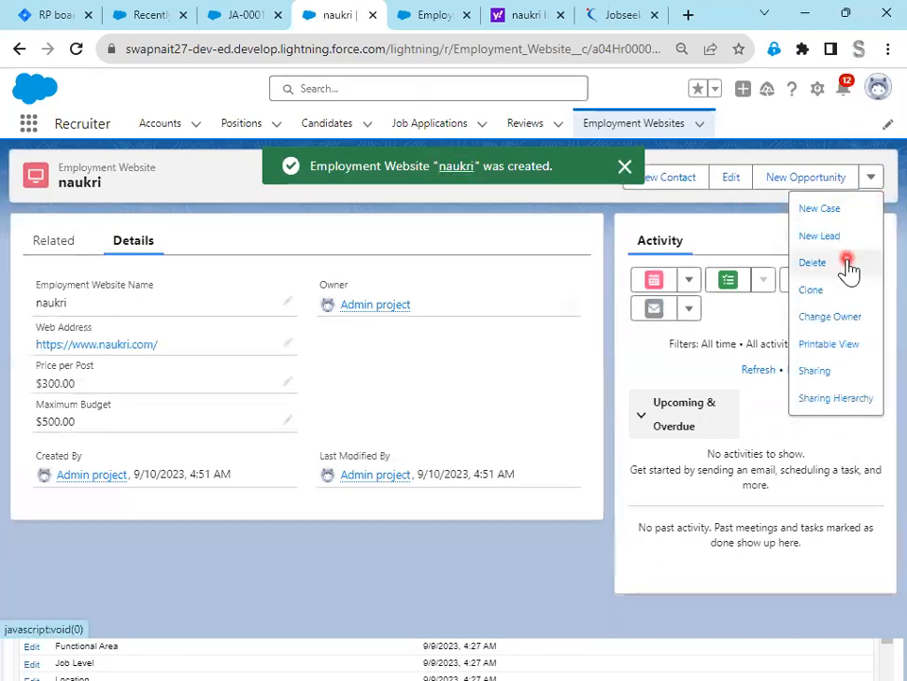
pyautogui.click(813, 291)
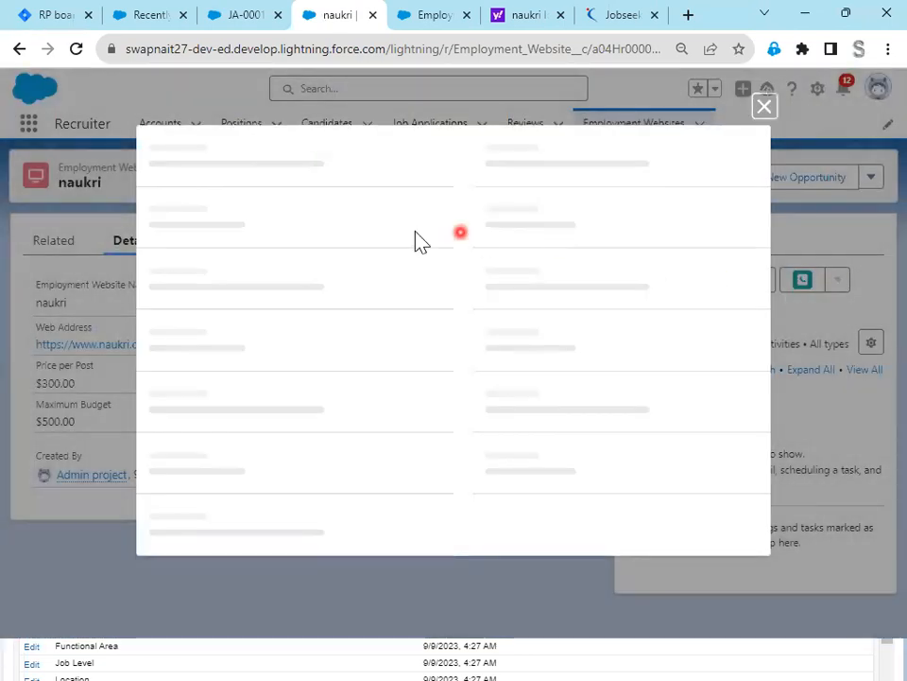
pyautogui.moveTo(241, 293); pyautogui.dragTo(116, 293)
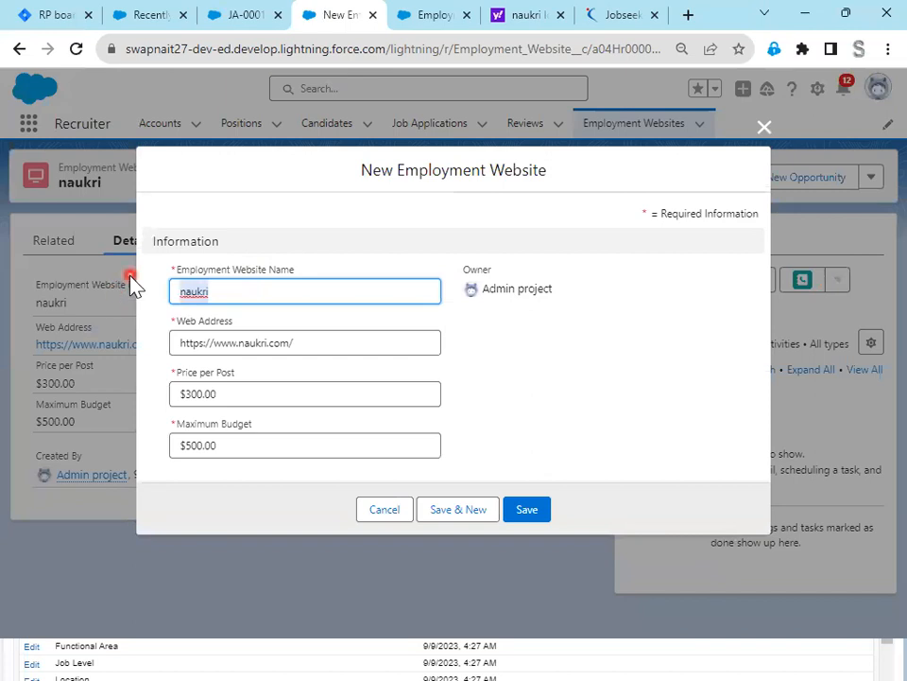
pyautogui.write('LinkedIn')
pyautogui.click(251, 341)
pyautogui.doubleClick(255, 342)
pyautogui.write('Li')
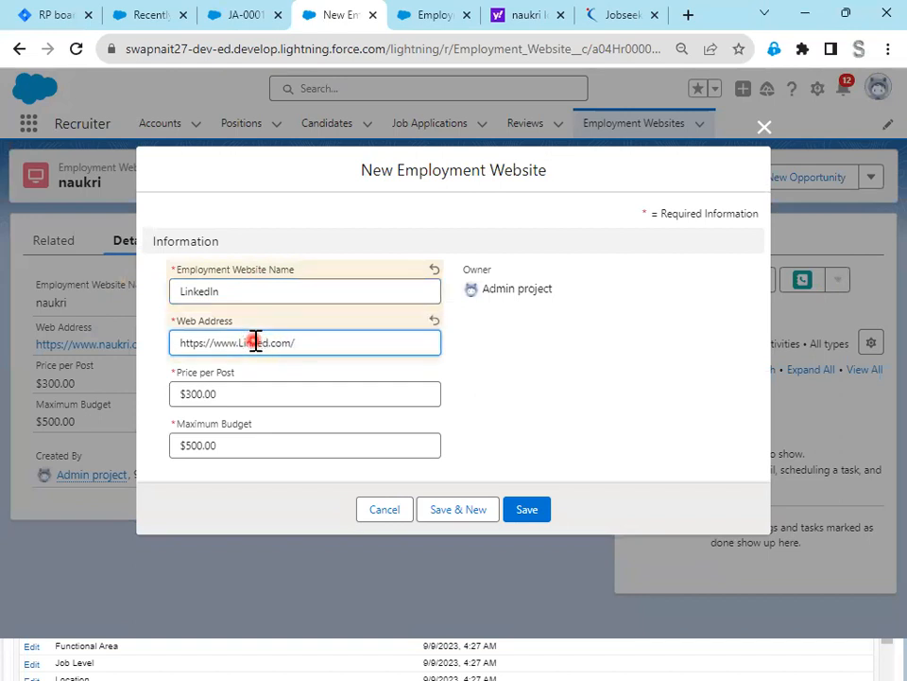
# Set the LinkedIn record's price per post to 100, keep its maximum budget at 500, and save it.
pyautogui.click(266, 392)
pyautogui.moveTo(223, 378); pyautogui.dragTo(140, 373)
pyautogui.click(239, 393)
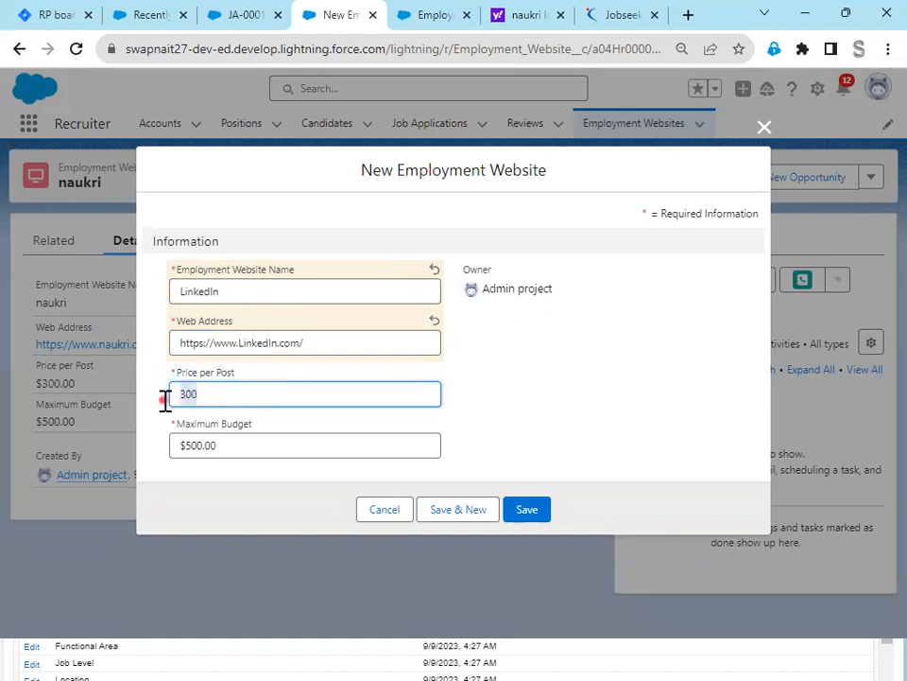
pyautogui.write('2')
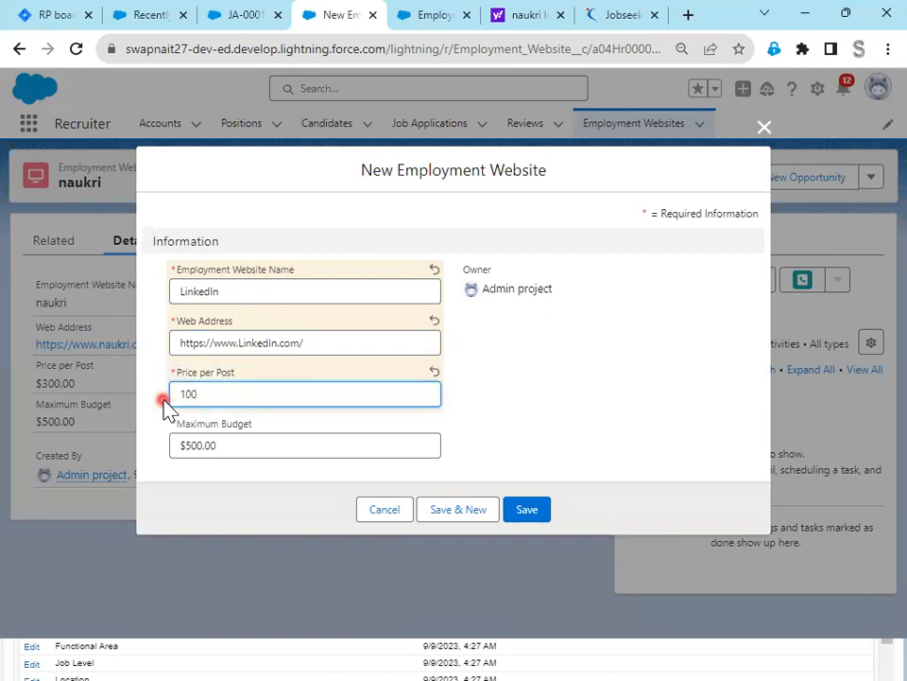
pyautogui.click(259, 448)
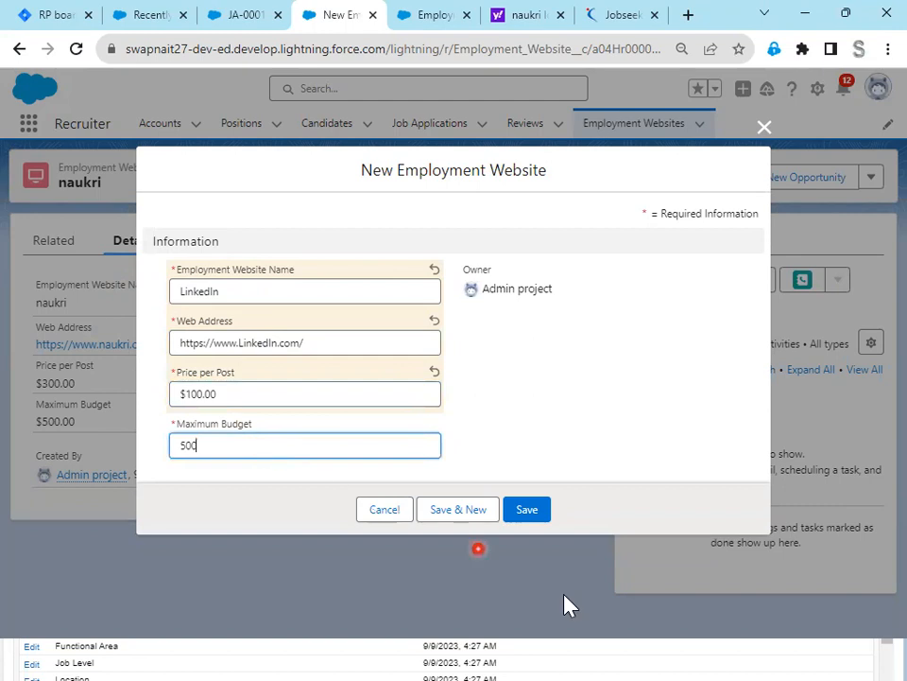
pyautogui.click(535, 515)
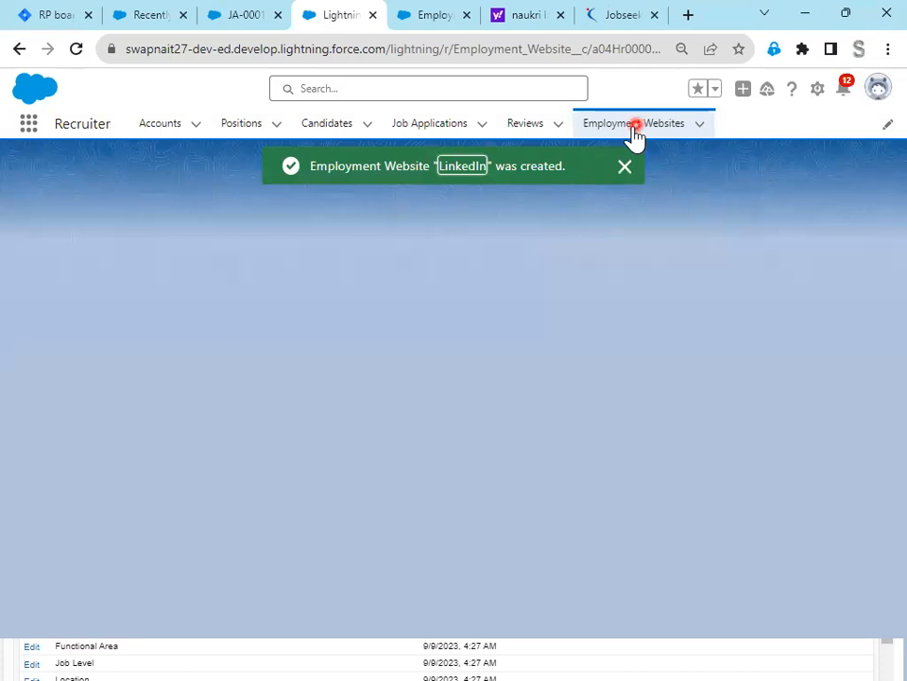
# Display the Employment Websites list in the All list view.
pyautogui.click(633, 130)
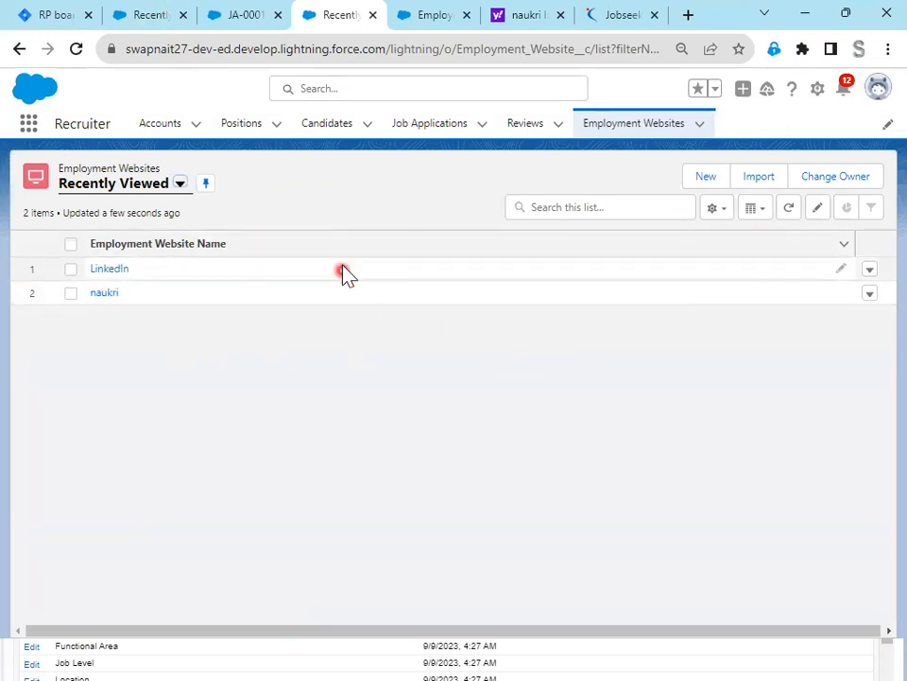
pyautogui.click(172, 184)
pyautogui.click(138, 239)
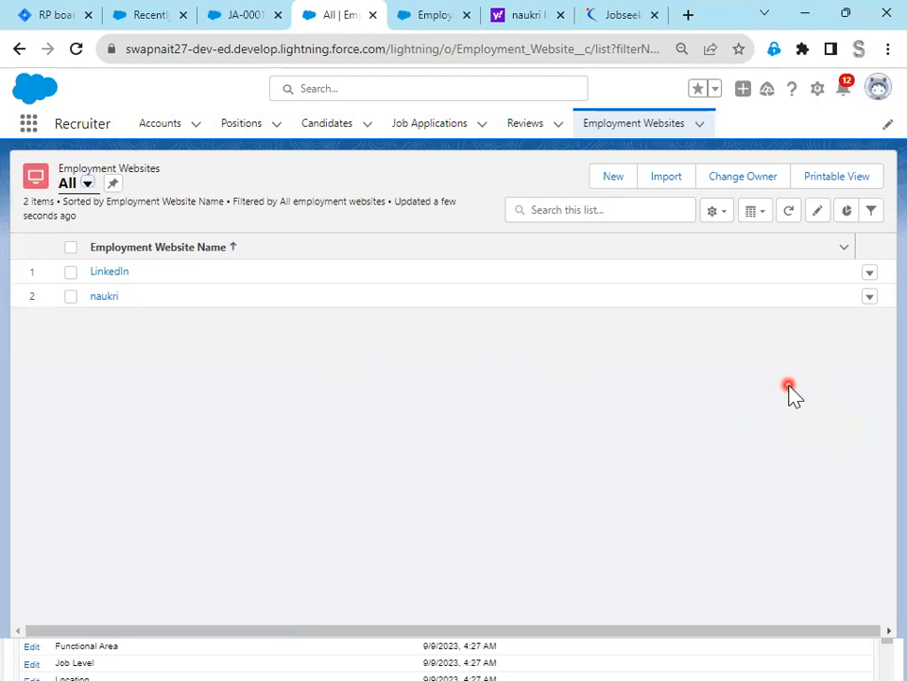
# Add Price per Post and Web Address to the visible fields of the Employment Websites All list view.
pyautogui.click(716, 211)
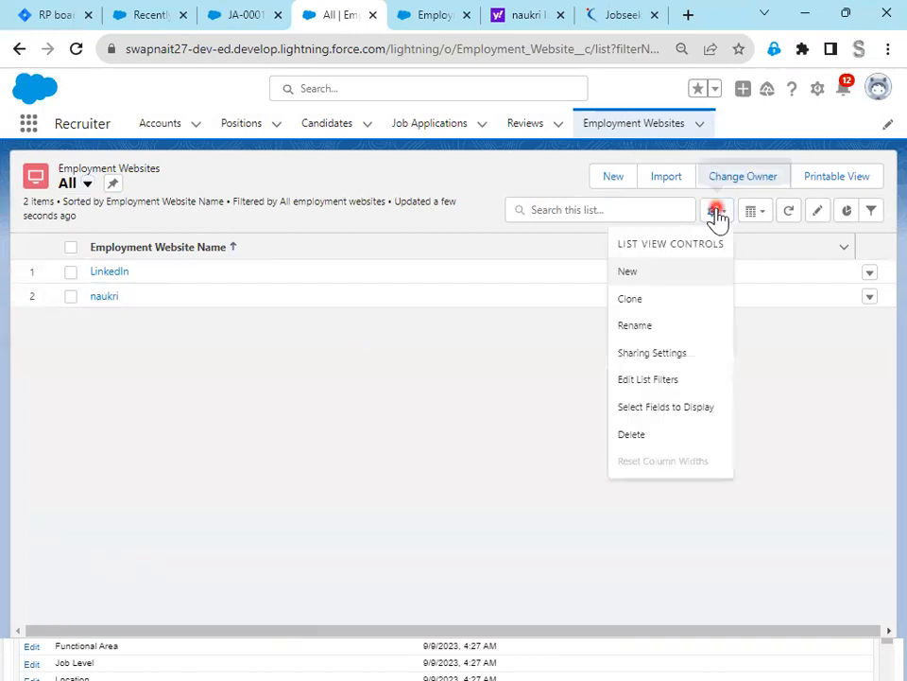
pyautogui.click(679, 410)
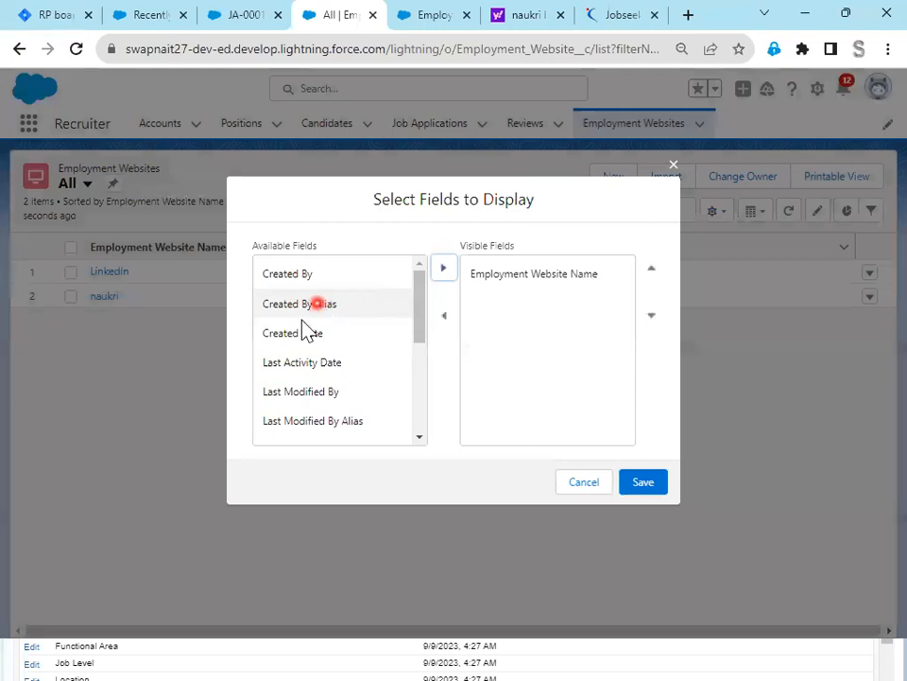
pyautogui.scroll(-5, 348, 416)
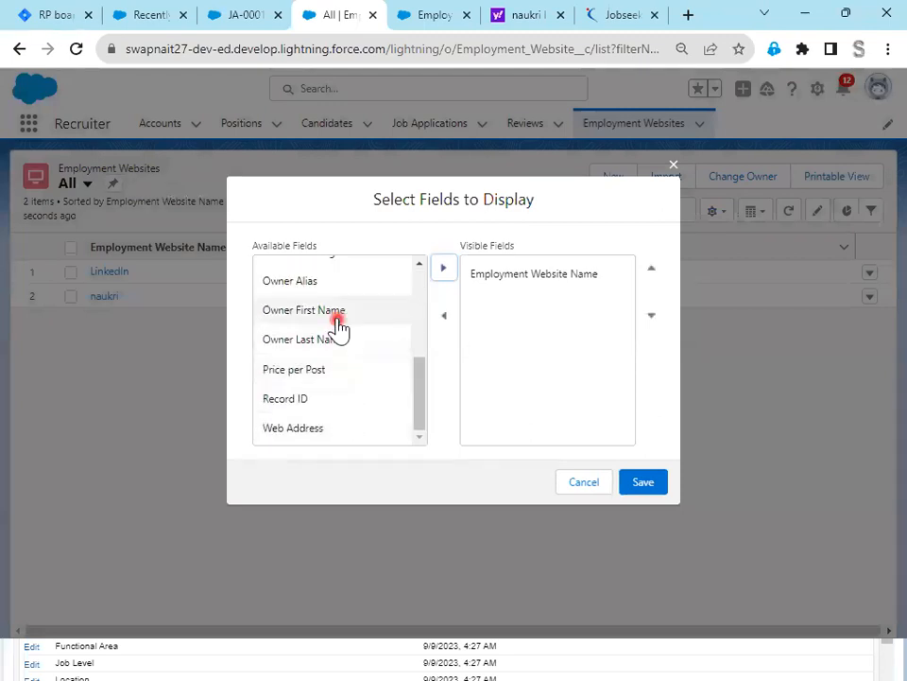
pyautogui.click(330, 376)
pyautogui.click(444, 270)
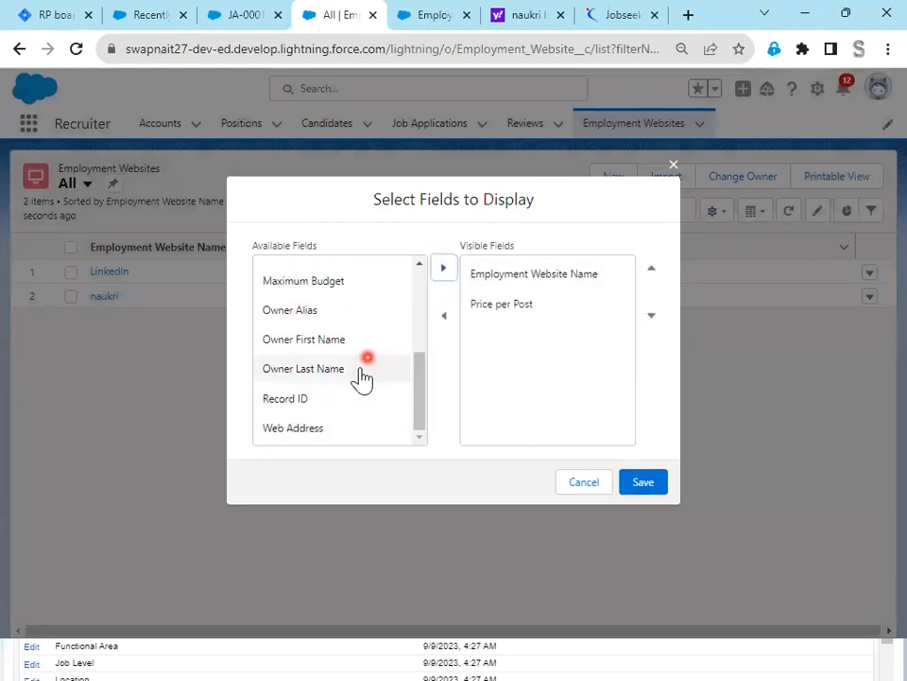
pyautogui.click(336, 431)
pyautogui.click(444, 265)
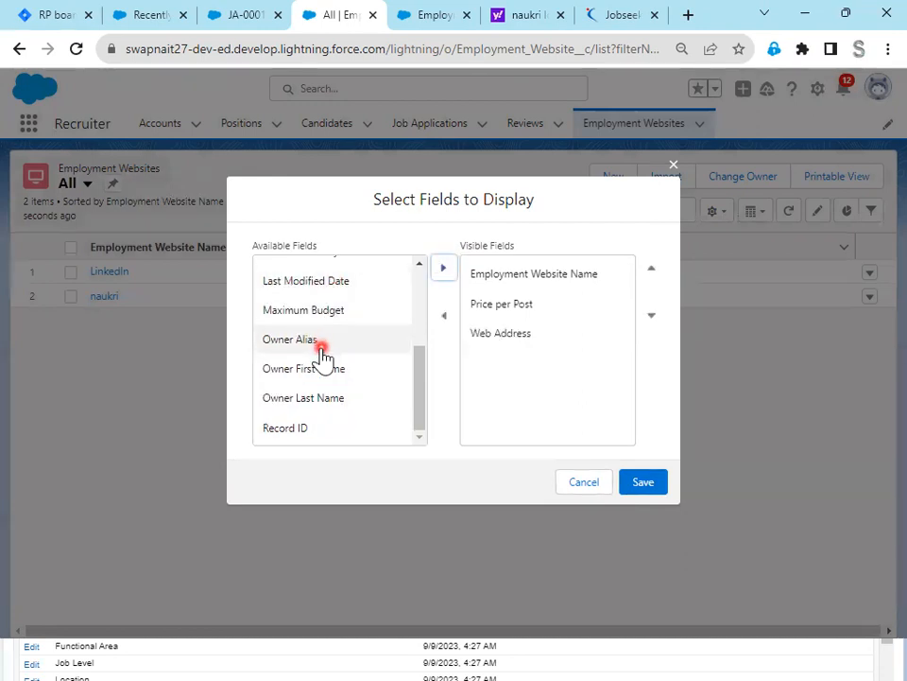
# Add Maximum Budget to the visible fields of the All list view and save the field selection.
pyautogui.scroll(2, 353, 419)
pyautogui.scroll(-2, 352, 419)
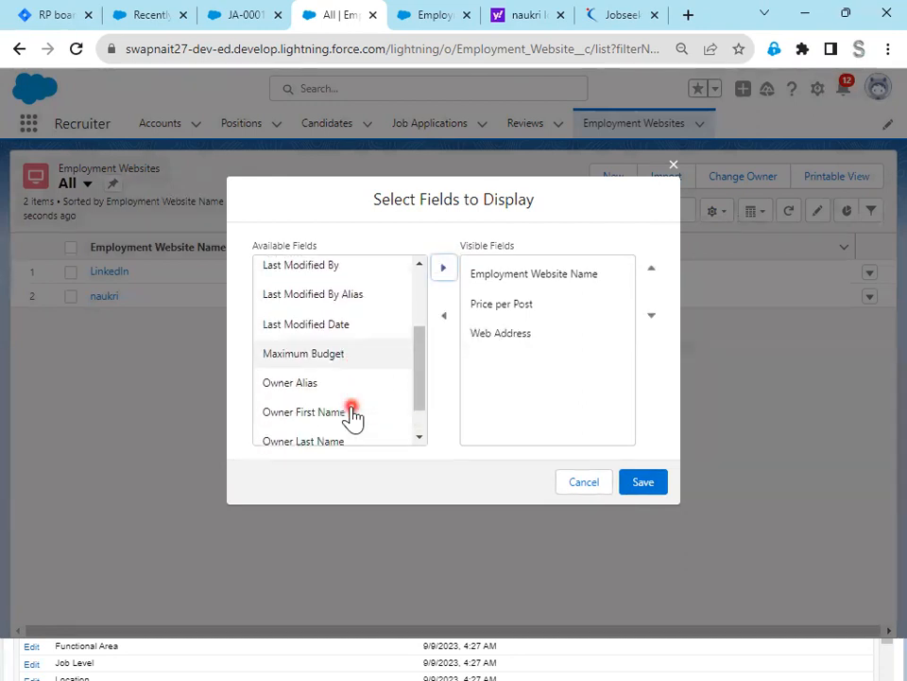
pyautogui.scroll(5, 352, 416)
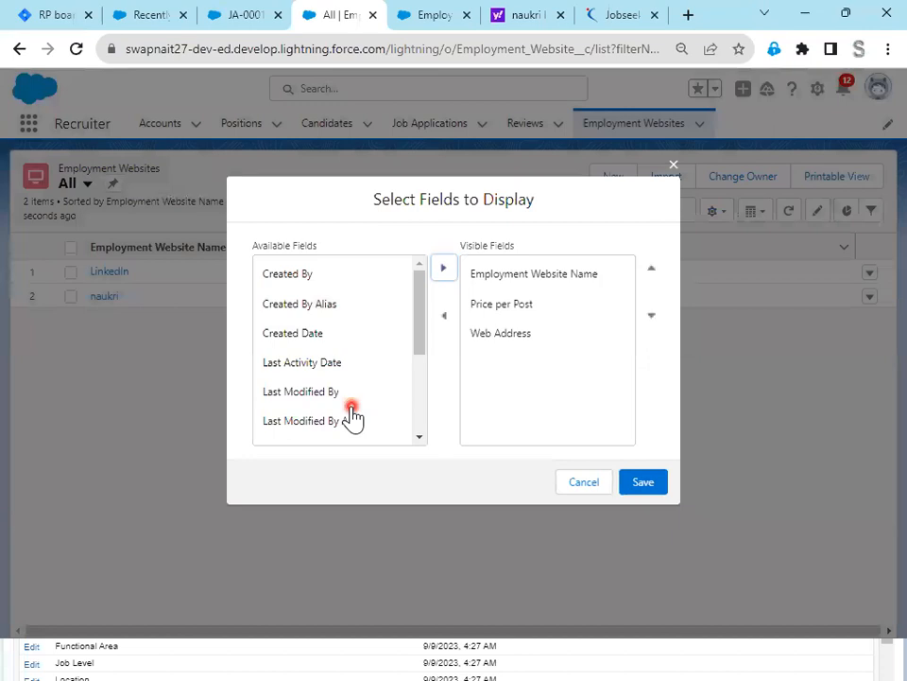
pyautogui.scroll(-3, 351, 416)
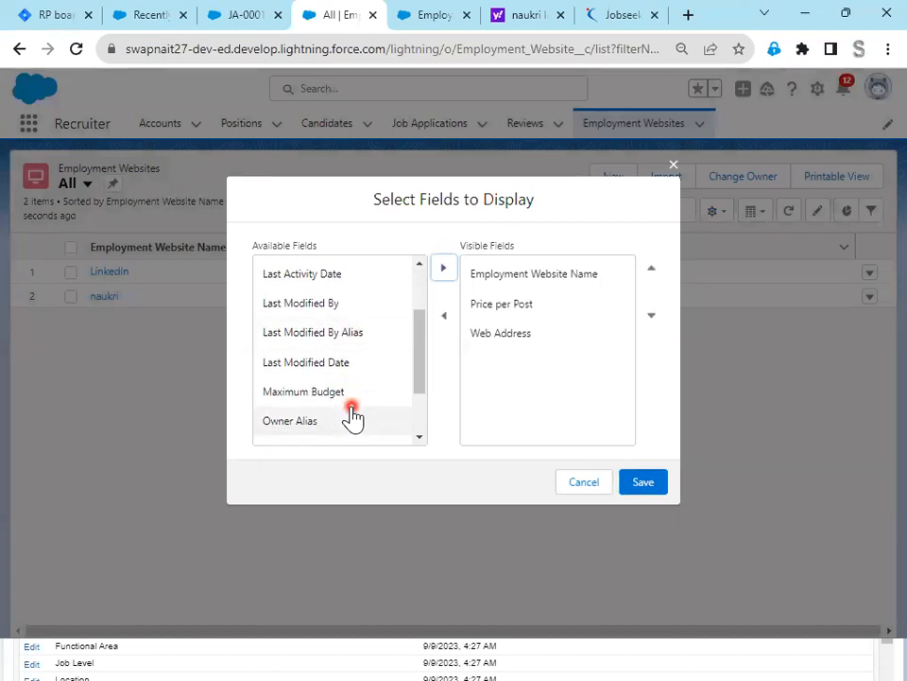
pyautogui.scroll(-3, 328, 408)
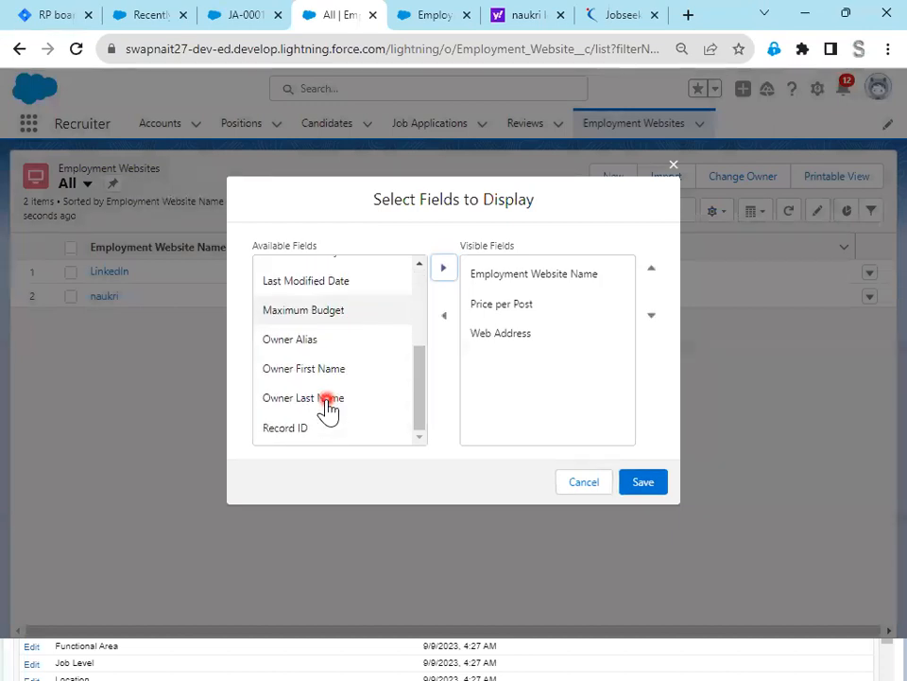
pyautogui.scroll(3, 320, 374)
pyautogui.scroll(-3, 319, 378)
pyautogui.click(321, 311)
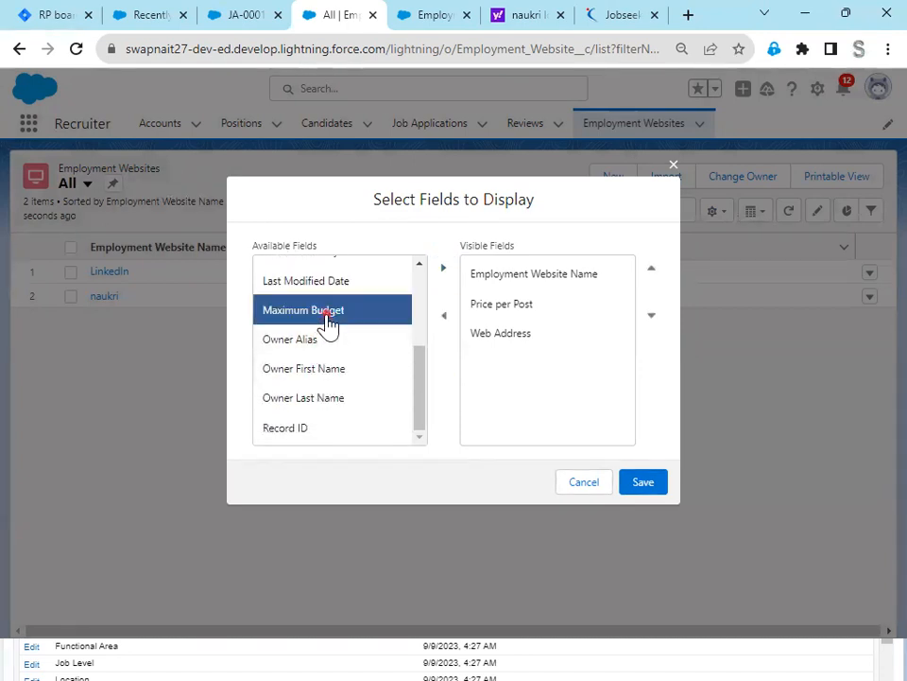
pyautogui.click(442, 268)
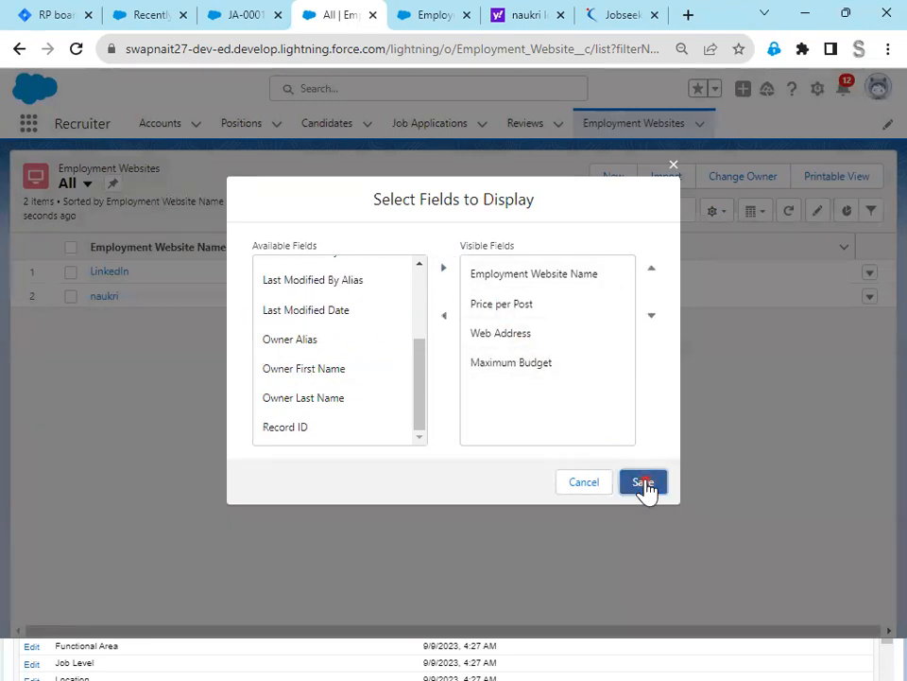
pyautogui.click(644, 484)
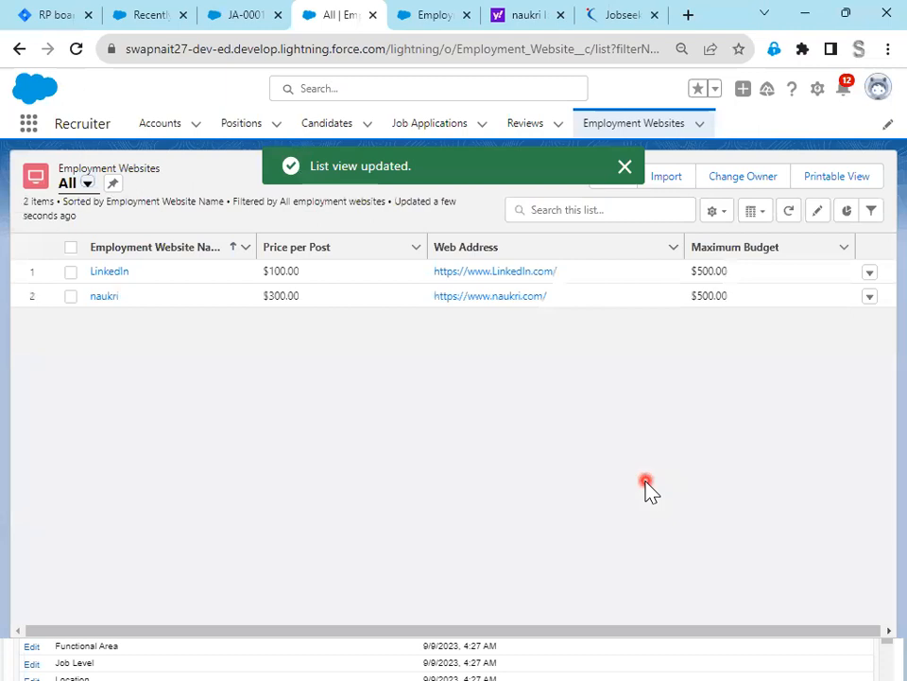
# Switch to the Jira RP board, move issue RP-16 to In Progress and set its story points to 1.
pyautogui.click(55, 13)
pyautogui.click(615, 184)
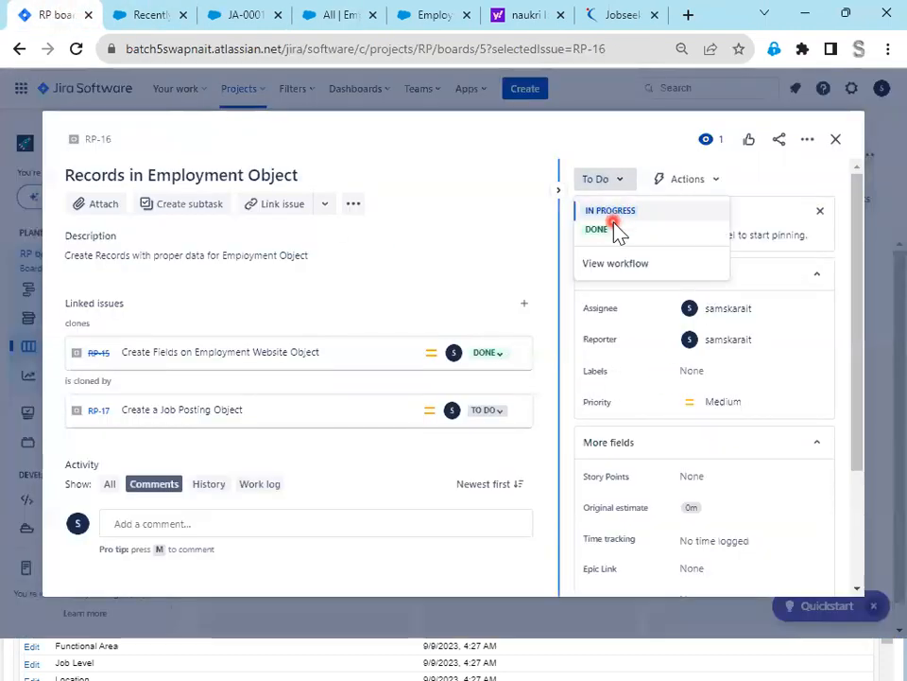
pyautogui.click(620, 212)
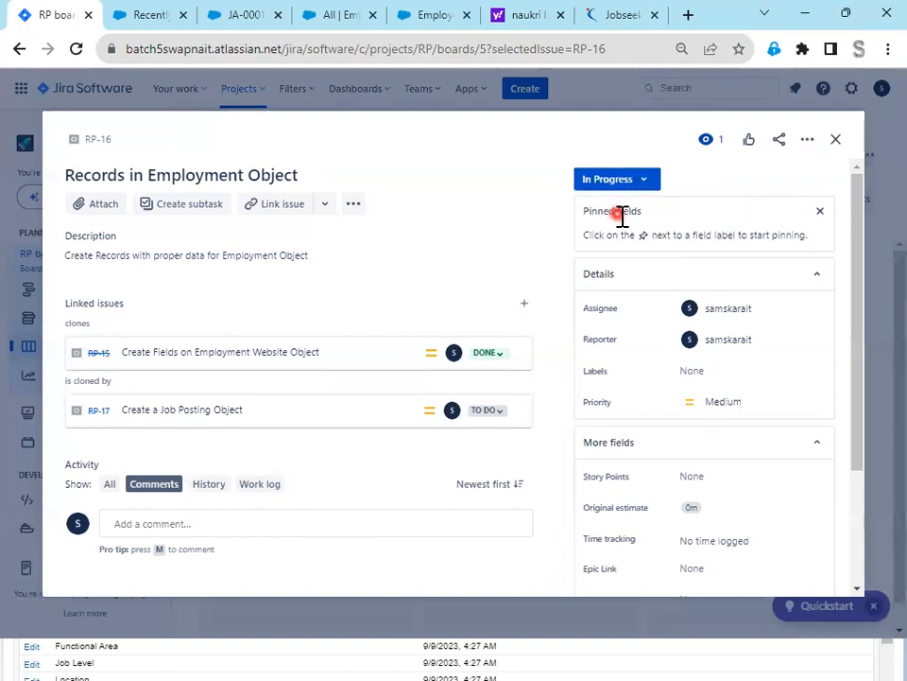
pyautogui.click(692, 477)
pyautogui.write('1')
pyautogui.click(783, 502)
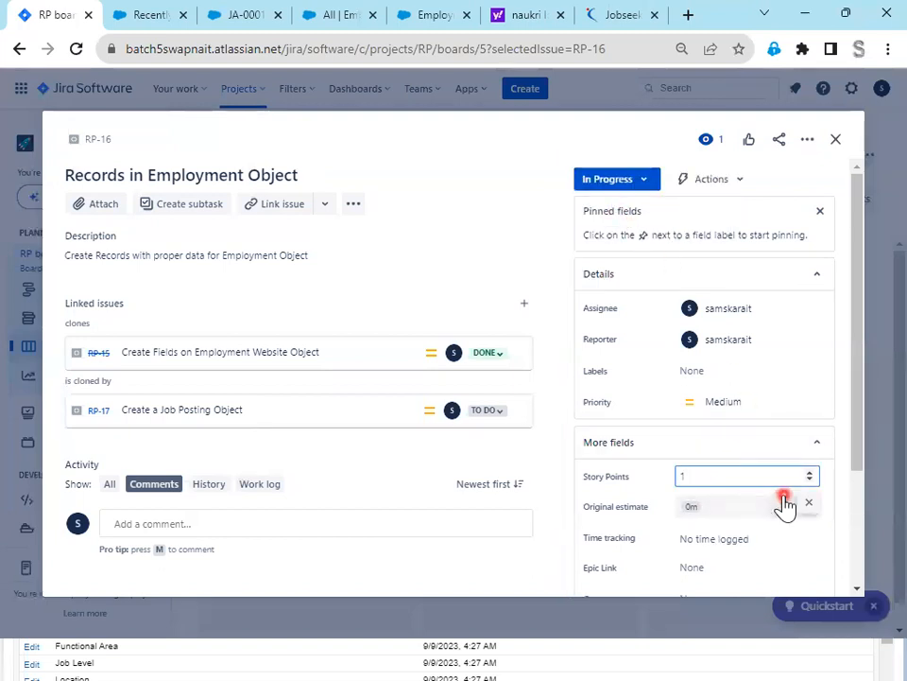
# Mark issue RP-16 as Done and close it.
pyautogui.click(626, 183)
pyautogui.click(614, 231)
pyautogui.click(834, 140)
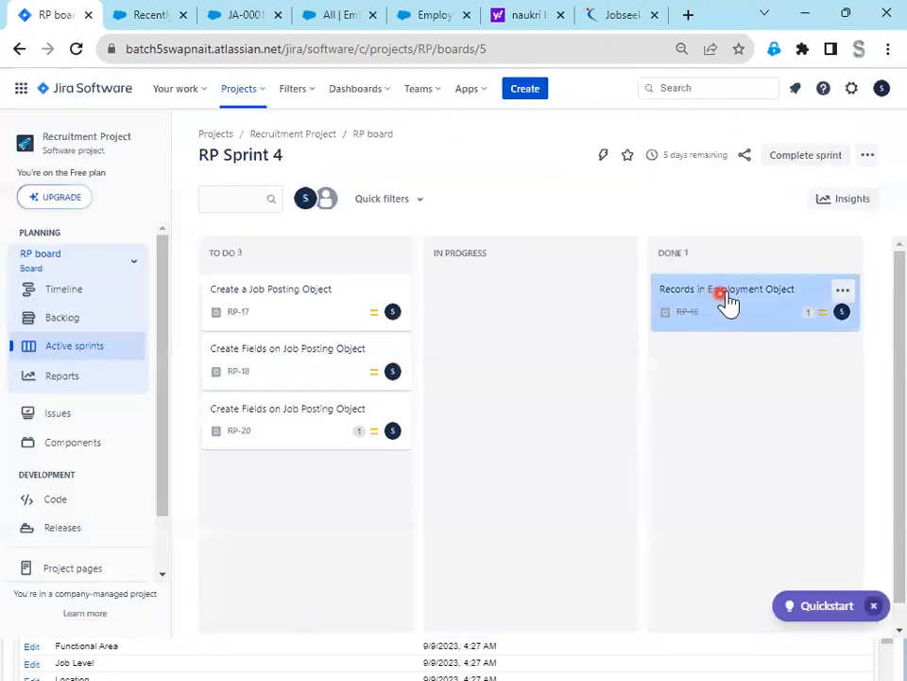
# Read the RP-17 requirements, then create and save a Salesforce custom object labelled Job Posting, with the plural label Job Postings.
pyautogui.click(340, 315)
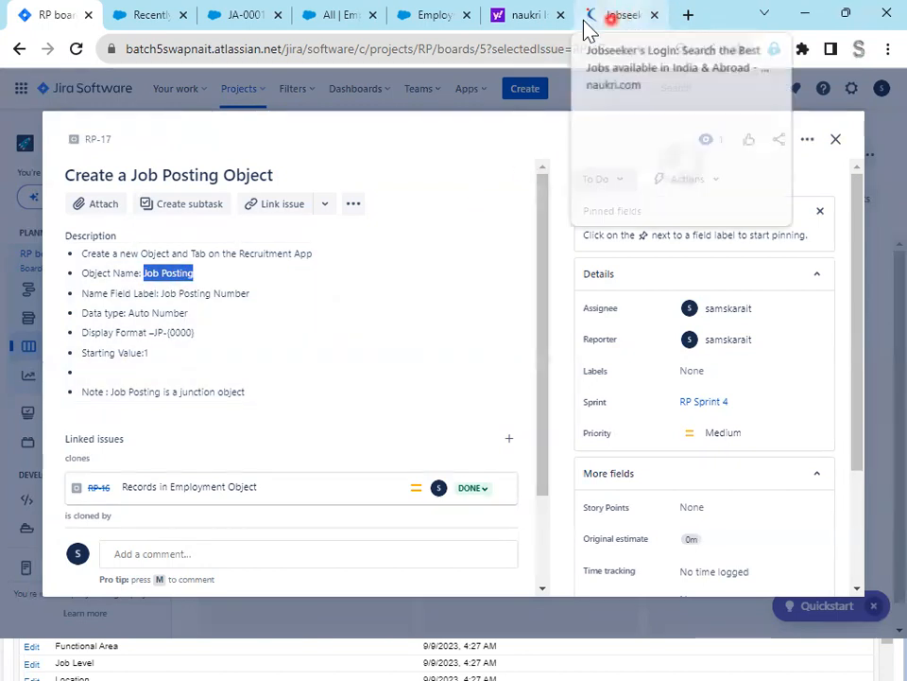
pyautogui.click(425, 19)
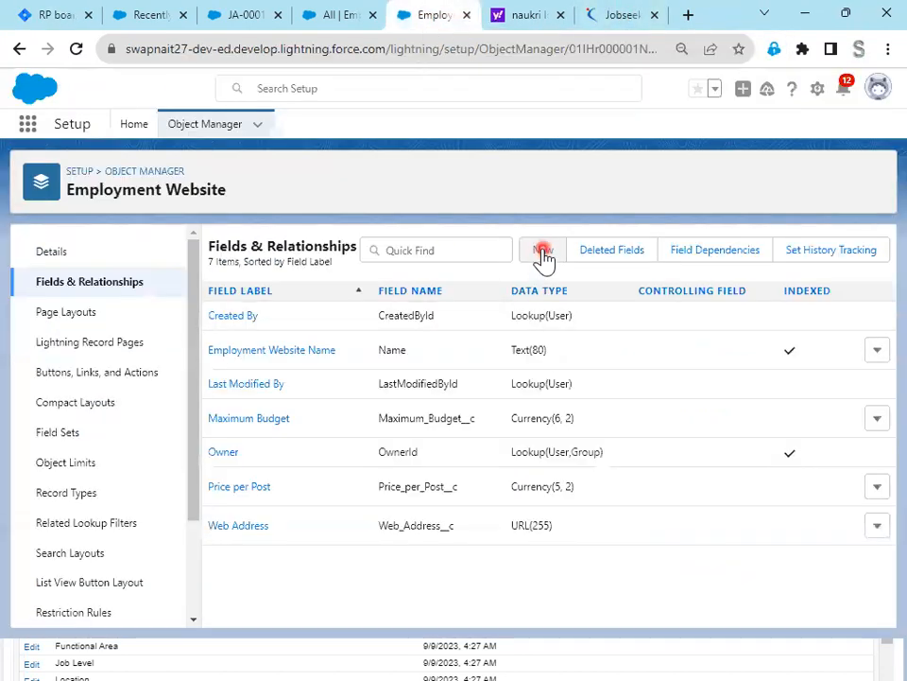
pyautogui.click(204, 124)
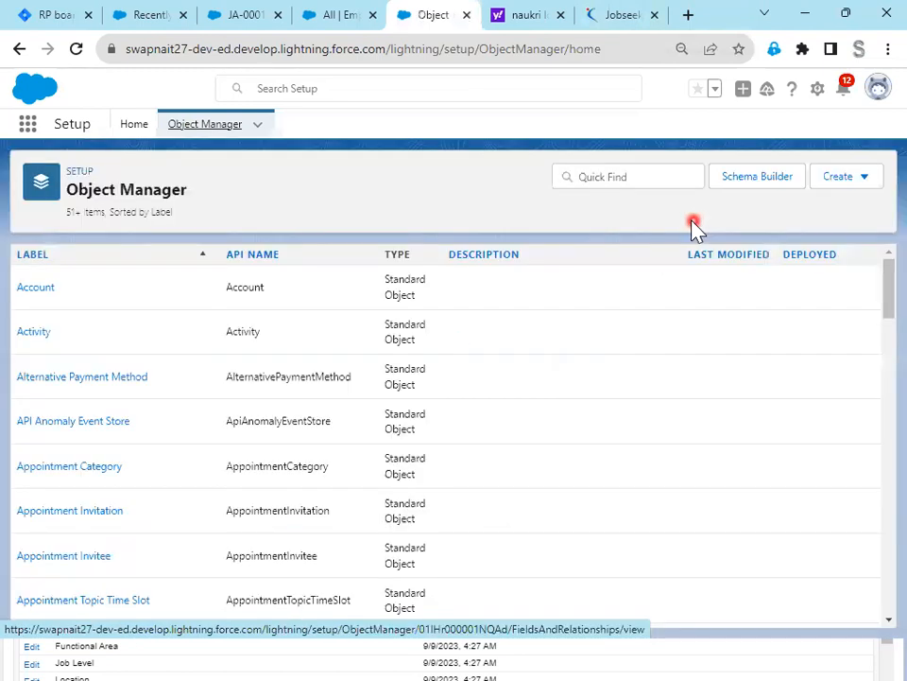
pyautogui.click(821, 185)
pyautogui.click(783, 222)
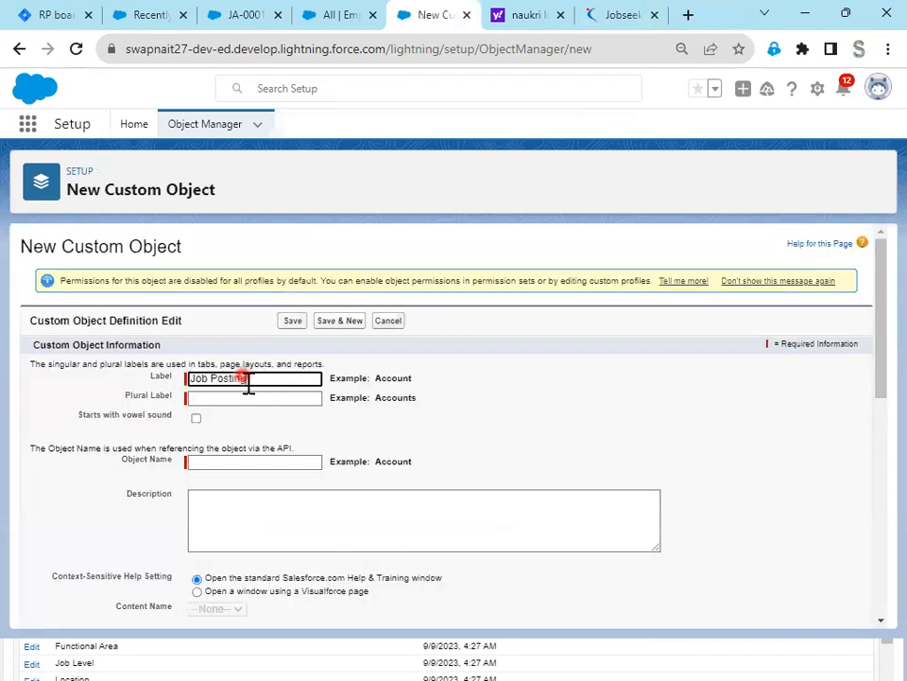
pyautogui.click(257, 396)
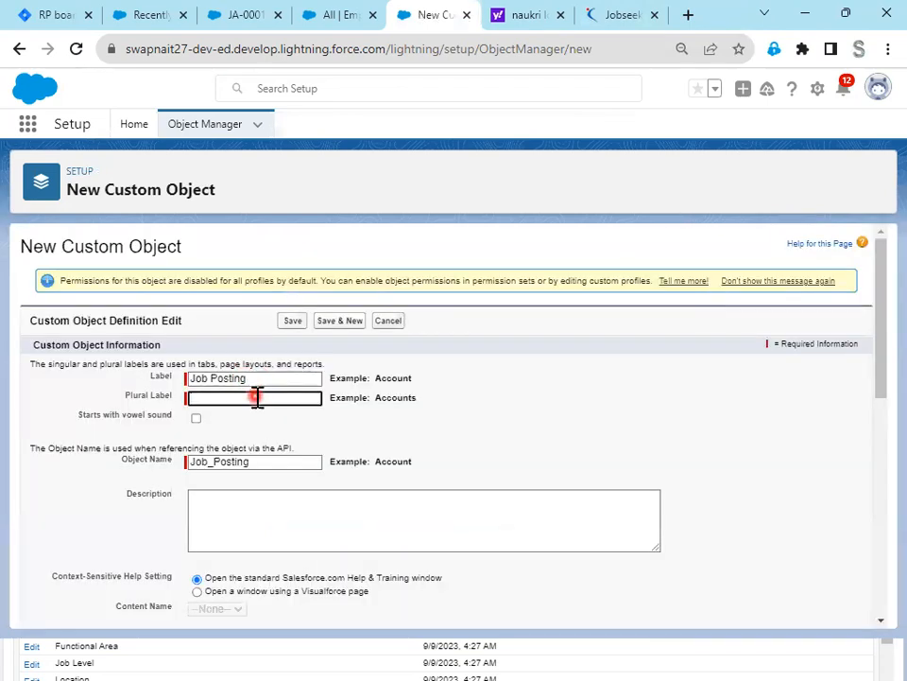
pyautogui.click(295, 320)
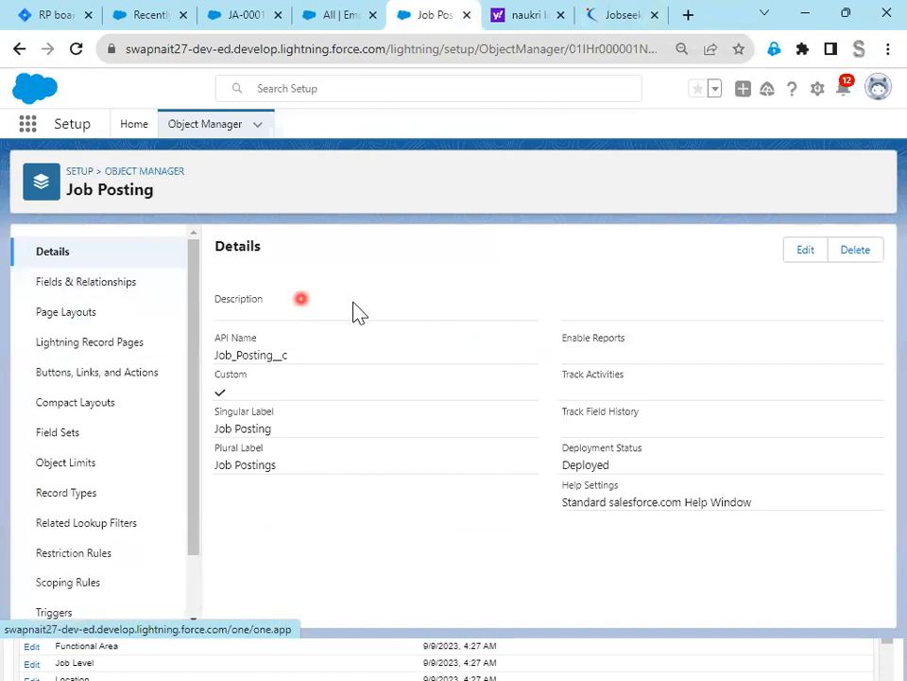
# Edit the Job Posting object's definition to allow reports and activities.
pyautogui.click(806, 251)
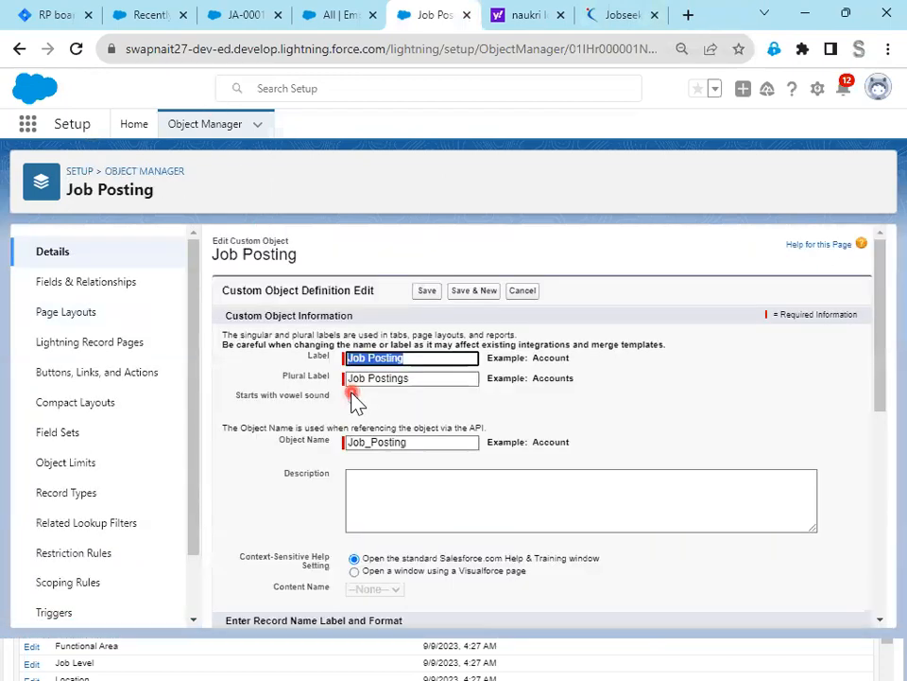
pyautogui.scroll(-4, 349, 490)
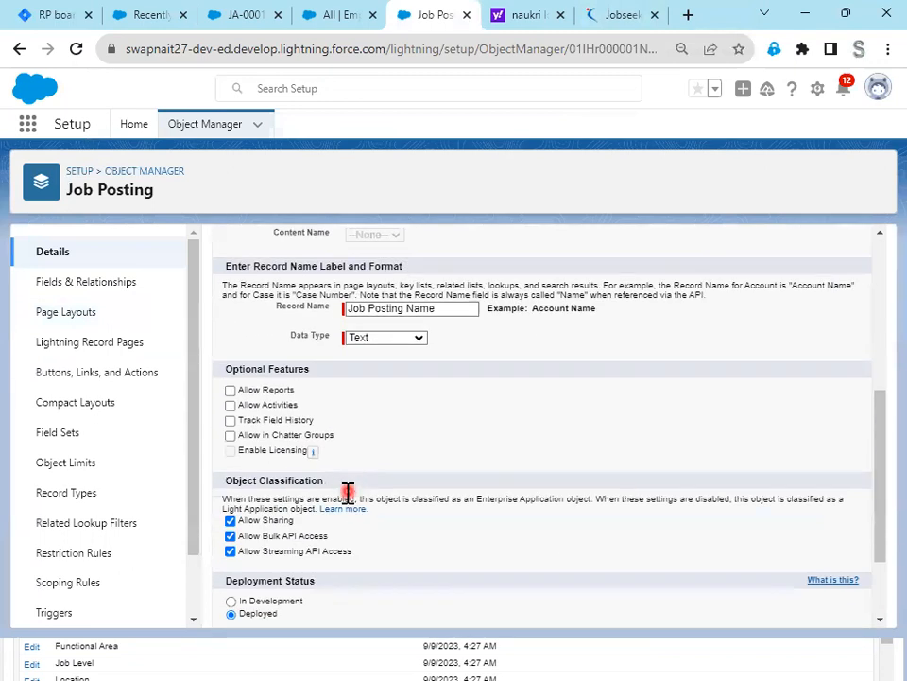
pyautogui.click(271, 405)
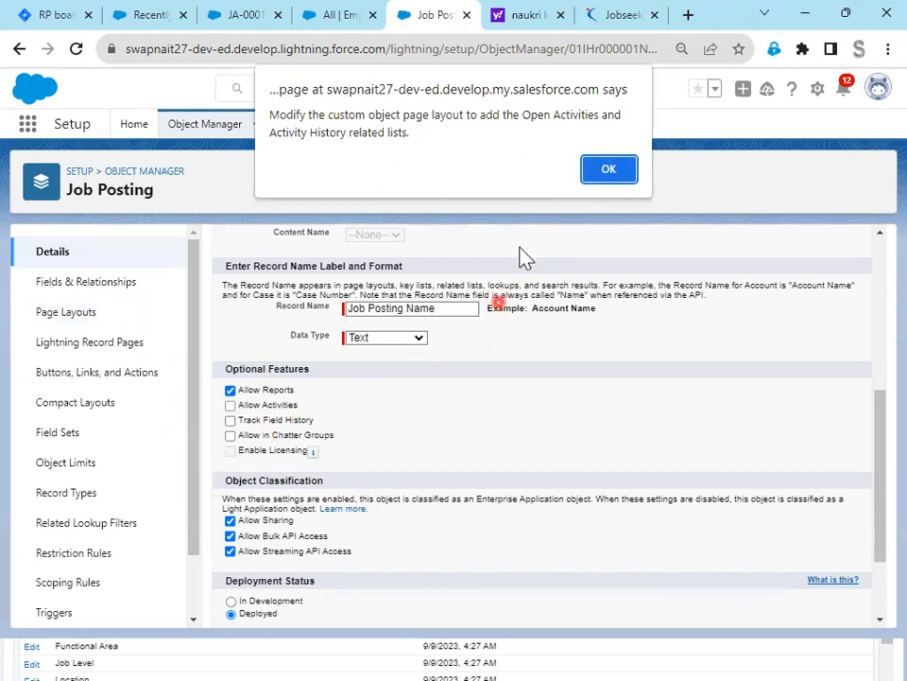
pyautogui.click(595, 169)
# Set the Job Posting object's record name to Job Posting Number with the Auto Number data type.
pyautogui.click(423, 309)
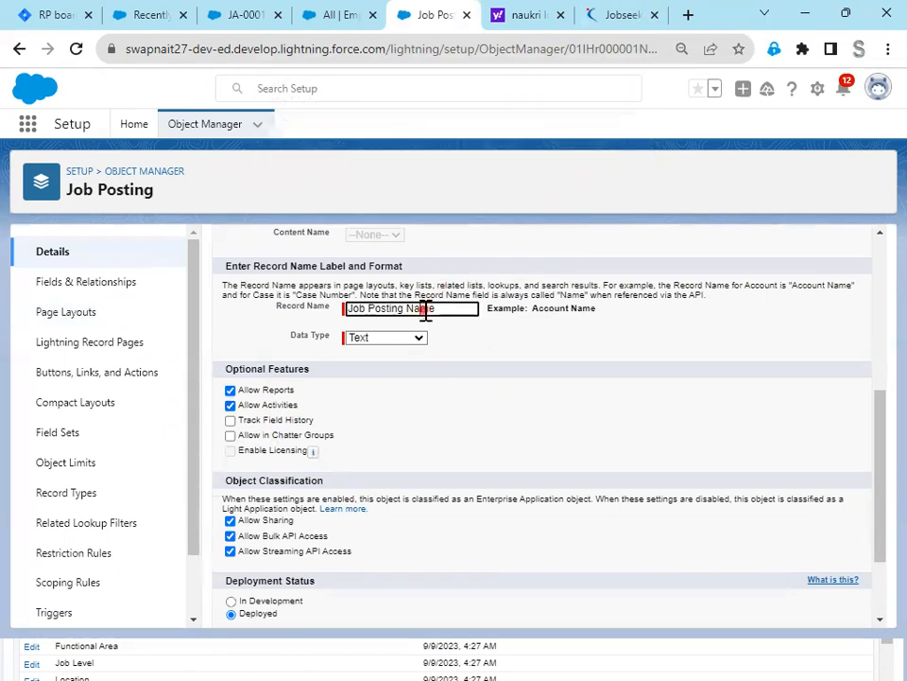
pyautogui.moveTo(444, 315); pyautogui.dragTo(395, 314)
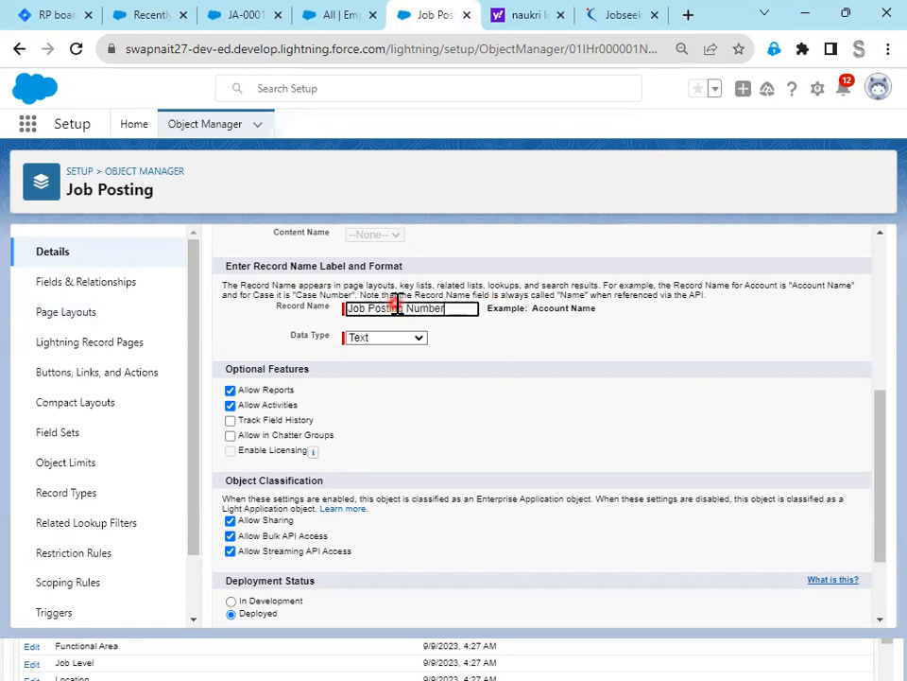
pyautogui.click(416, 337)
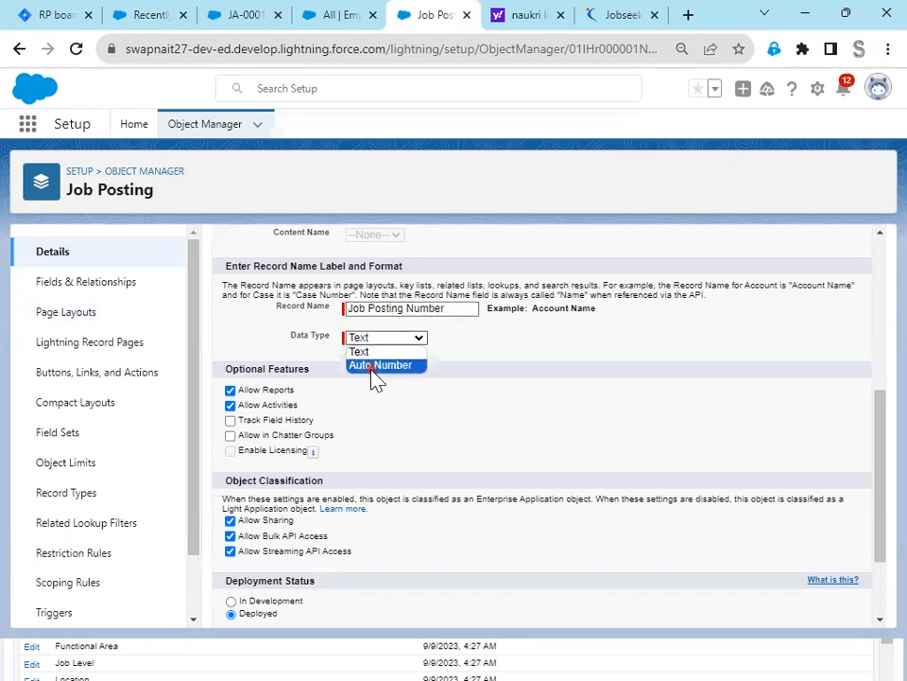
pyautogui.click(378, 366)
# Check the numbering format in RP-17, and set the display format to JP-{0000} with starting number 1.
pyautogui.click(59, 16)
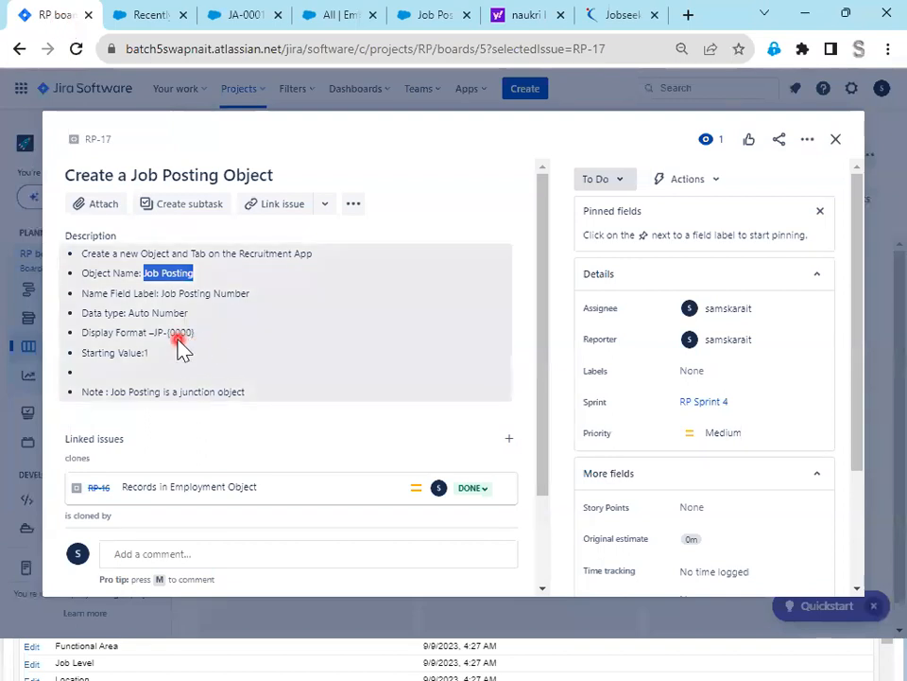
pyautogui.click(624, 14)
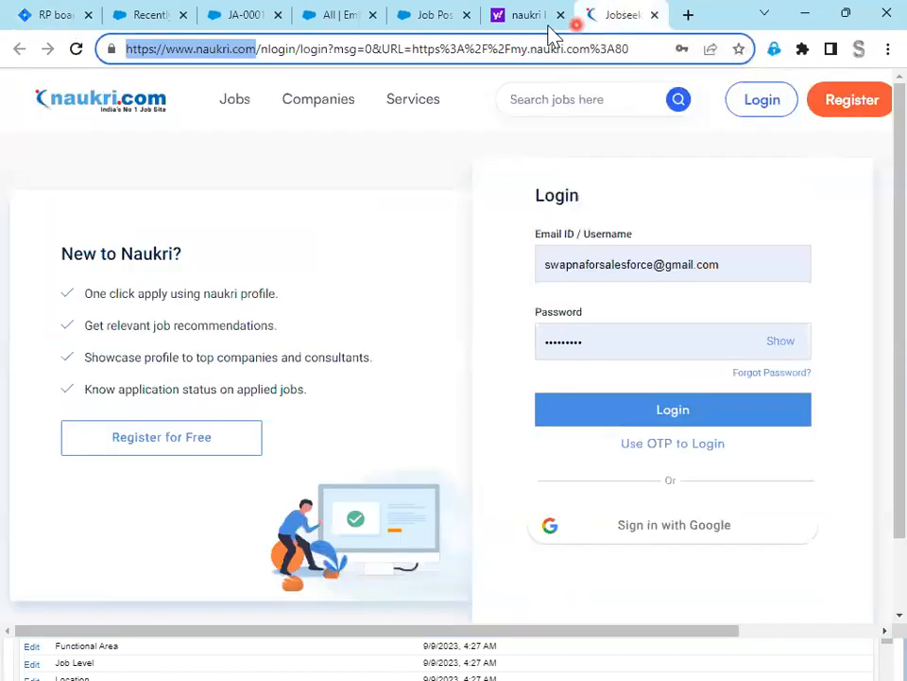
pyautogui.click(416, 16)
pyautogui.click(397, 355)
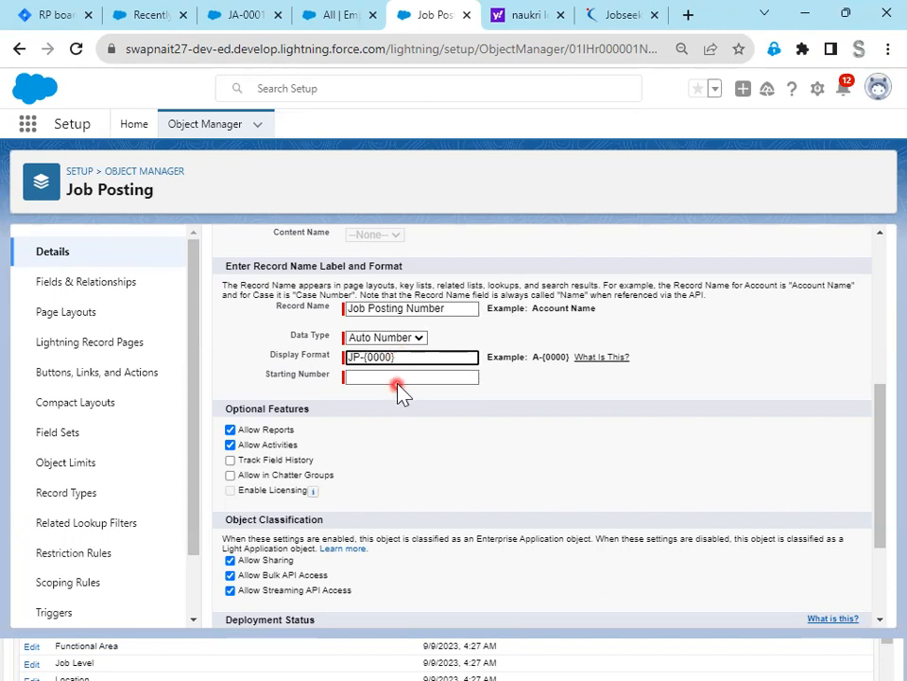
pyautogui.click(404, 378)
pyautogui.write('1')
# Enable field history tracking, Chatter groups and search for the Job Posting object, and save its definition.
pyautogui.click(248, 459)
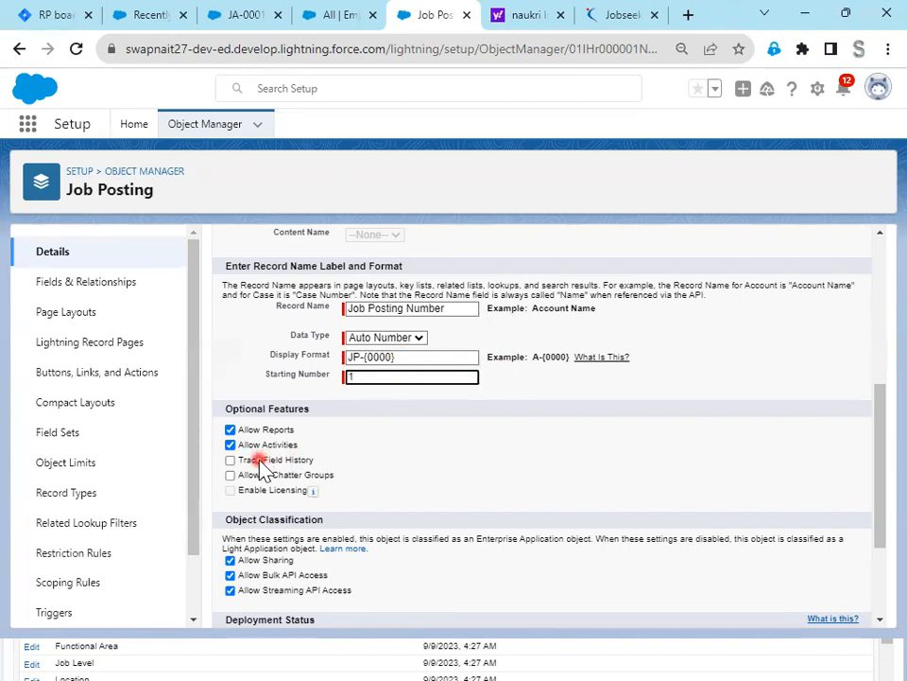
pyautogui.scroll(-2, 266, 476)
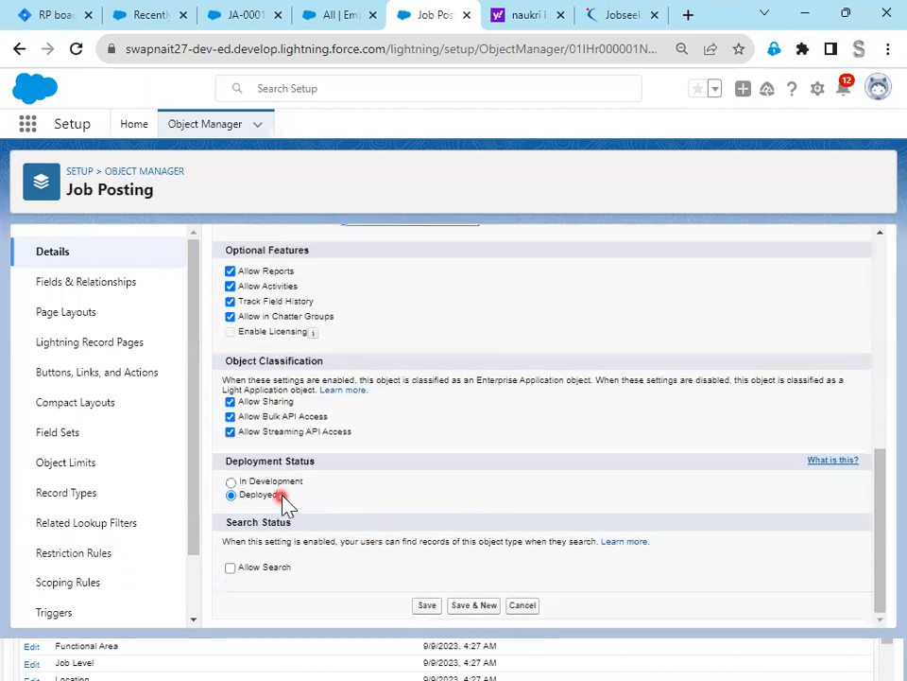
pyautogui.click(436, 606)
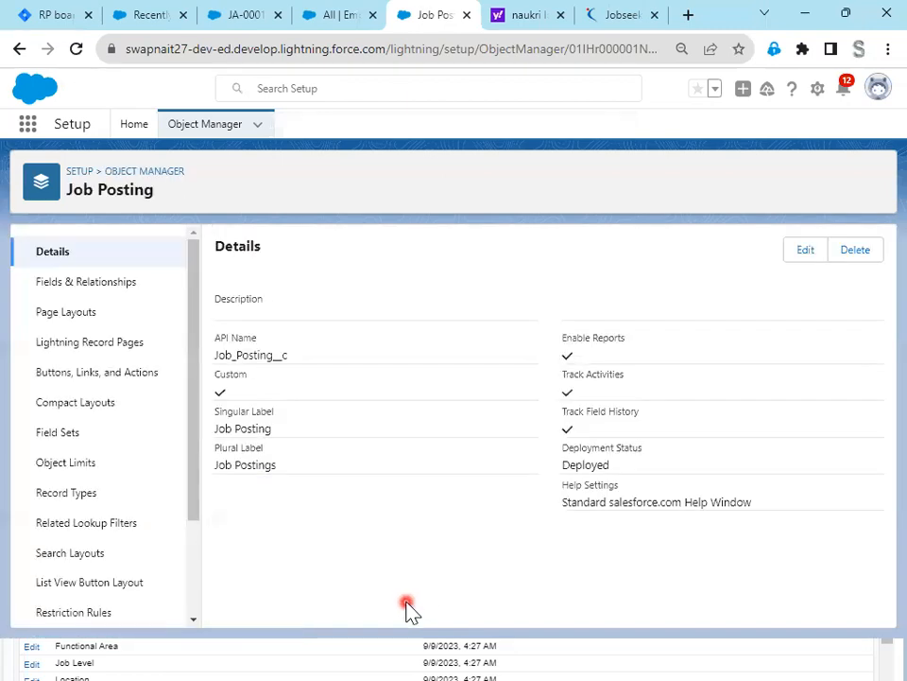
# Find the Tabs page in Setup and start a new custom object tab for the Job Posting object.
pyautogui.click(133, 128)
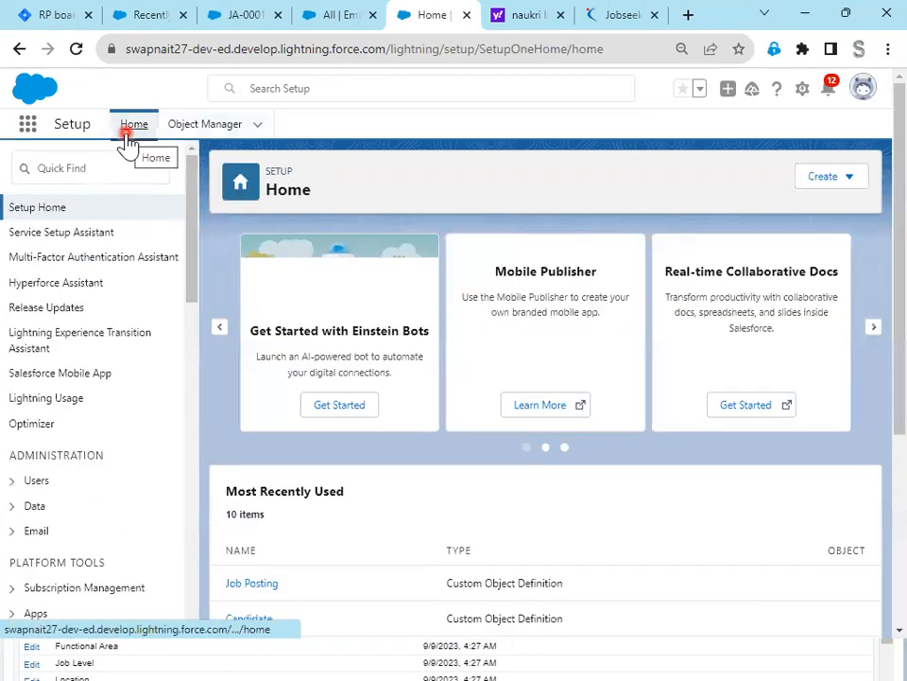
pyautogui.click(86, 168)
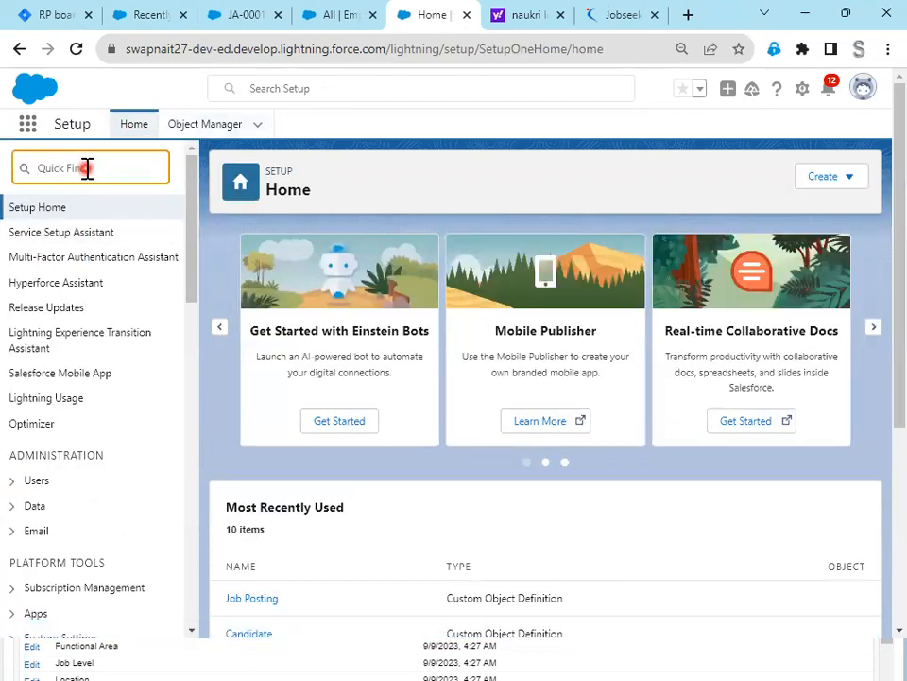
pyautogui.write('Tab')
pyautogui.click(61, 286)
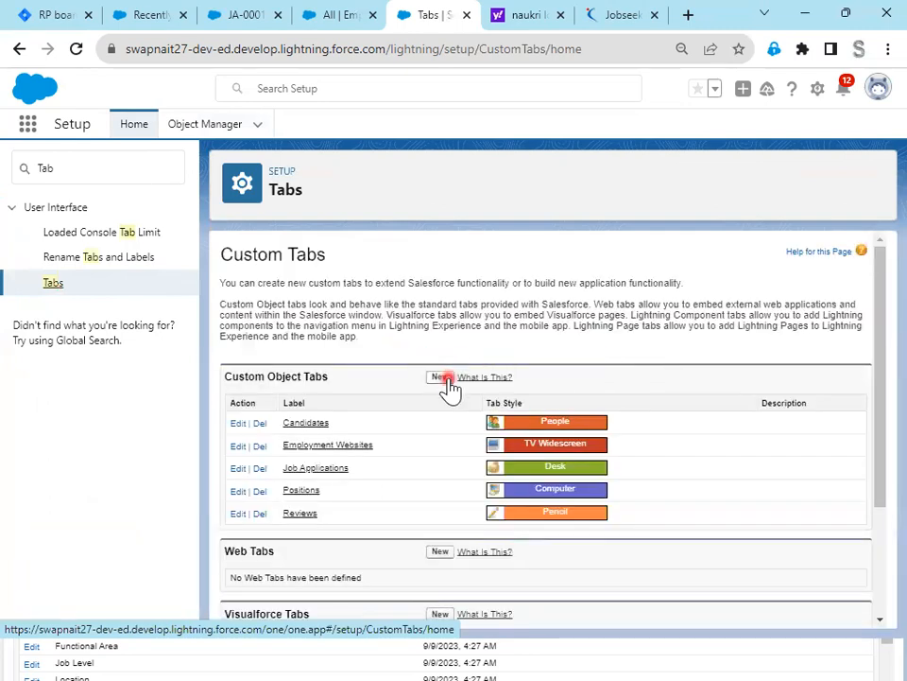
pyautogui.click(442, 378)
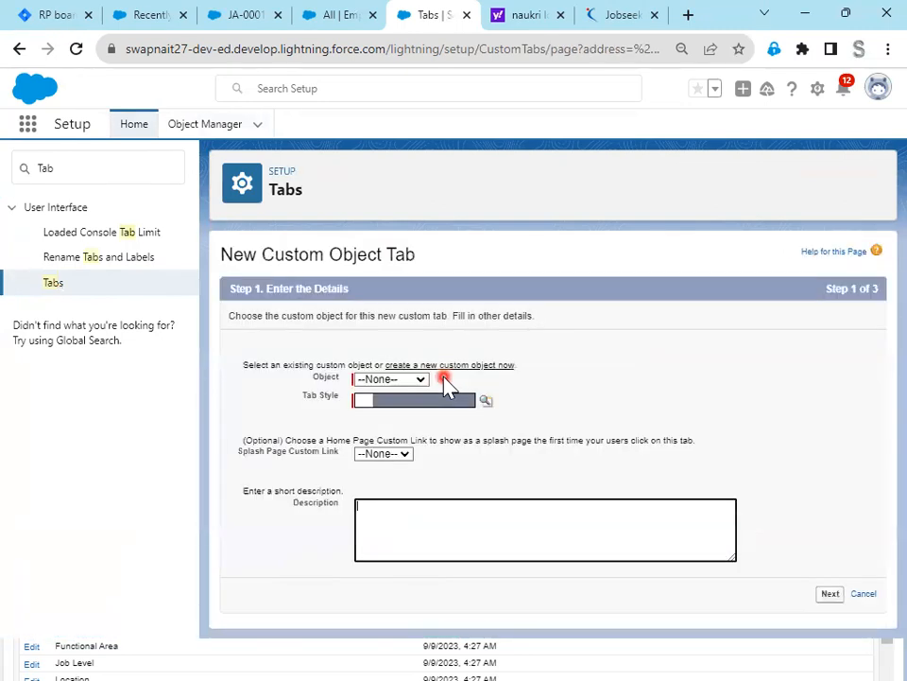
pyautogui.click(421, 380)
pyautogui.click(418, 407)
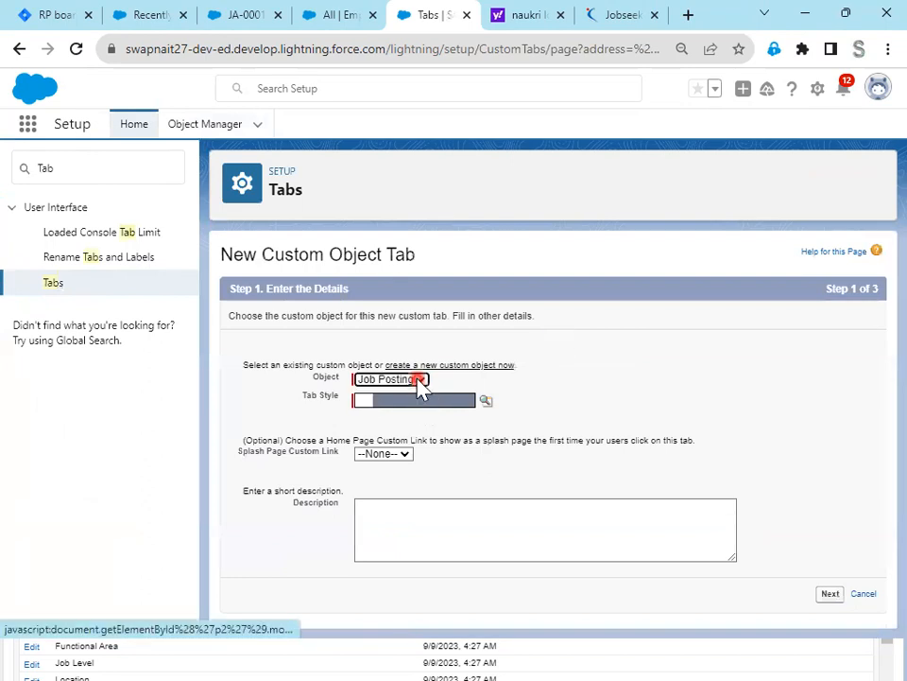
pyautogui.click(418, 383)
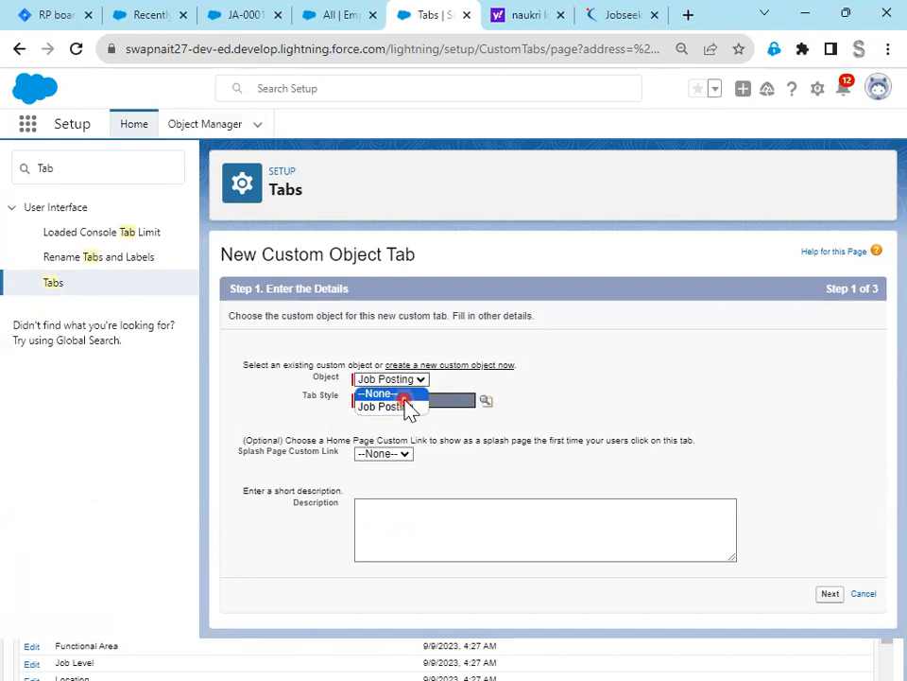
pyautogui.click(561, 415)
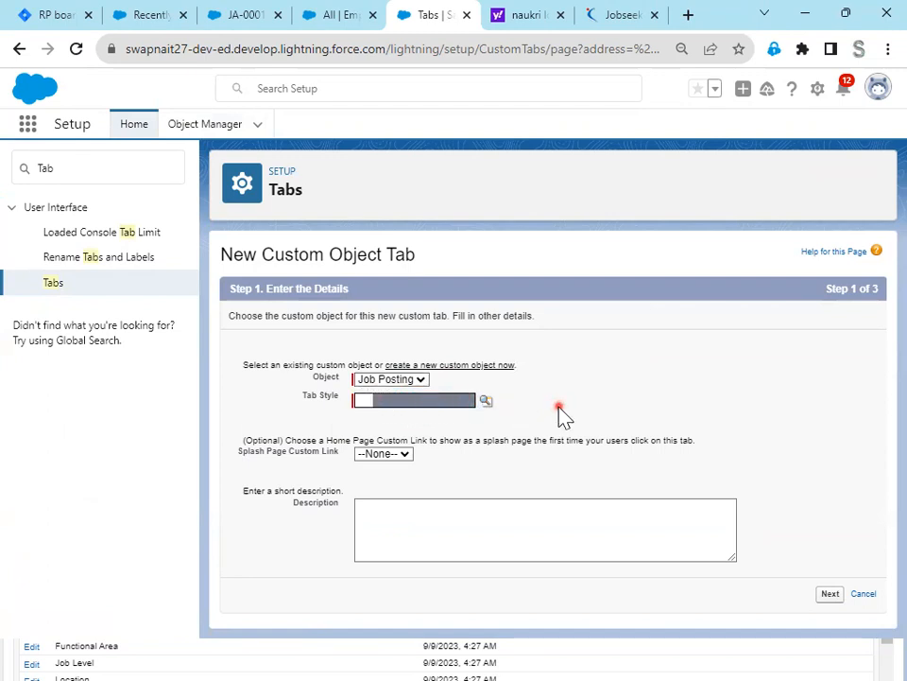
# Choose the Laptop tab style for the new Job Posting tab.
pyautogui.click(487, 401)
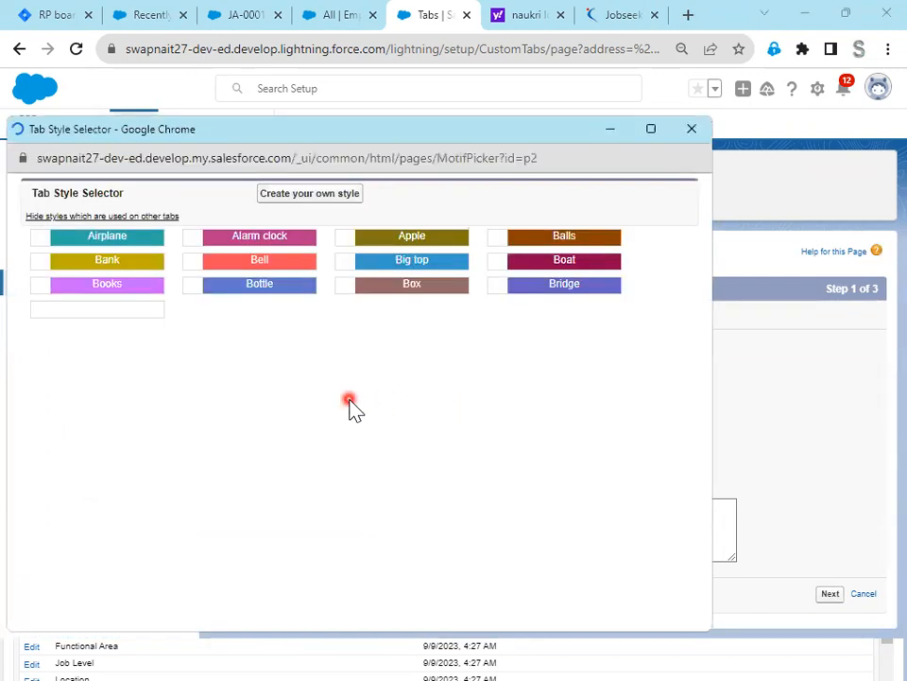
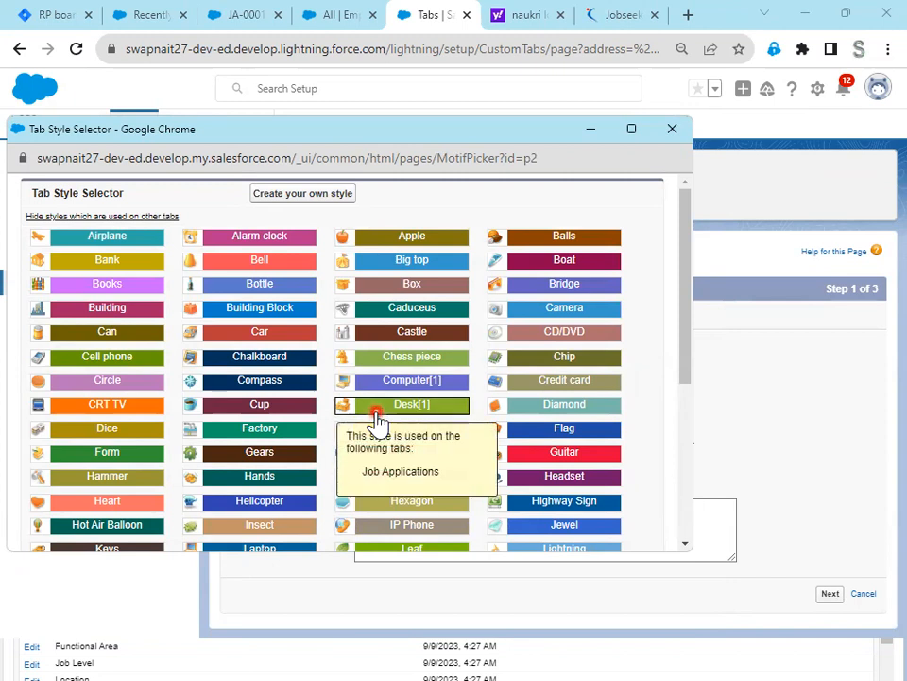
pyautogui.scroll(-1, 376, 419)
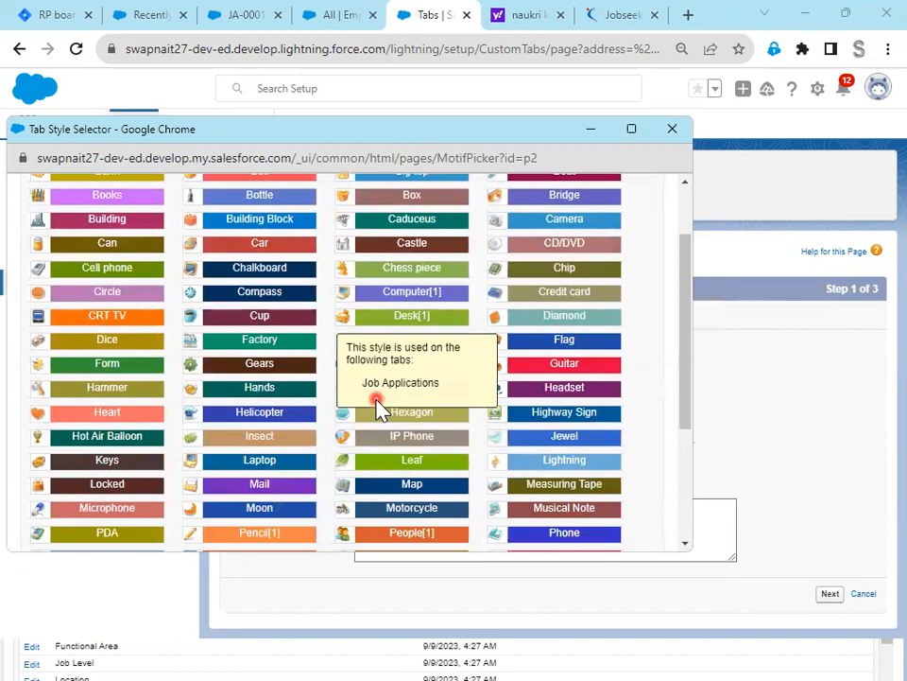
pyautogui.scroll(-1, 376, 406)
pyautogui.click(282, 378)
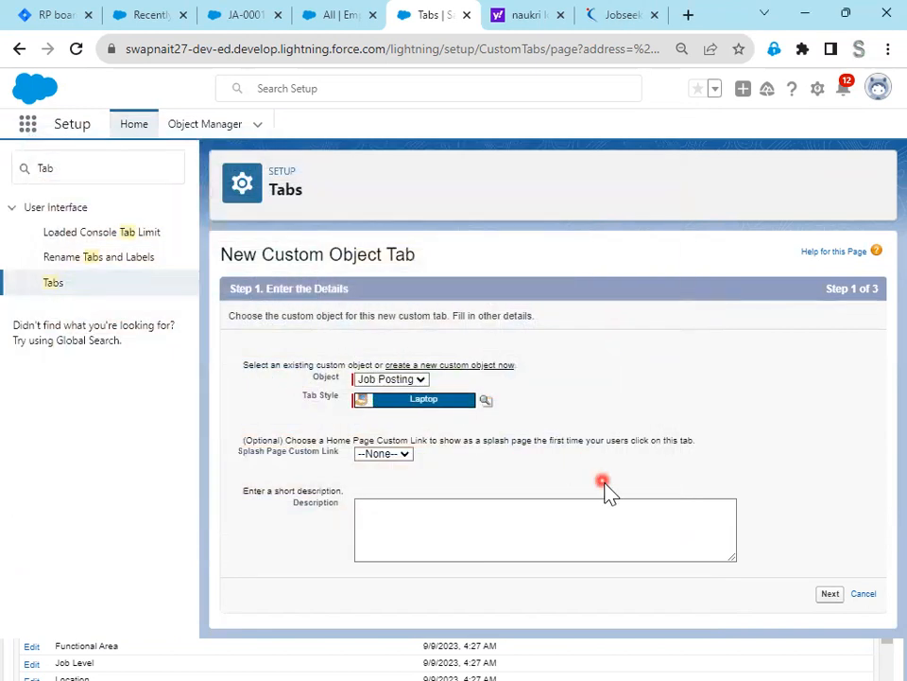
# Accept the default profile visibility, keep the Job Posting tab included in all custom apps, and save it.
pyautogui.click(825, 596)
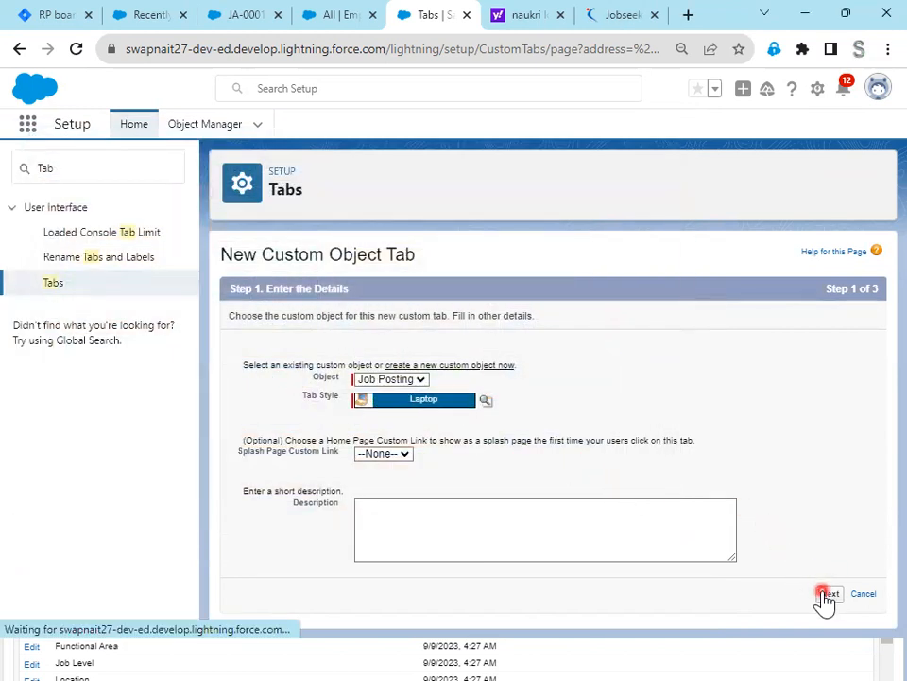
pyautogui.scroll(-6, 813, 454)
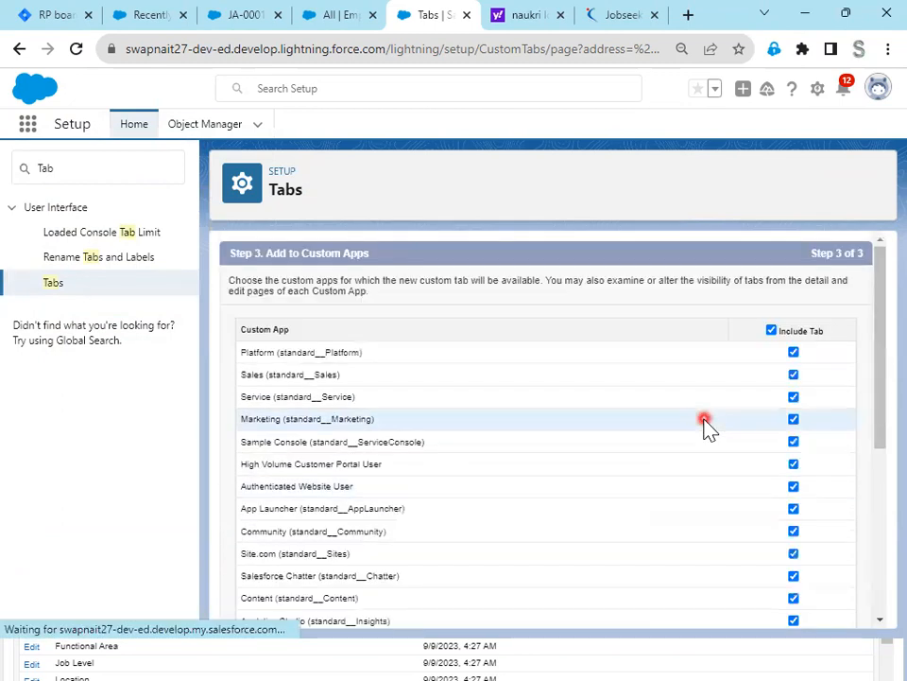
pyautogui.scroll(-4, 828, 425)
pyautogui.click(813, 610)
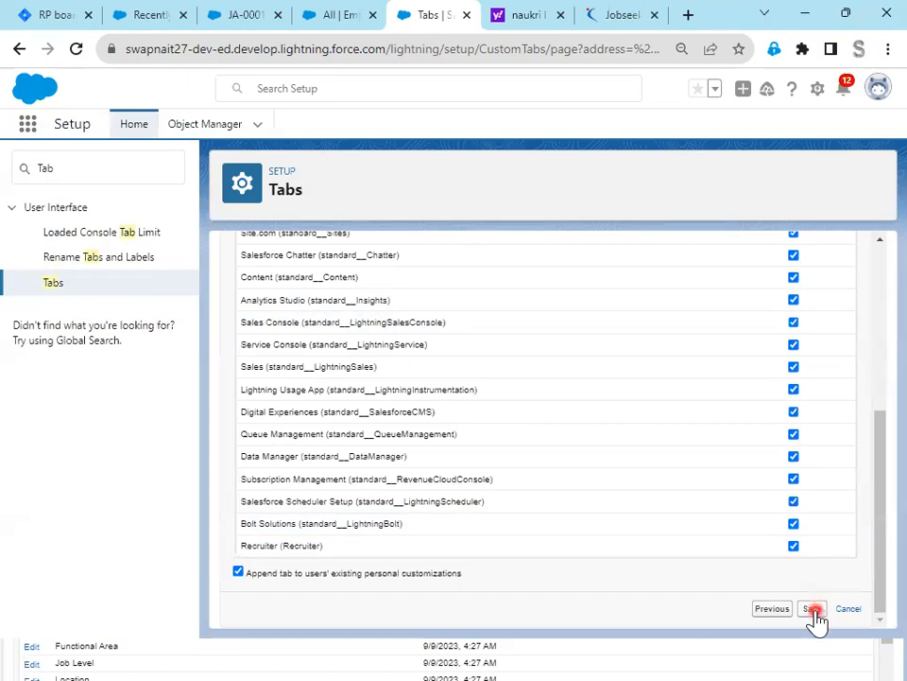
# Switch to the Jira board and set the story points of RP-17 to 1.
pyautogui.click(55, 16)
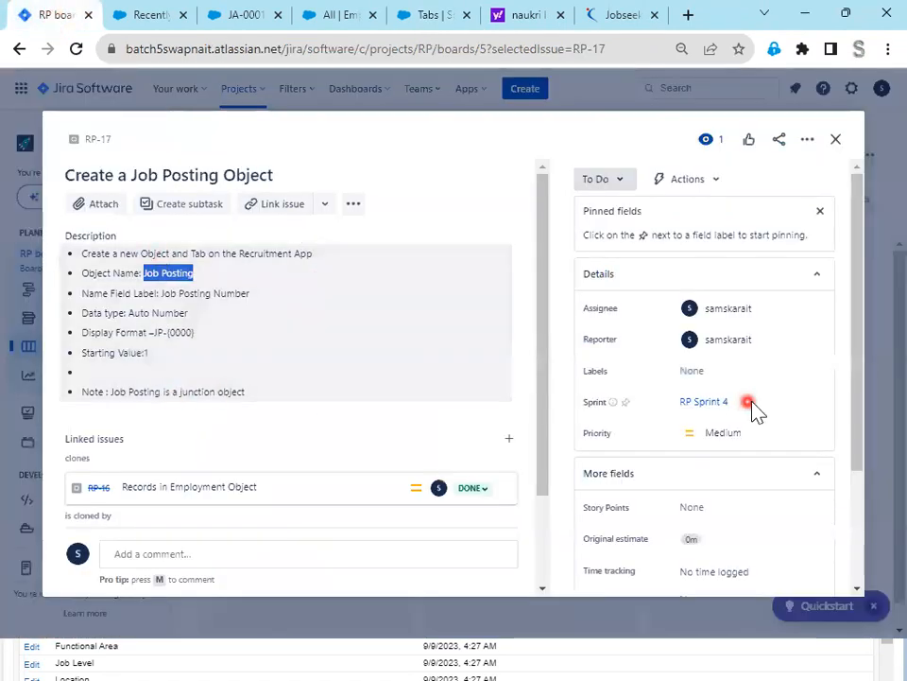
pyautogui.click(709, 513)
pyautogui.click(709, 509)
pyautogui.write('1')
pyautogui.click(781, 532)
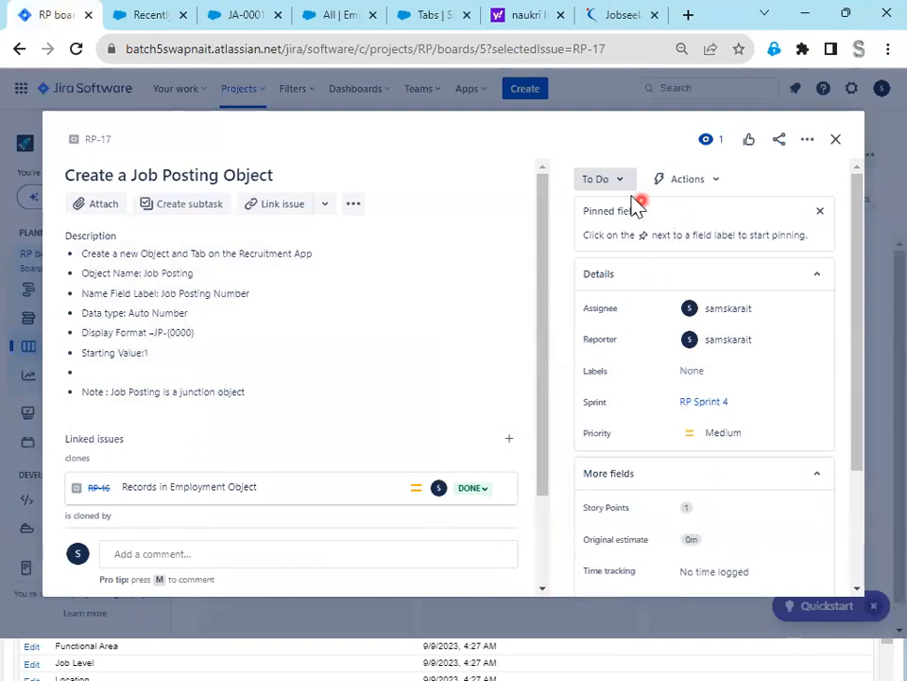
# Move RP-17 to In Progress and on to Done, and close the issue.
pyautogui.click(598, 179)
pyautogui.click(594, 219)
pyautogui.click(631, 188)
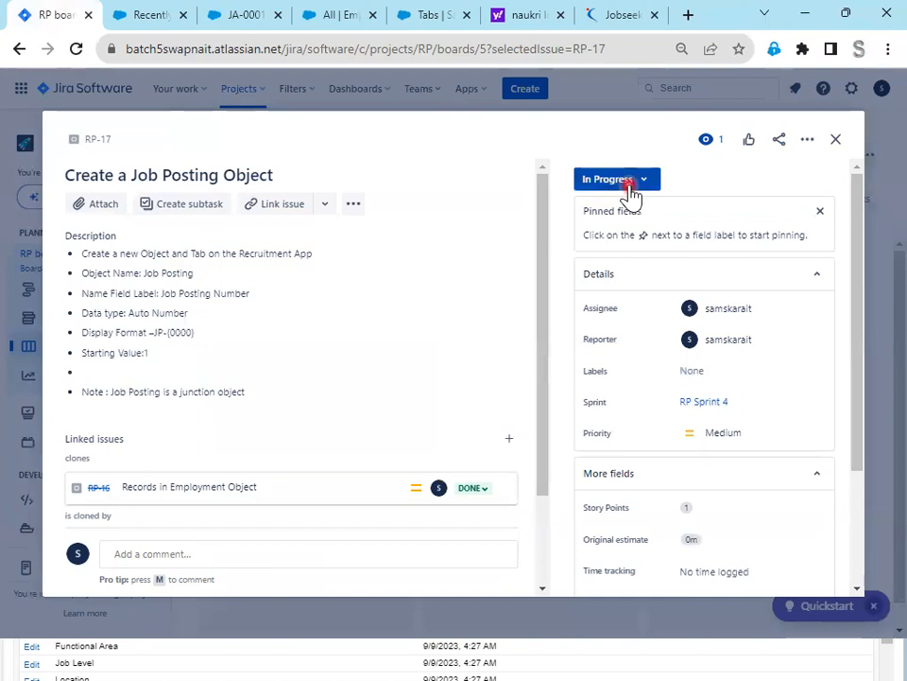
pyautogui.click(602, 229)
pyautogui.click(836, 139)
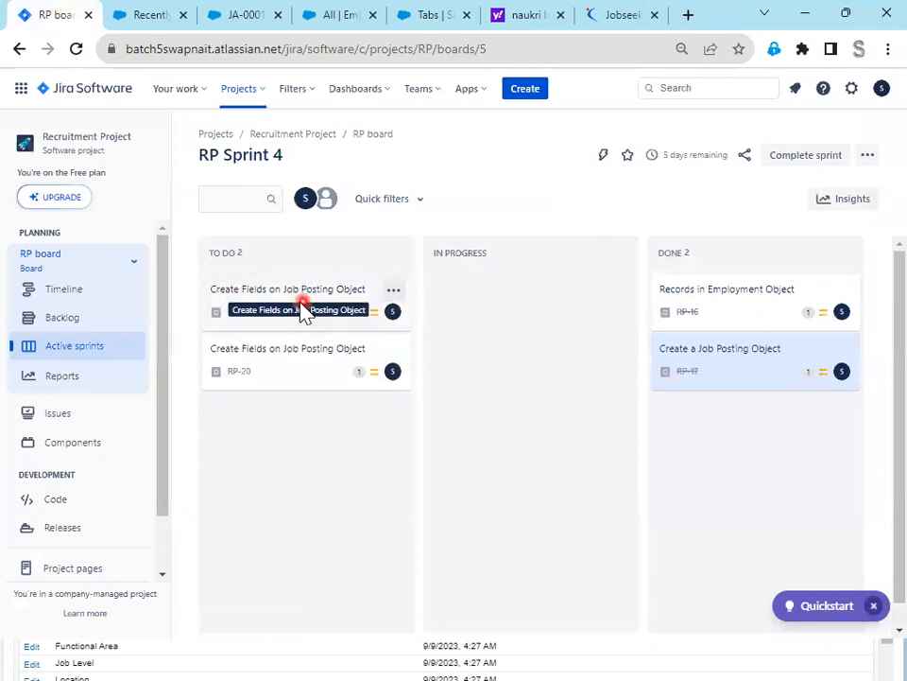
# Open RP-18 to read its field requirements, and examine the Job Posting relationships in the Word project overview diagram.
pyautogui.click(244, 294)
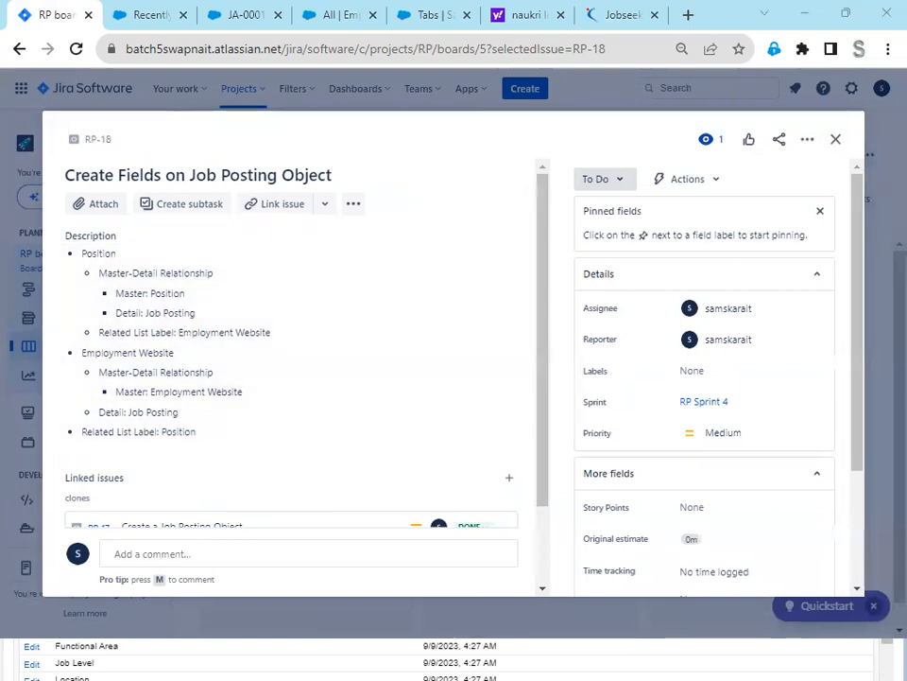
pyautogui.hotkey('alt', 'Tab')
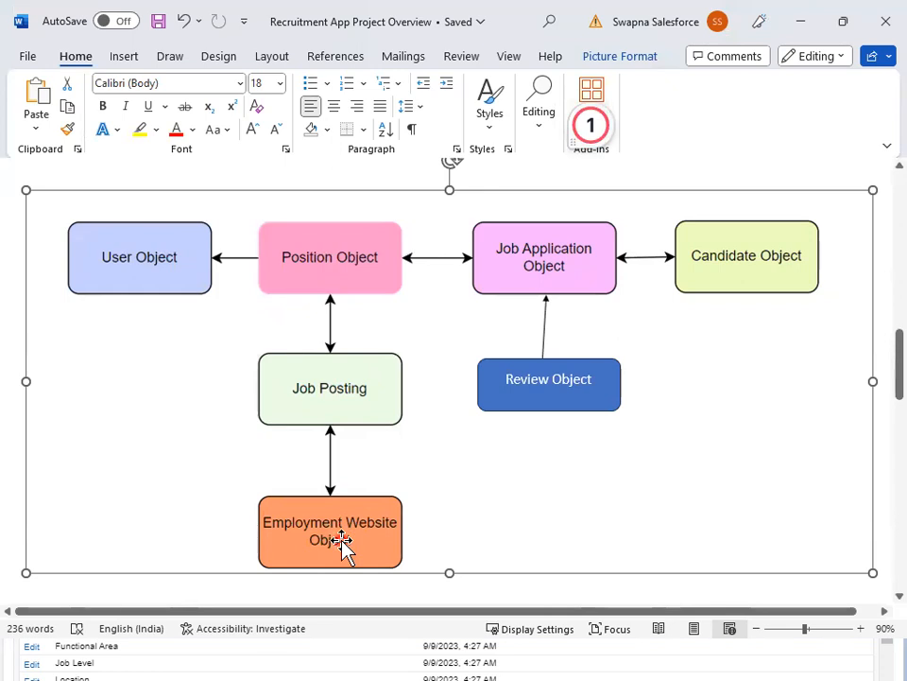
pyautogui.click(797, 26)
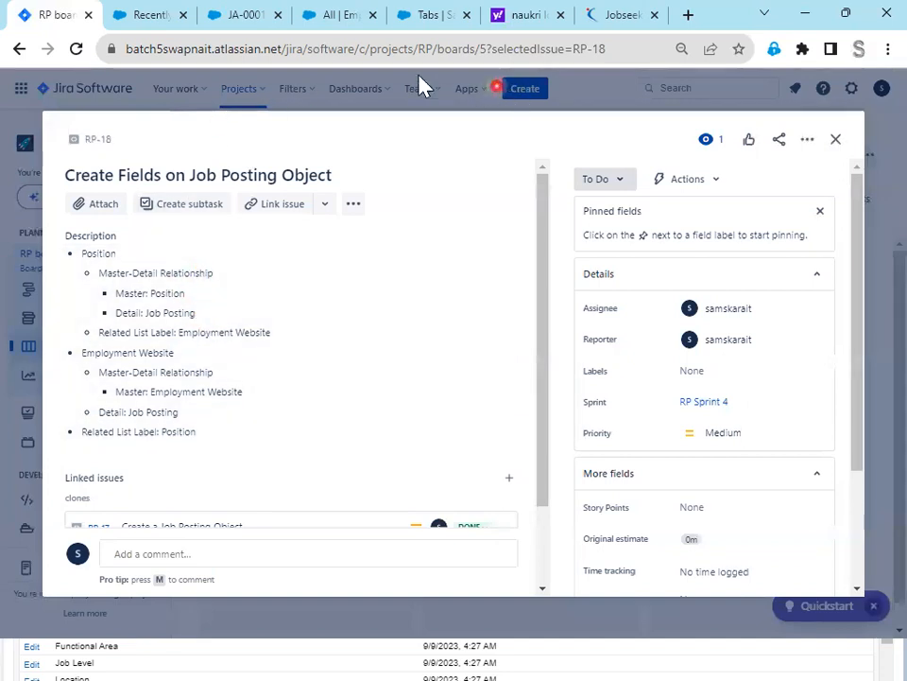
# Return to Salesforce Setup, find the Job Posting object in Object Manager, and open its Fields & Relationships.
pyautogui.click(244, 16)
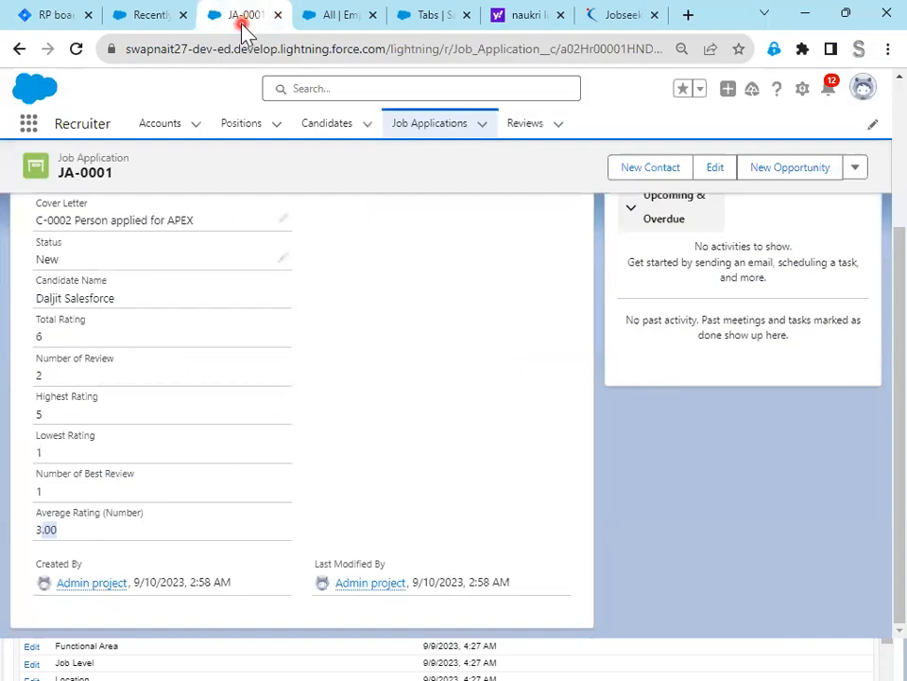
pyautogui.click(341, 26)
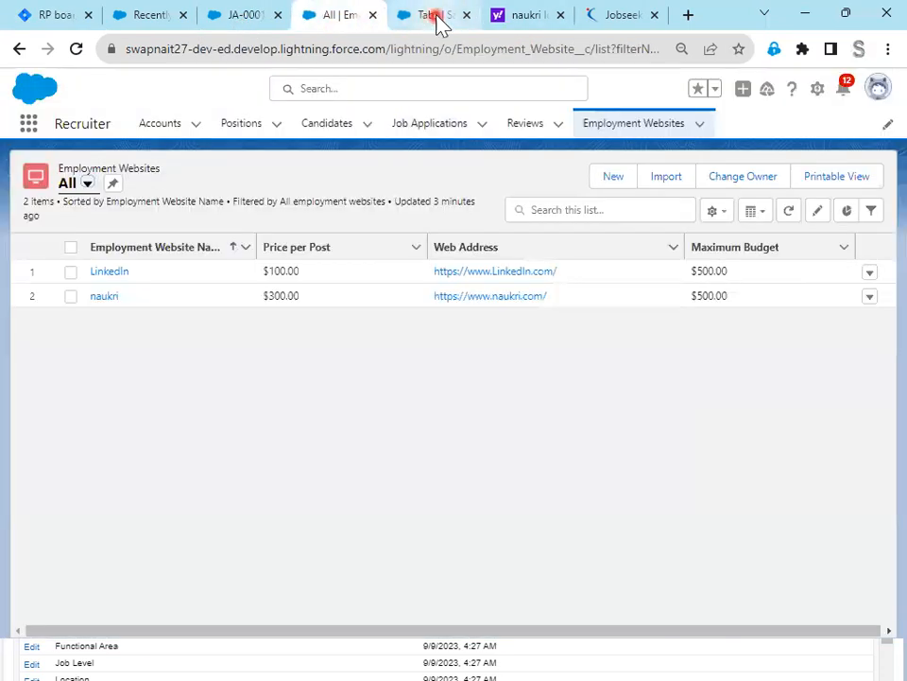
pyautogui.click(435, 21)
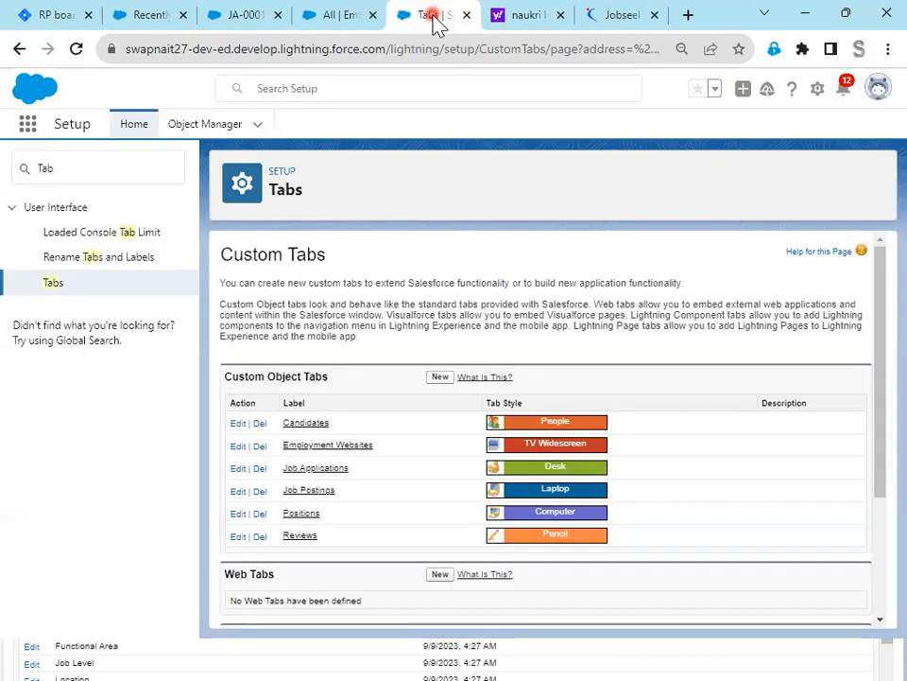
pyautogui.click(209, 129)
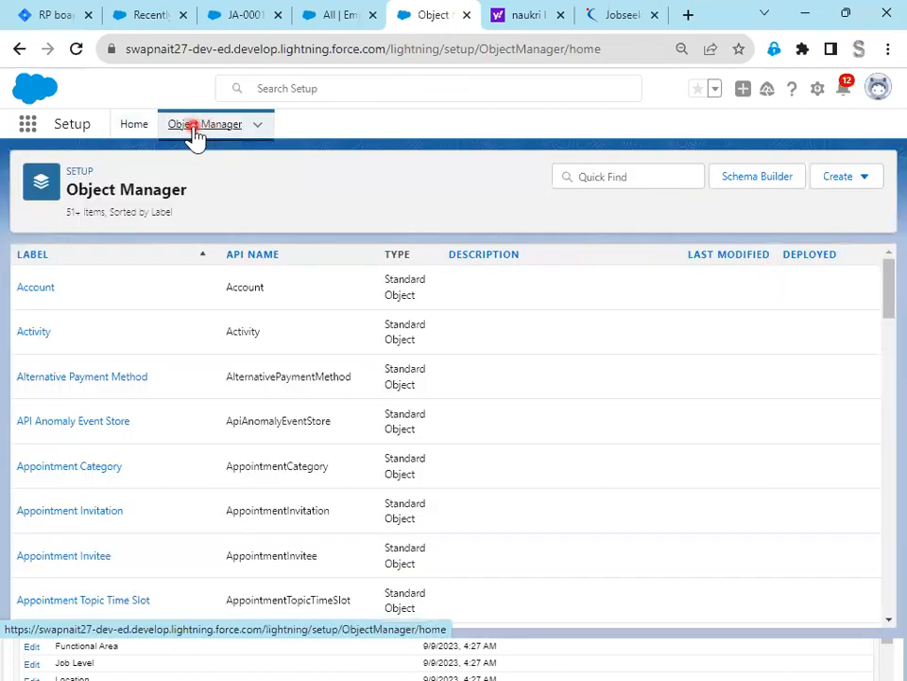
pyautogui.click(571, 174)
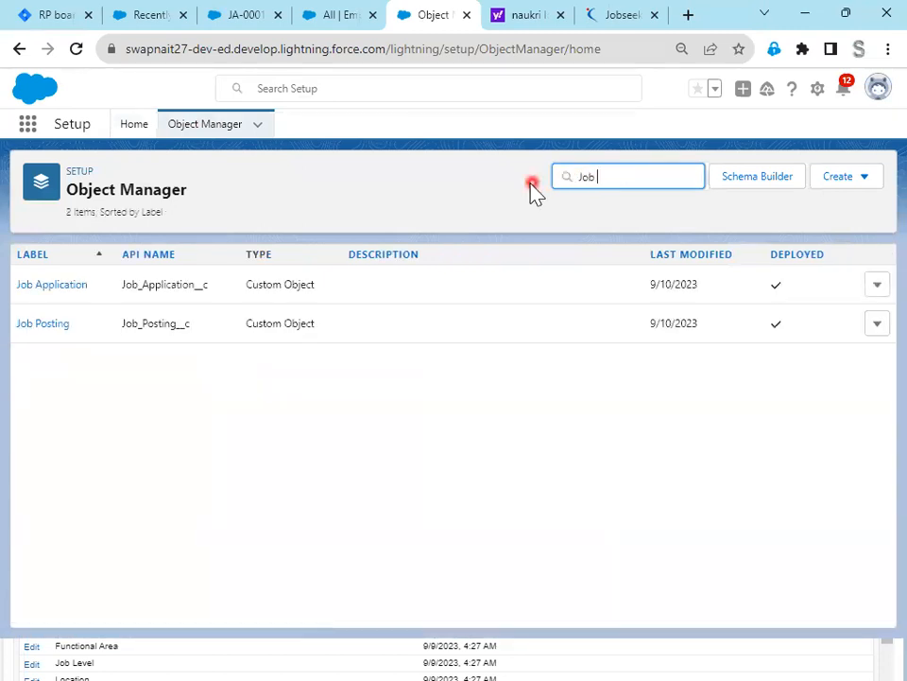
pyautogui.click(45, 327)
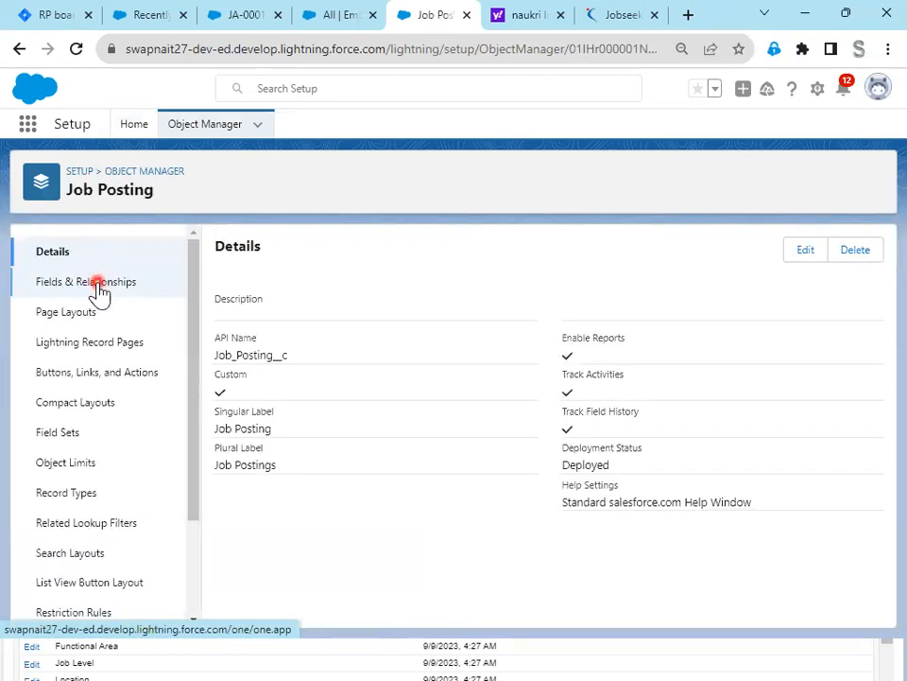
pyautogui.click(98, 285)
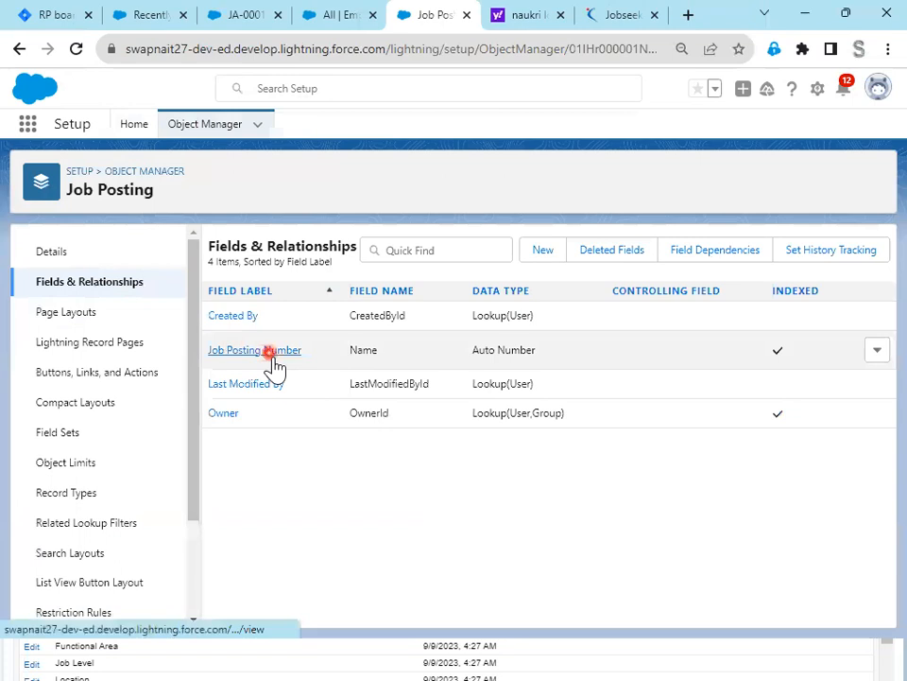
# Start a new custom field on Job Posting with the Master-Detail Relationship data type, checking the requirements in Jira issue RP-18.
pyautogui.click(548, 253)
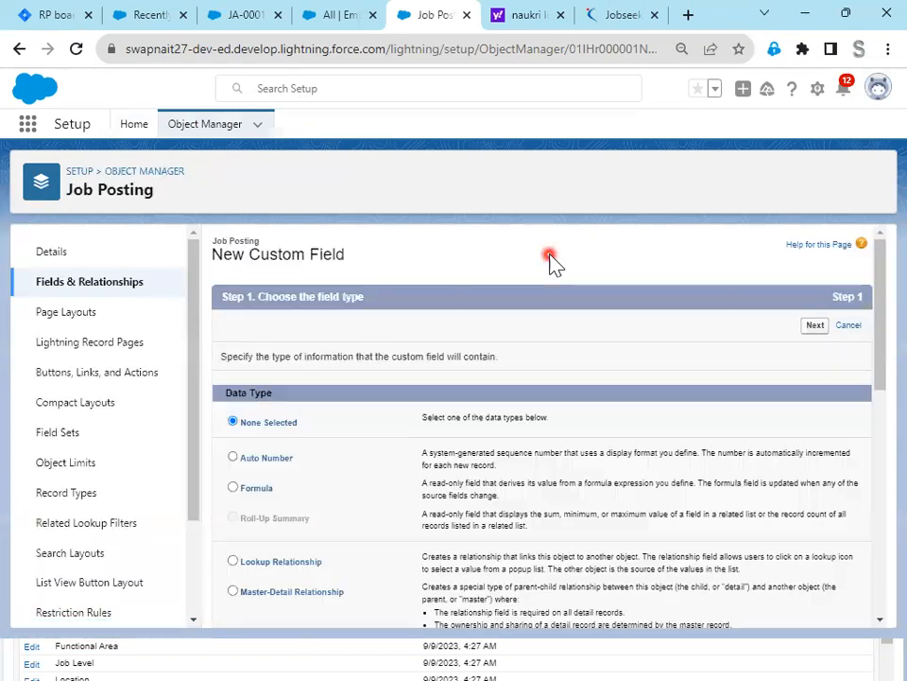
pyautogui.click(36, 21)
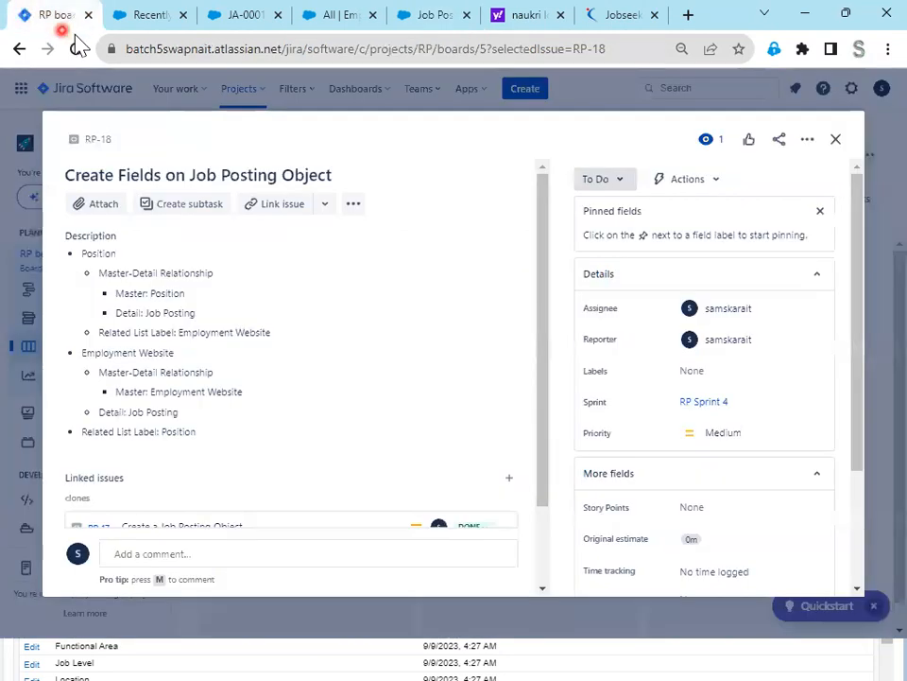
pyautogui.click(439, 17)
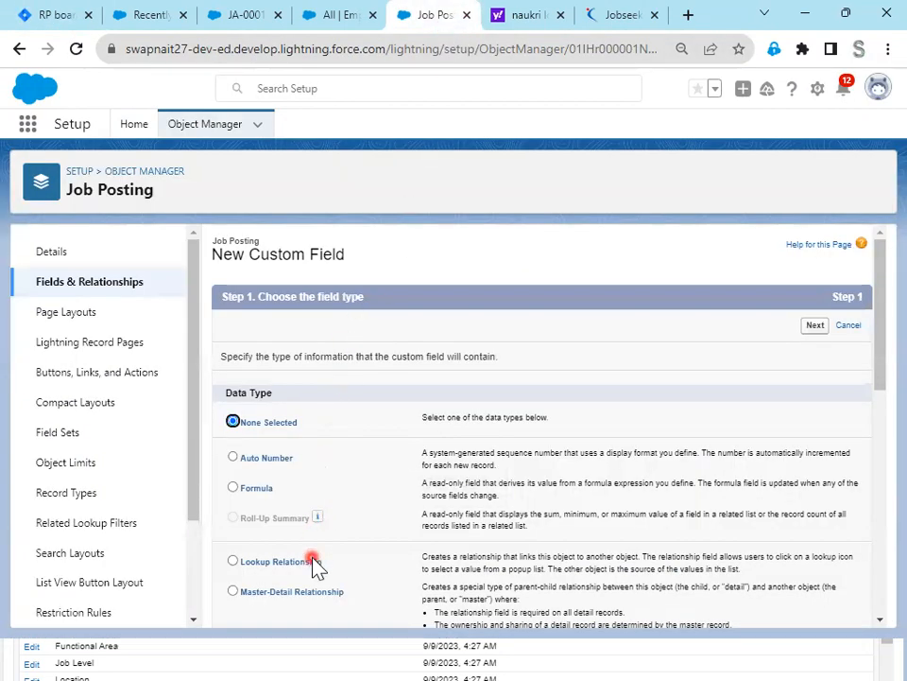
pyautogui.scroll(-2, 299, 493)
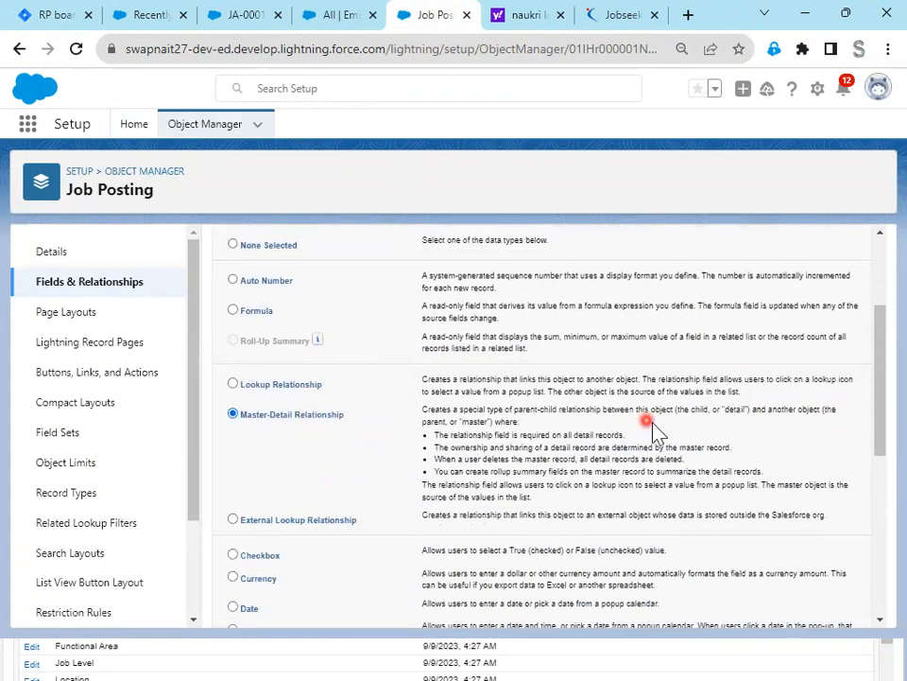
pyautogui.scroll(3, 655, 430)
pyautogui.click(816, 326)
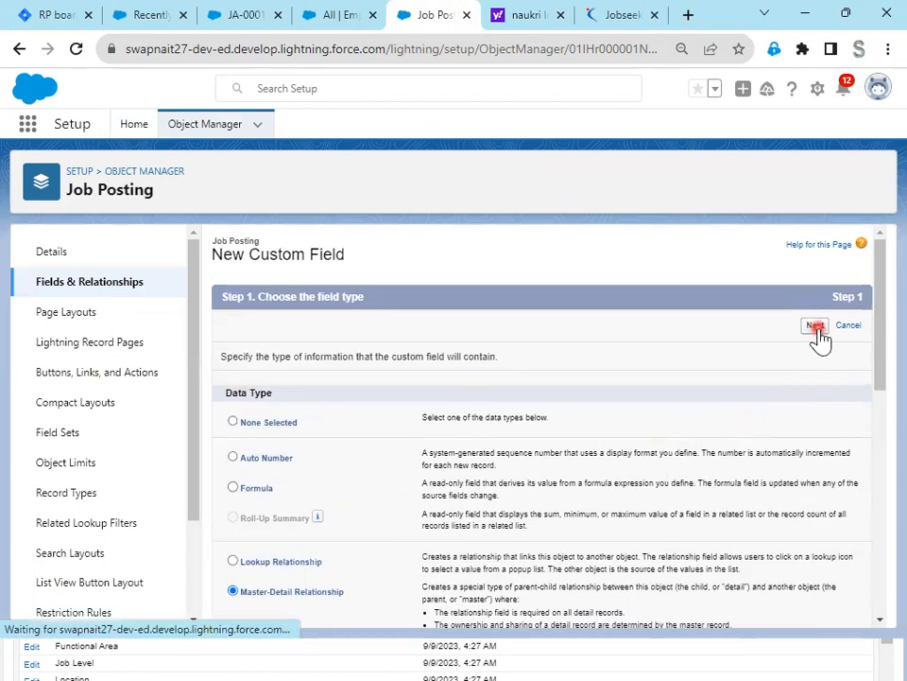
# Check the master object in RP-18 and relate the new Job Posting master-detail field to Position.
pyautogui.click(37, 23)
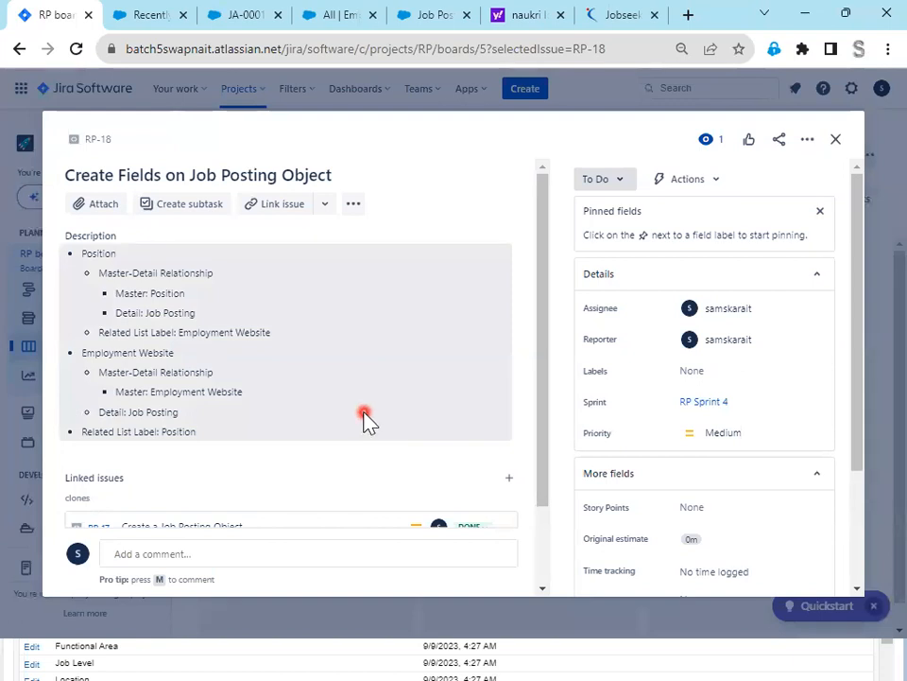
pyautogui.click(432, 15)
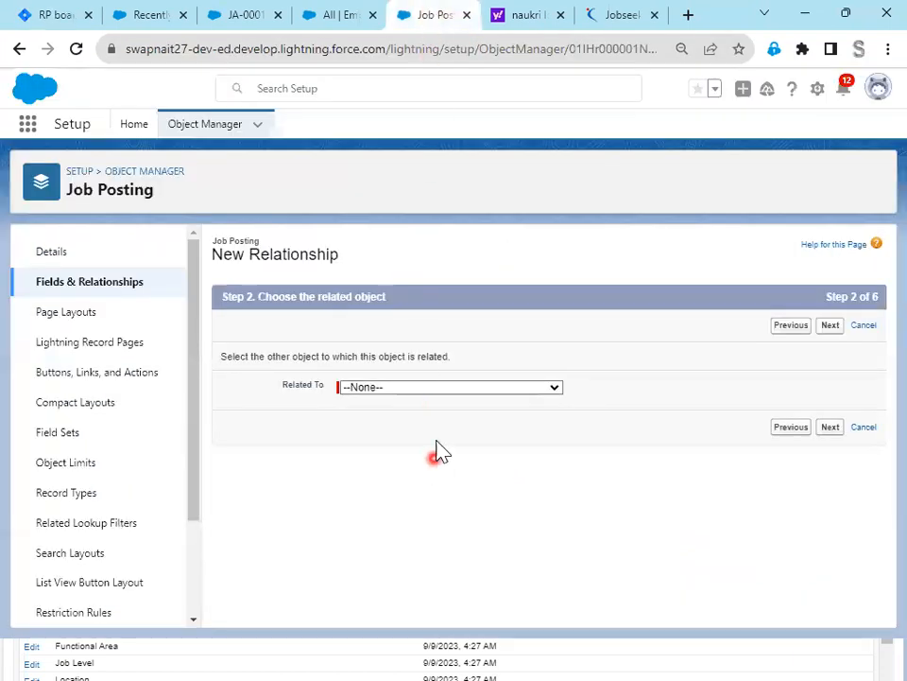
pyautogui.click(448, 387)
pyautogui.scroll(-10, 450, 370)
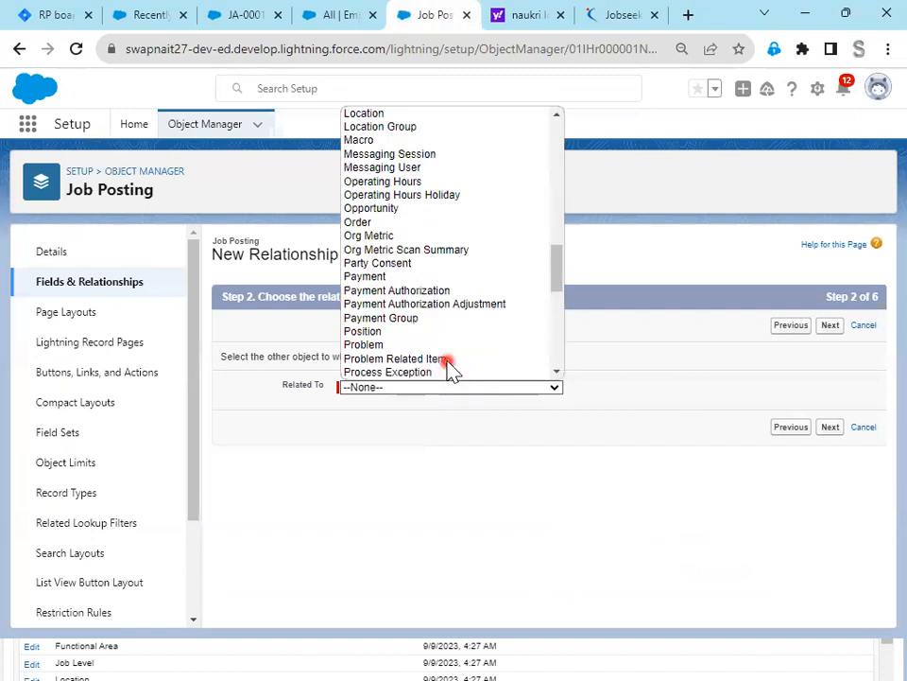
pyautogui.click(433, 332)
pyautogui.click(829, 427)
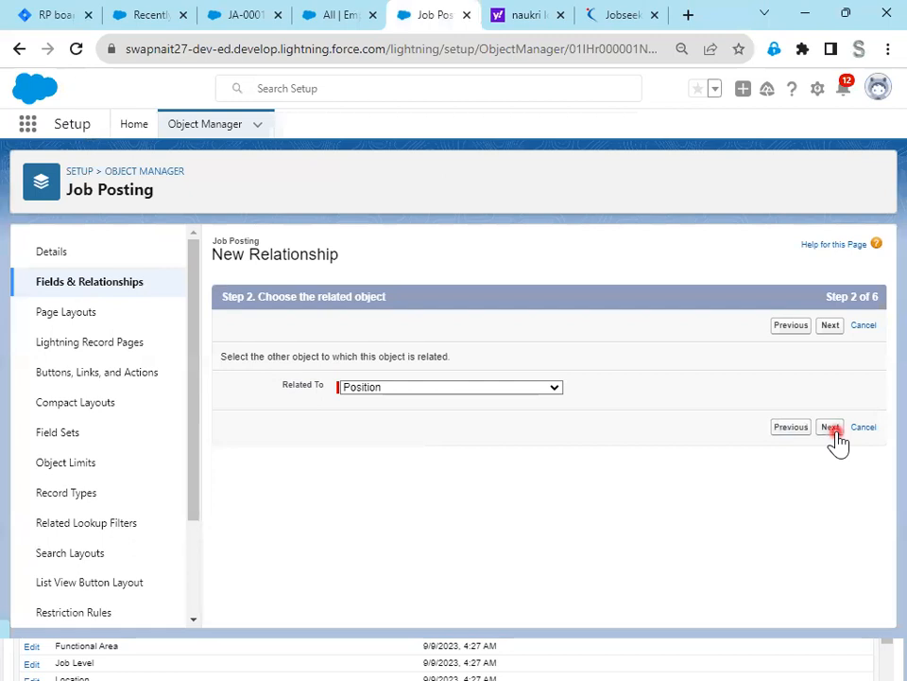
# Accept Position as the field label and name with Read/Write sharing, and copy the related list label Employment Website from RP-18.
pyautogui.click(405, 391)
pyautogui.press('Tab')
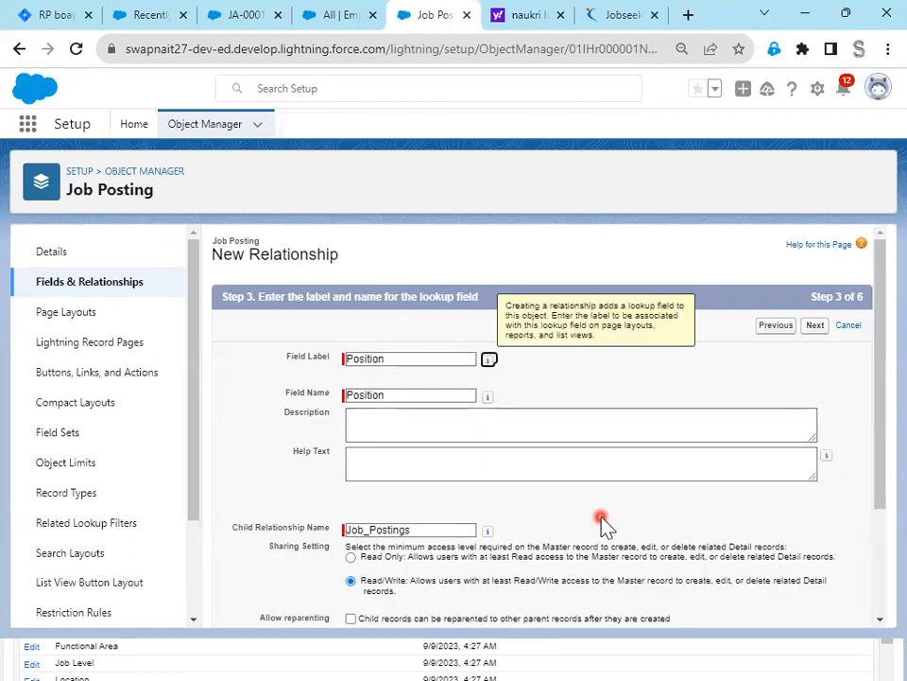
pyautogui.scroll(-2, 605, 525)
pyautogui.click(20, 15)
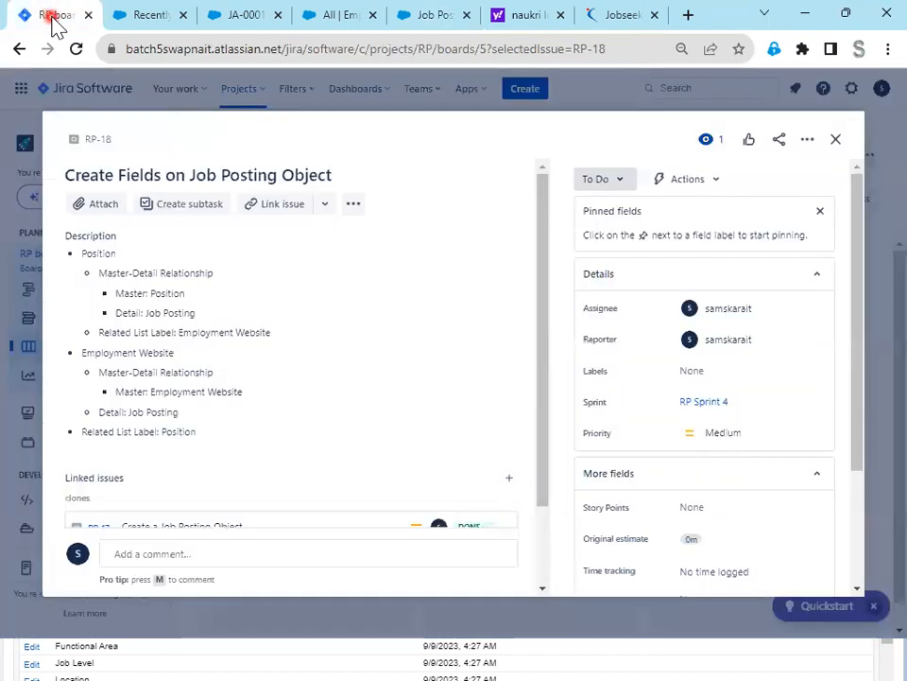
pyautogui.moveTo(271, 333); pyautogui.dragTo(192, 334)
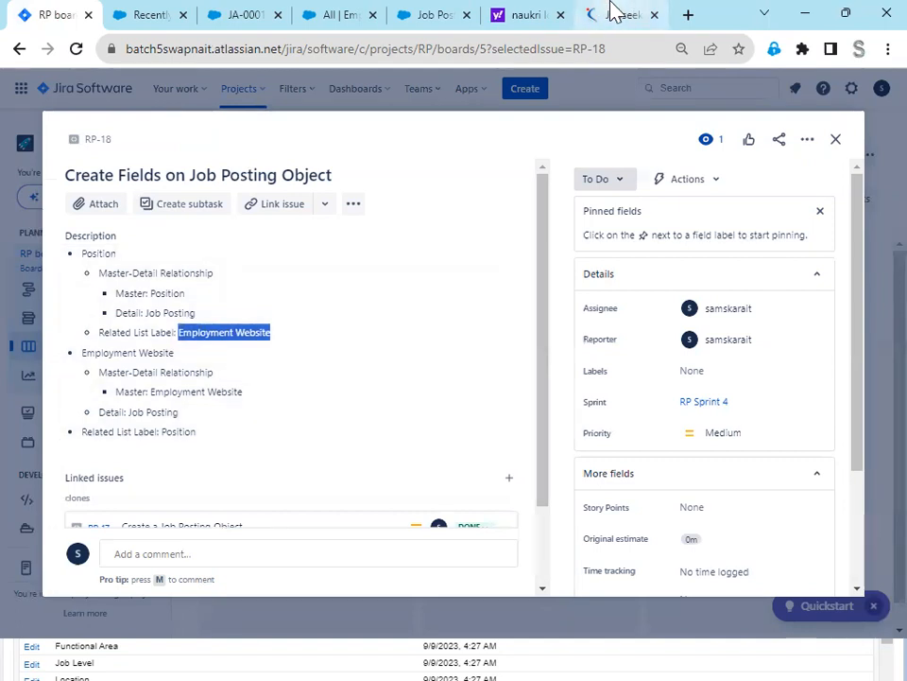
pyautogui.click(442, 17)
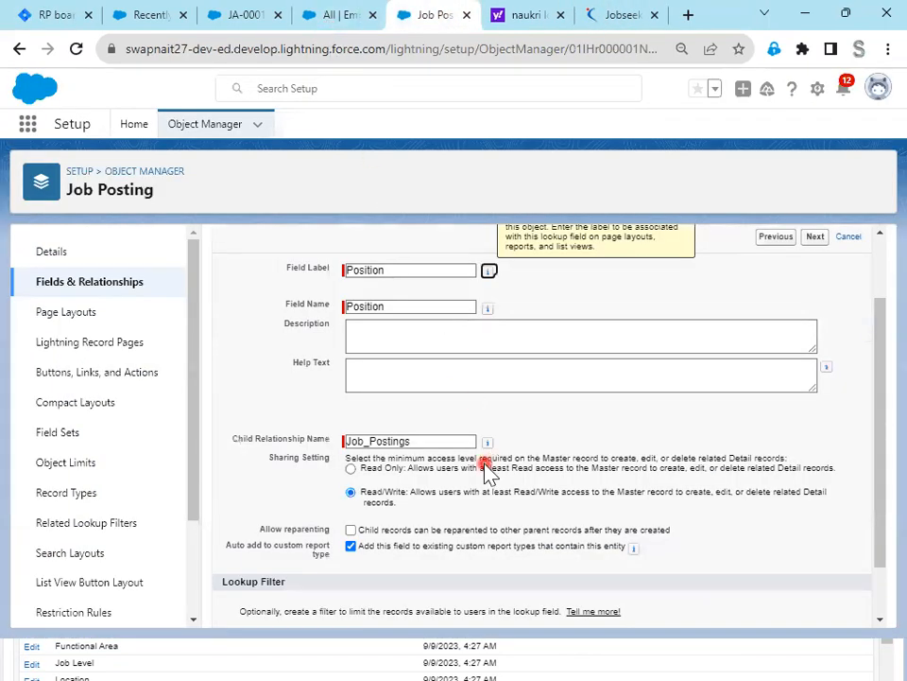
pyautogui.scroll(-1, 482, 524)
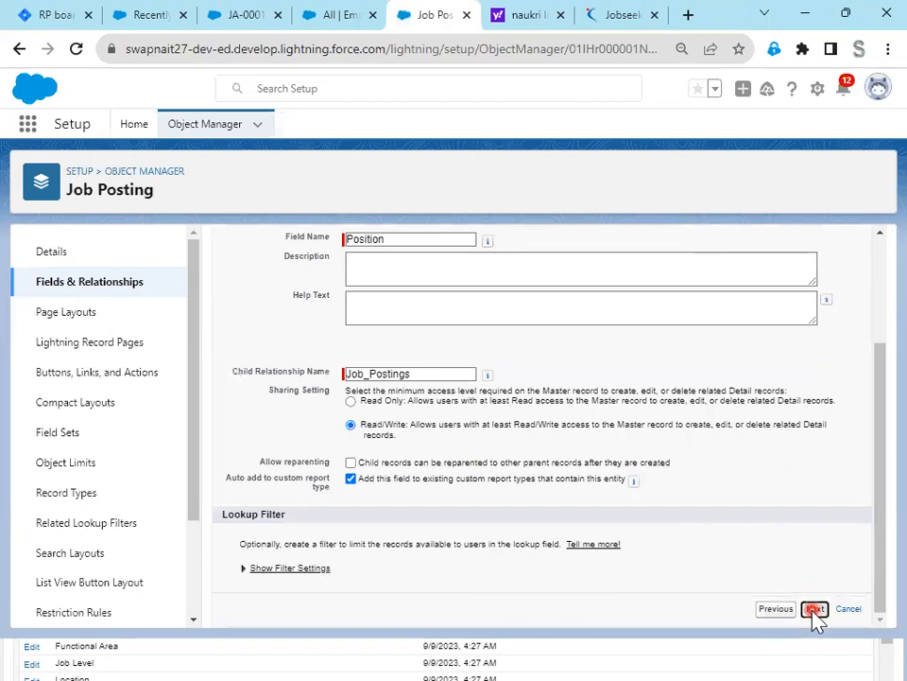
pyautogui.click(814, 609)
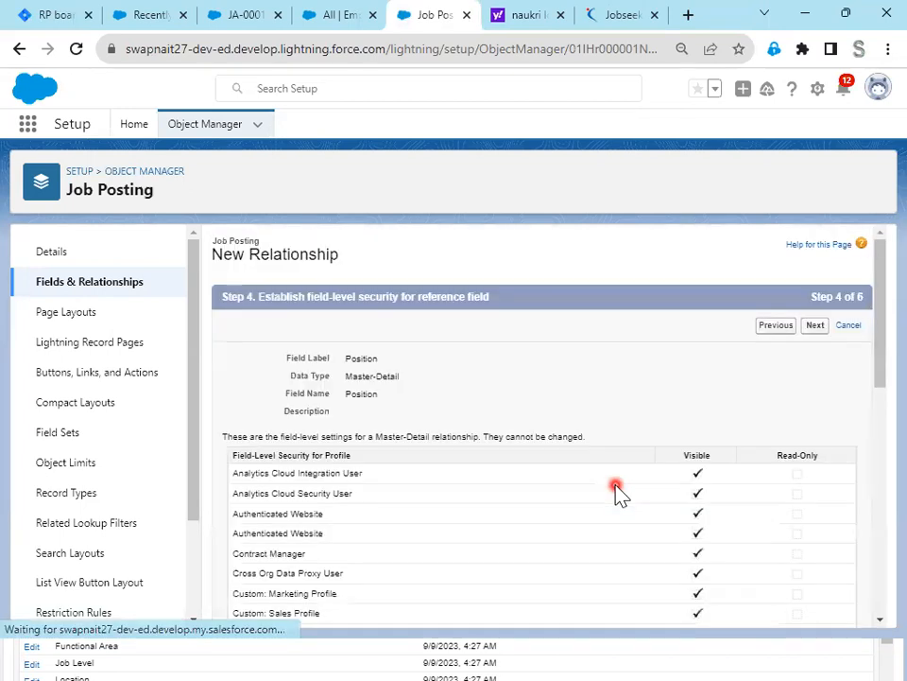
# Set the Position field's related list label to Employment Website and save the field.
pyautogui.click(817, 327)
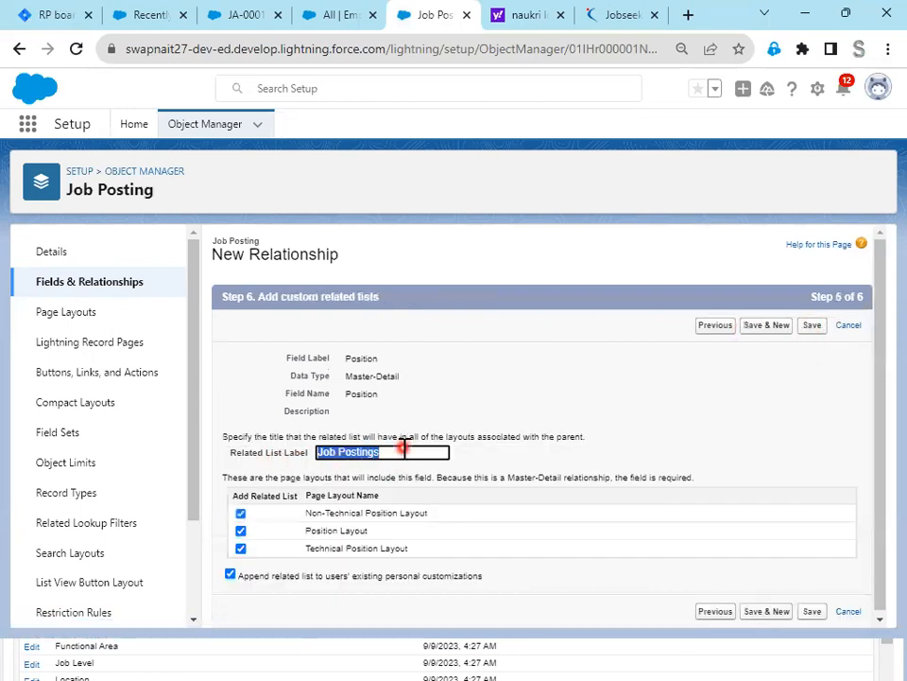
pyautogui.moveTo(403, 448); pyautogui.dragTo(314, 458)
pyautogui.write('Employment Website')
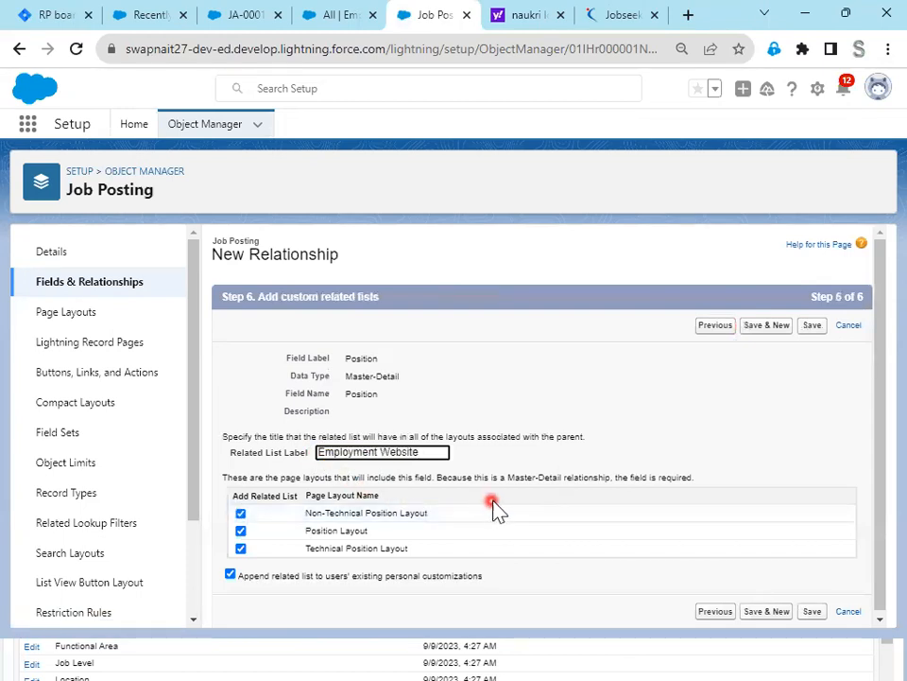
pyautogui.click(812, 326)
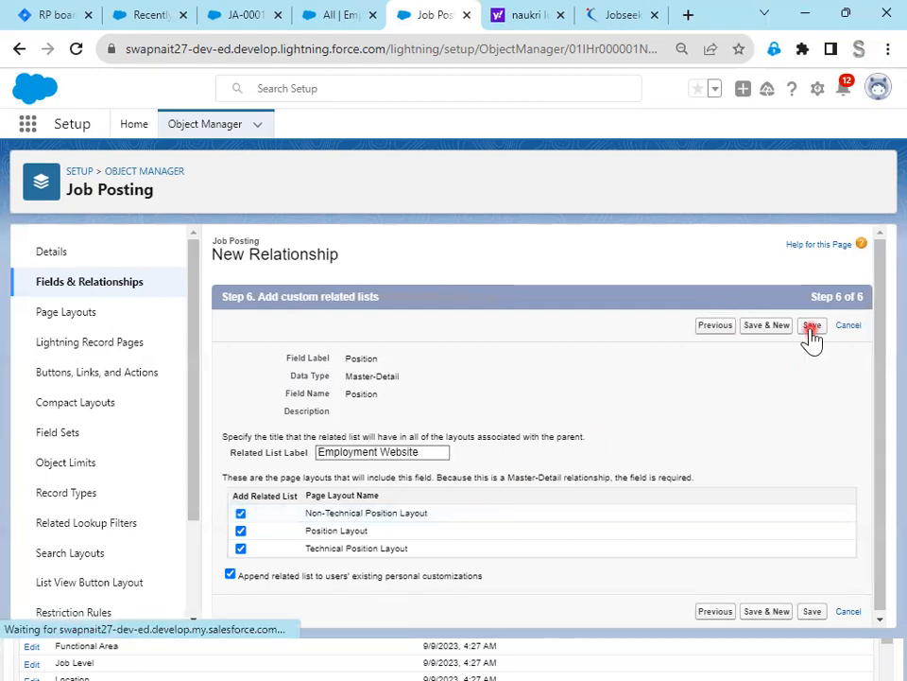
# Read the Employment Website requirements in RP-18 and start a second Master-Detail Relationship field on Job Posting.
pyautogui.click(60, 17)
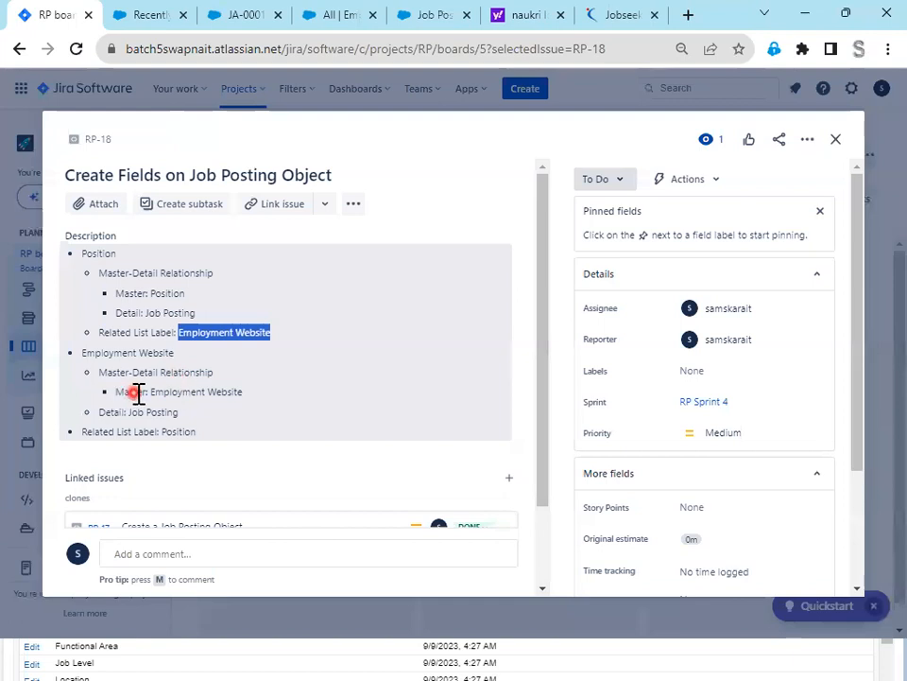
pyautogui.moveTo(150, 392)
pyautogui.mouseDown()
pyautogui.moveTo(251, 393)
pyautogui.moveTo(158, 396)
pyautogui.mouseUp()
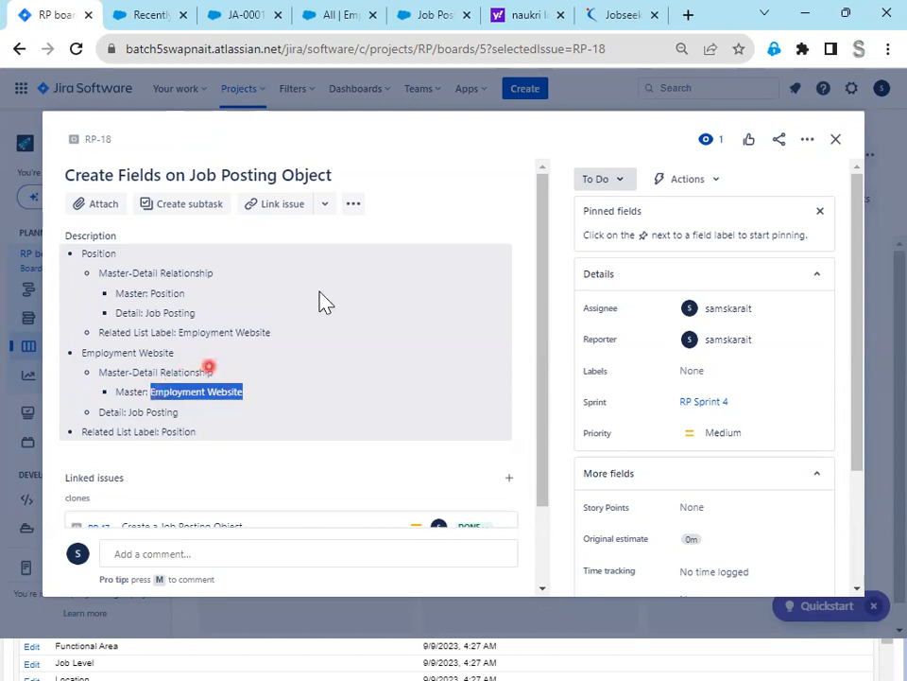
pyautogui.click(422, 22)
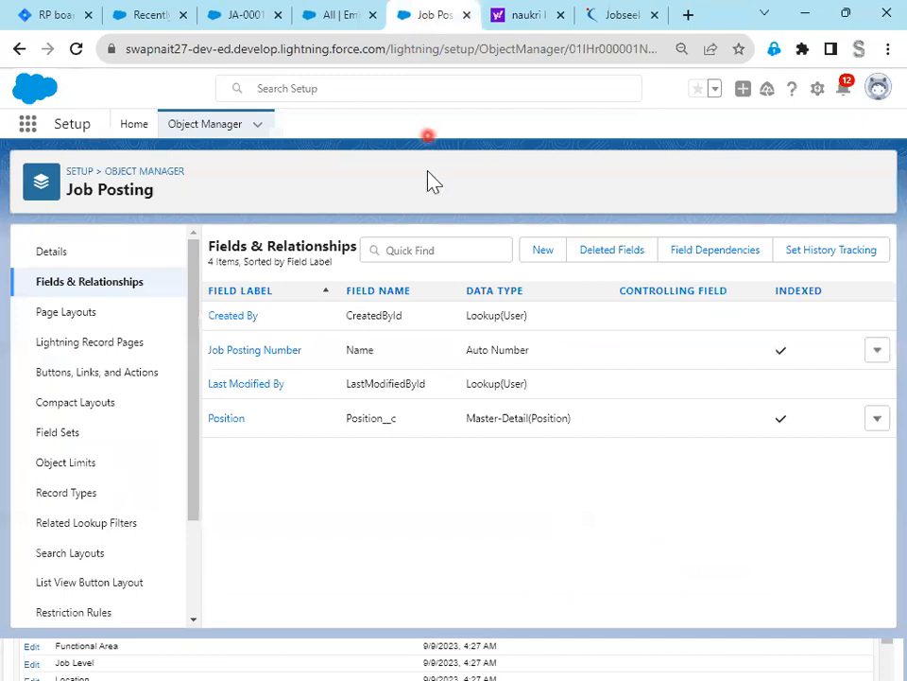
pyautogui.click(543, 251)
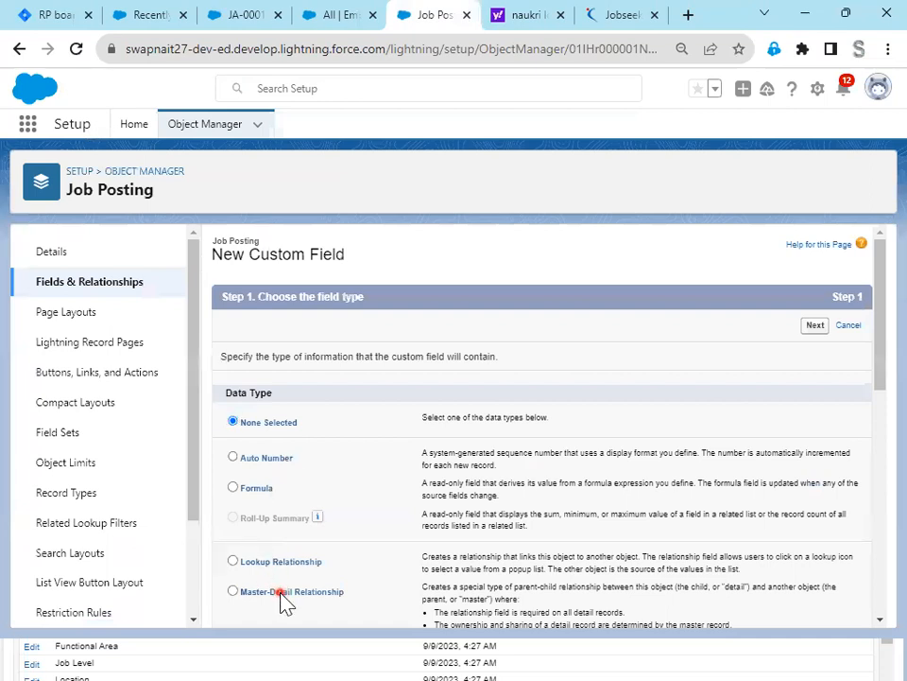
pyautogui.click(818, 327)
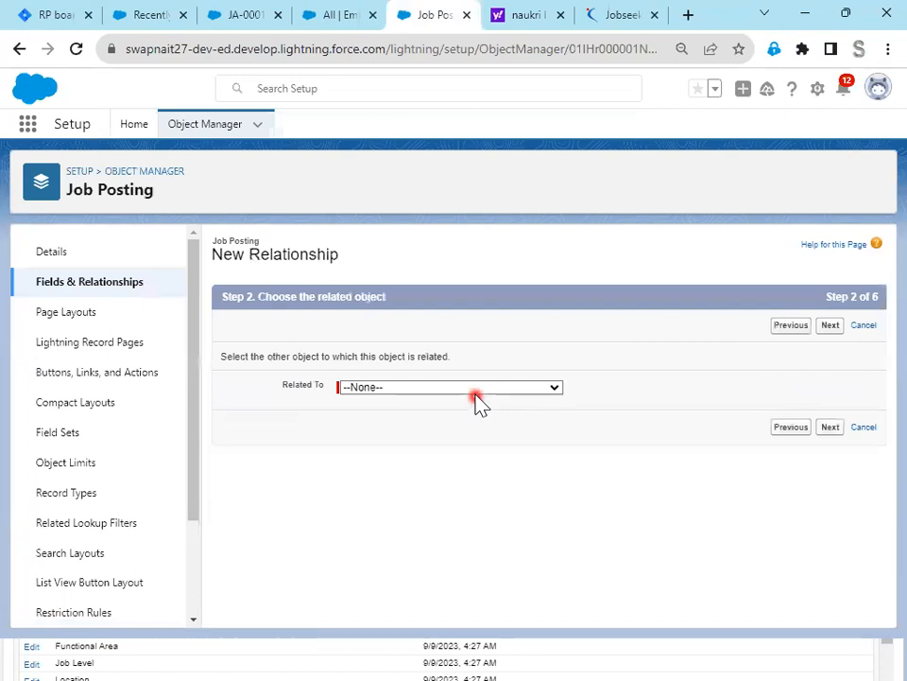
# Relate the second field to Employment Website and accept its default label, name and Read/Write sharing setting.
pyautogui.click(472, 387)
pyautogui.scroll(-5, 465, 283)
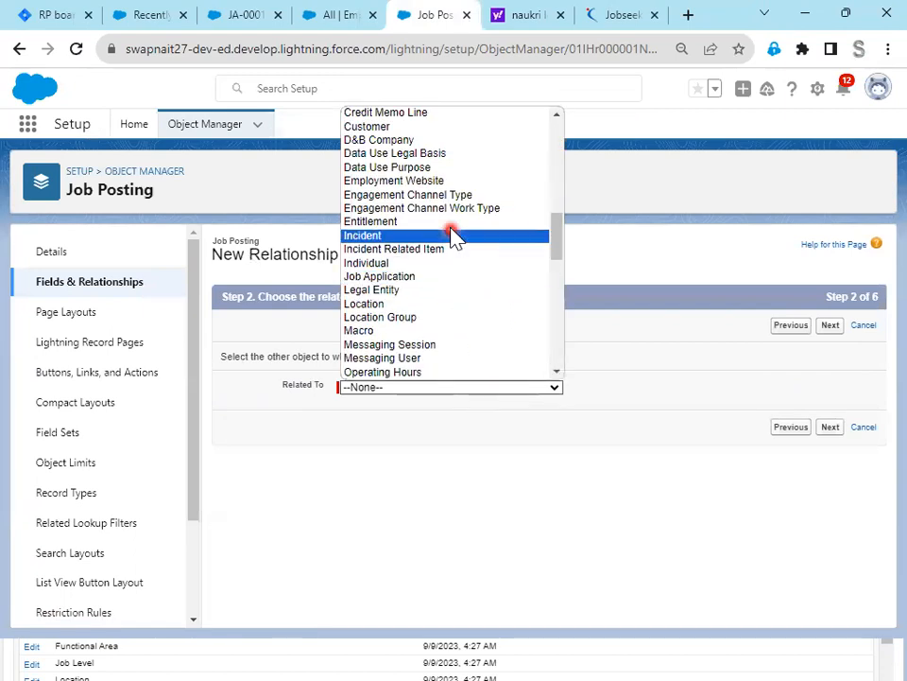
pyautogui.click(437, 180)
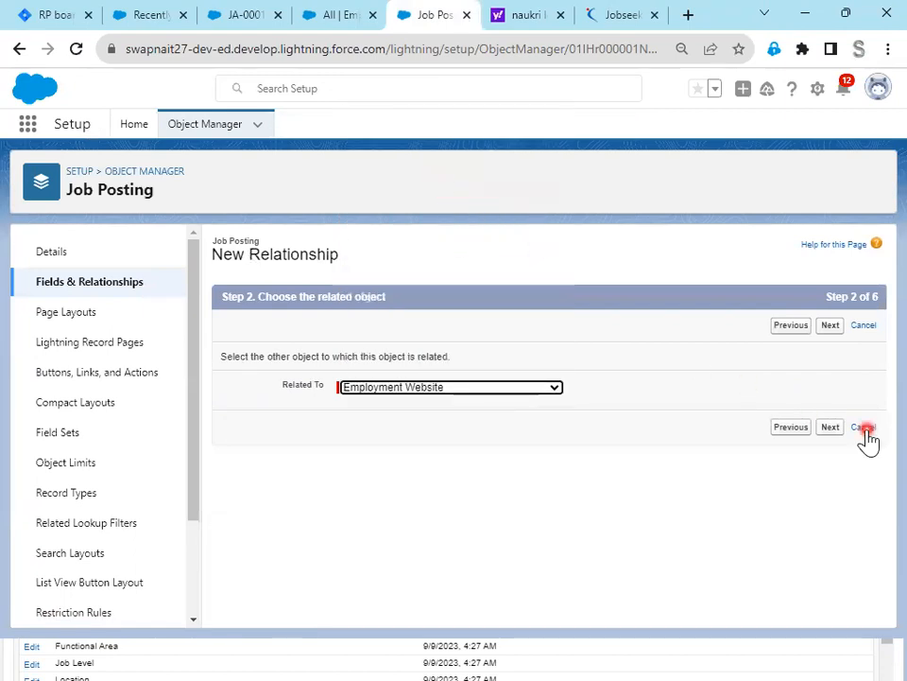
pyautogui.click(830, 428)
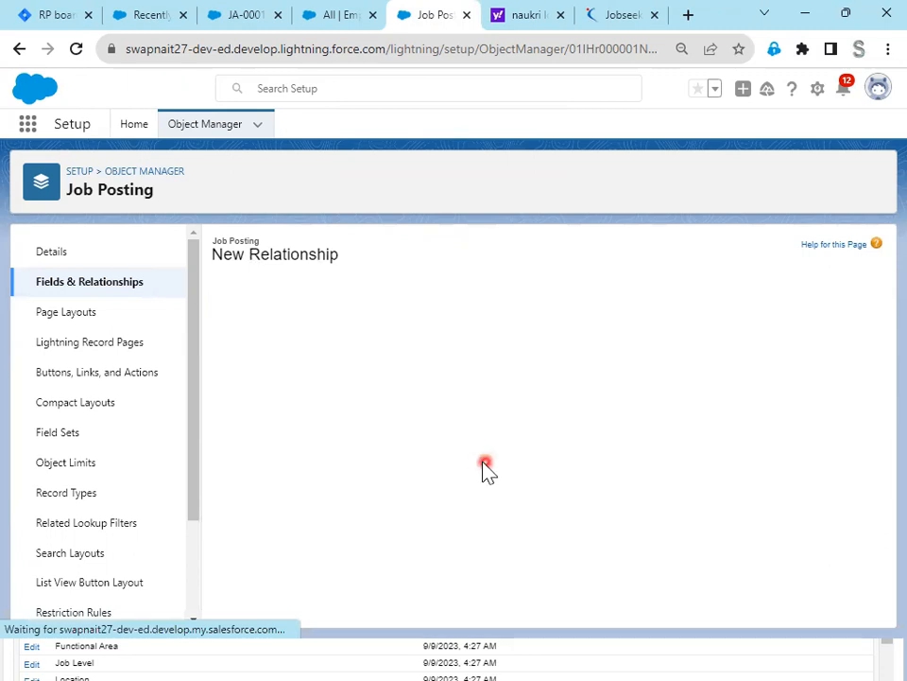
pyautogui.click(635, 396)
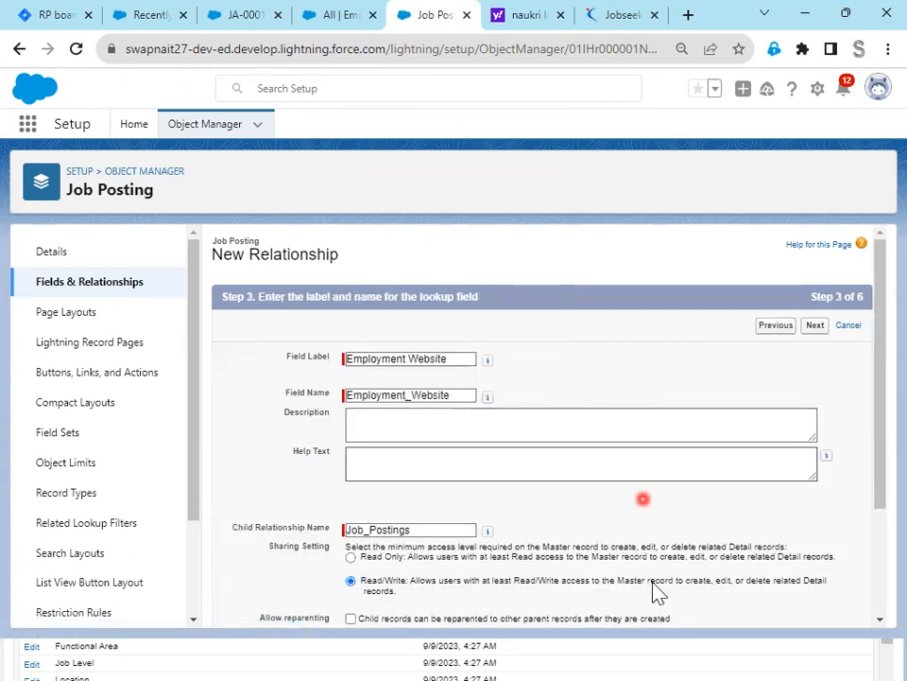
pyautogui.scroll(-3, 662, 590)
pyautogui.click(819, 610)
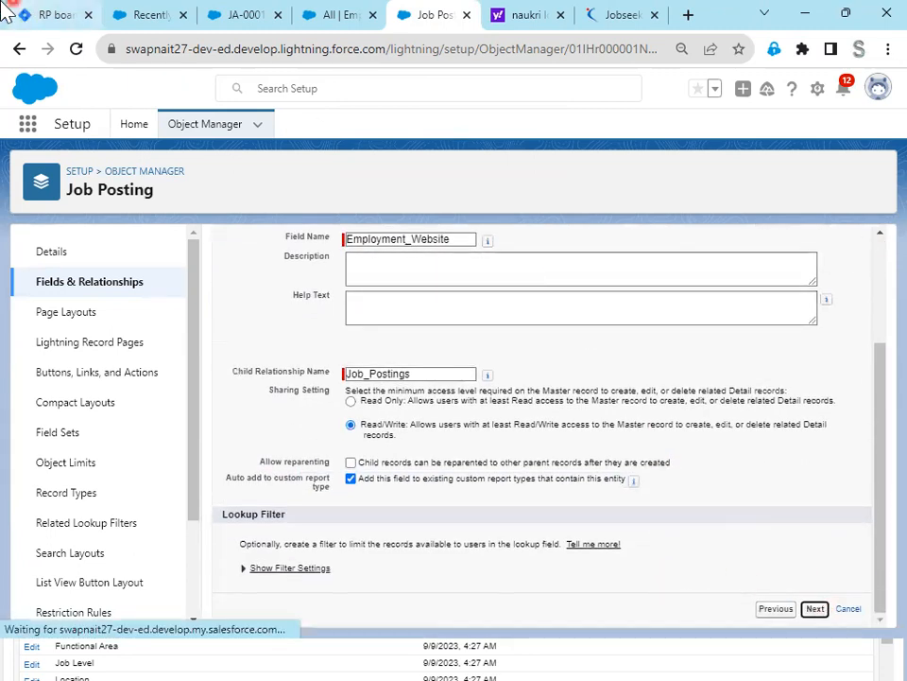
# Copy the label Position from RP-18, use it as the Employment Website field's related list label, and save the field.
pyautogui.click(28, 15)
pyautogui.click(217, 438)
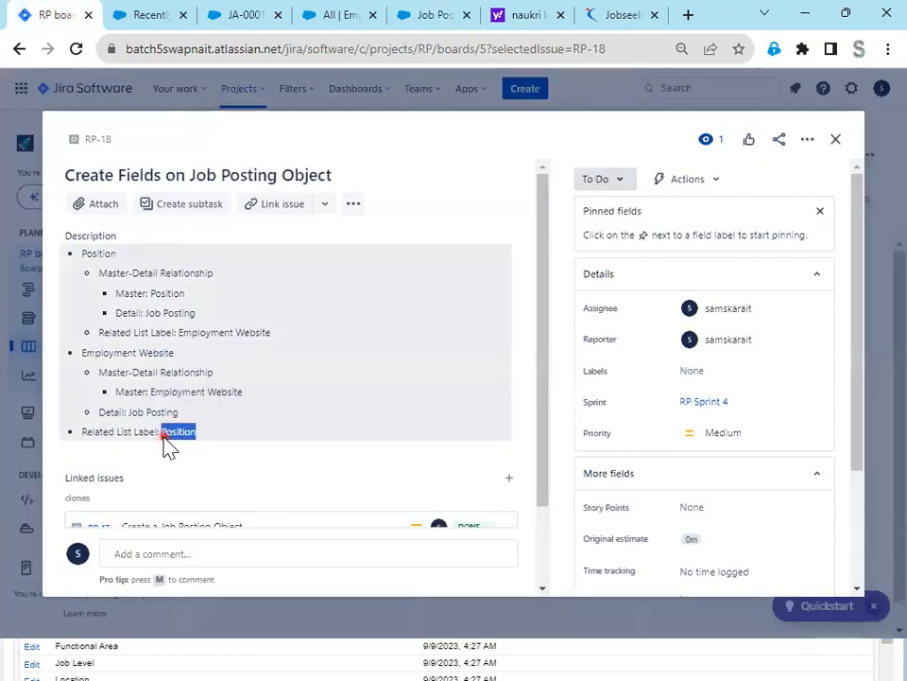
pyautogui.click(387, 11)
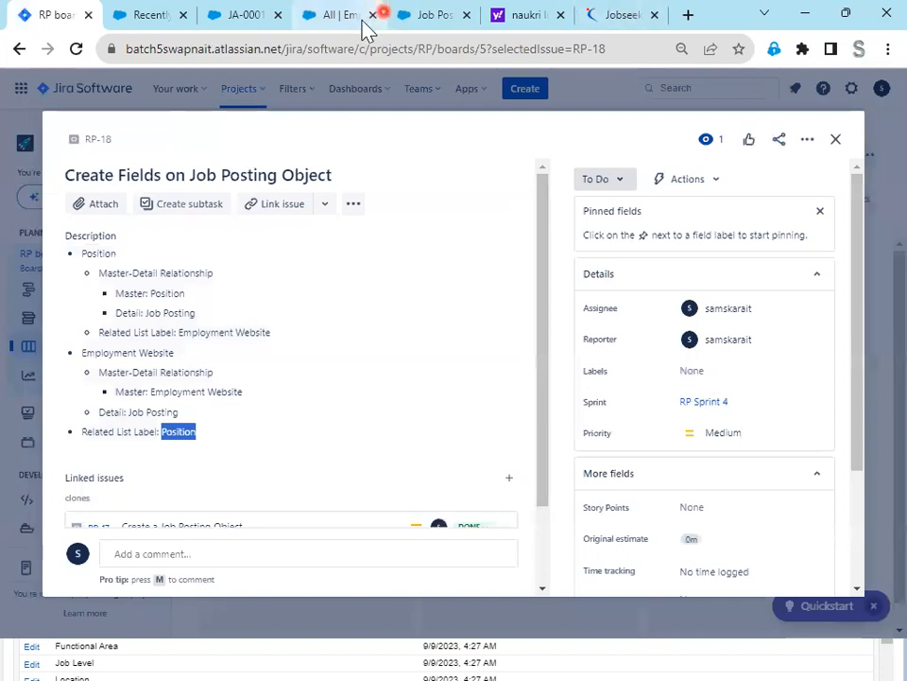
pyautogui.click(436, 16)
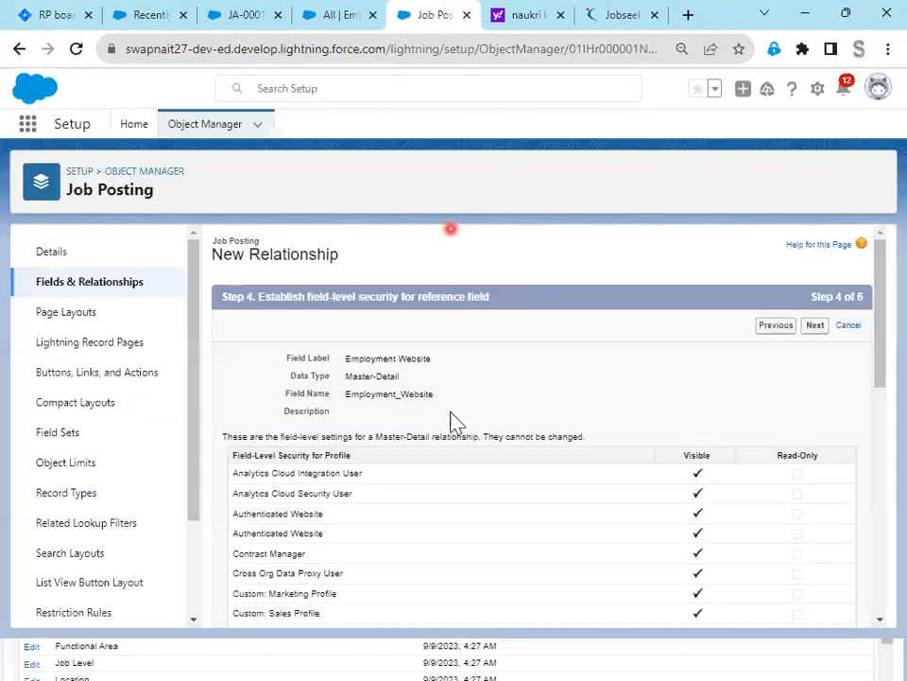
pyautogui.click(819, 325)
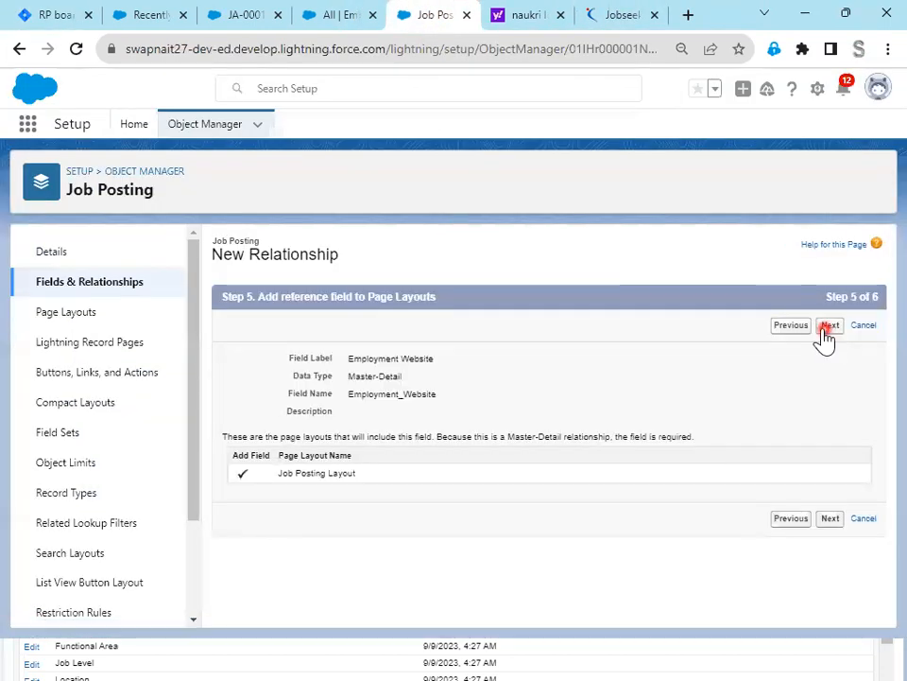
pyautogui.click(824, 326)
pyautogui.write('Position')
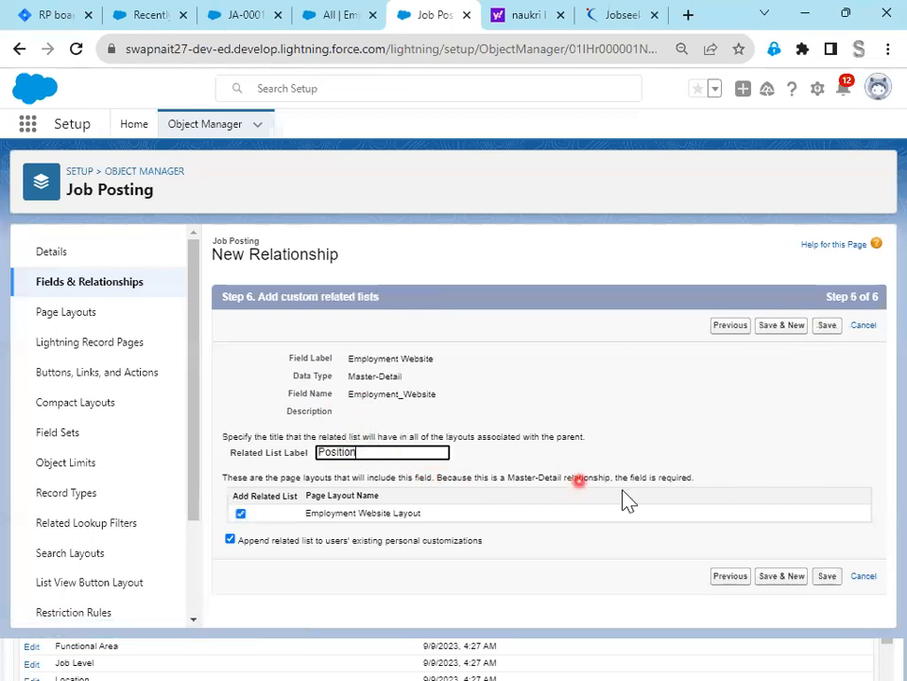
pyautogui.click(827, 577)
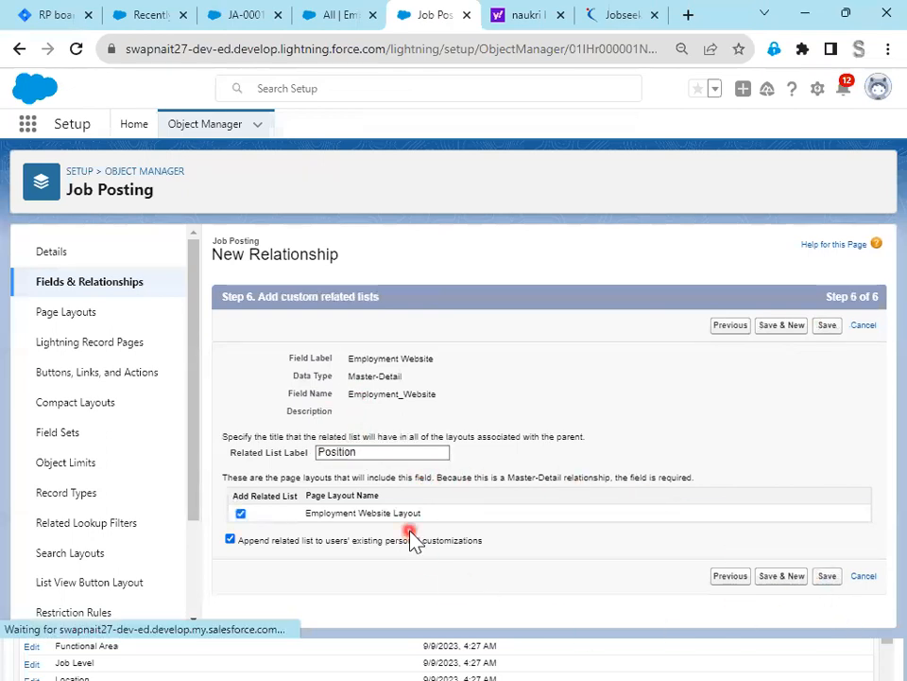
# Reload the Recruiter app, go to Job Postings and start a new Job Posting record.
pyautogui.click(340, 17)
pyautogui.click(76, 48)
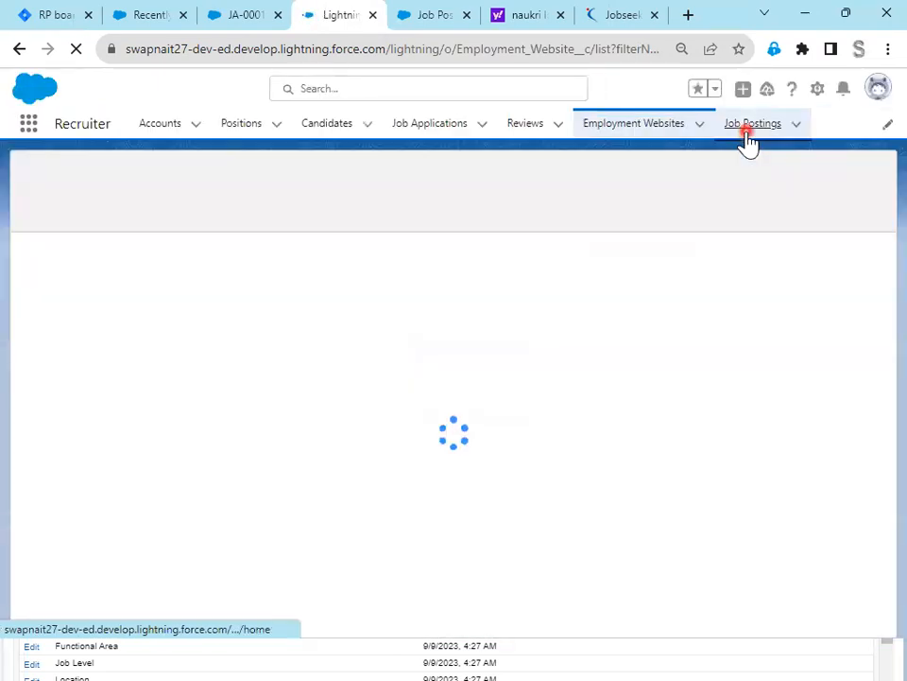
pyautogui.click(747, 132)
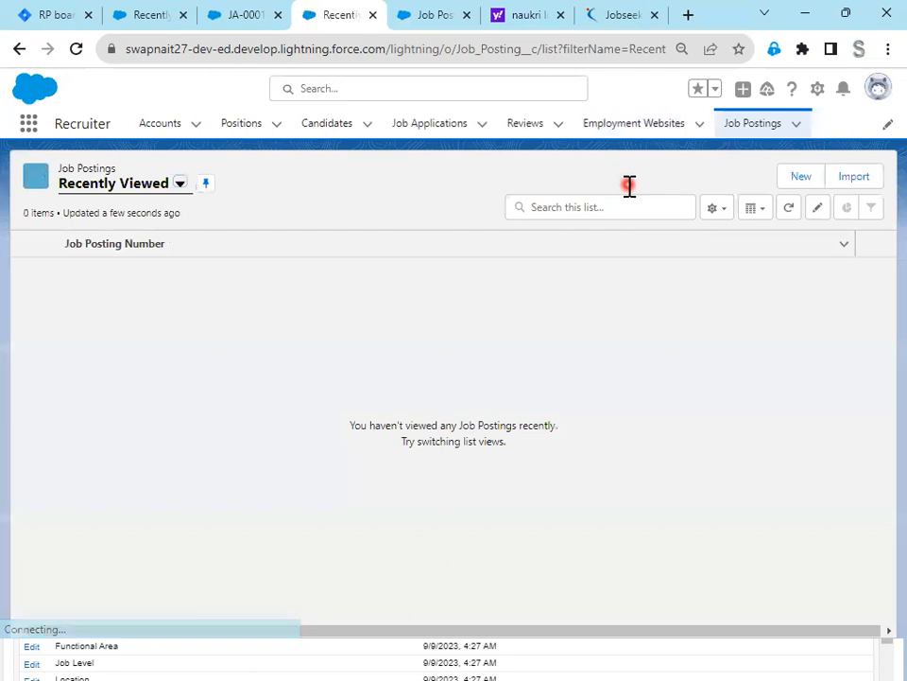
pyautogui.click(802, 177)
# Set the job posting's Position to APEX and Employment Website to LinkedIn, and save the record.
pyautogui.click(232, 362)
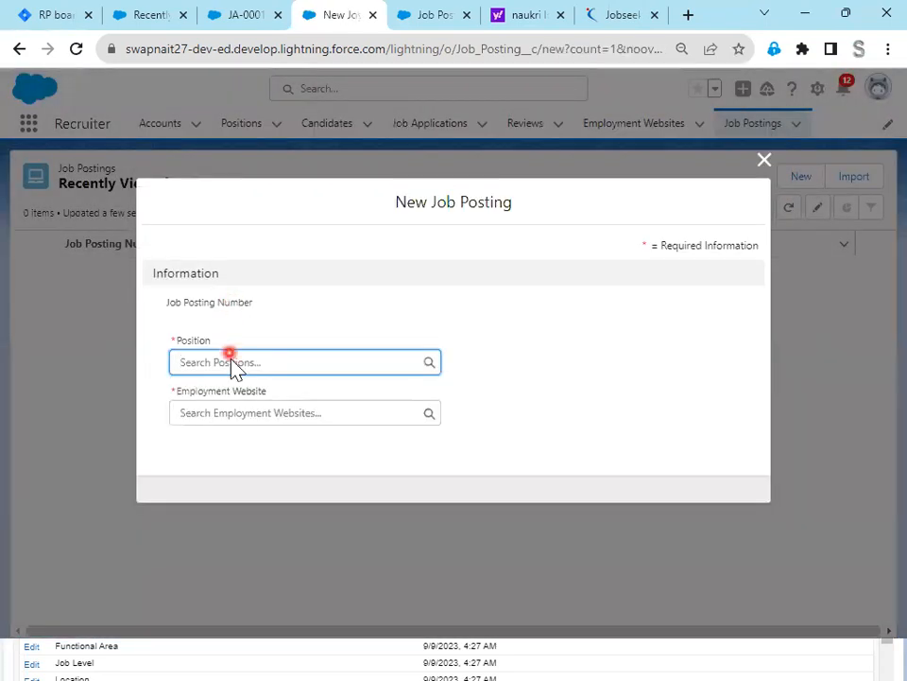
pyautogui.click(231, 363)
pyautogui.click(225, 423)
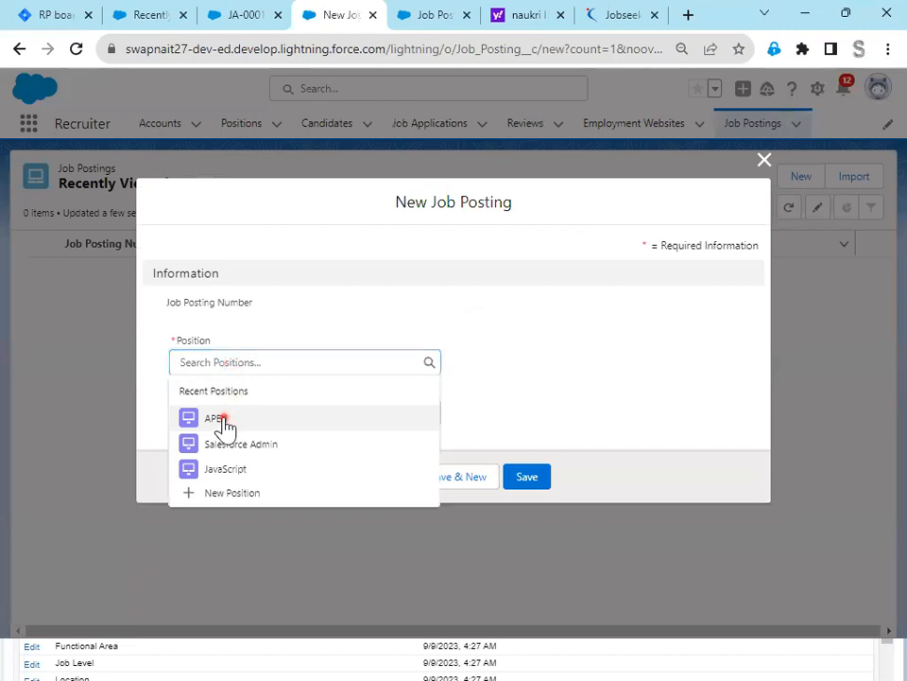
pyautogui.click(243, 413)
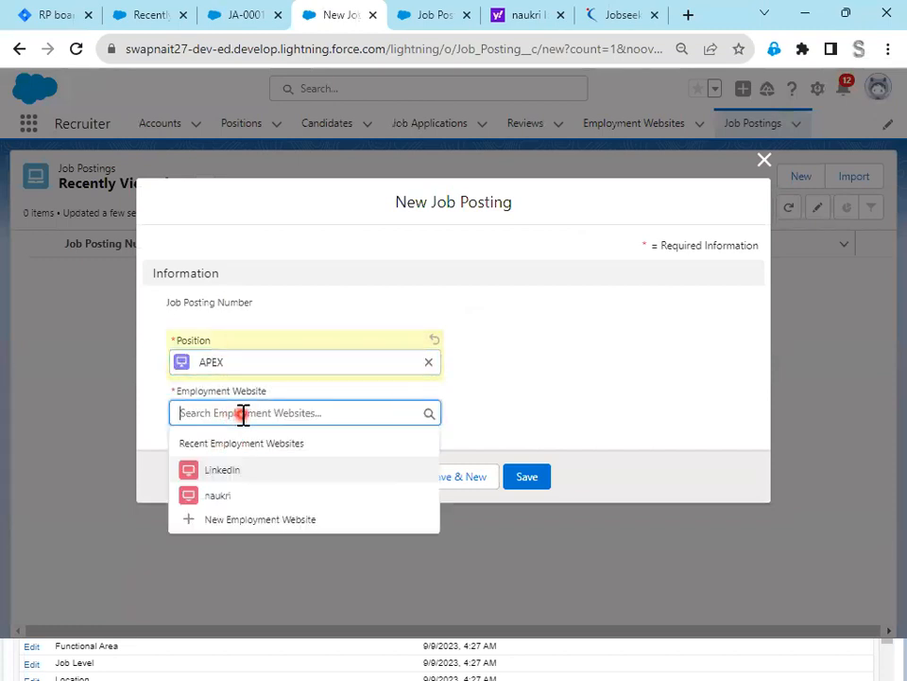
pyautogui.click(237, 477)
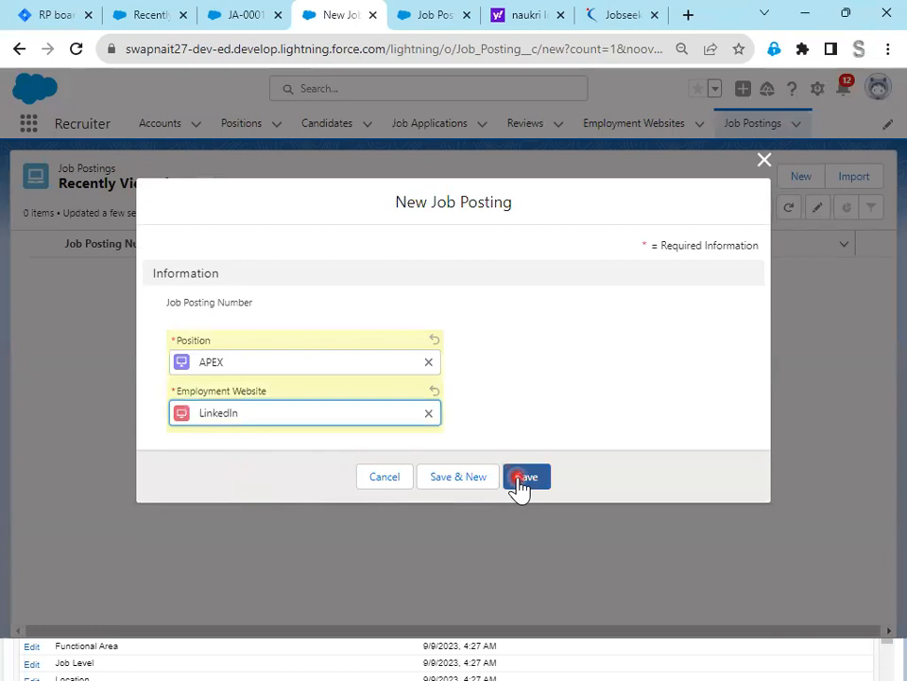
pyautogui.click(526, 477)
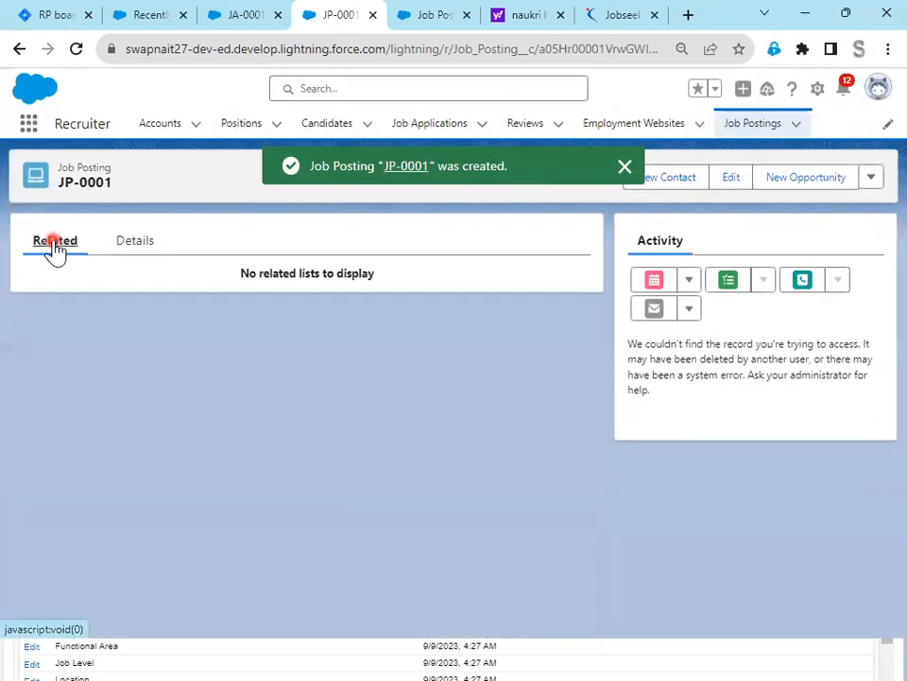
# Examine the new job posting's details and related lists.
pyautogui.click(131, 247)
pyautogui.click(47, 248)
pyautogui.click(142, 248)
pyautogui.click(60, 256)
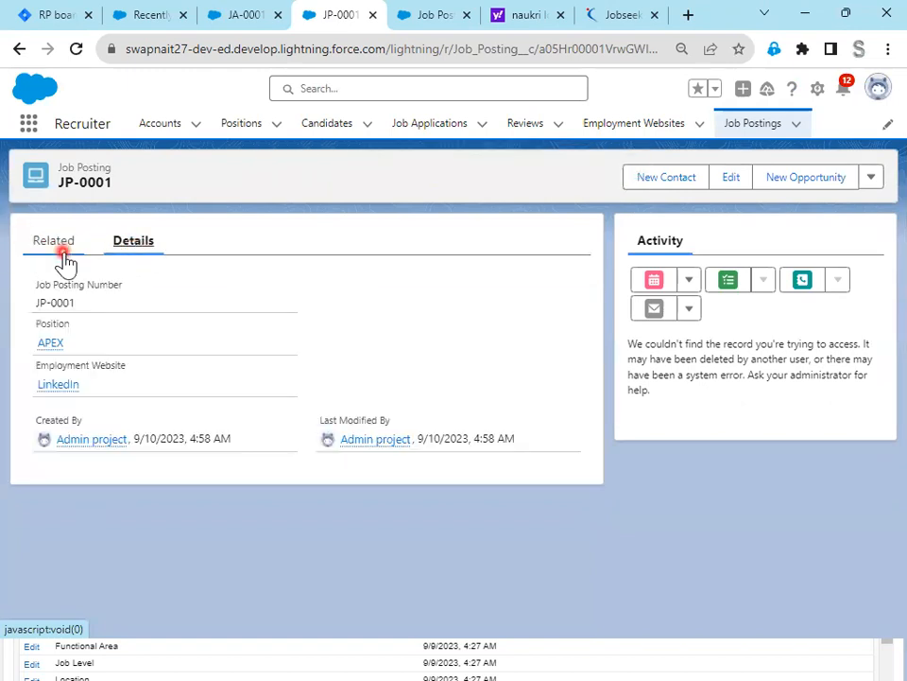
pyautogui.moveTo(227, 289); pyautogui.dragTo(384, 291)
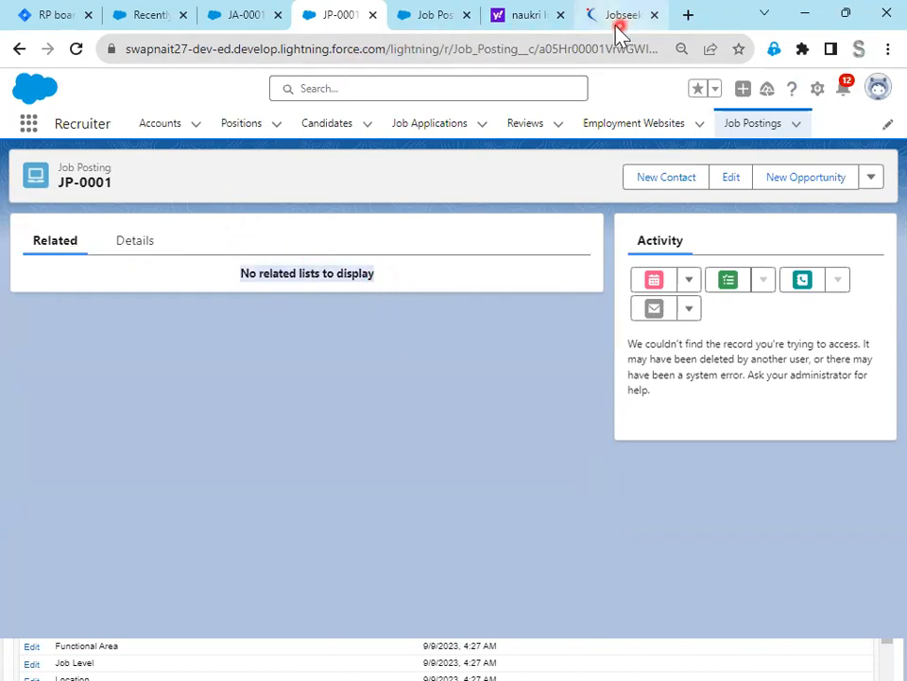
# Close the naukri search and Jobseeker browser tabs, and open the Job Posting Layout for editing in Setup.
pyautogui.click(654, 16)
pyautogui.click(657, 15)
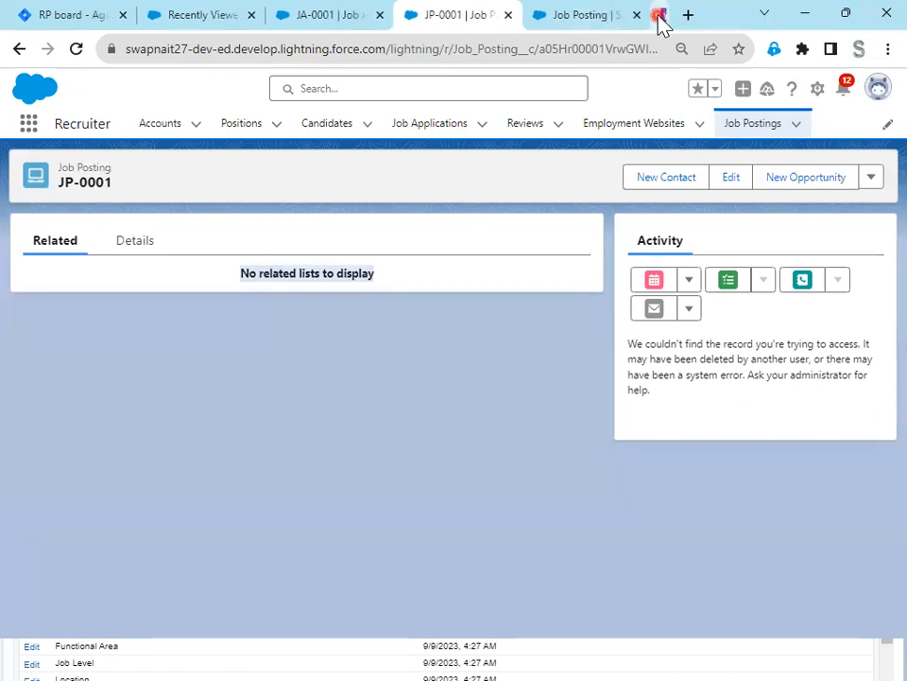
pyautogui.click(624, 20)
pyautogui.click(64, 321)
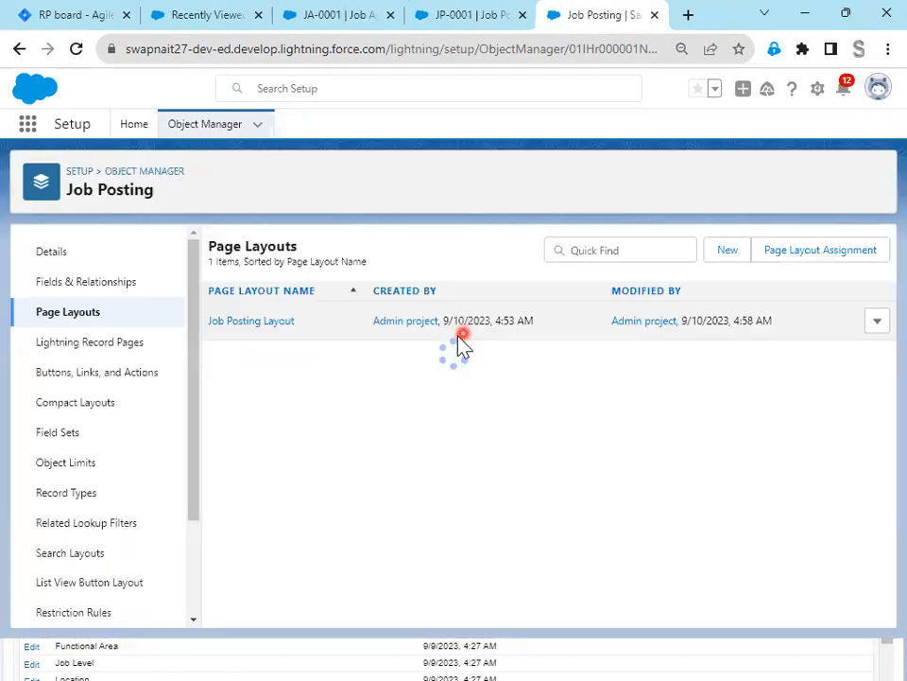
pyautogui.click(250, 321)
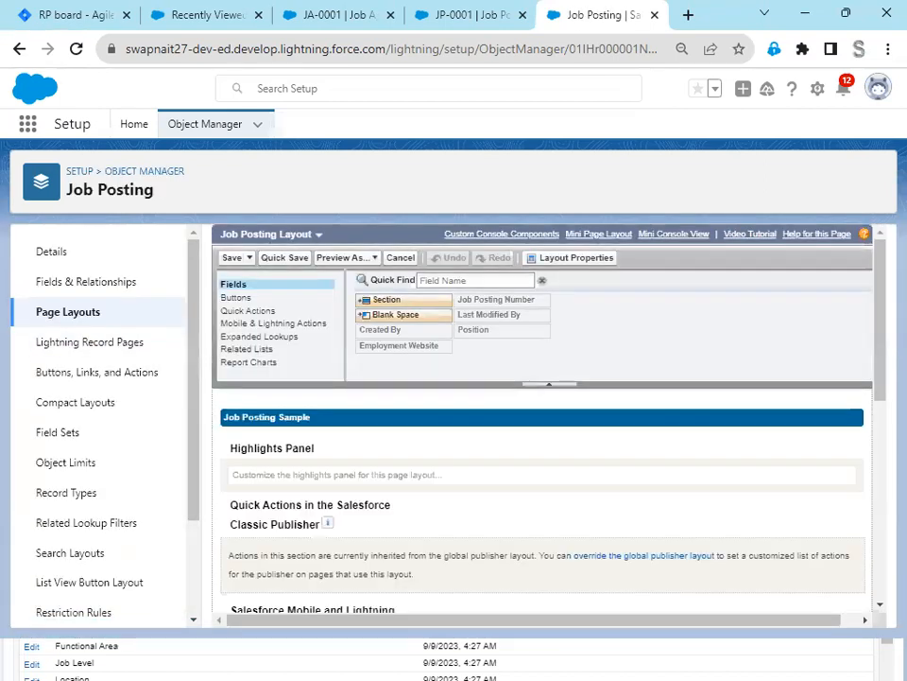
# Add the Job Posting History and Notes & Attachments related lists to the Job Posting Layout.
pyautogui.click(257, 359)
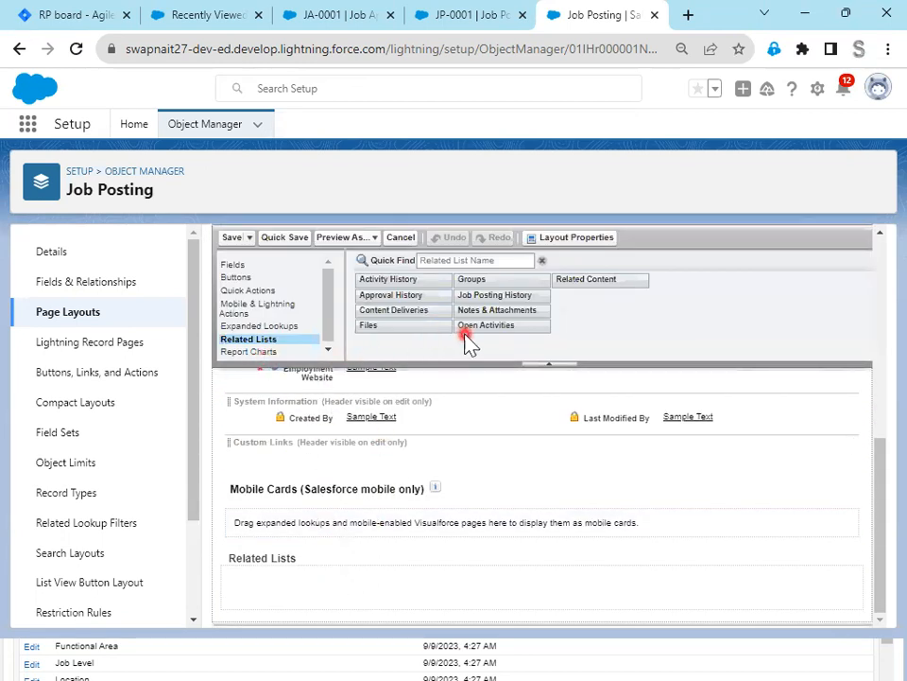
pyautogui.click(631, 311)
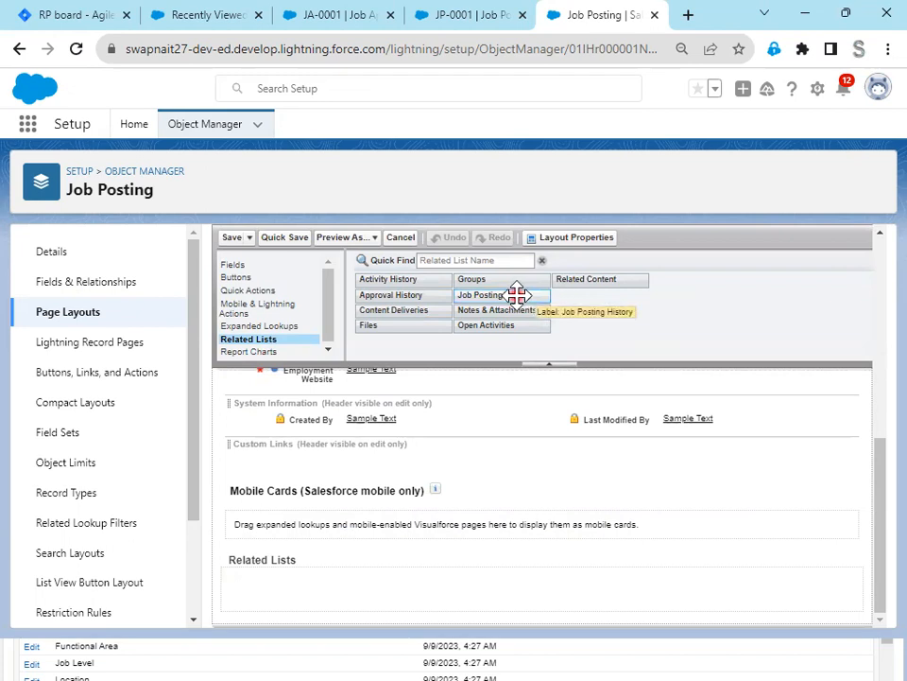
pyautogui.click(606, 318)
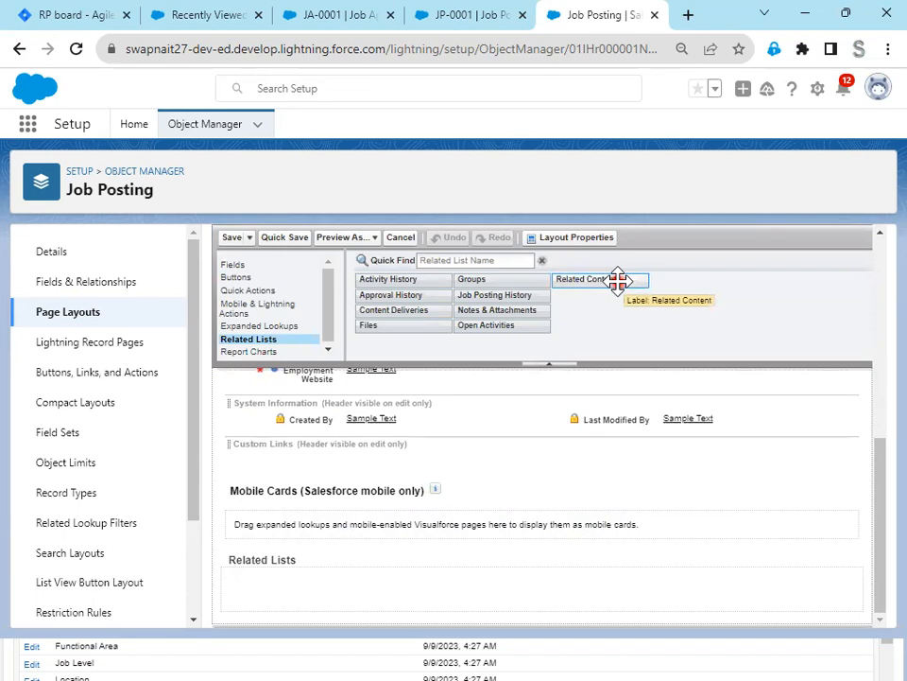
pyautogui.moveTo(500, 293); pyautogui.dragTo(388, 588)
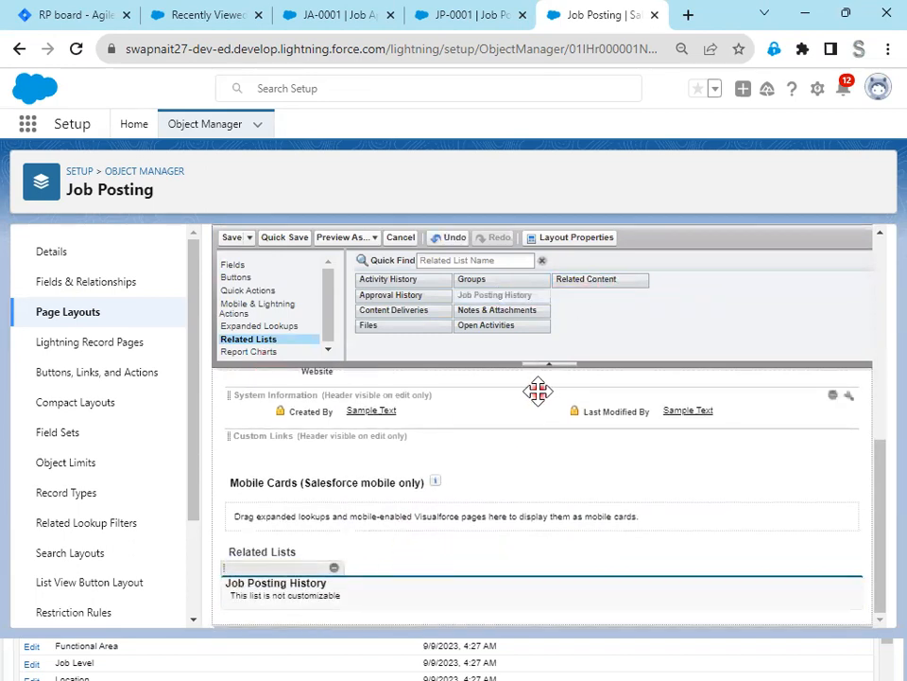
pyautogui.click(479, 351)
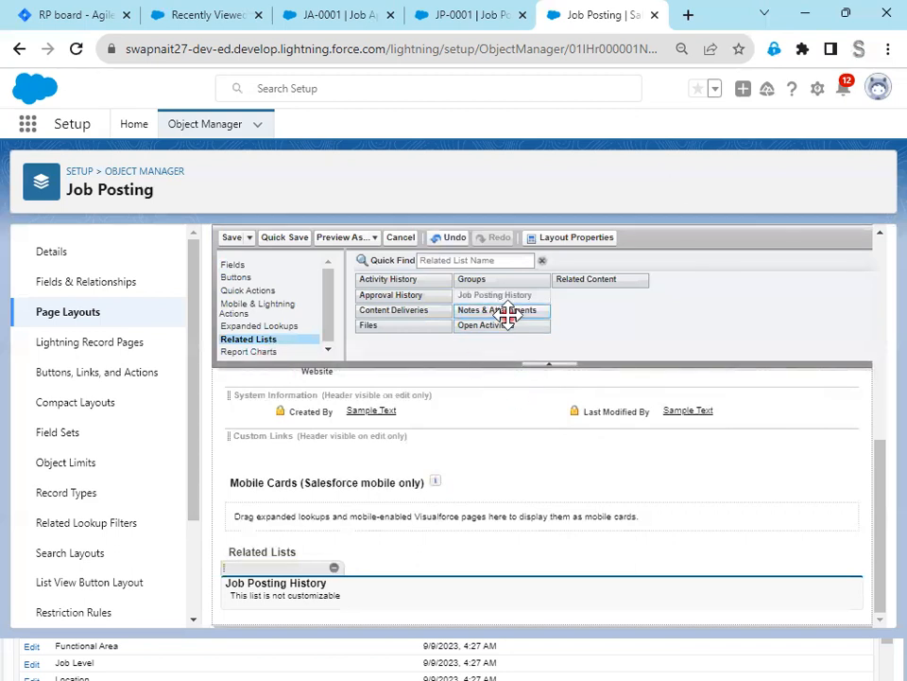
pyautogui.moveTo(516, 303); pyautogui.dragTo(436, 605)
# Save the Job Posting Layout and overwrite users' personal related list customizations.
pyautogui.click(413, 357)
pyautogui.click(585, 280)
pyautogui.click(242, 264)
pyautogui.click(236, 240)
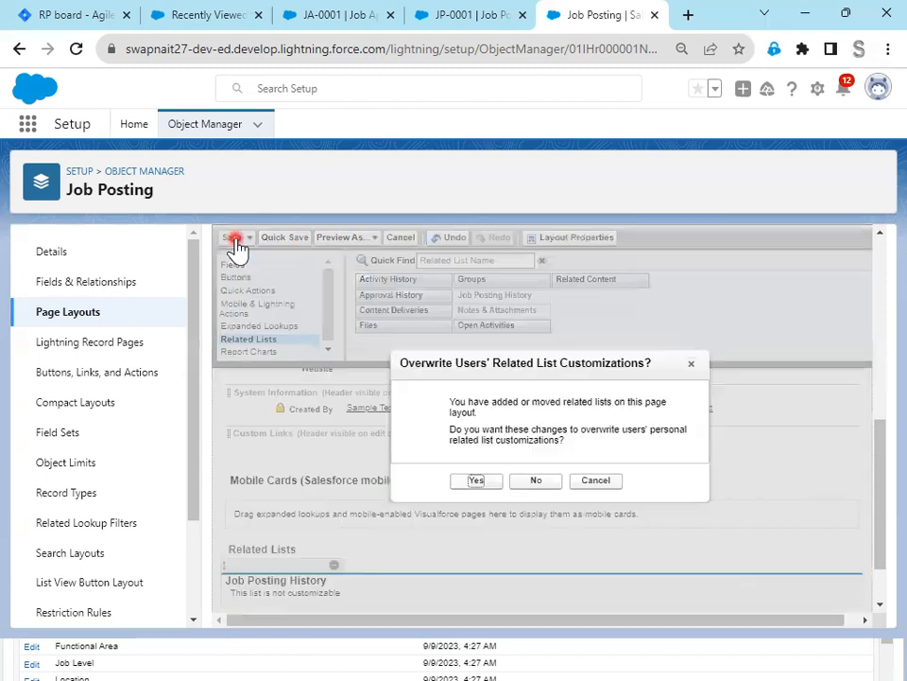
pyautogui.click(474, 486)
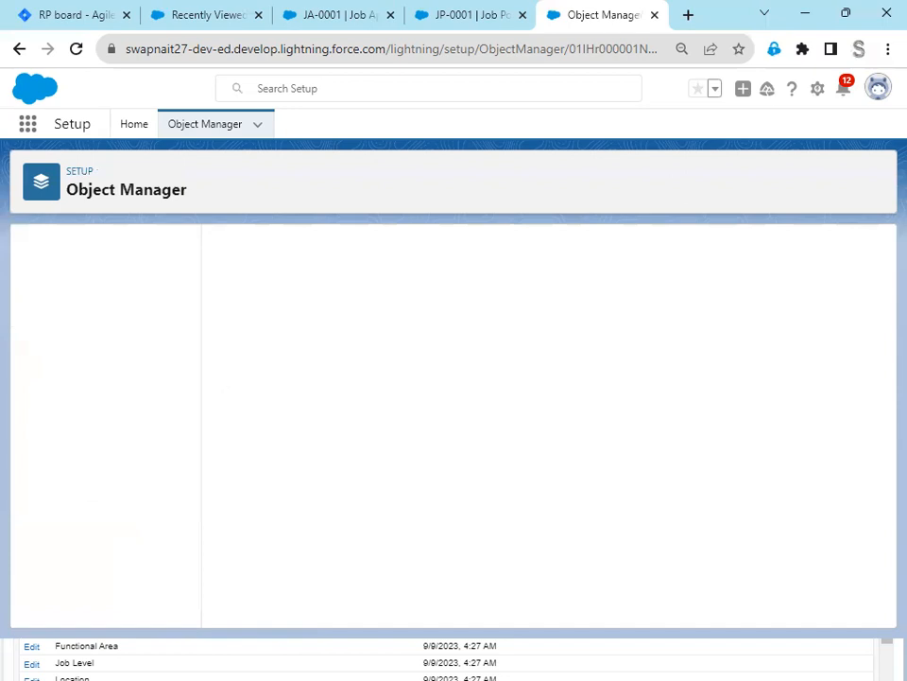
pyautogui.click(400, 586)
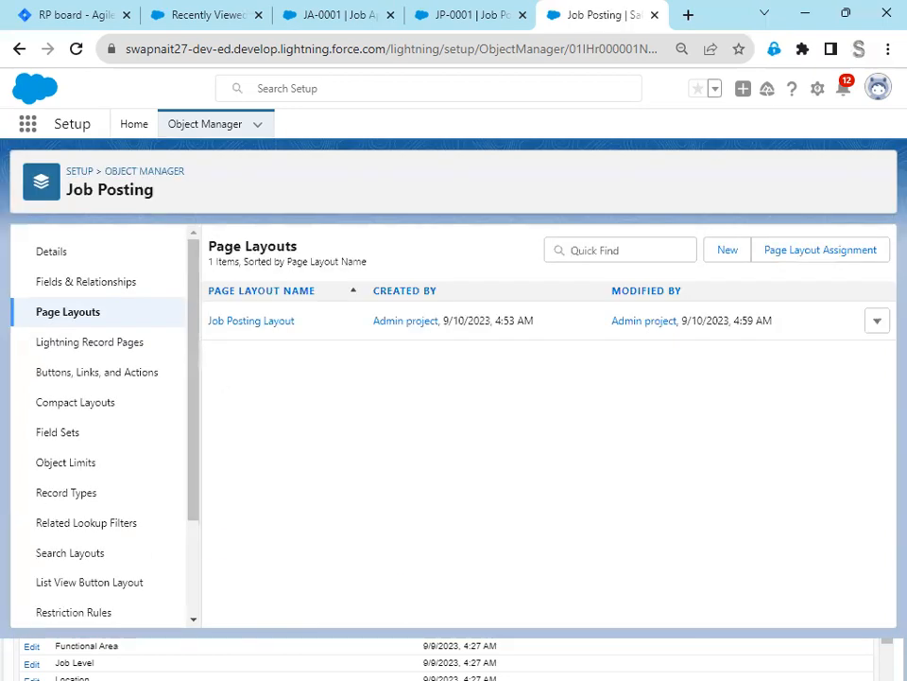